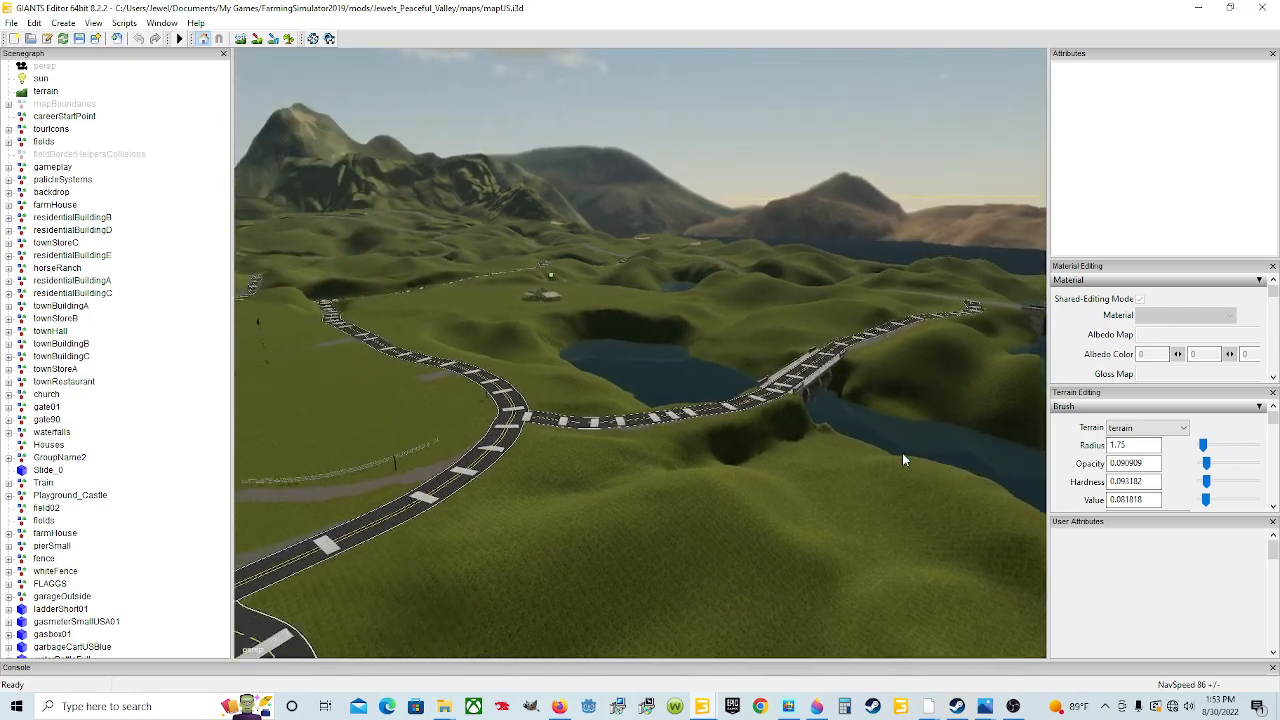
Examine the road network and the existing utility poles along the roadside near the fenced field
{"action": "scroll", "coordinate": [769, 503], "scroll_direction": "up", "scroll_amount": 10}
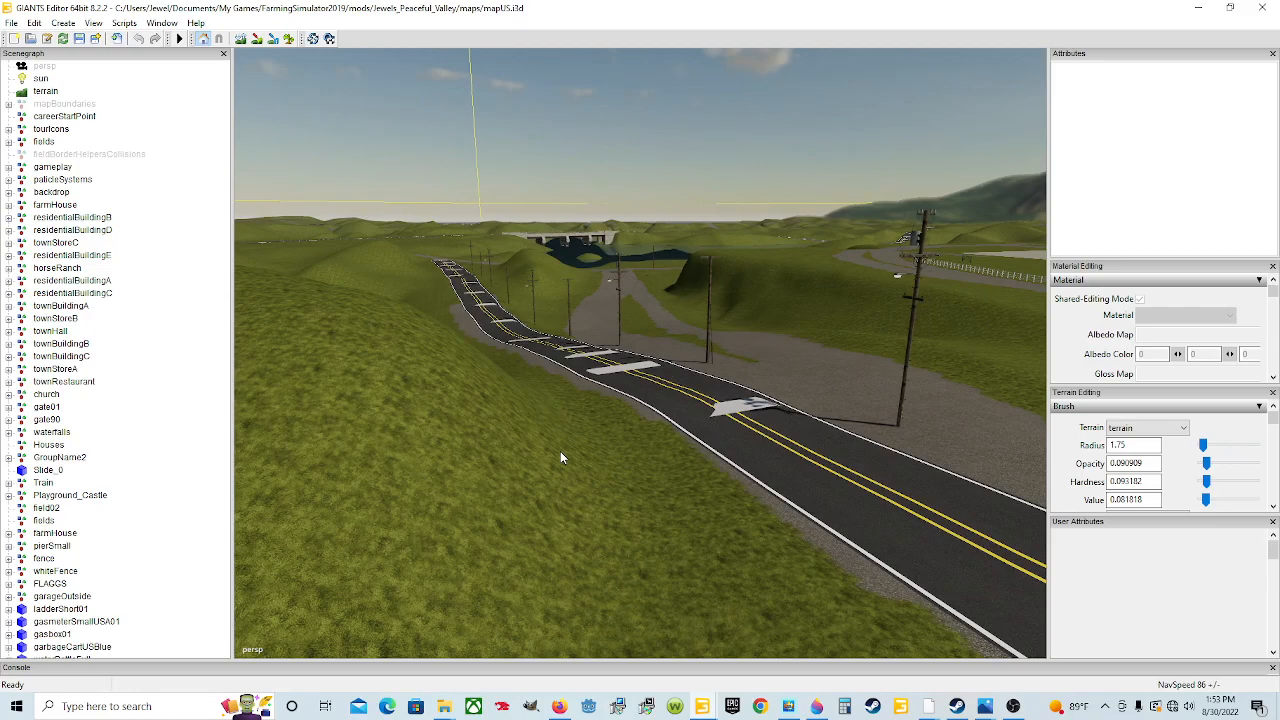
{"action": "scroll", "coordinate": [805, 481], "scroll_direction": "up", "scroll_amount": 3}
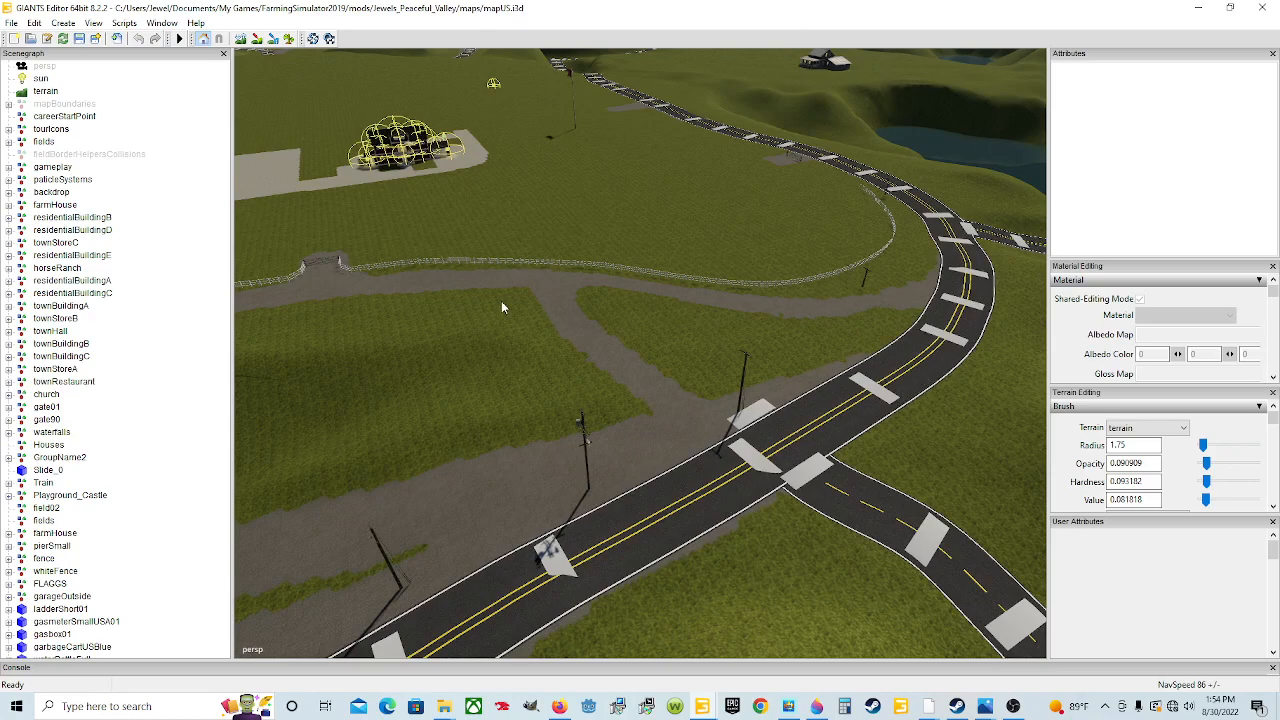
{"action": "left_click_drag", "start_coordinate": [537, 420], "coordinate": [503, 436], "text": "alt"}
{"action": "scroll", "coordinate": [601, 488], "scroll_direction": "up", "scroll_amount": 1}
{"action": "scroll", "coordinate": [594, 445], "scroll_direction": "up", "scroll_amount": 3}
{"action": "scroll", "coordinate": [600, 458], "scroll_direction": "up", "scroll_amount": 3}
{"action": "scroll", "coordinate": [521, 441], "scroll_direction": "up", "scroll_amount": 3}
{"action": "scroll", "coordinate": [521, 441], "scroll_direction": "down", "scroll_amount": 3}
{"action": "mouse_move", "coordinate": [717, 451]}
{"action": "left_mouse_down", "text": "alt"}
{"action": "mouse_move", "coordinate": [758, 447]}
{"action": "mouse_move", "coordinate": [509, 442]}
{"action": "mouse_move", "coordinate": [616, 483]}
{"action": "mouse_move", "coordinate": [715, 443]}
{"action": "left_mouse_up", "text": "alt"}
{"action": "left_click_drag", "start_coordinate": [563, 360], "coordinate": [540, 288], "text": "alt"}
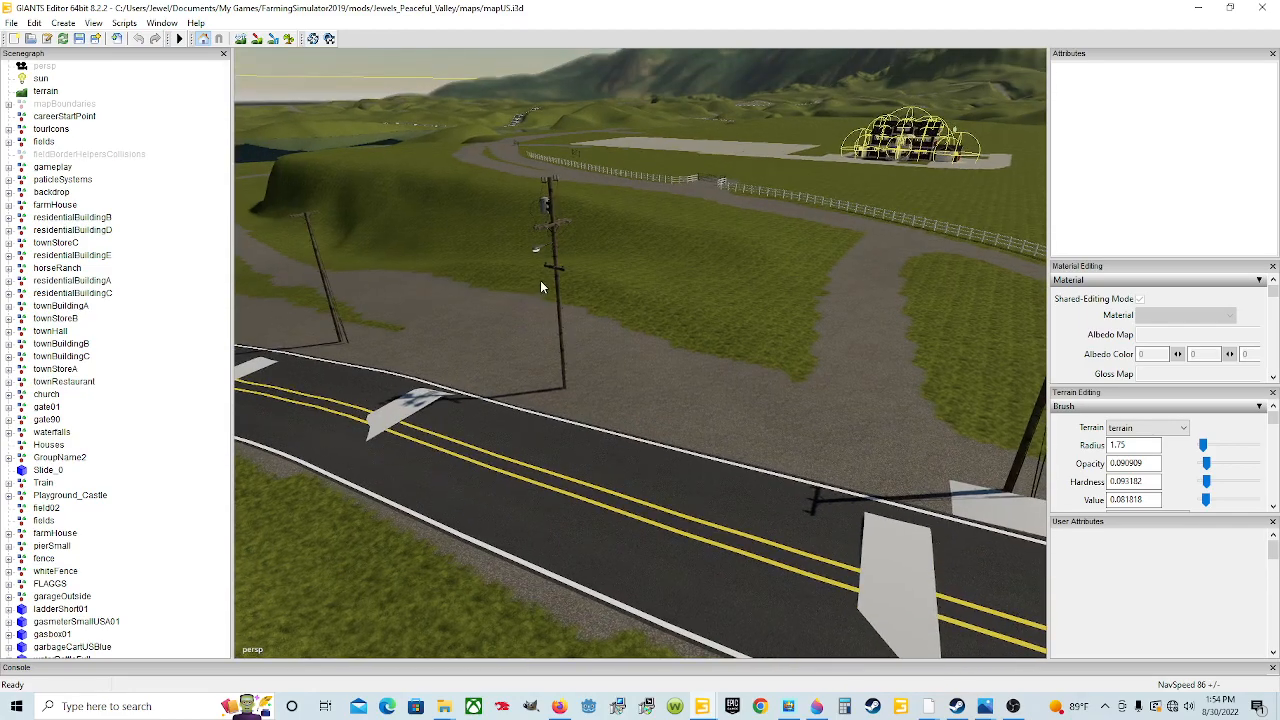
Pick the next utilityPhonePoleUS pole after the selected roadside one and place it farther along the road, before the curve
{"action": "left_click", "coordinate": [556, 267]}
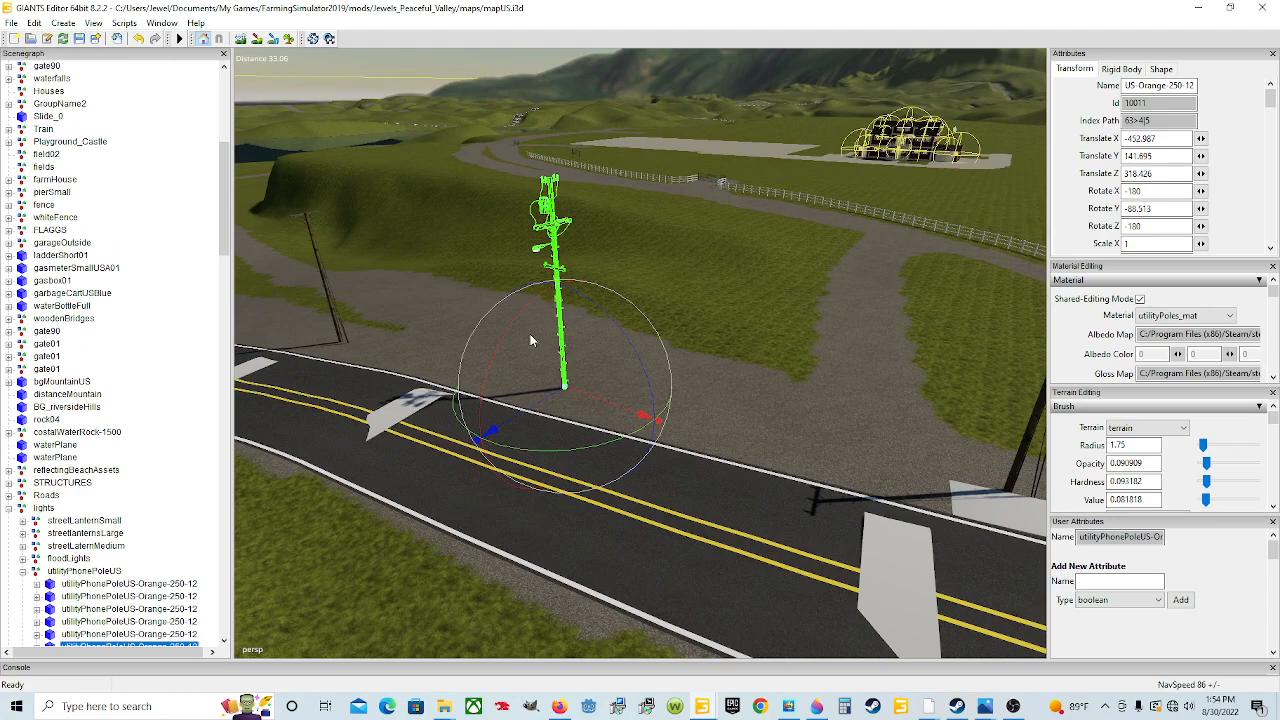
{"action": "scroll", "coordinate": [170, 590], "scroll_direction": "down", "scroll_amount": 2}
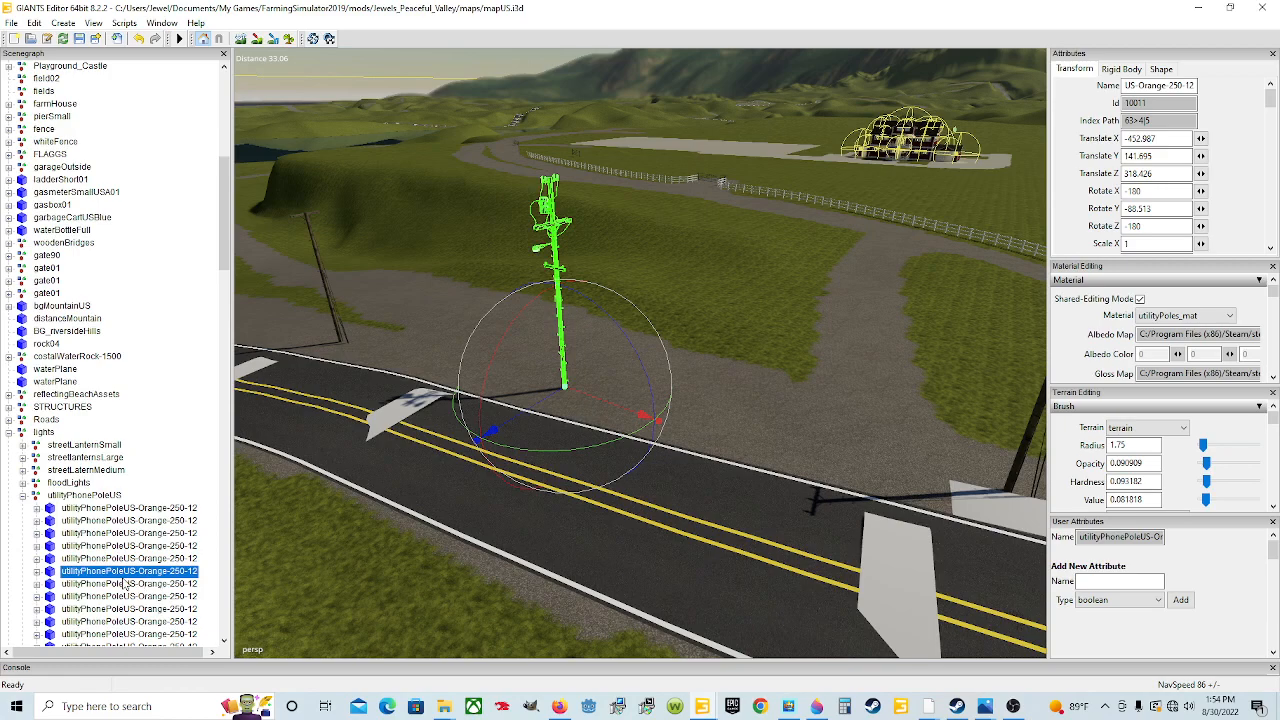
{"action": "left_click", "coordinate": [131, 586]}
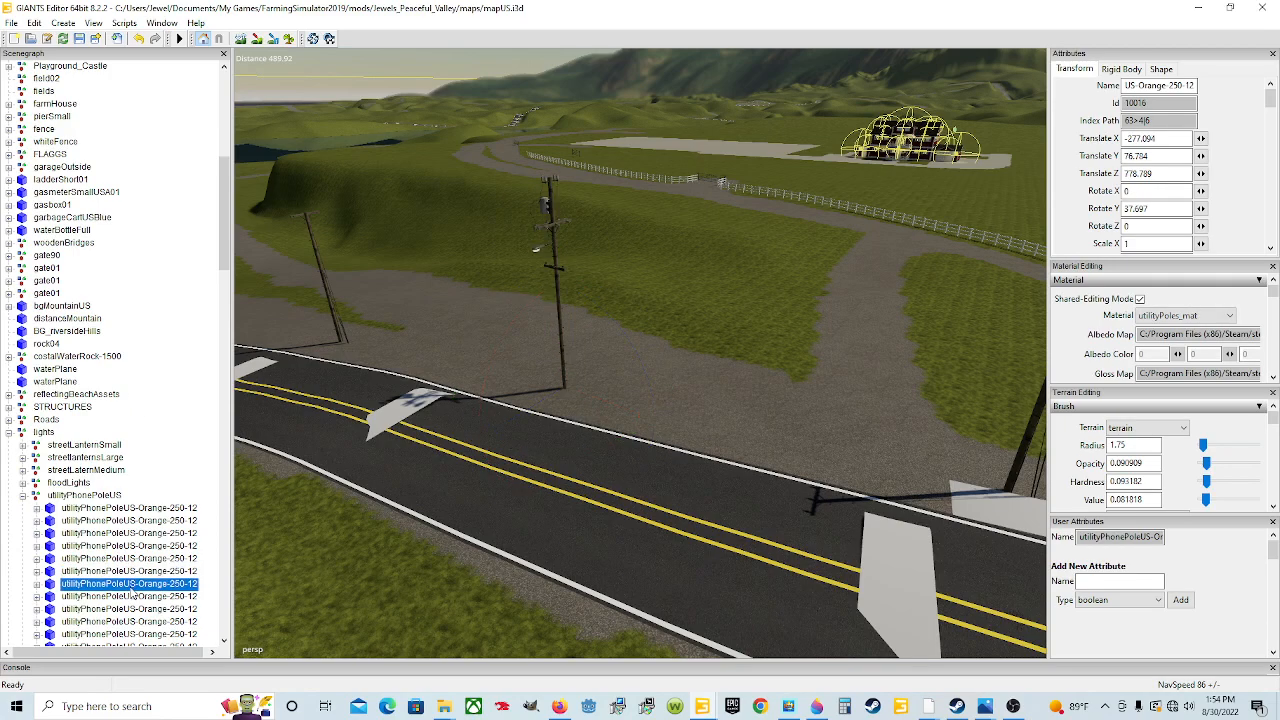
{"action": "left_click_drag", "start_coordinate": [505, 553], "coordinate": [720, 485], "text": "alt"}
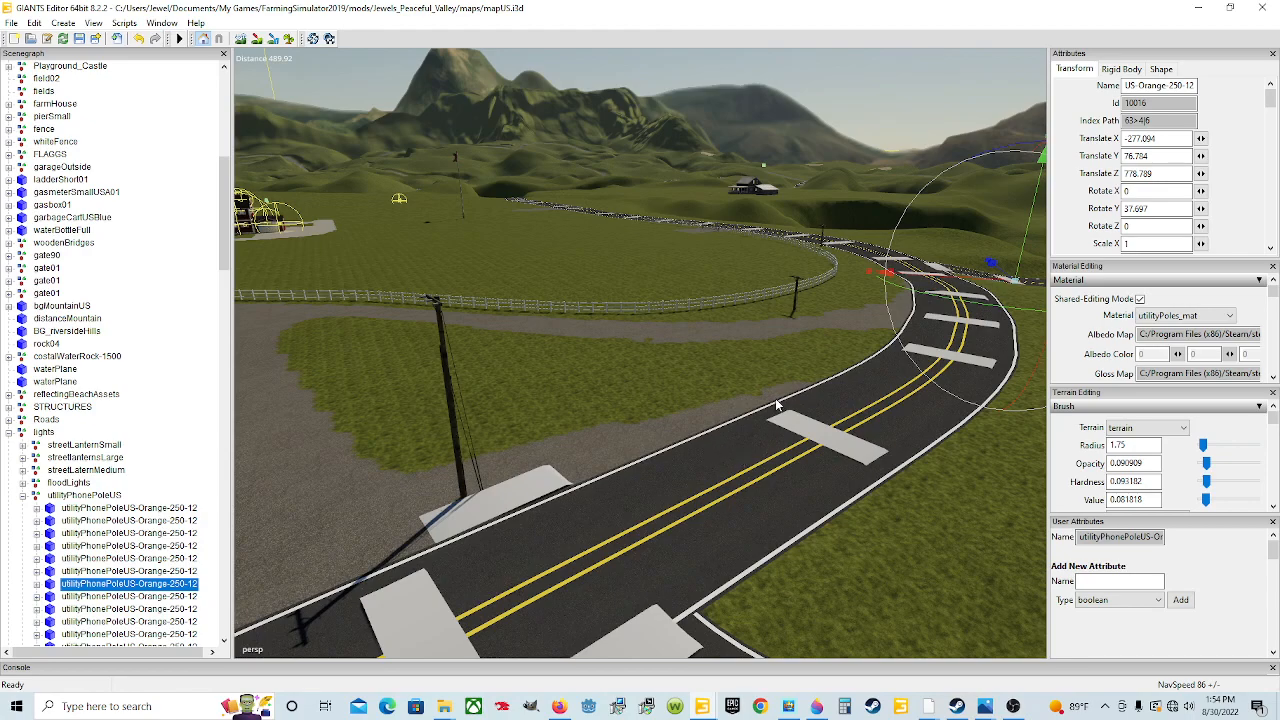
{"action": "key", "text": "ctrl+b"}
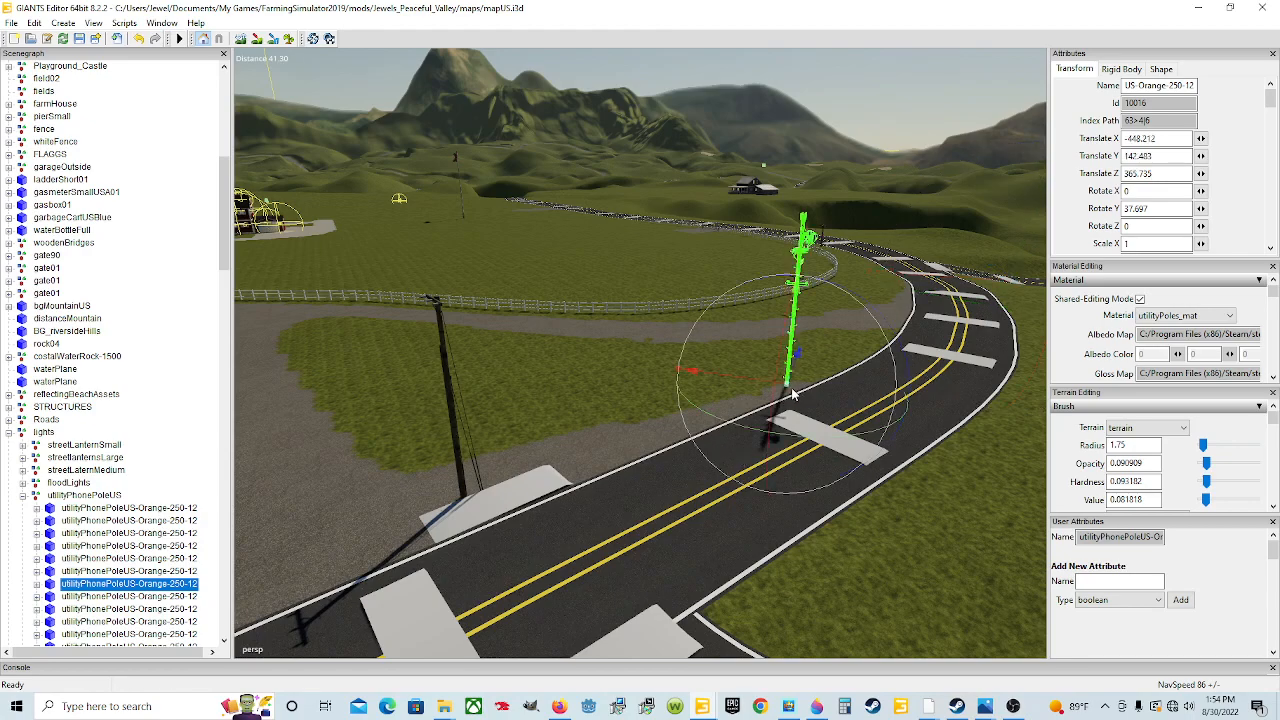
{"action": "key", "text": "ctrl+b"}
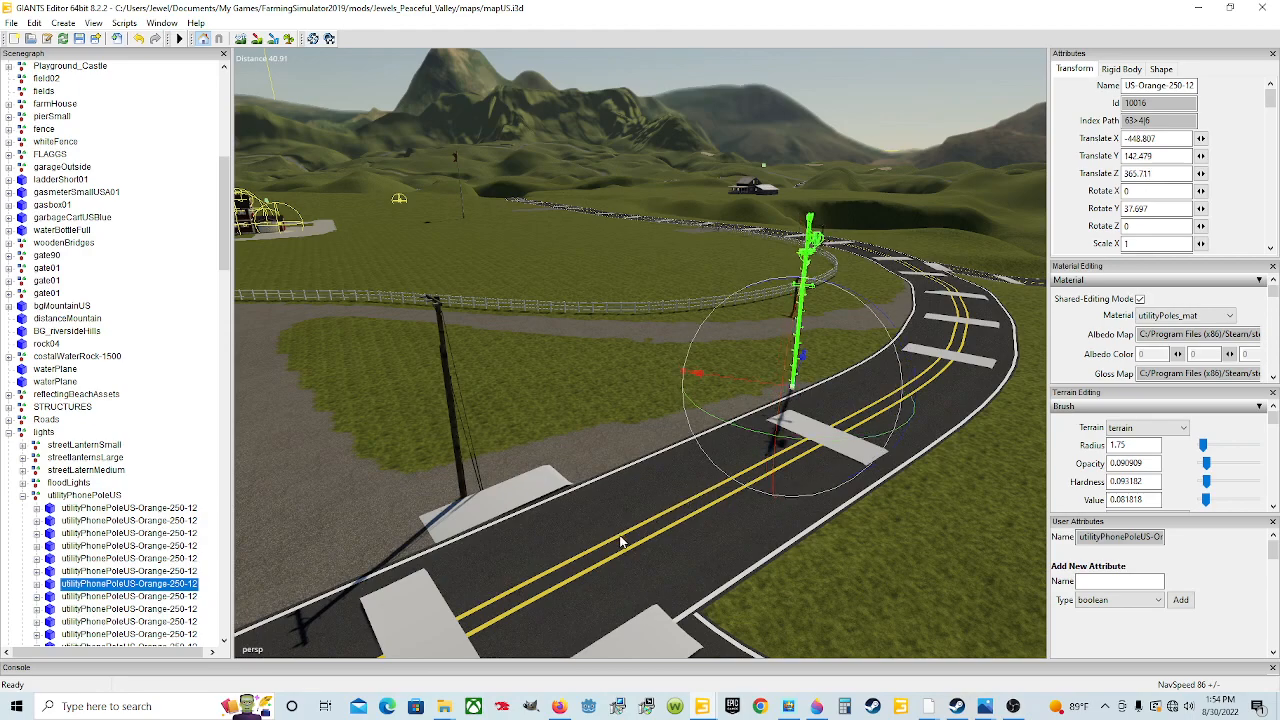
Move the gray roadside slab next to the newly placed utility pole and shift the pole onto the grass behind it
{"action": "left_click", "coordinate": [527, 490]}
{"action": "left_click_drag", "start_coordinate": [546, 492], "coordinate": [919, 416]}
{"action": "scroll", "coordinate": [793, 456], "scroll_direction": "up", "scroll_amount": 5}
{"action": "left_click_drag", "start_coordinate": [786, 499], "coordinate": [399, 511], "text": "alt"}
{"action": "scroll", "coordinate": [660, 468], "scroll_direction": "down", "scroll_amount": 5}
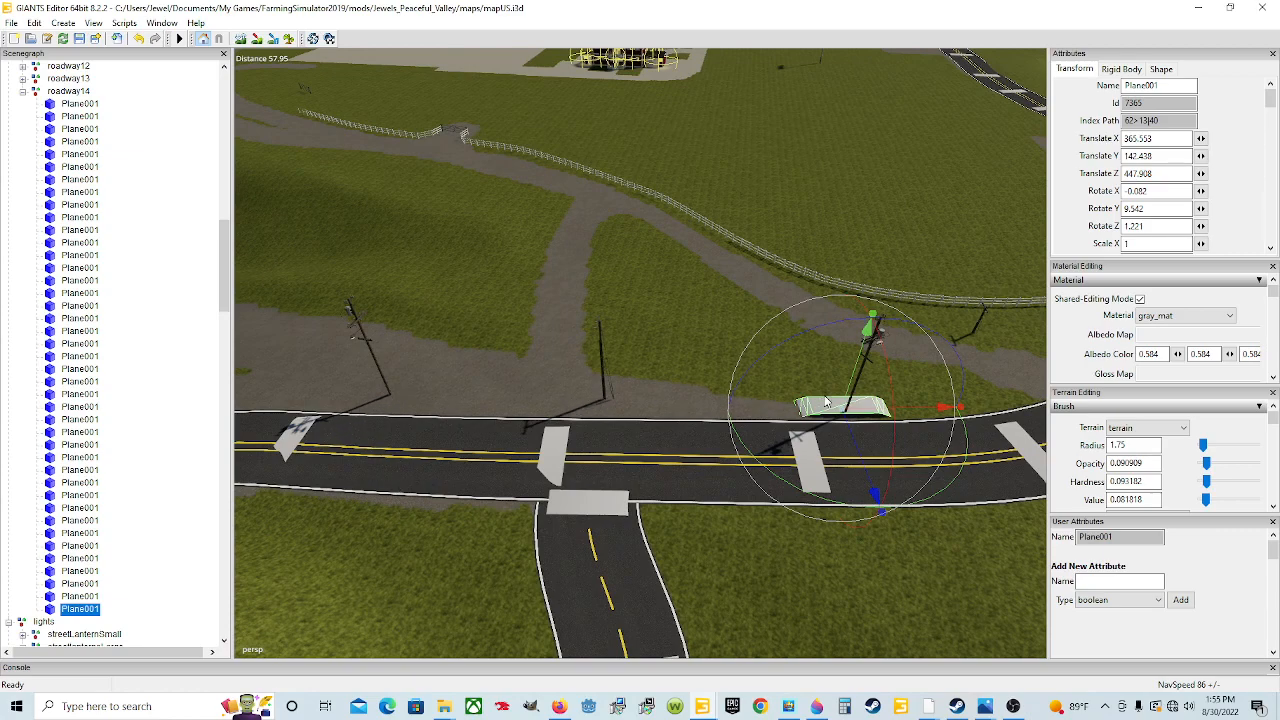
{"action": "left_click_drag", "start_coordinate": [872, 413], "coordinate": [857, 413]}
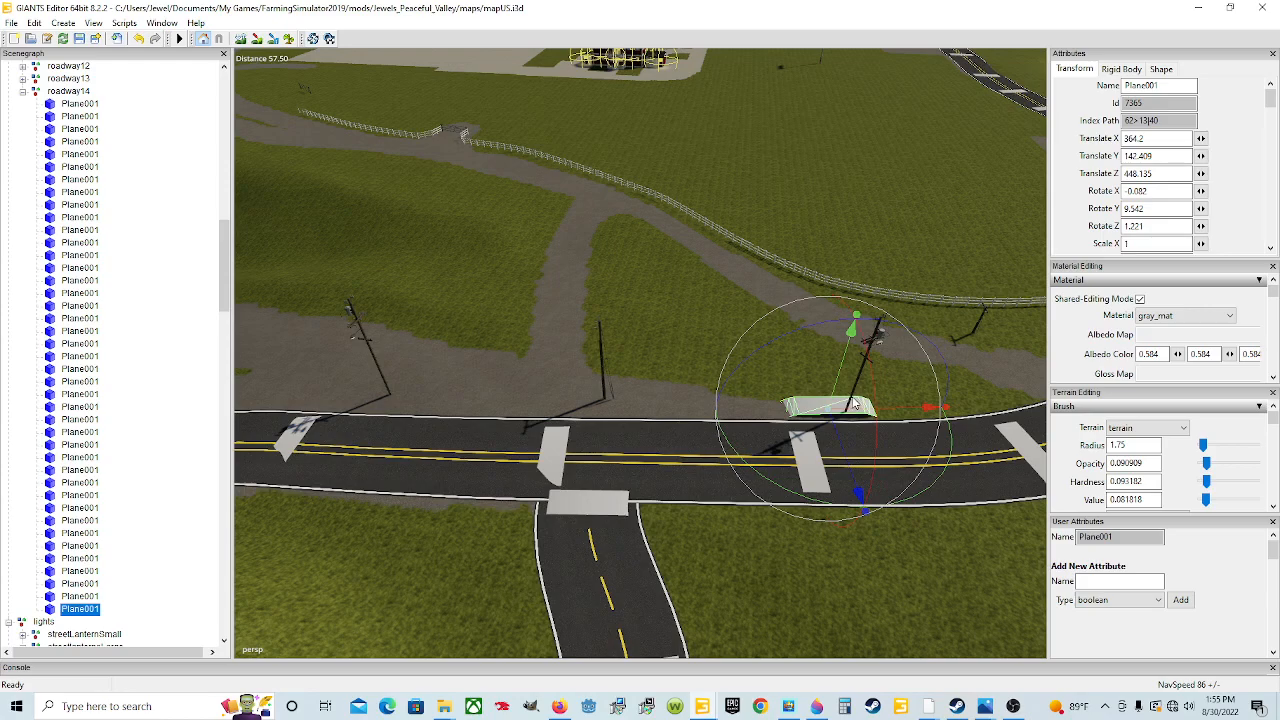
{"action": "left_click", "coordinate": [855, 403]}
{"action": "left_click_drag", "start_coordinate": [870, 410], "coordinate": [838, 402]}
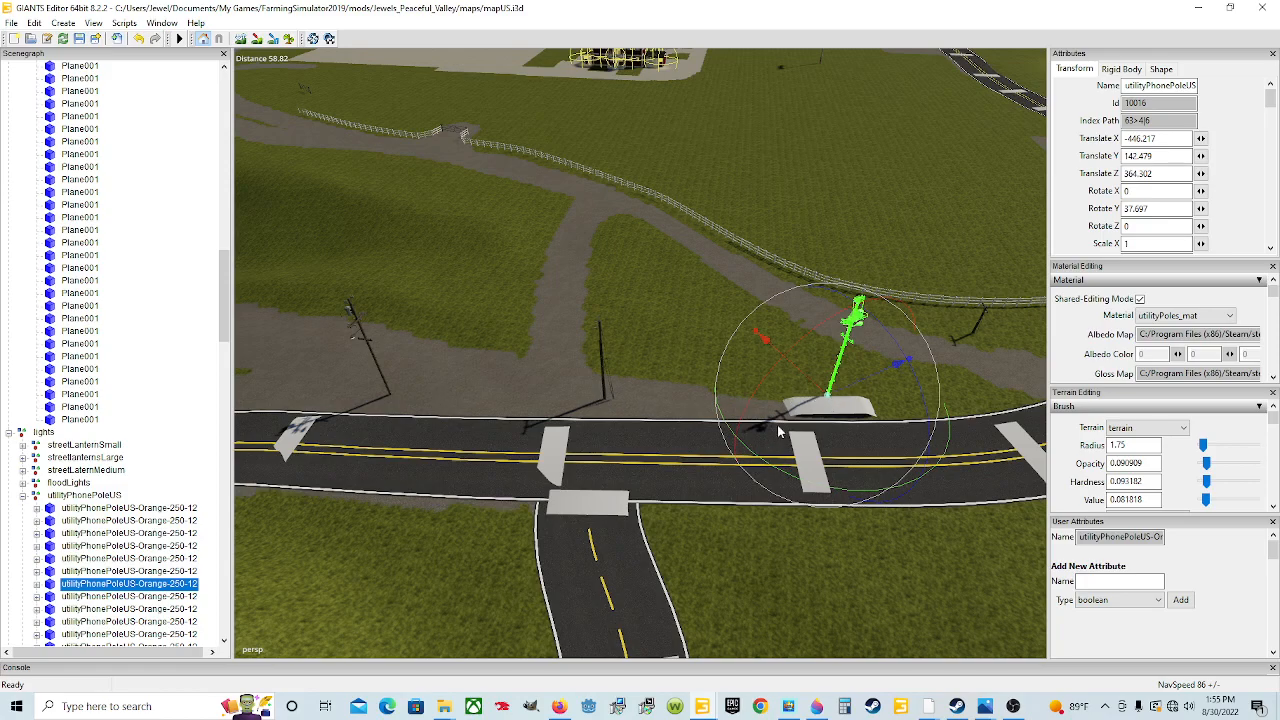
Nudge the gray slab beside the new pole closer to the white edge line of the road
{"action": "left_click_drag", "start_coordinate": [636, 478], "coordinate": [708, 487], "text": "alt"}
{"action": "scroll", "coordinate": [698, 488], "scroll_direction": "up", "scroll_amount": 5}
{"action": "scroll", "coordinate": [690, 487], "scroll_direction": "up", "scroll_amount": 5}
{"action": "left_click_drag", "start_coordinate": [642, 511], "coordinate": [715, 435], "text": "alt"}
{"action": "scroll", "coordinate": [825, 473], "scroll_direction": "down", "scroll_amount": 4}
{"action": "scroll", "coordinate": [592, 475], "scroll_direction": "down", "scroll_amount": 4}
{"action": "scroll", "coordinate": [569, 489], "scroll_direction": "up", "scroll_amount": 6}
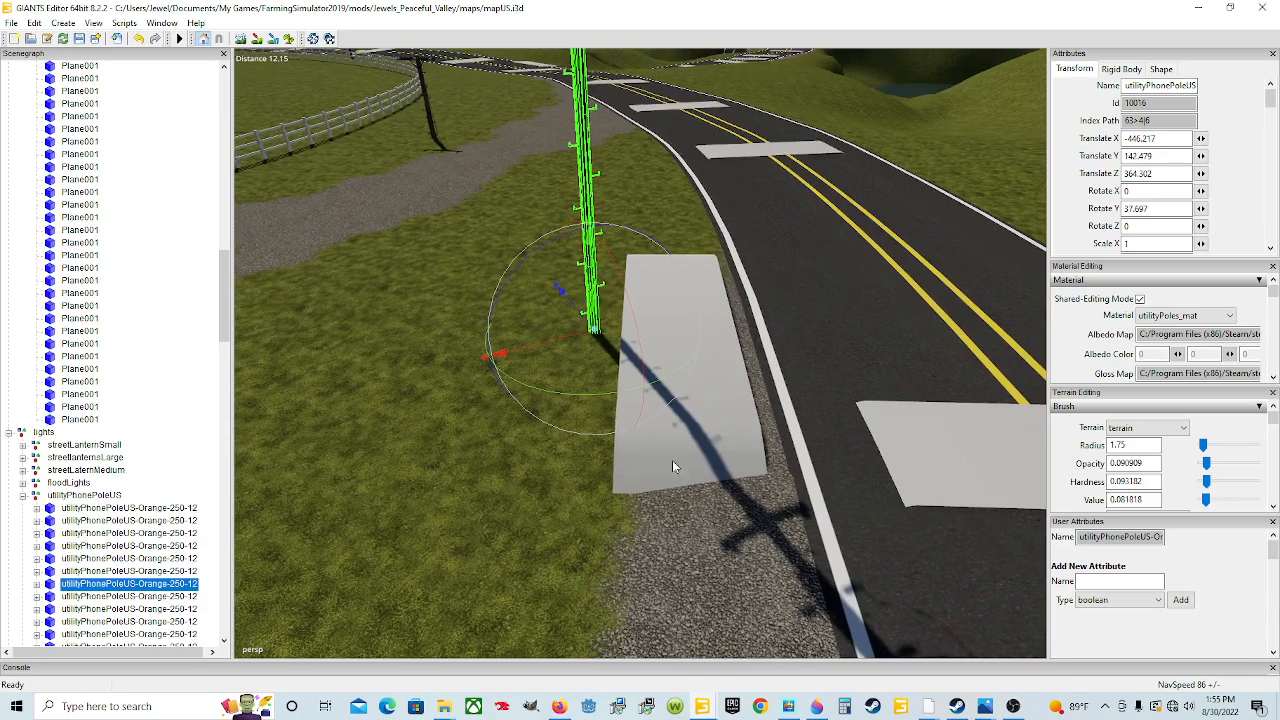
{"action": "left_click", "coordinate": [722, 430]}
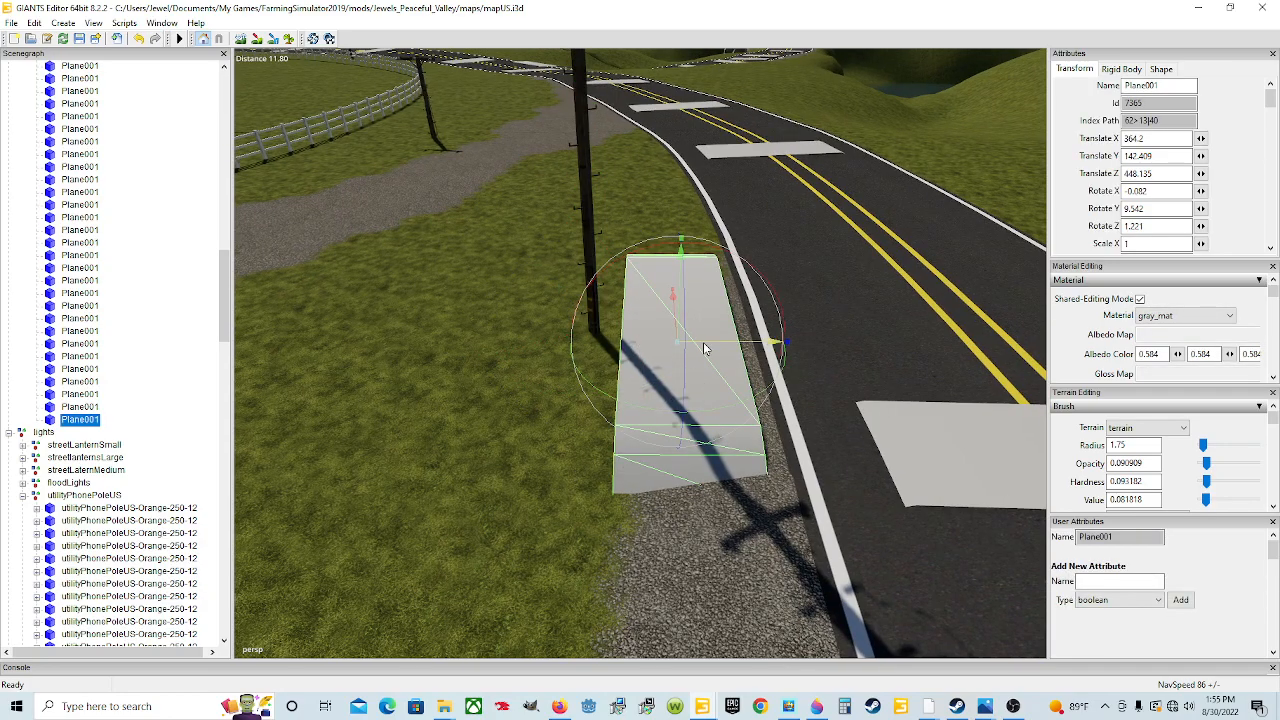
{"action": "left_click_drag", "start_coordinate": [716, 344], "coordinate": [731, 347]}
Lower the gray slab to a Y position of about 142.0 and turn it slightly to about 9.52° around Y
{"action": "mouse_move", "coordinate": [684, 477]}
{"action": "left_mouse_down", "text": "alt"}
{"action": "mouse_move", "coordinate": [738, 500]}
{"action": "mouse_move", "coordinate": [722, 437]}
{"action": "mouse_move", "coordinate": [692, 432]}
{"action": "mouse_move", "coordinate": [696, 465]}
{"action": "left_mouse_up", "text": "alt"}
{"action": "scroll", "coordinate": [737, 500], "scroll_direction": "up", "scroll_amount": 4}
{"action": "scroll", "coordinate": [721, 432], "scroll_direction": "up", "scroll_amount": 3}
{"action": "scroll", "coordinate": [692, 434], "scroll_direction": "down", "scroll_amount": 3}
{"action": "scroll", "coordinate": [696, 465], "scroll_direction": "down", "scroll_amount": 5}
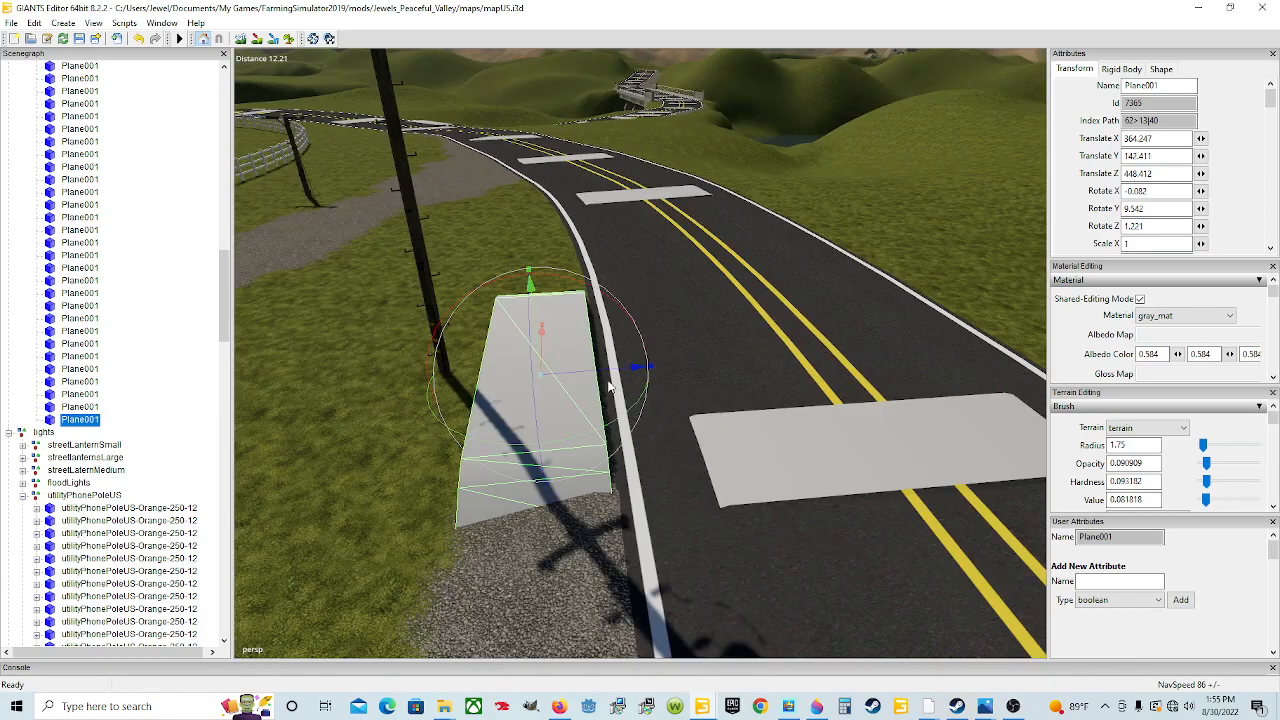
{"action": "left_click_drag", "start_coordinate": [538, 317], "coordinate": [549, 326]}
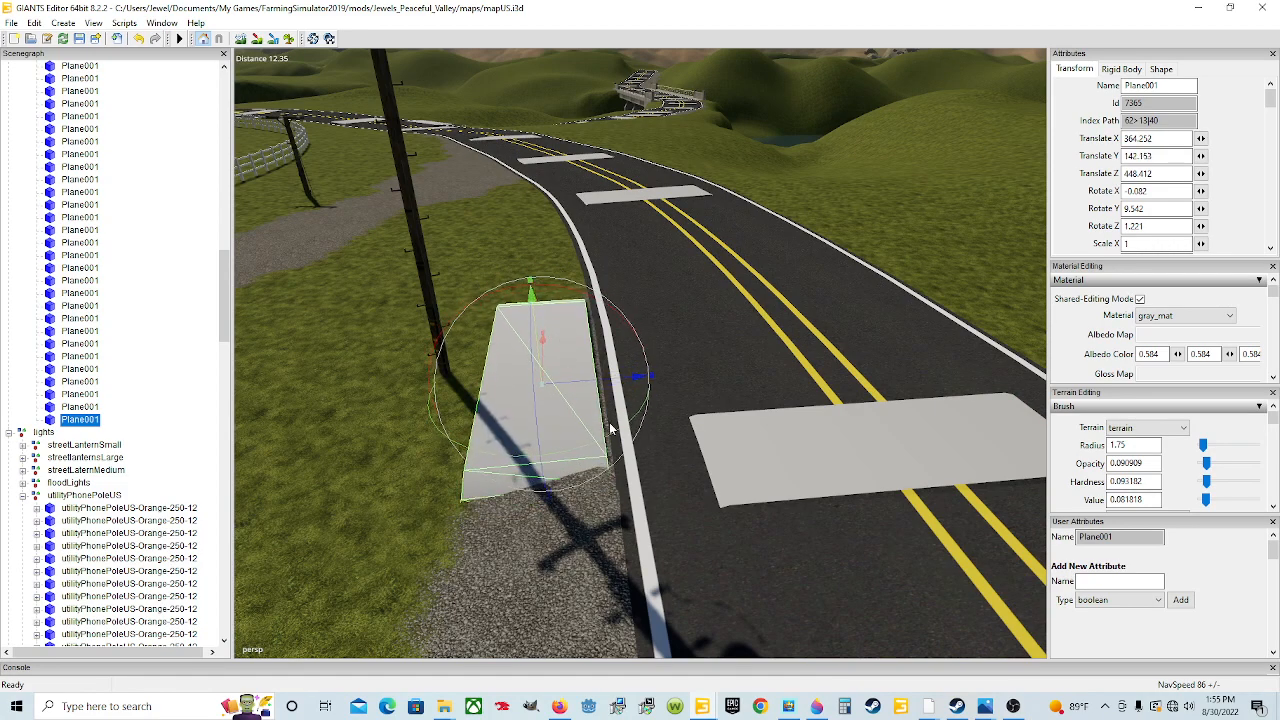
{"action": "left_click_drag", "start_coordinate": [628, 434], "coordinate": [623, 432]}
{"action": "left_click_drag", "start_coordinate": [595, 386], "coordinate": [596, 381]}
{"action": "left_click_drag", "start_coordinate": [570, 451], "coordinate": [378, 440]}
Tilt the gray slab to follow the ground slope, with rotations of about -0.33° in X and -0.25° in Z
{"action": "scroll", "coordinate": [617, 397], "scroll_direction": "up", "scroll_amount": 2}
{"action": "scroll", "coordinate": [456, 474], "scroll_direction": "down", "scroll_amount": 2}
{"action": "left_click_drag", "start_coordinate": [456, 474], "coordinate": [572, 453], "text": "alt"}
{"action": "scroll", "coordinate": [478, 450], "scroll_direction": "up", "scroll_amount": 1}
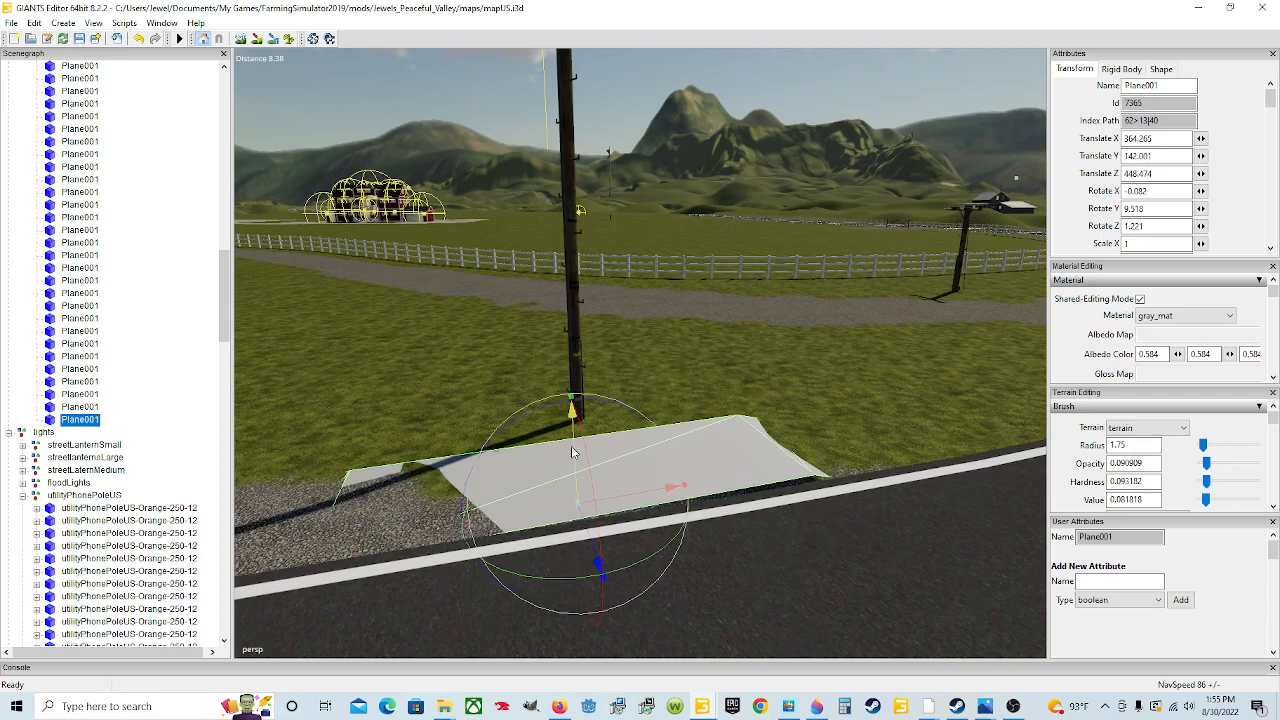
{"action": "left_click_drag", "start_coordinate": [608, 411], "coordinate": [608, 409]}
Align the gray slab with the road edge by rotating it to about 8.62° around Y and shifting it to Z about 448.53
{"action": "left_click_drag", "start_coordinate": [540, 485], "coordinate": [597, 487], "text": "alt"}
{"action": "scroll", "coordinate": [505, 473], "scroll_direction": "up", "scroll_amount": 4}
{"action": "scroll", "coordinate": [780, 547], "scroll_direction": "down", "scroll_amount": 4}
{"action": "scroll", "coordinate": [762, 606], "scroll_direction": "up", "scroll_amount": 3}
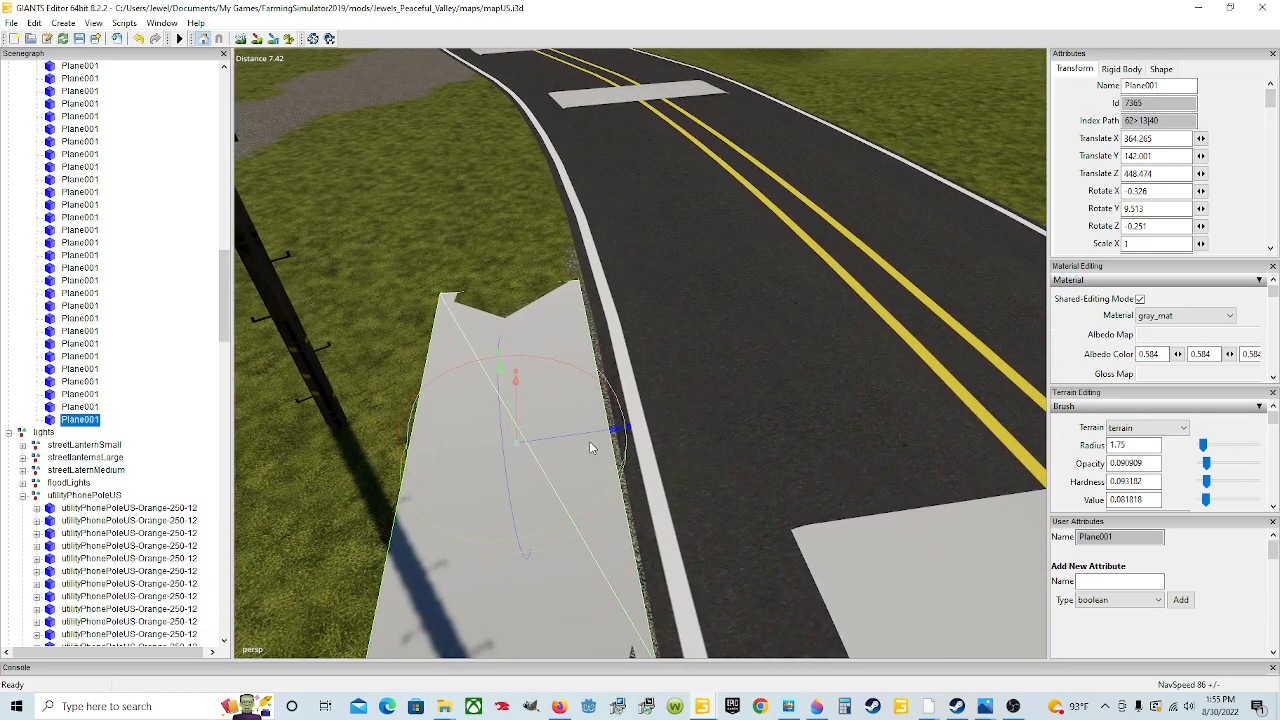
{"action": "left_click_drag", "start_coordinate": [590, 443], "coordinate": [600, 435]}
{"action": "left_click_drag", "start_coordinate": [600, 435], "coordinate": [601, 483], "text": "alt"}
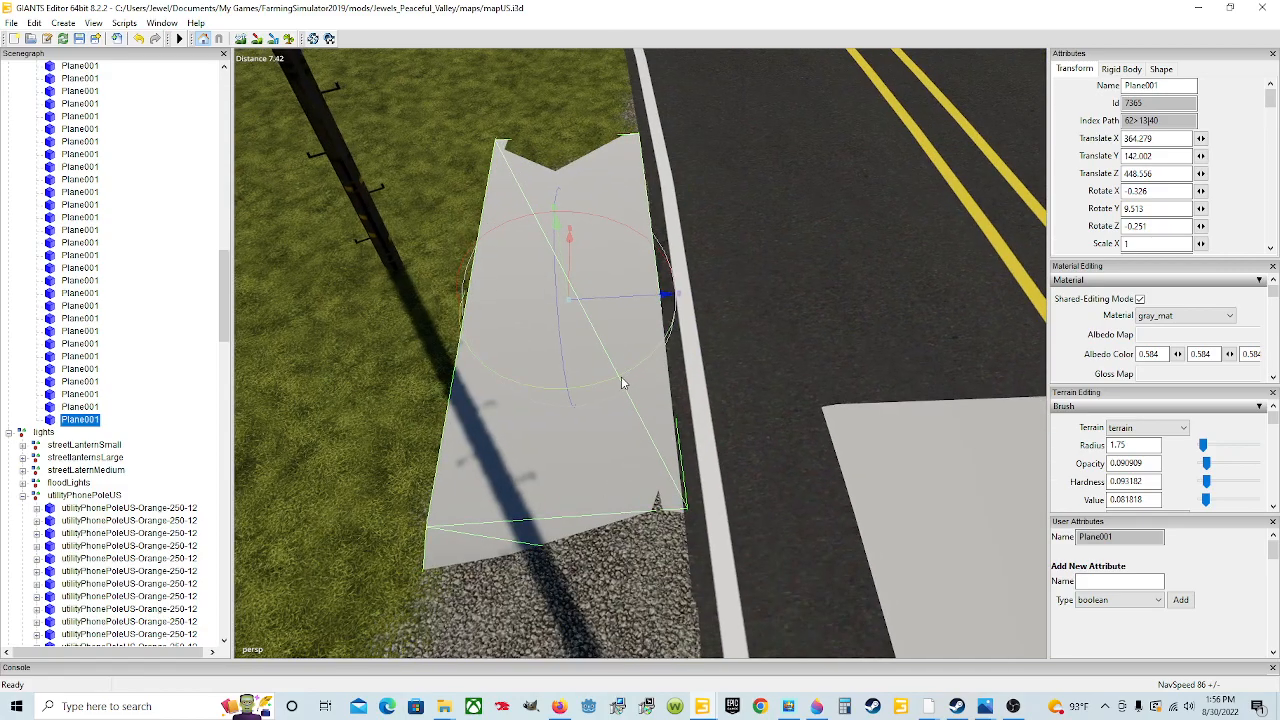
{"action": "left_click_drag", "start_coordinate": [621, 376], "coordinate": [619, 376]}
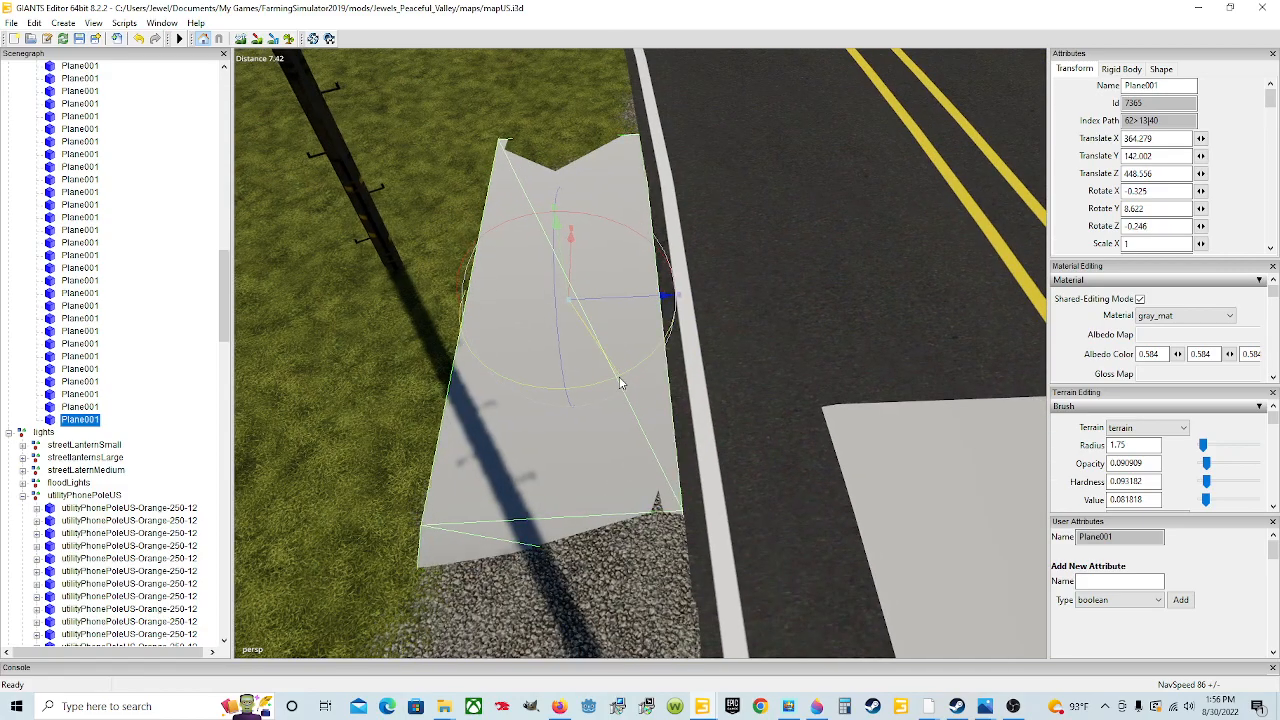
{"action": "left_click_drag", "start_coordinate": [657, 306], "coordinate": [657, 306]}
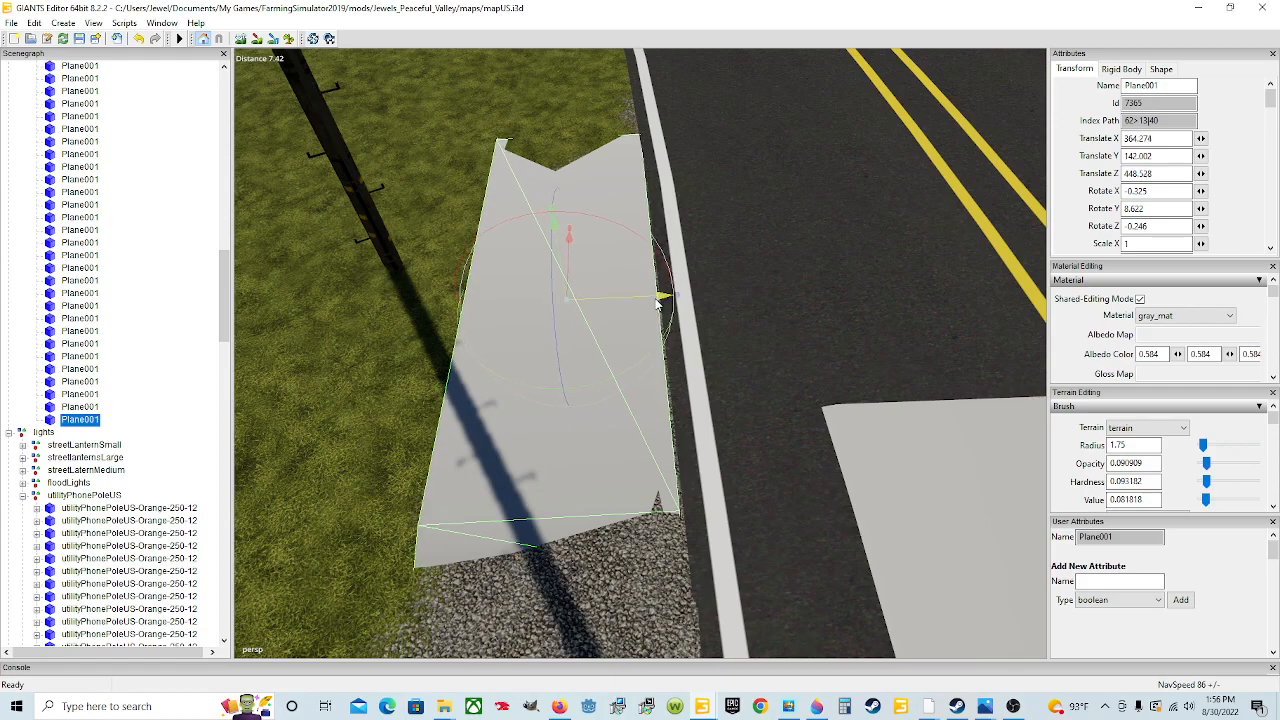
Move the new utility pole toward the road to the slab's grass-side edge, at about X -447.12, Z 364.20
{"action": "left_click_drag", "start_coordinate": [632, 407], "coordinate": [630, 389], "text": "alt"}
{"action": "left_click_drag", "start_coordinate": [773, 450], "coordinate": [506, 460], "text": "alt"}
{"action": "scroll", "coordinate": [583, 464], "scroll_direction": "down", "scroll_amount": 4}
{"action": "scroll", "coordinate": [506, 460], "scroll_direction": "down", "scroll_amount": 3}
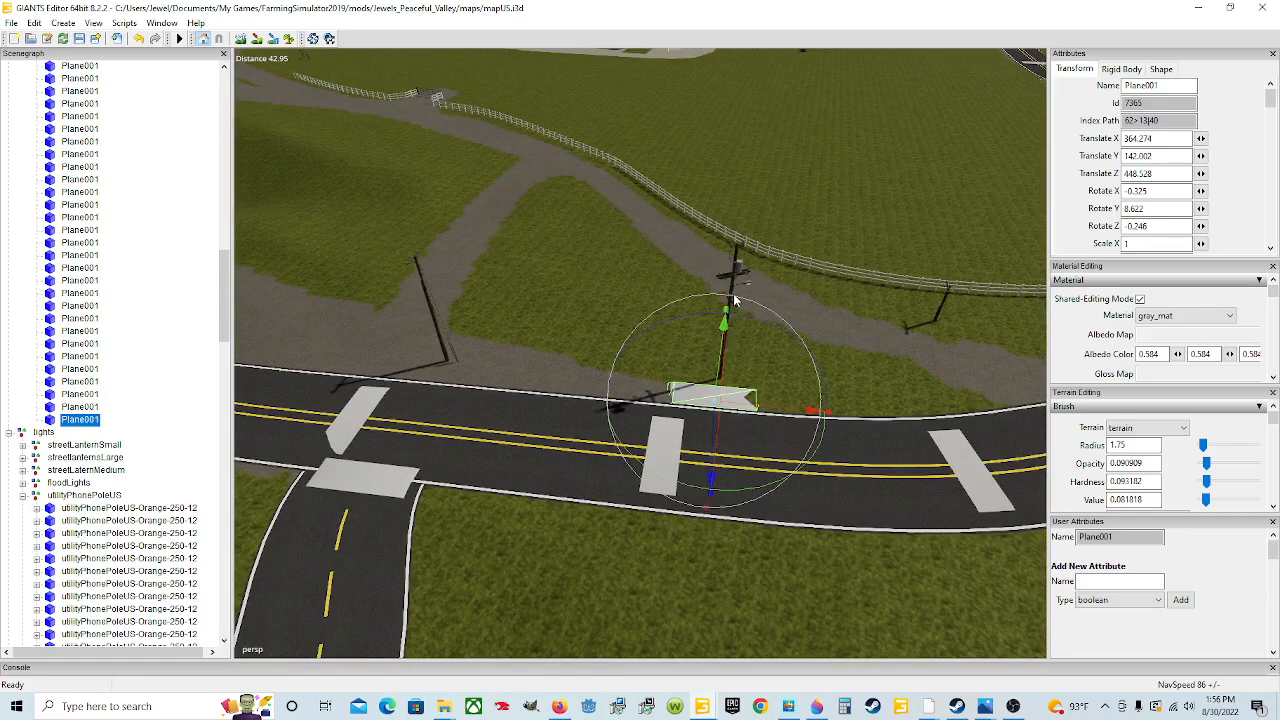
{"action": "scroll", "coordinate": [740, 365], "scroll_direction": "up", "scroll_amount": 3}
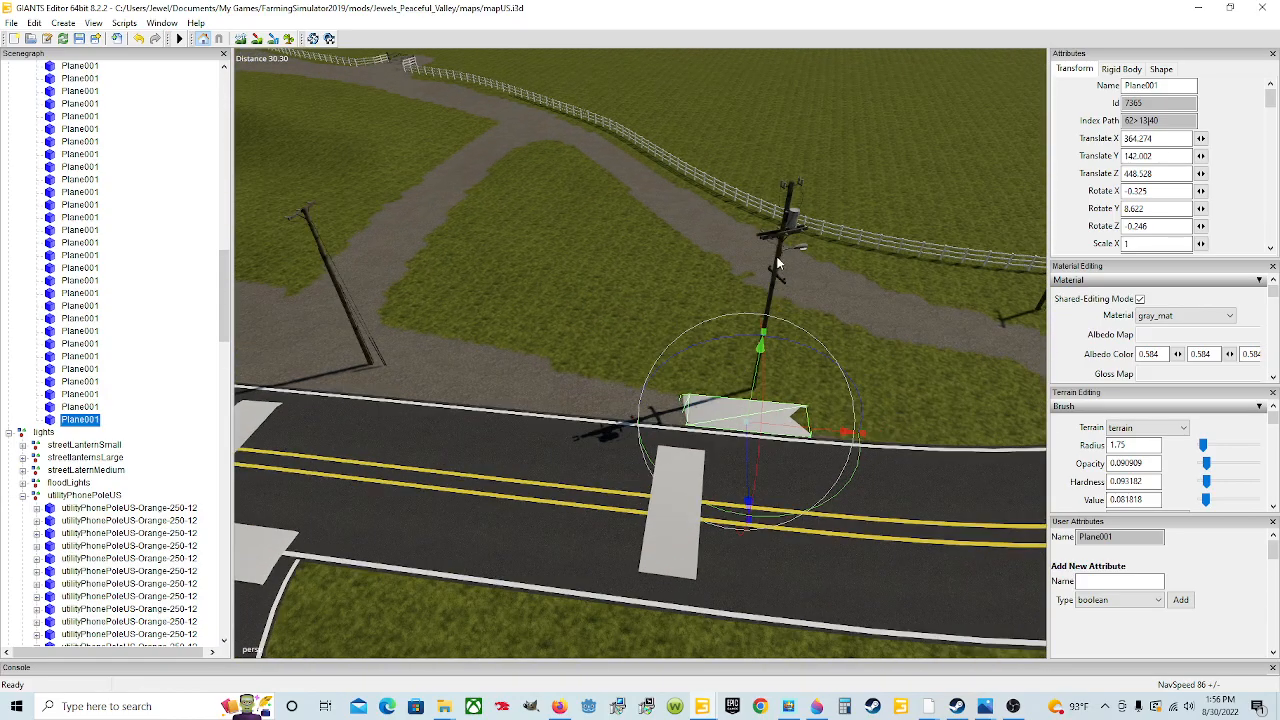
{"action": "left_click", "coordinate": [792, 230]}
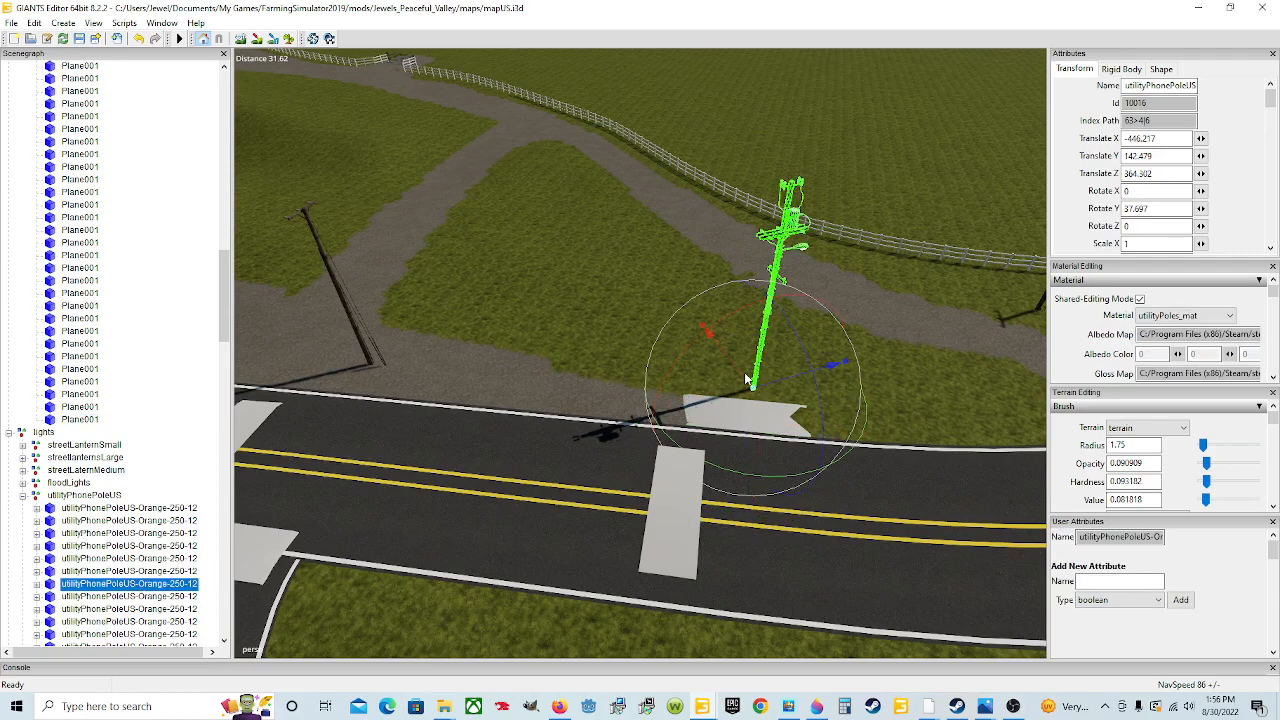
{"action": "left_click_drag", "start_coordinate": [748, 383], "coordinate": [766, 397]}
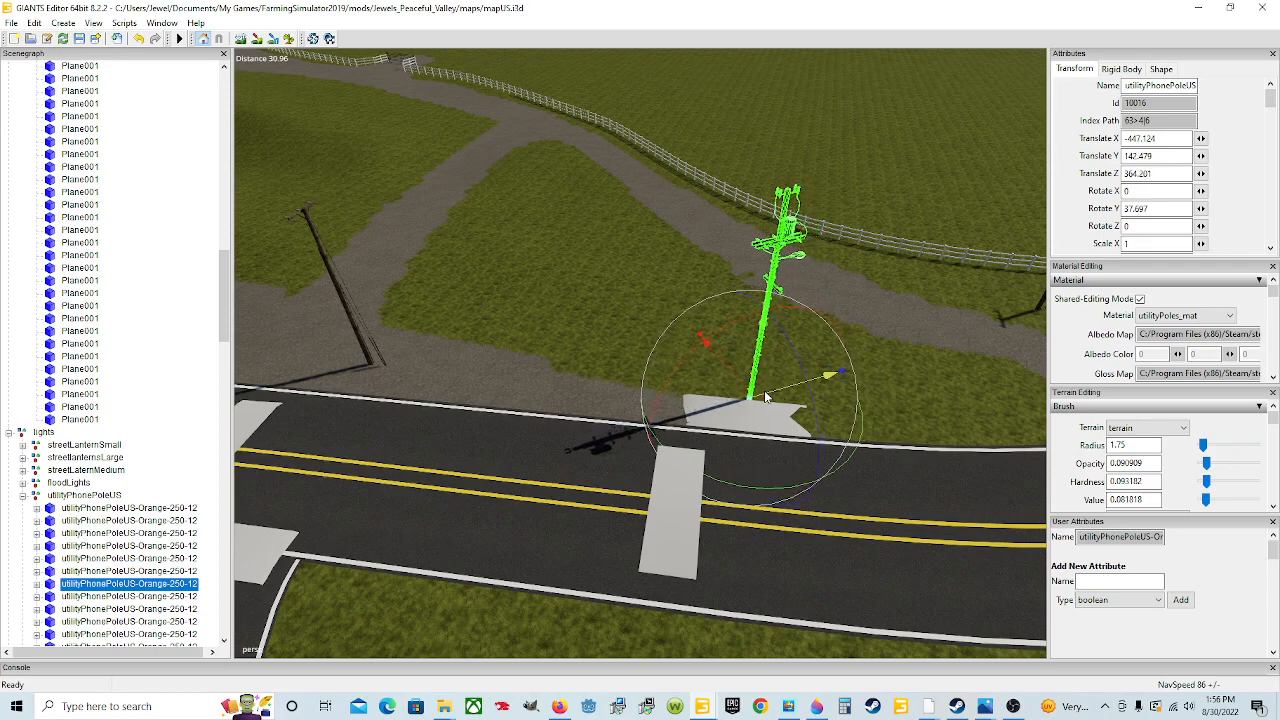
Fine-tune the pole's base against the slab edge, at about X -447.15, Z 364.22
{"action": "scroll", "coordinate": [837, 457], "scroll_direction": "down", "scroll_amount": 5}
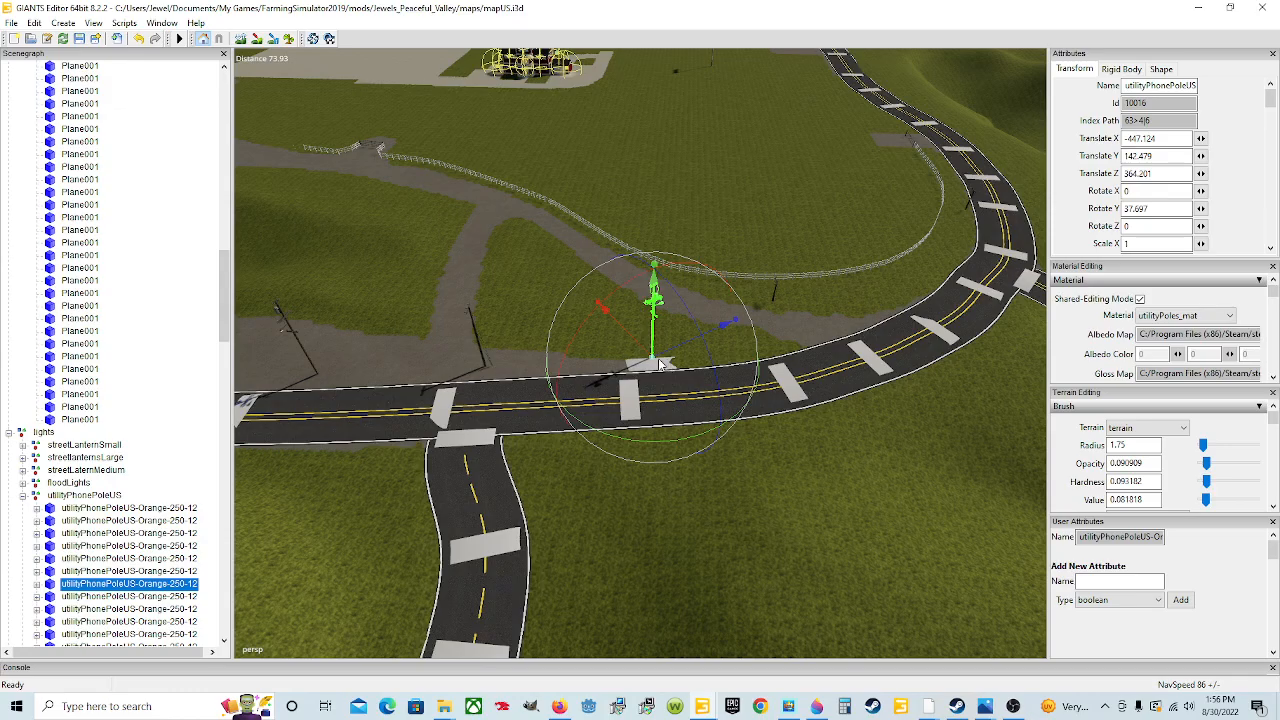
{"action": "left_click_drag", "start_coordinate": [588, 535], "coordinate": [484, 481], "text": "alt"}
{"action": "scroll", "coordinate": [624, 506], "scroll_direction": "up", "scroll_amount": 3}
{"action": "scroll", "coordinate": [624, 511], "scroll_direction": "up", "scroll_amount": 5}
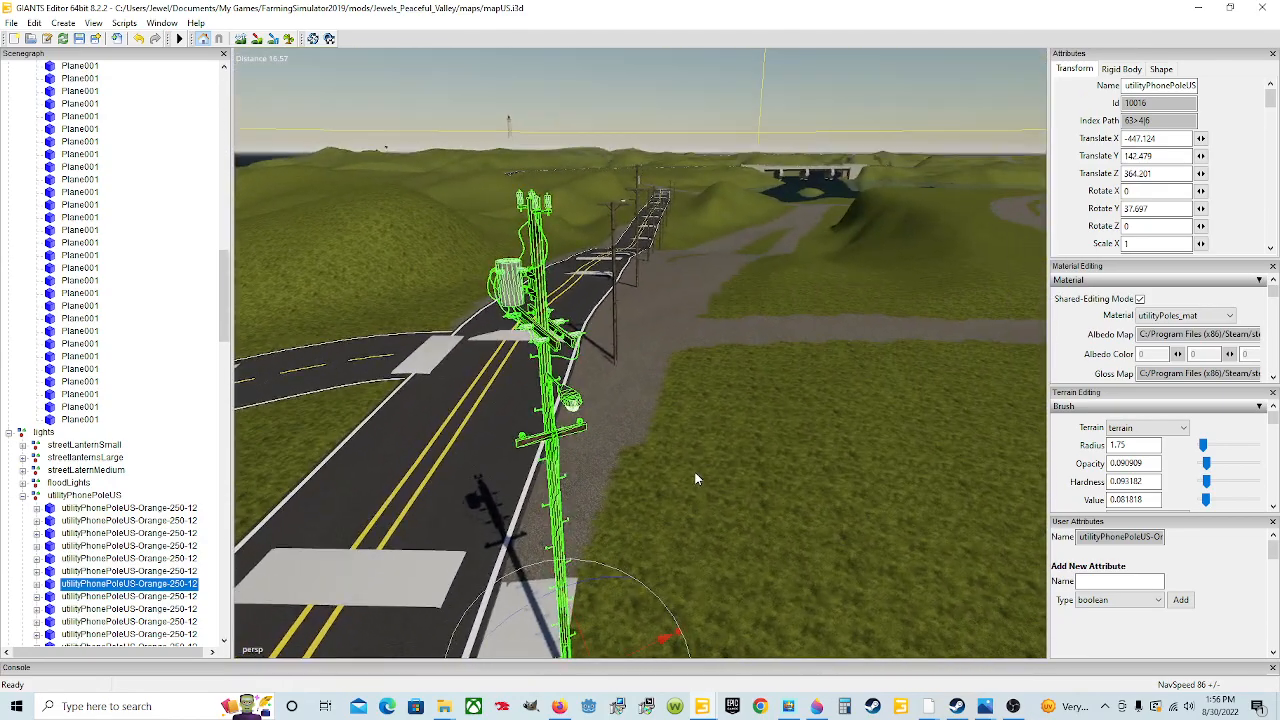
{"action": "scroll", "coordinate": [695, 477], "scroll_direction": "up", "scroll_amount": 3}
{"action": "scroll", "coordinate": [484, 481], "scroll_direction": "down", "scroll_amount": 3}
{"action": "left_click_drag", "start_coordinate": [611, 517], "coordinate": [190, 509], "text": "alt"}
{"action": "scroll", "coordinate": [598, 516], "scroll_direction": "up", "scroll_amount": 4}
{"action": "scroll", "coordinate": [257, 465], "scroll_direction": "up", "scroll_amount": 2}
{"action": "left_click_drag", "start_coordinate": [257, 465], "coordinate": [321, 485], "text": "alt"}
{"action": "scroll", "coordinate": [248, 453], "scroll_direction": "up", "scroll_amount": 2}
{"action": "scroll", "coordinate": [340, 483], "scroll_direction": "down", "scroll_amount": 3}
{"action": "scroll", "coordinate": [340, 483], "scroll_direction": "up", "scroll_amount": 2}
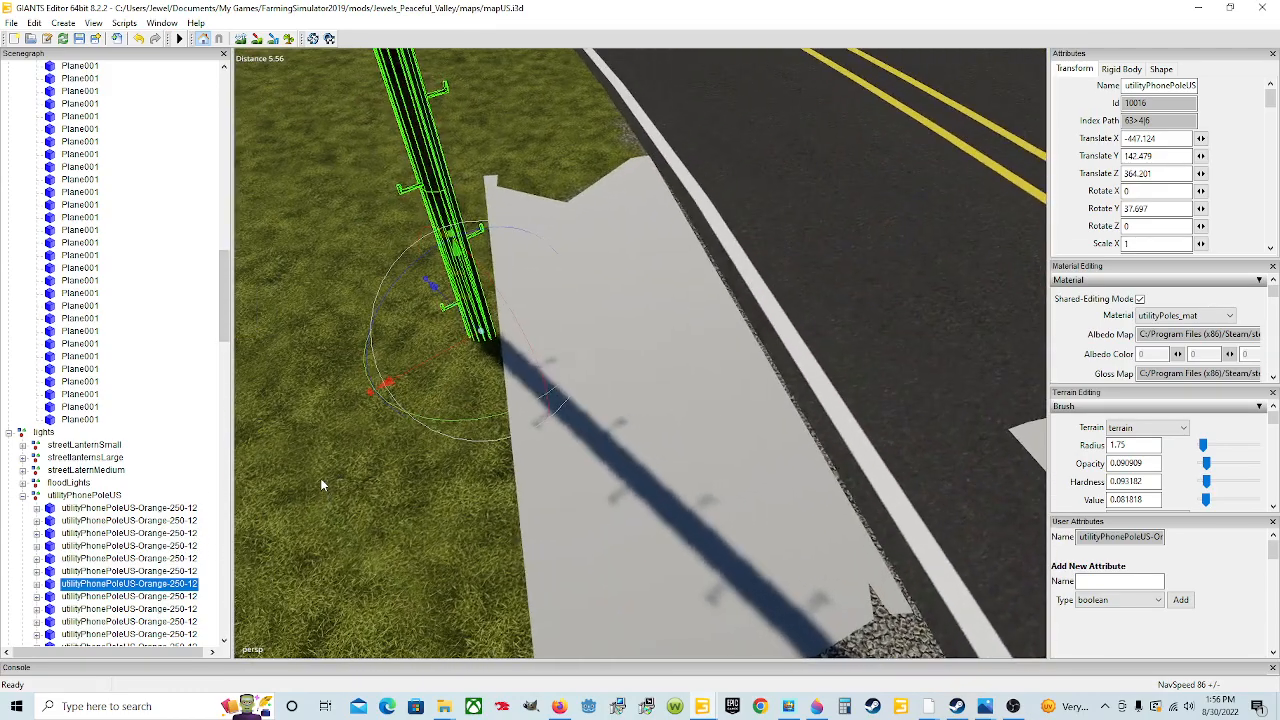
{"action": "mouse_move", "coordinate": [385, 383]}
{"action": "left_mouse_down"}
{"action": "mouse_move", "coordinate": [374, 372]}
{"action": "mouse_move", "coordinate": [403, 379]}
{"action": "left_mouse_up"}
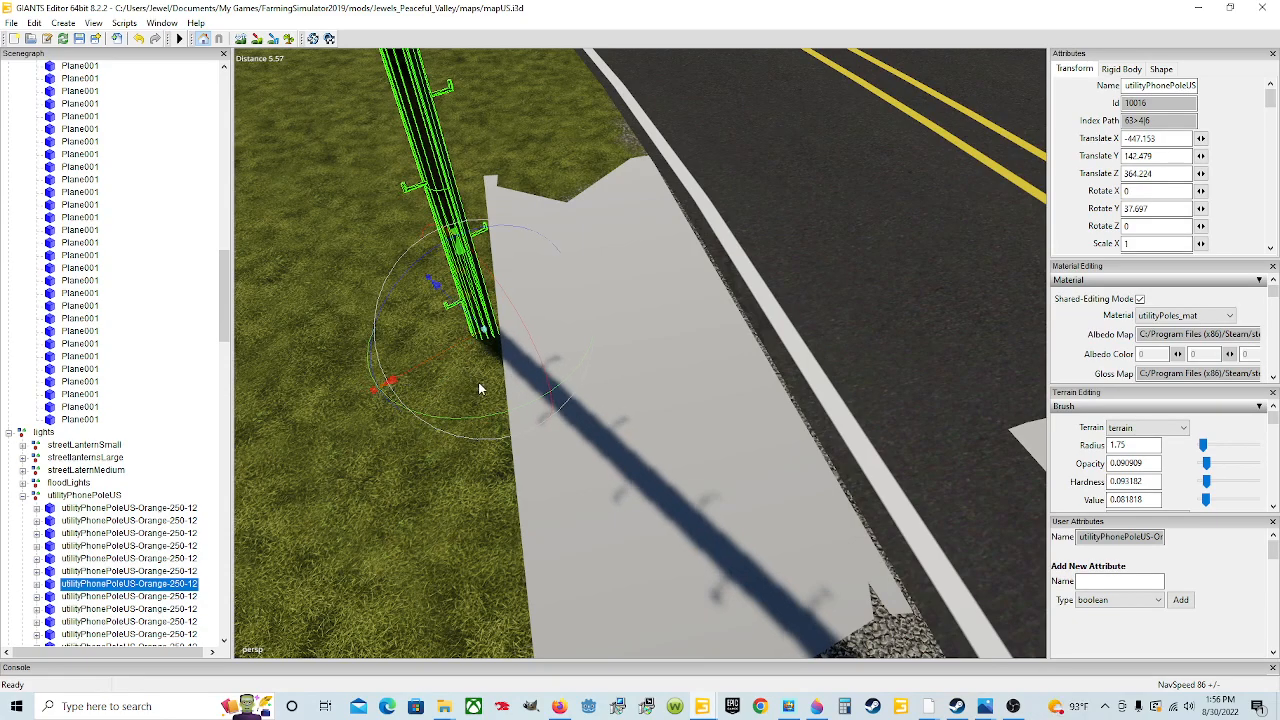
Rotate the new utility pole around Y to about -82.79° so its street lamp faces the road
{"action": "left_click_drag", "start_coordinate": [590, 406], "coordinate": [443, 354], "text": "alt"}
{"action": "scroll", "coordinate": [356, 352], "scroll_direction": "down", "scroll_amount": 5}
{"action": "scroll", "coordinate": [613, 397], "scroll_direction": "up", "scroll_amount": 4}
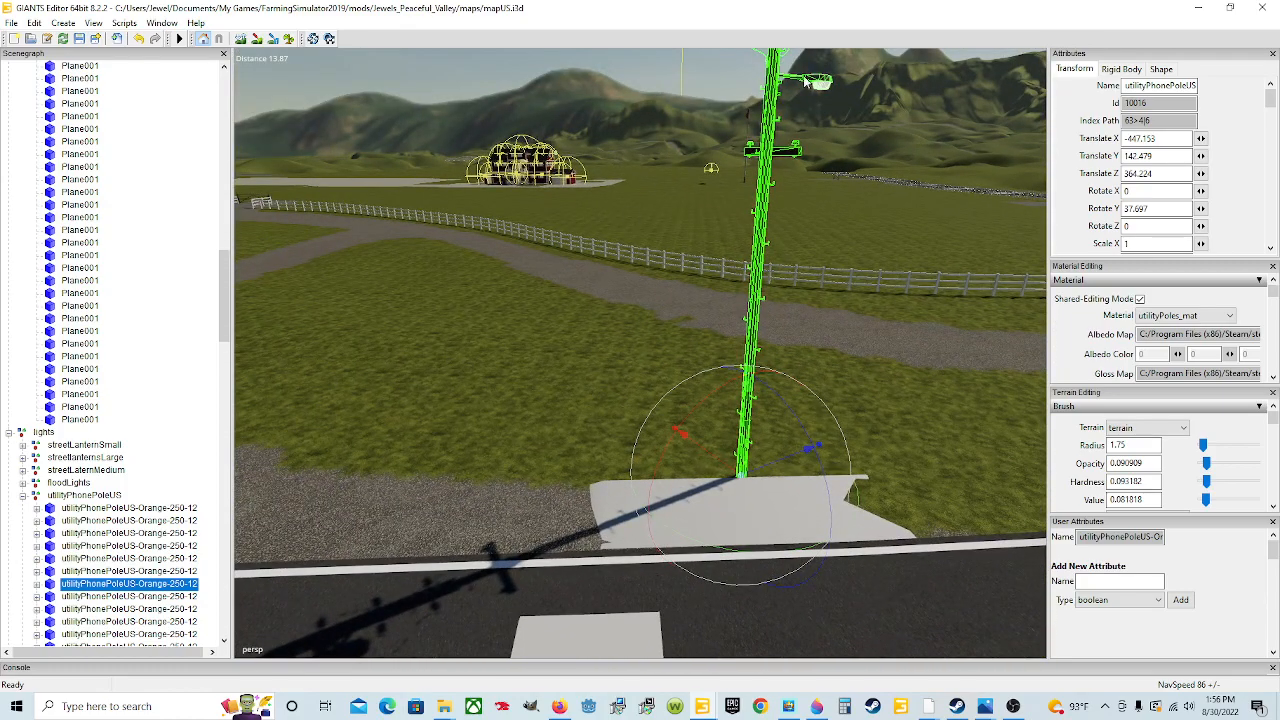
{"action": "left_click_drag", "start_coordinate": [777, 555], "coordinate": [592, 543]}
{"action": "left_click_drag", "start_coordinate": [703, 538], "coordinate": [618, 541]}
{"action": "scroll", "coordinate": [518, 522], "scroll_direction": "down", "scroll_amount": 3}
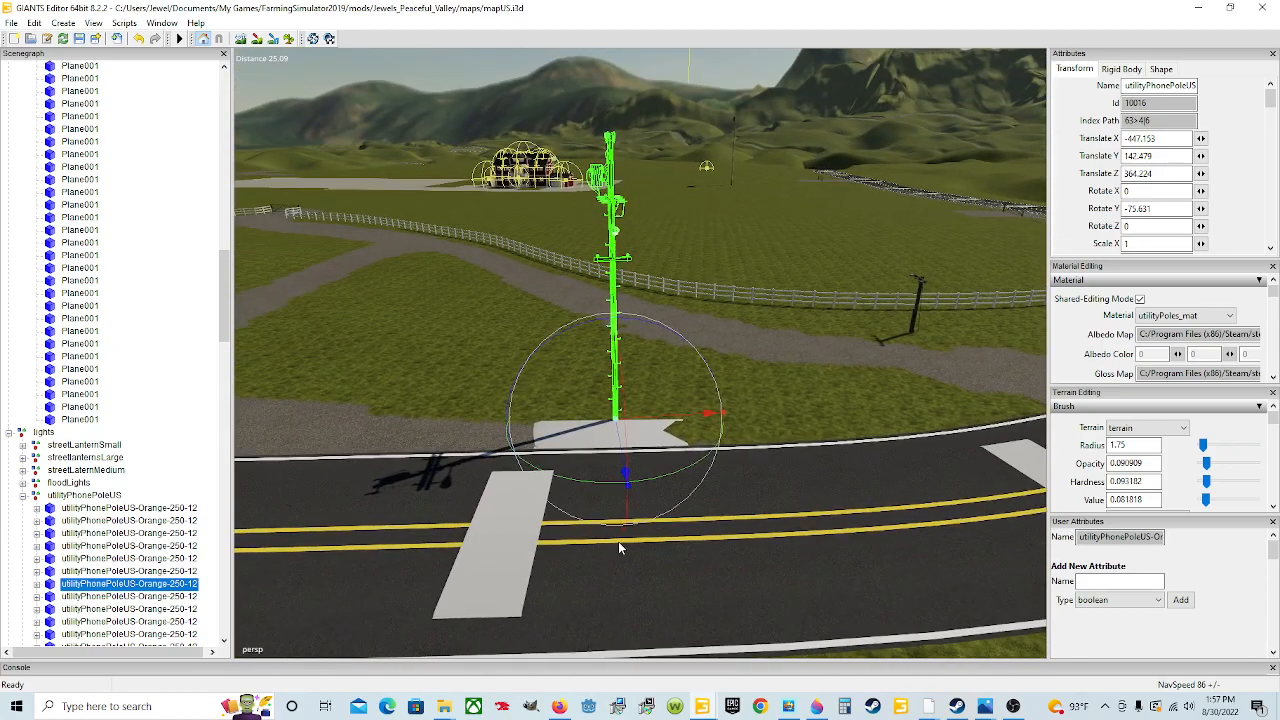
{"action": "left_click_drag", "start_coordinate": [604, 489], "coordinate": [581, 491]}
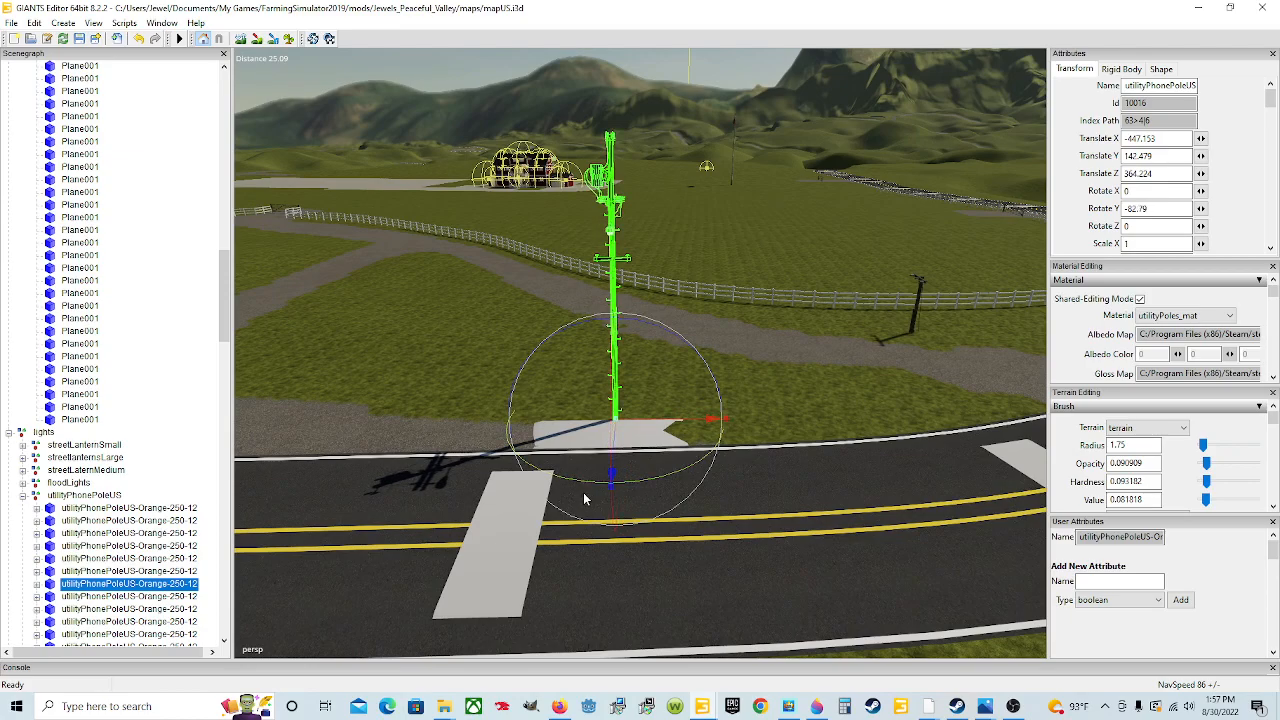
Compare the new pole with the line of poles down the road and adjust its Y rotation to about -81.93°
{"action": "left_click_drag", "start_coordinate": [652, 562], "coordinate": [446, 547], "text": "alt"}
{"action": "scroll", "coordinate": [690, 542], "scroll_direction": "up", "scroll_amount": 3}
{"action": "scroll", "coordinate": [388, 547], "scroll_direction": "down", "scroll_amount": 4}
{"action": "left_click_drag", "start_coordinate": [575, 541], "coordinate": [491, 550], "text": "alt"}
{"action": "scroll", "coordinate": [491, 550], "scroll_direction": "down", "scroll_amount": 3}
{"action": "mouse_move", "coordinate": [682, 550]}
{"action": "left_mouse_down", "text": "alt"}
{"action": "mouse_move", "coordinate": [687, 496]}
{"action": "mouse_move", "coordinate": [671, 538]}
{"action": "mouse_move", "coordinate": [704, 523]}
{"action": "mouse_move", "coordinate": [697, 563]}
{"action": "mouse_move", "coordinate": [711, 540]}
{"action": "mouse_move", "coordinate": [617, 489]}
{"action": "mouse_move", "coordinate": [631, 520]}
{"action": "mouse_move", "coordinate": [674, 526]}
{"action": "left_mouse_up", "text": "alt"}
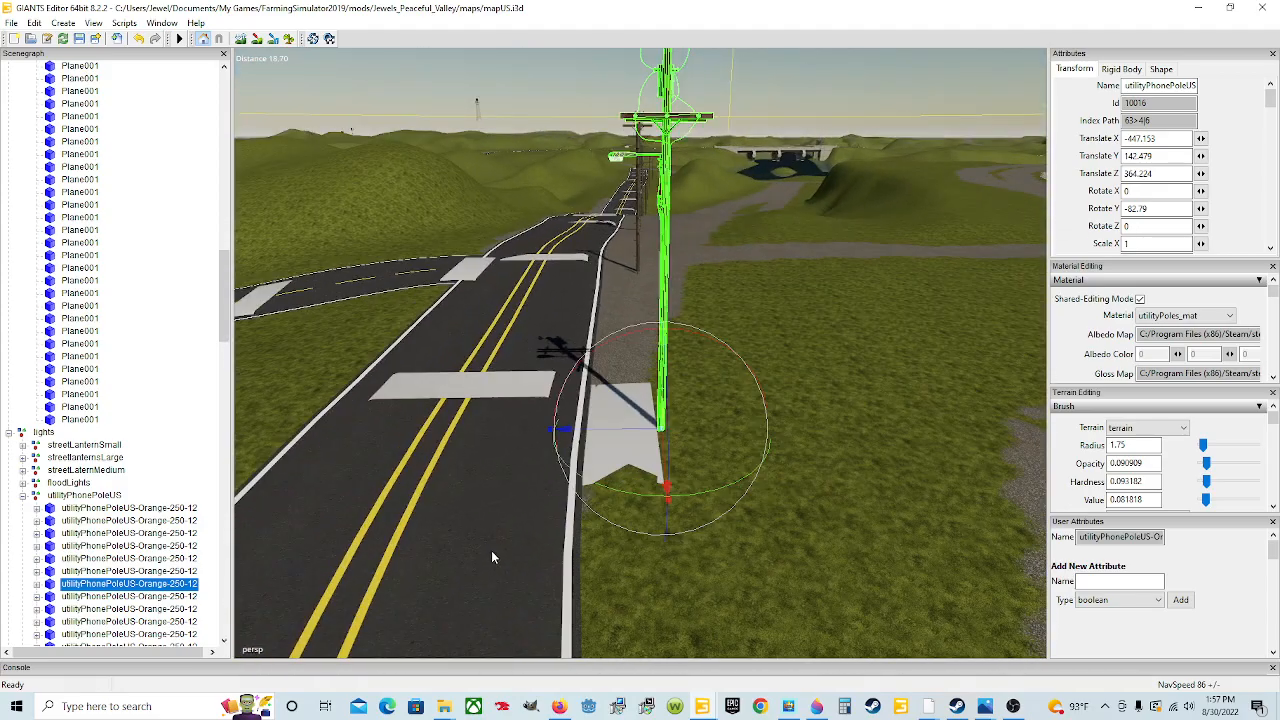
{"action": "scroll", "coordinate": [687, 496], "scroll_direction": "up", "scroll_amount": 3}
{"action": "scroll", "coordinate": [671, 538], "scroll_direction": "down", "scroll_amount": 3}
{"action": "scroll", "coordinate": [678, 537], "scroll_direction": "down", "scroll_amount": 2}
{"action": "scroll", "coordinate": [704, 523], "scroll_direction": "up", "scroll_amount": 3}
{"action": "scroll", "coordinate": [697, 563], "scroll_direction": "down", "scroll_amount": 4}
{"action": "scroll", "coordinate": [711, 540], "scroll_direction": "up", "scroll_amount": 6}
{"action": "scroll", "coordinate": [617, 488], "scroll_direction": "up", "scroll_amount": 3}
{"action": "scroll", "coordinate": [631, 520], "scroll_direction": "down", "scroll_amount": 2}
{"action": "scroll", "coordinate": [631, 518], "scroll_direction": "down", "scroll_amount": 3}
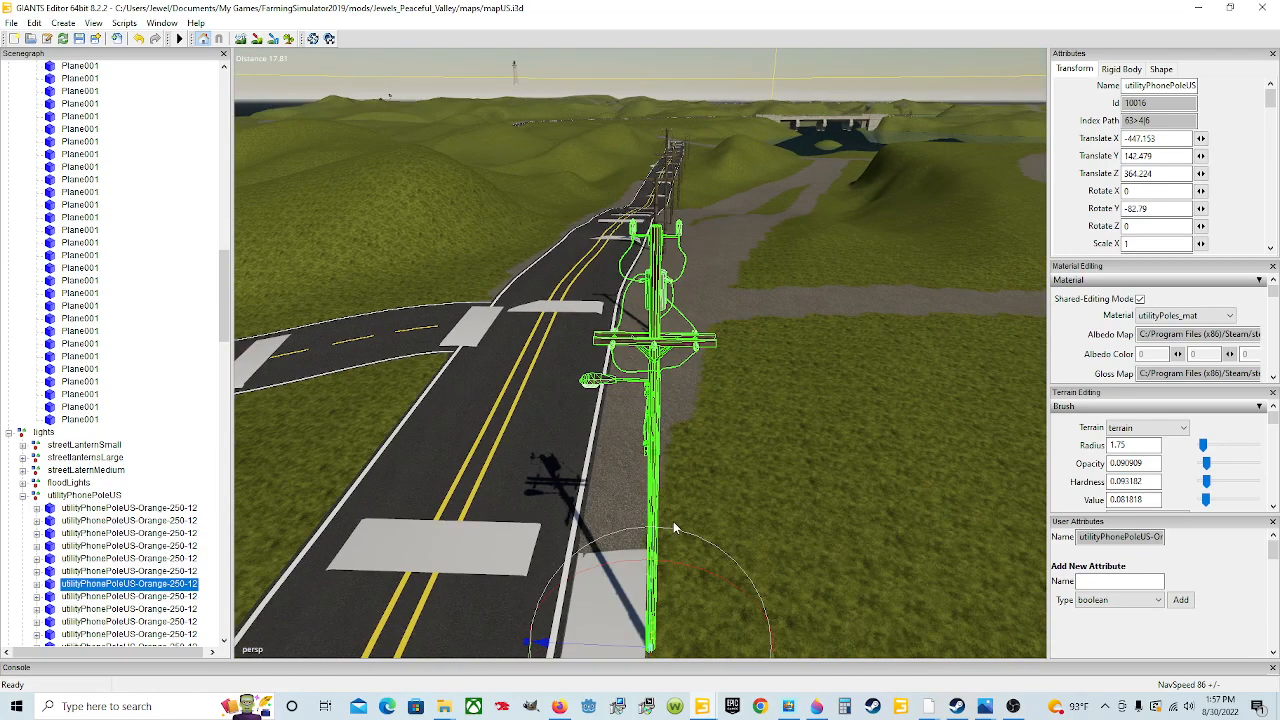
{"action": "left_click_drag", "start_coordinate": [675, 523], "coordinate": [714, 601], "text": "alt"}
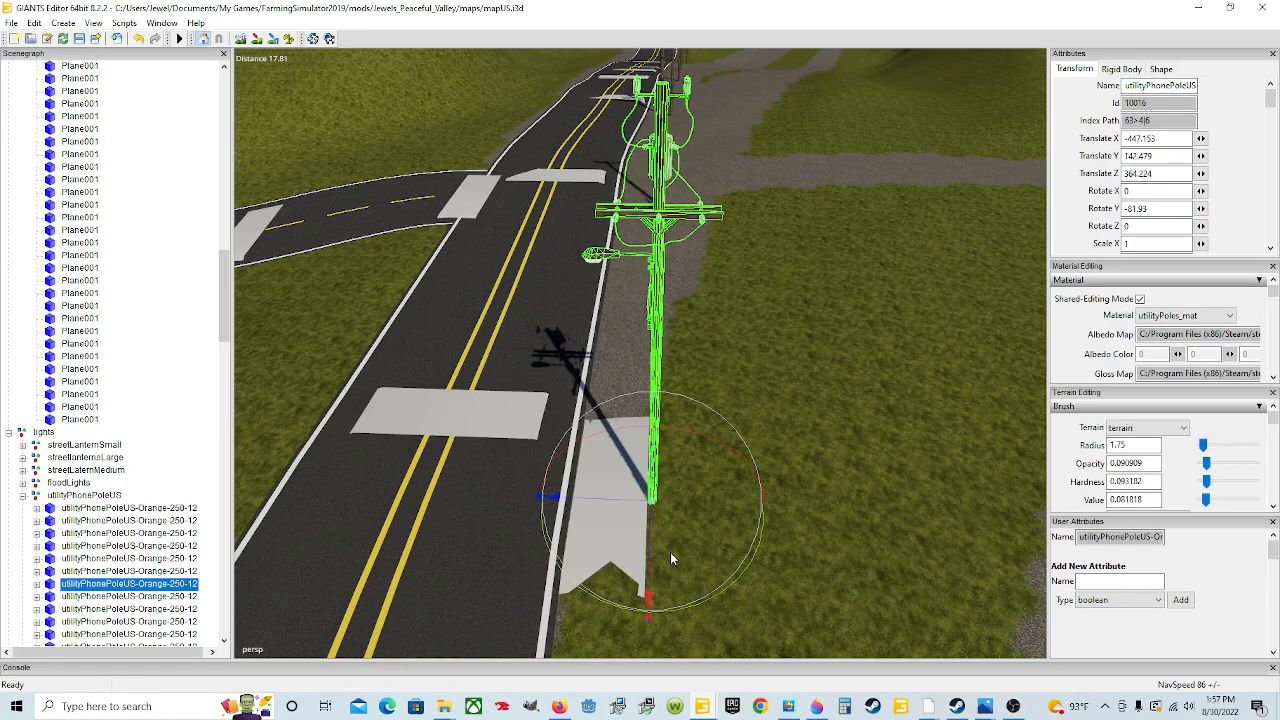
Raise the selected street-lamp pole at the slab's edge to a height of about Y 142.52
{"action": "left_click_drag", "start_coordinate": [610, 540], "coordinate": [599, 499], "text": "alt"}
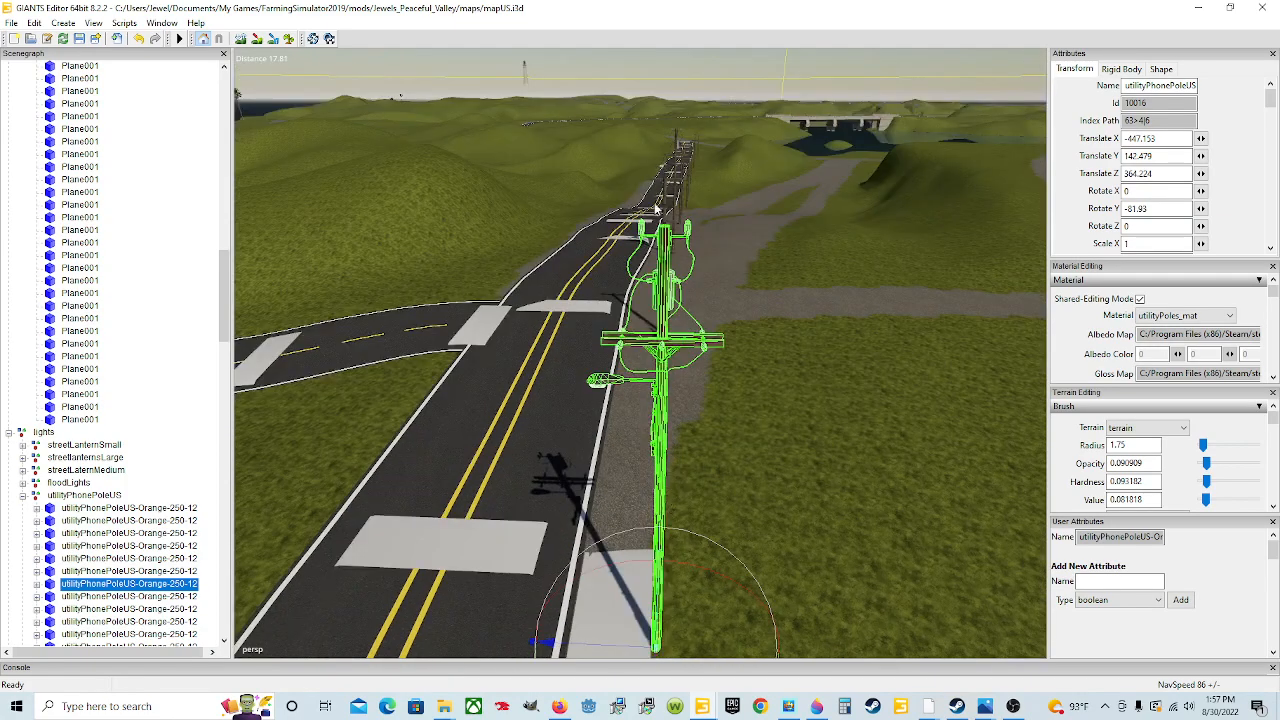
{"action": "scroll", "coordinate": [665, 491], "scroll_direction": "down", "scroll_amount": 3}
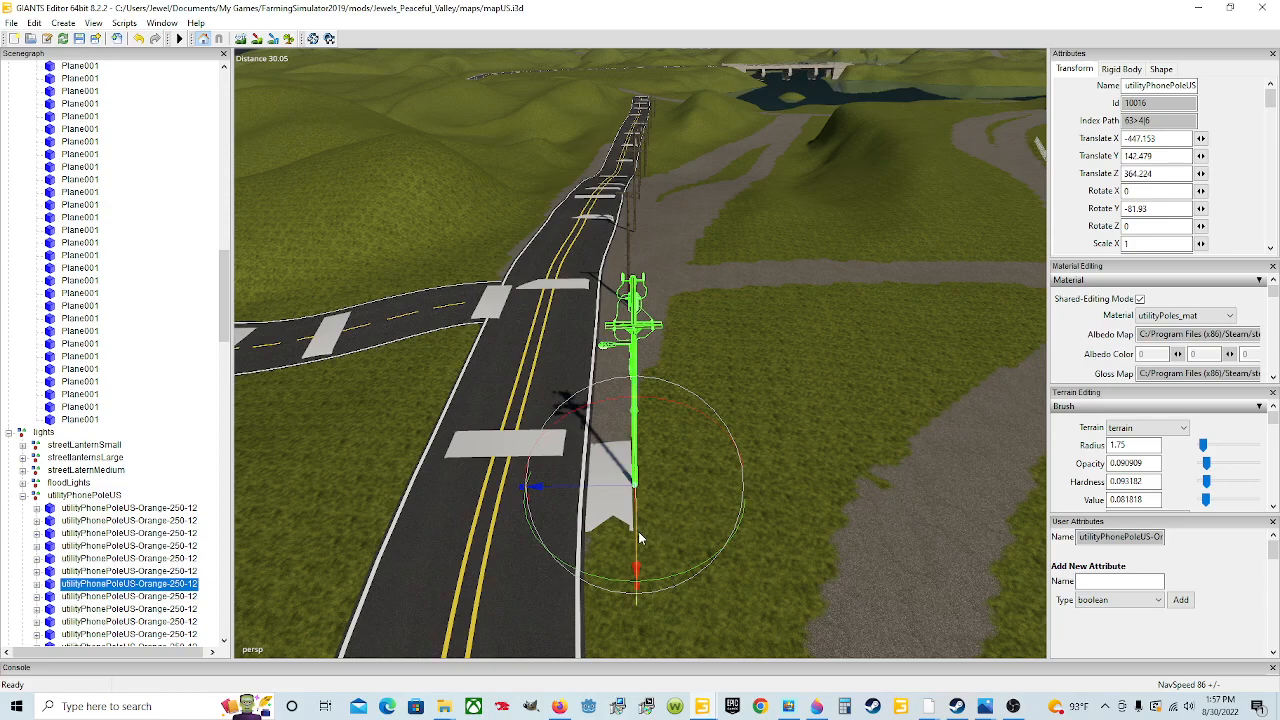
{"action": "scroll", "coordinate": [686, 514], "scroll_direction": "up", "scroll_amount": 5}
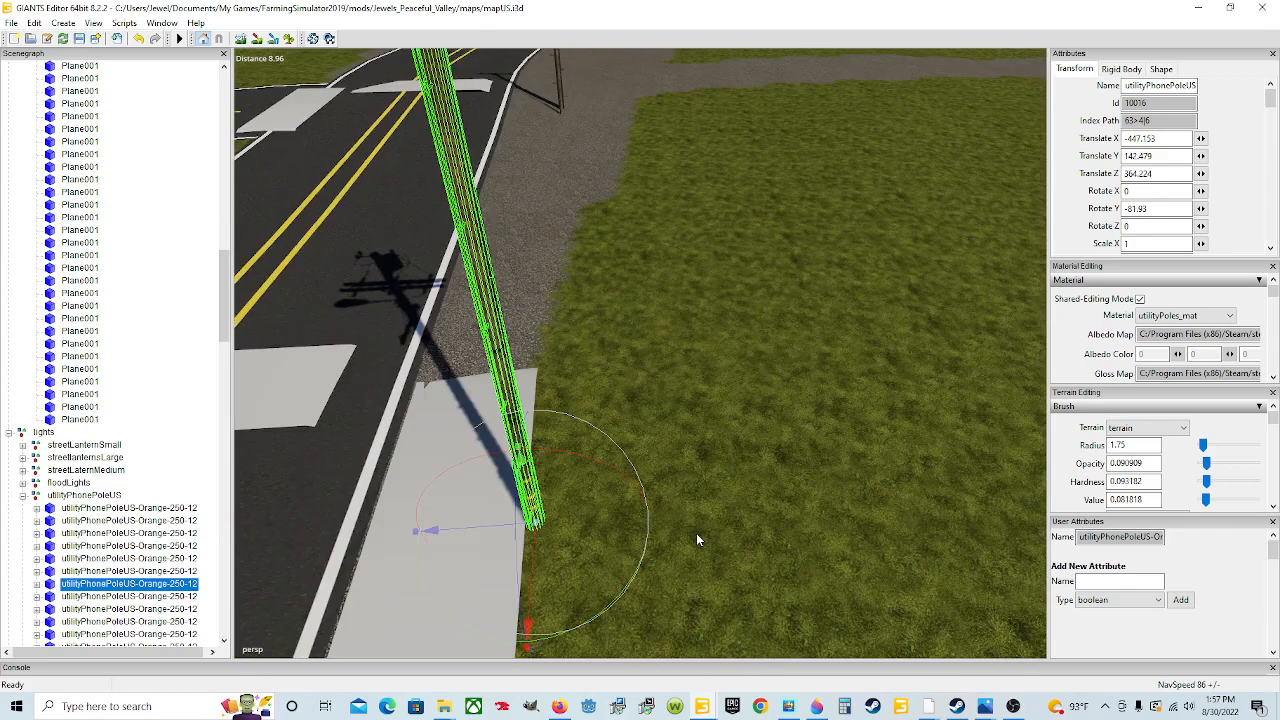
{"action": "left_click_drag", "start_coordinate": [614, 374], "coordinate": [620, 372]}
{"action": "scroll", "coordinate": [610, 436], "scroll_direction": "down", "scroll_amount": 5}
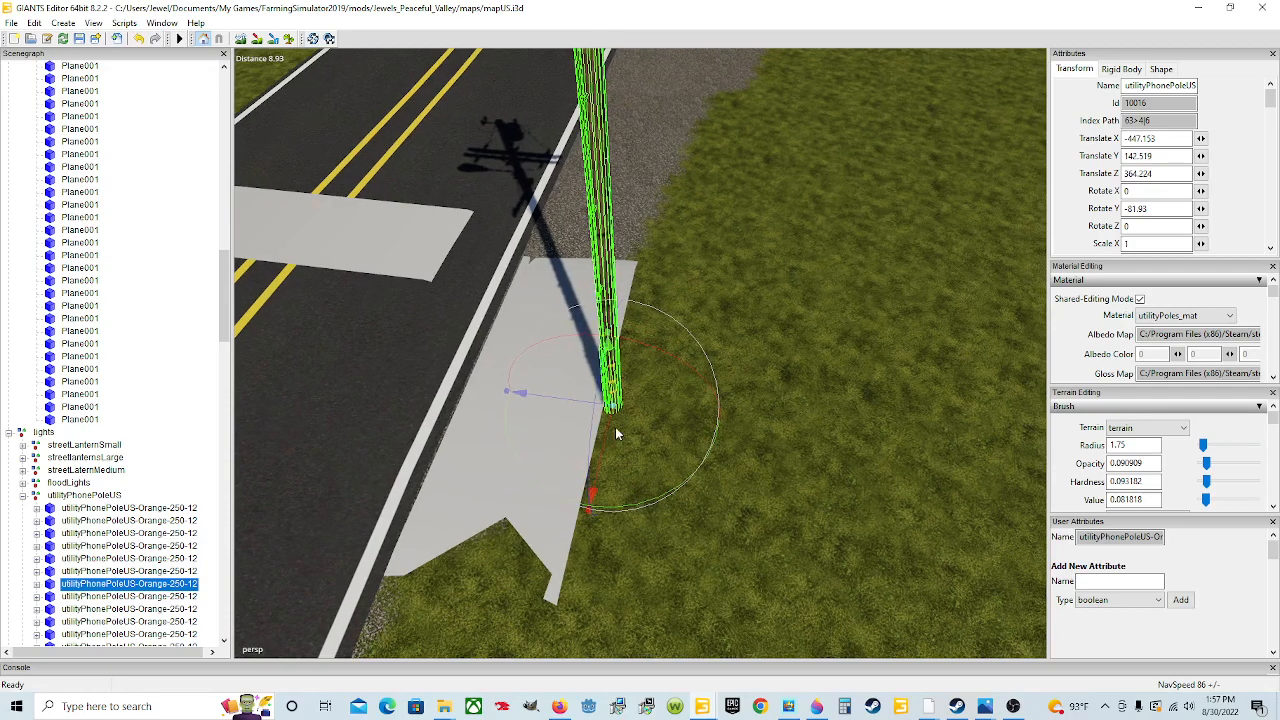
Examine how the new street-lamp pole lines up with the row of poles along the main road
{"action": "left_click_drag", "start_coordinate": [590, 446], "coordinate": [483, 350], "text": "alt"}
{"action": "scroll", "coordinate": [490, 416], "scroll_direction": "up", "scroll_amount": 3}
{"action": "scroll", "coordinate": [770, 474], "scroll_direction": "down", "scroll_amount": 4}
{"action": "scroll", "coordinate": [483, 350], "scroll_direction": "up", "scroll_amount": 4}
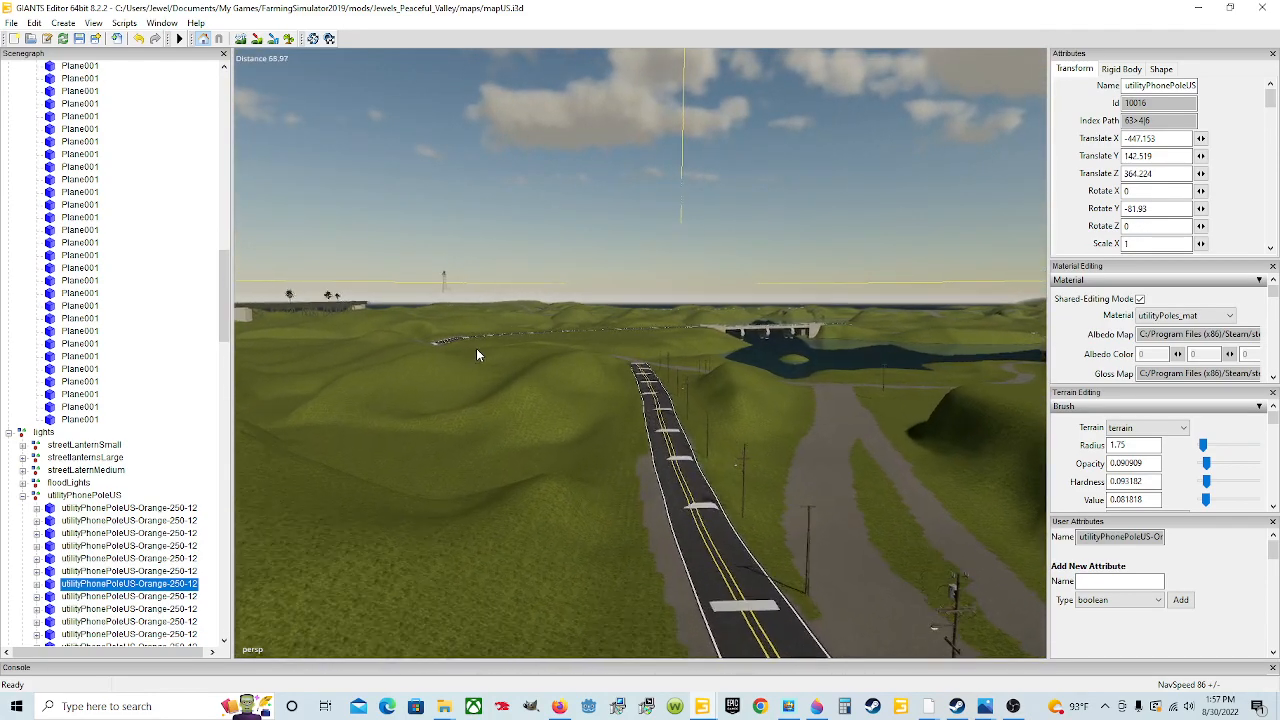
{"action": "scroll", "coordinate": [476, 348], "scroll_direction": "up", "scroll_amount": 6}
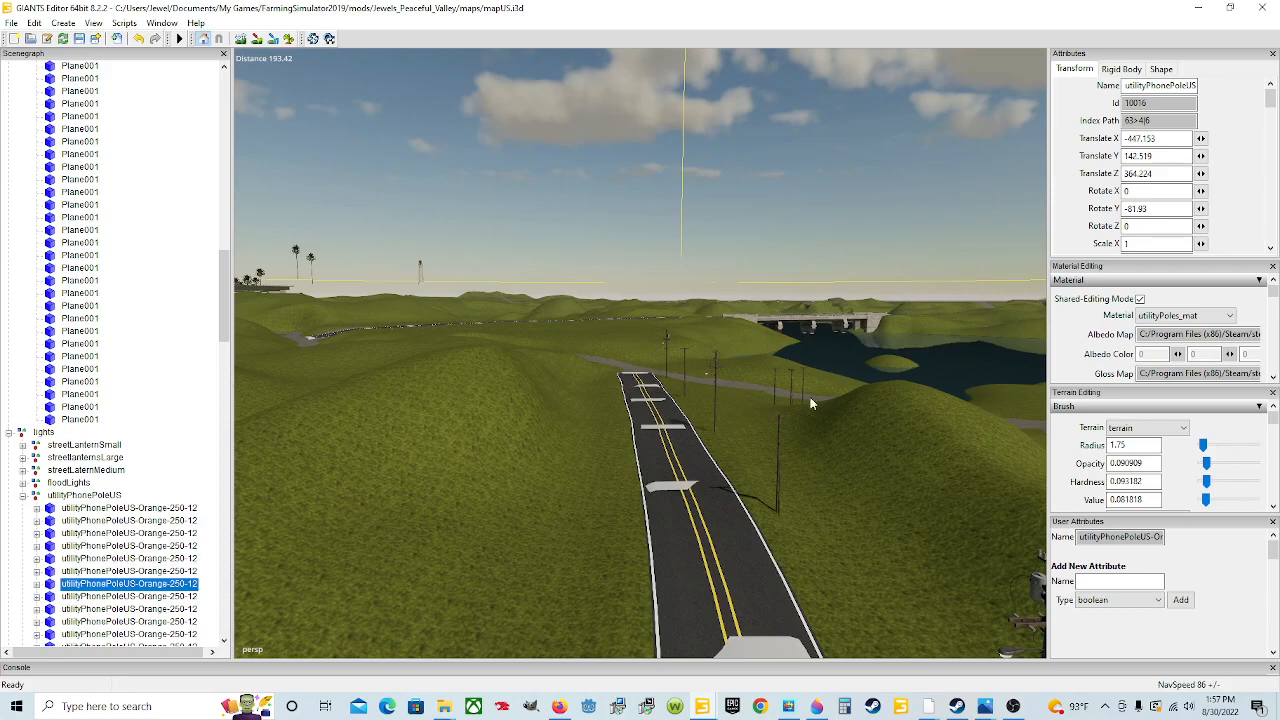
{"action": "scroll", "coordinate": [594, 465], "scroll_direction": "up", "scroll_amount": 8}
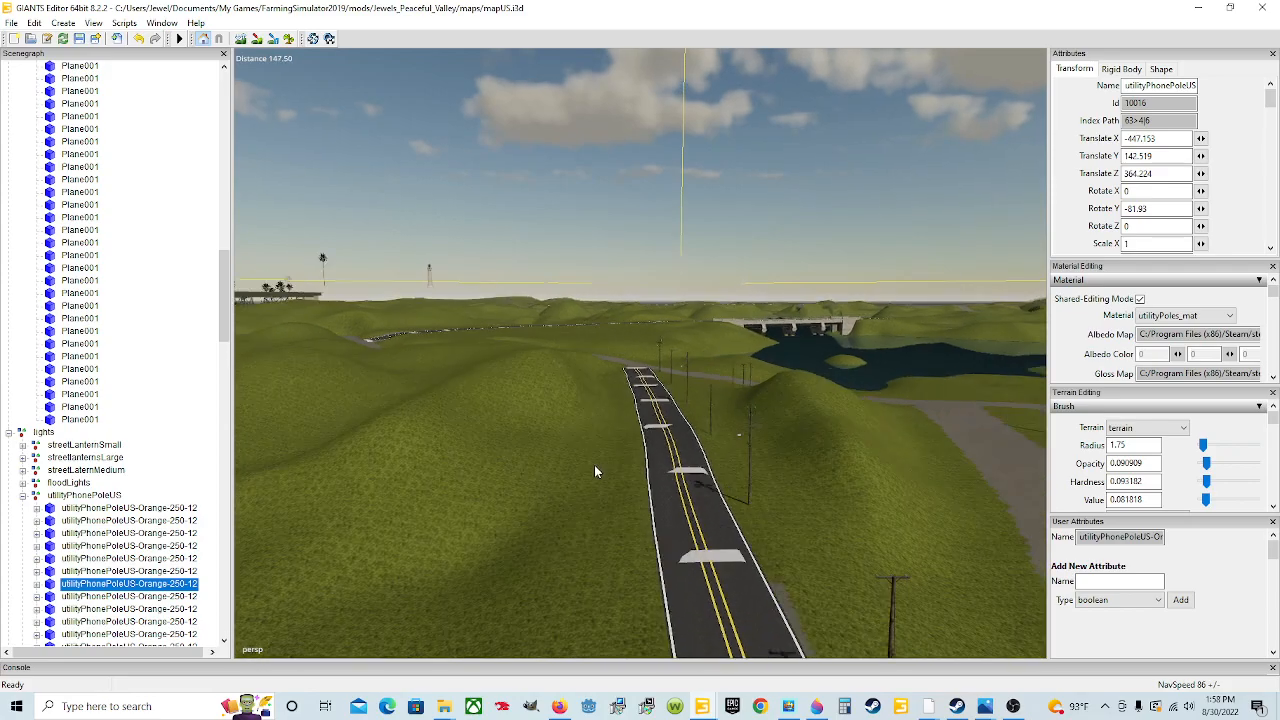
{"action": "left_click_drag", "start_coordinate": [497, 457], "coordinate": [911, 493], "text": "alt"}
{"action": "left_click_drag", "start_coordinate": [685, 533], "coordinate": [463, 556], "text": "alt"}
Move the pole's gray slab along the road to the gravel patch at the bend, about X 387.95, Z 440.59, rotated about 23.56° around Y
{"action": "scroll", "coordinate": [720, 528], "scroll_direction": "up", "scroll_amount": 6}
{"action": "scroll", "coordinate": [463, 556], "scroll_direction": "down", "scroll_amount": 4}
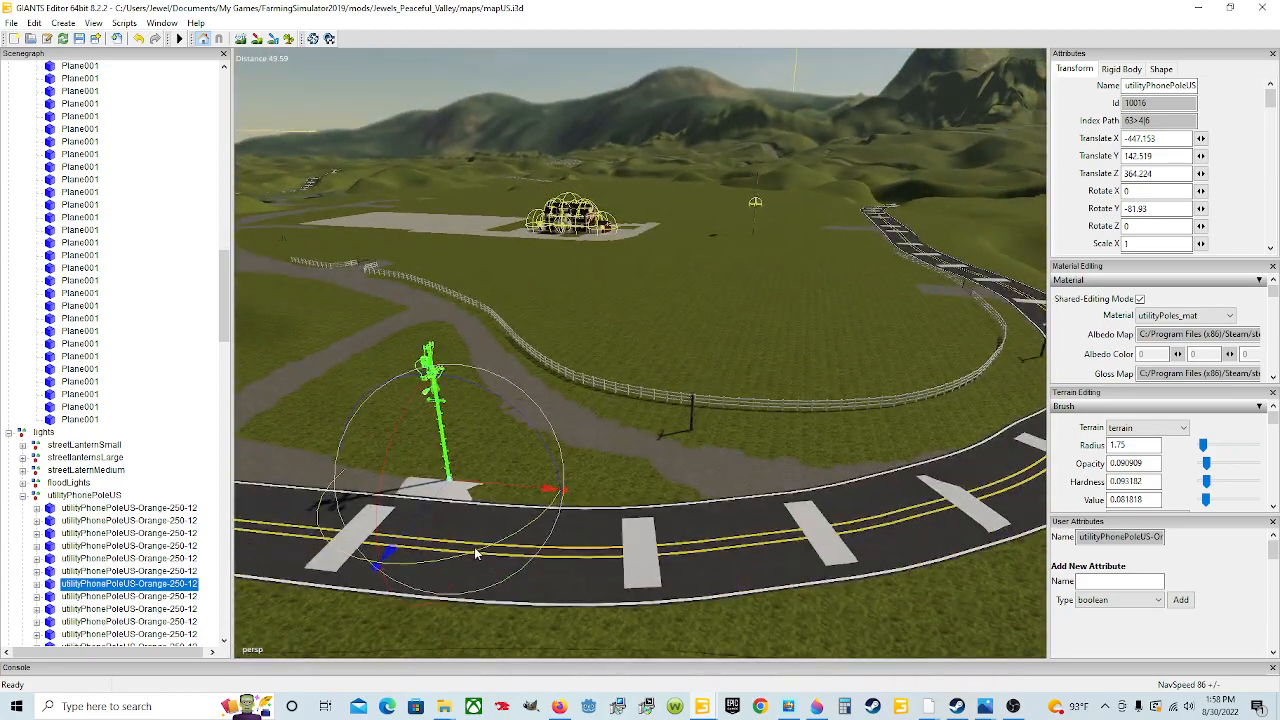
{"action": "left_click", "coordinate": [467, 500]}
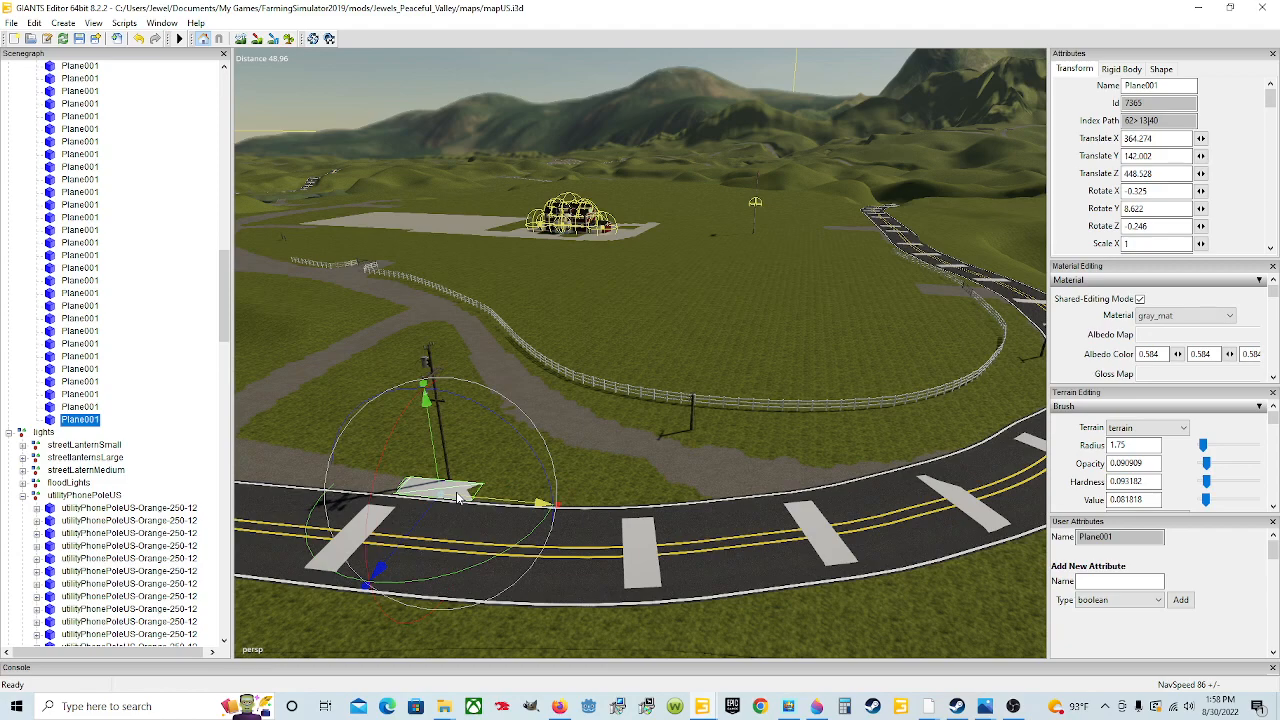
{"action": "left_click_drag", "start_coordinate": [525, 503], "coordinate": [830, 510]}
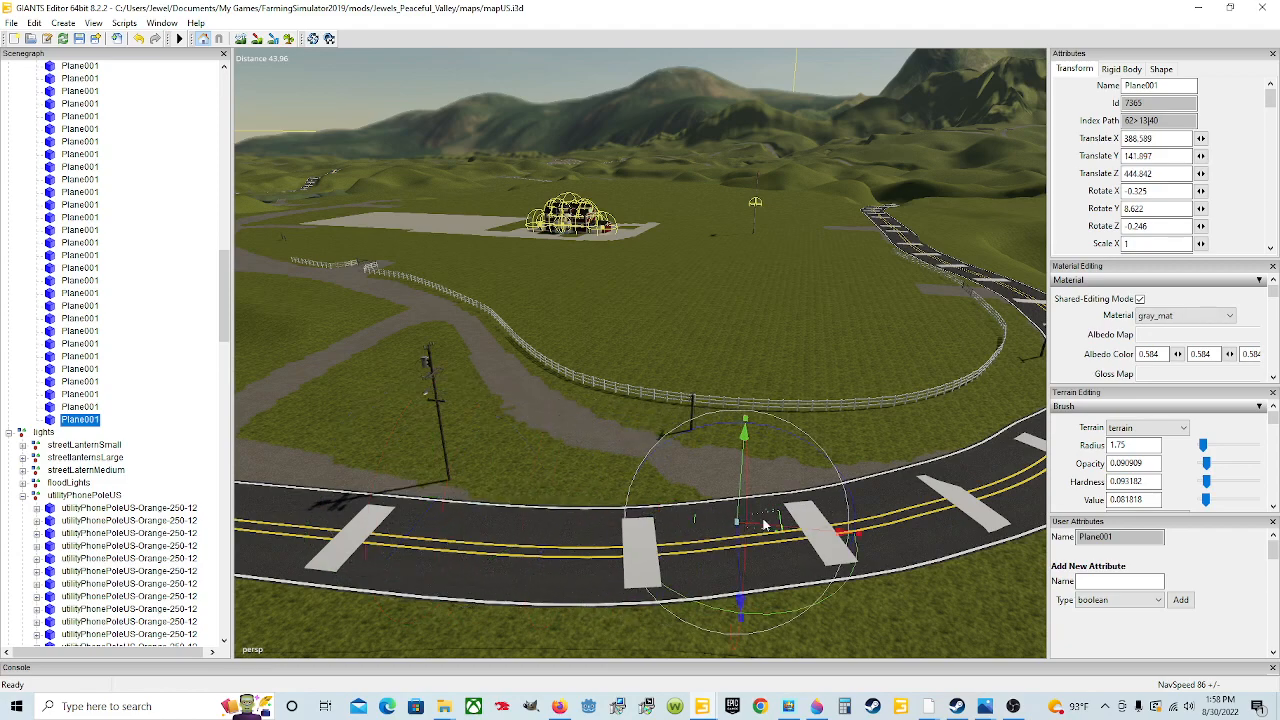
{"action": "left_click_drag", "start_coordinate": [741, 557], "coordinate": [747, 588]}
{"action": "scroll", "coordinate": [759, 569], "scroll_direction": "up", "scroll_amount": 5}
{"action": "left_click_drag", "start_coordinate": [560, 420], "coordinate": [558, 420]}
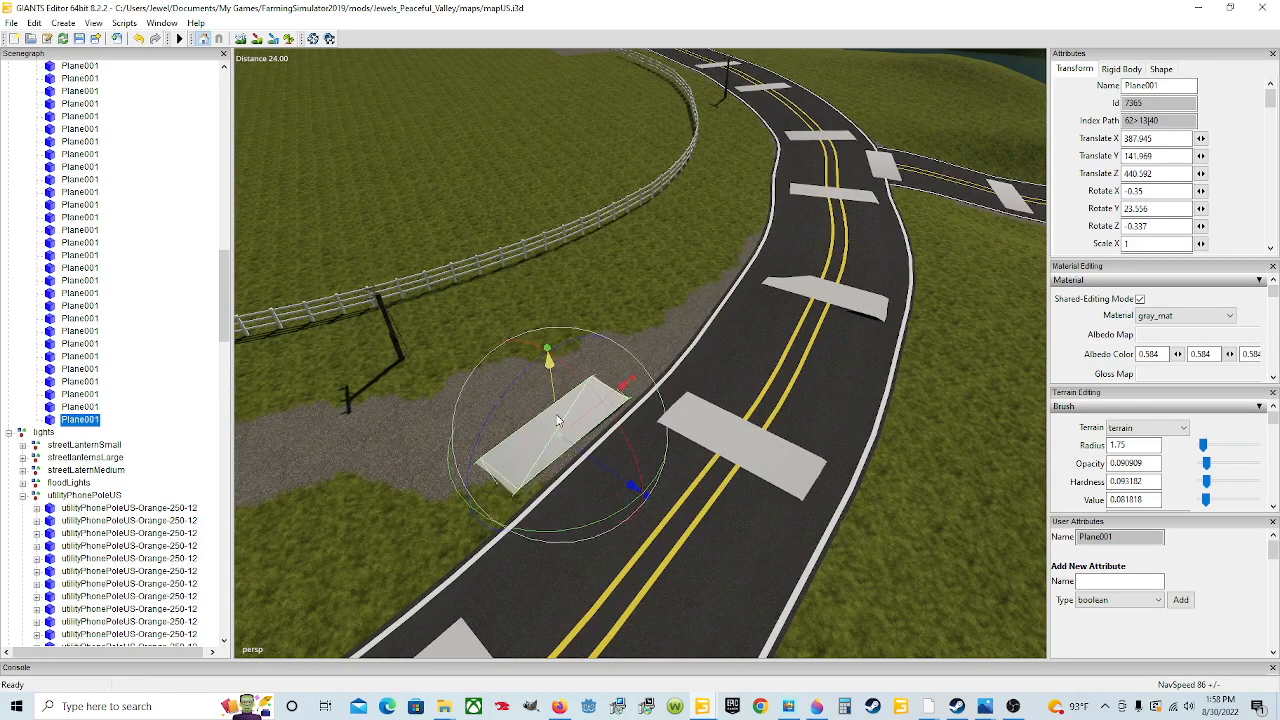
Align the slab with the road's white edge line at about X 388.13, Z 441.03, with a Y rotation of about 27.87°
{"action": "left_click_drag", "start_coordinate": [598, 464], "coordinate": [610, 475]}
{"action": "left_click_drag", "start_coordinate": [598, 540], "coordinate": [610, 536]}
{"action": "left_click_drag", "start_coordinate": [627, 478], "coordinate": [623, 476]}
{"action": "scroll", "coordinate": [485, 506], "scroll_direction": "up", "scroll_amount": 5}
{"action": "left_click_drag", "start_coordinate": [485, 506], "coordinate": [663, 520], "text": "alt"}
{"action": "left_click_drag", "start_coordinate": [624, 360], "coordinate": [626, 366]}
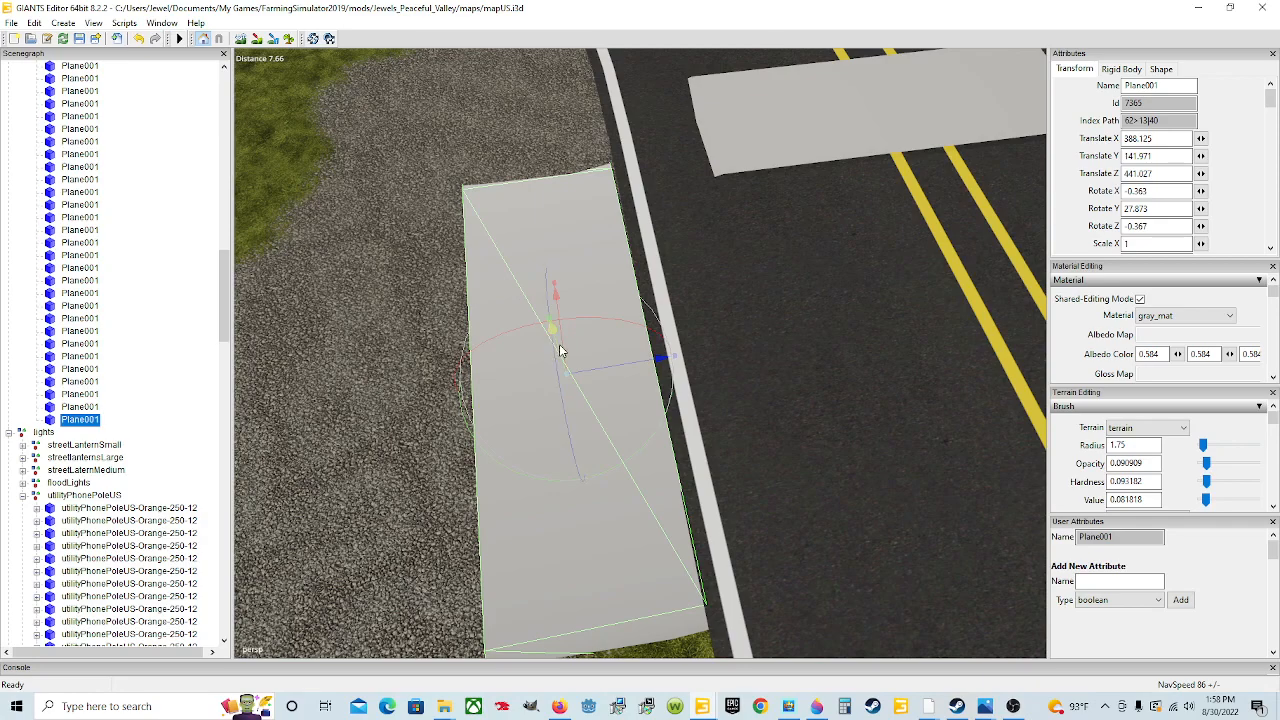
{"action": "left_click_drag", "start_coordinate": [560, 350], "coordinate": [563, 343]}
Move the utility transition pole near the fence onto the slab's far edge, at about X -440.58, Y 142.68, Z 385.92
{"action": "scroll", "coordinate": [581, 425], "scroll_direction": "down", "scroll_amount": 3}
{"action": "left_click_drag", "start_coordinate": [581, 425], "coordinate": [363, 406], "text": "alt"}
{"action": "left_click_drag", "start_coordinate": [588, 466], "coordinate": [548, 478], "text": "alt"}
{"action": "left_click", "coordinate": [690, 288]}
{"action": "left_click", "coordinate": [690, 288]}
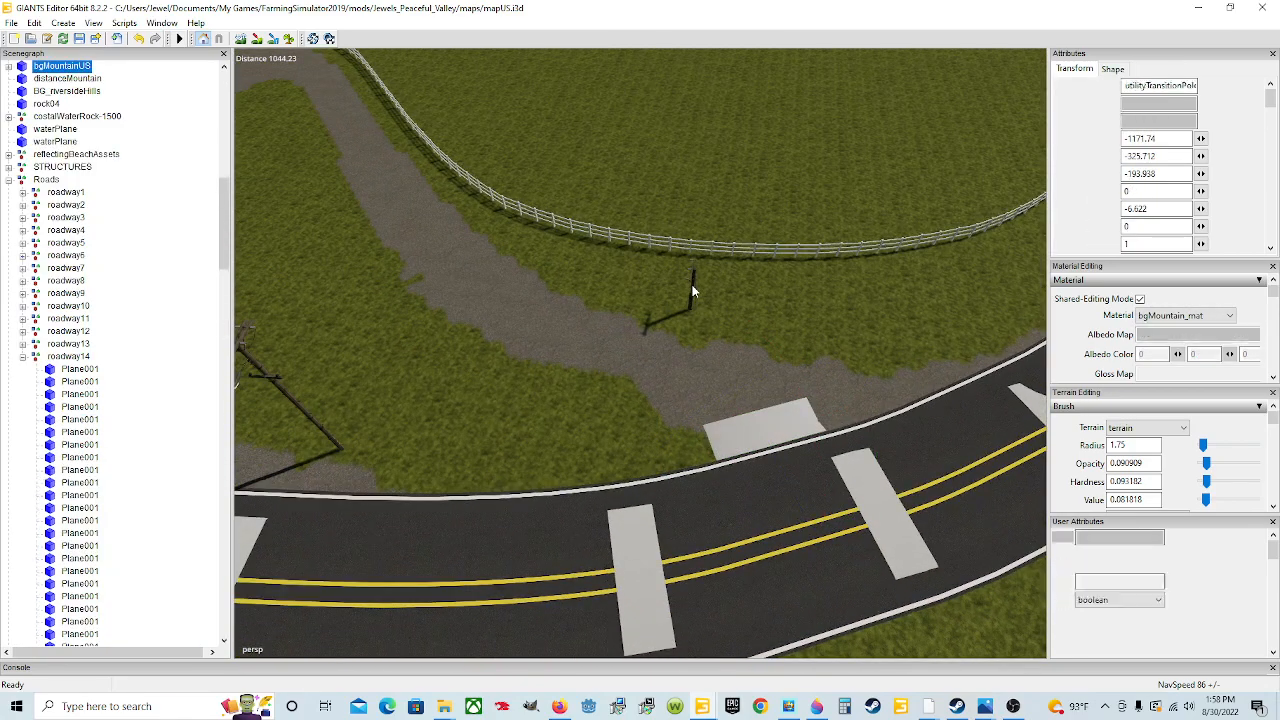
{"action": "left_click_drag", "start_coordinate": [571, 411], "coordinate": [520, 371], "text": "alt"}
{"action": "scroll", "coordinate": [520, 377], "scroll_direction": "down", "scroll_amount": 3}
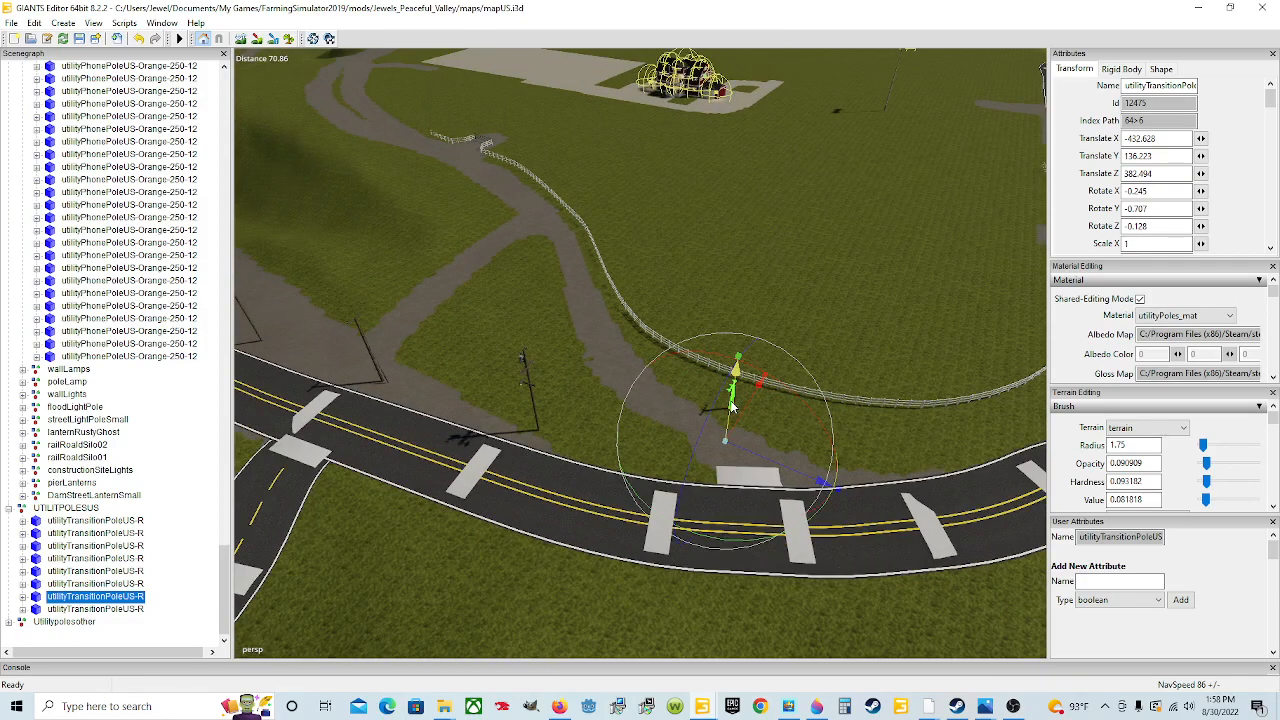
{"action": "left_click_drag", "start_coordinate": [735, 400], "coordinate": [718, 588]}
{"action": "scroll", "coordinate": [719, 584], "scroll_direction": "up", "scroll_amount": 3}
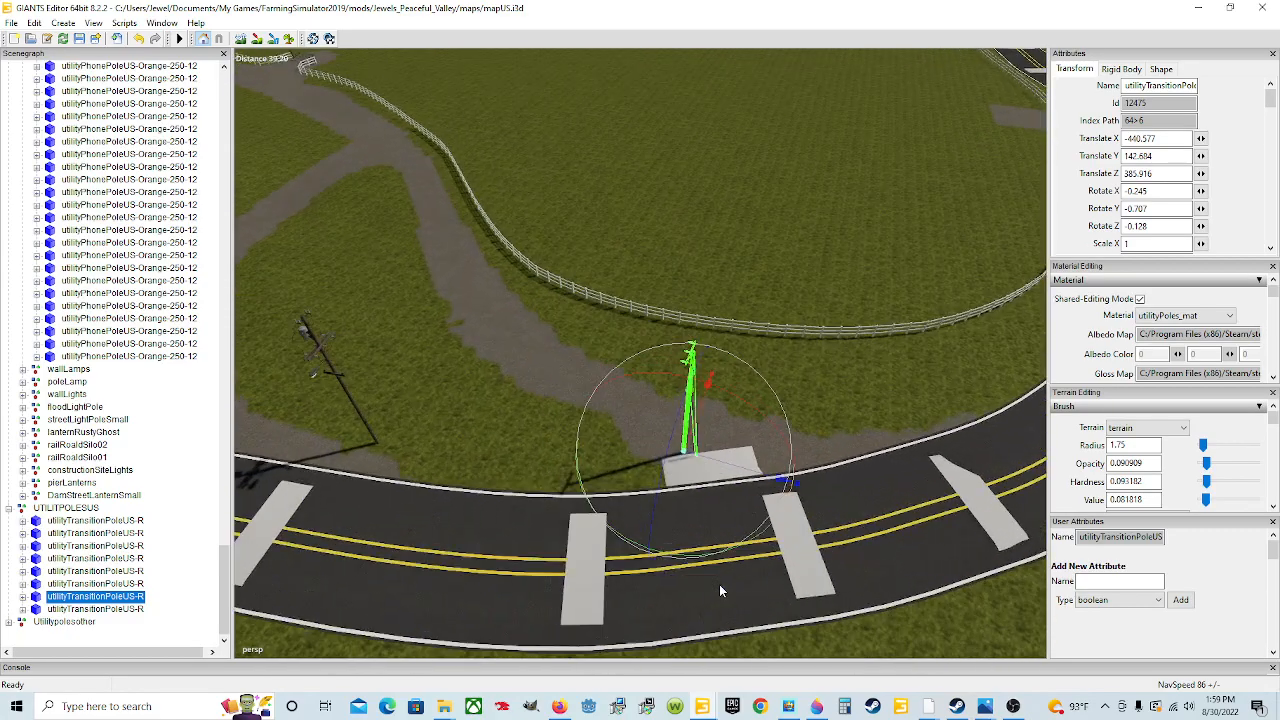
Rotate the transition pole around Y to about 31.32° and nudge its base to about X -440.67, Z 385.97
{"action": "middle_click_drag", "start_coordinate": [719, 584], "coordinate": [758, 556], "text": "alt"}
{"action": "scroll", "coordinate": [757, 557], "scroll_direction": "up", "scroll_amount": 3}
{"action": "left_click_drag", "start_coordinate": [756, 556], "coordinate": [562, 492], "text": "alt"}
{"action": "scroll", "coordinate": [739, 410], "scroll_direction": "up", "scroll_amount": 3}
{"action": "scroll", "coordinate": [504, 432], "scroll_direction": "down", "scroll_amount": 3}
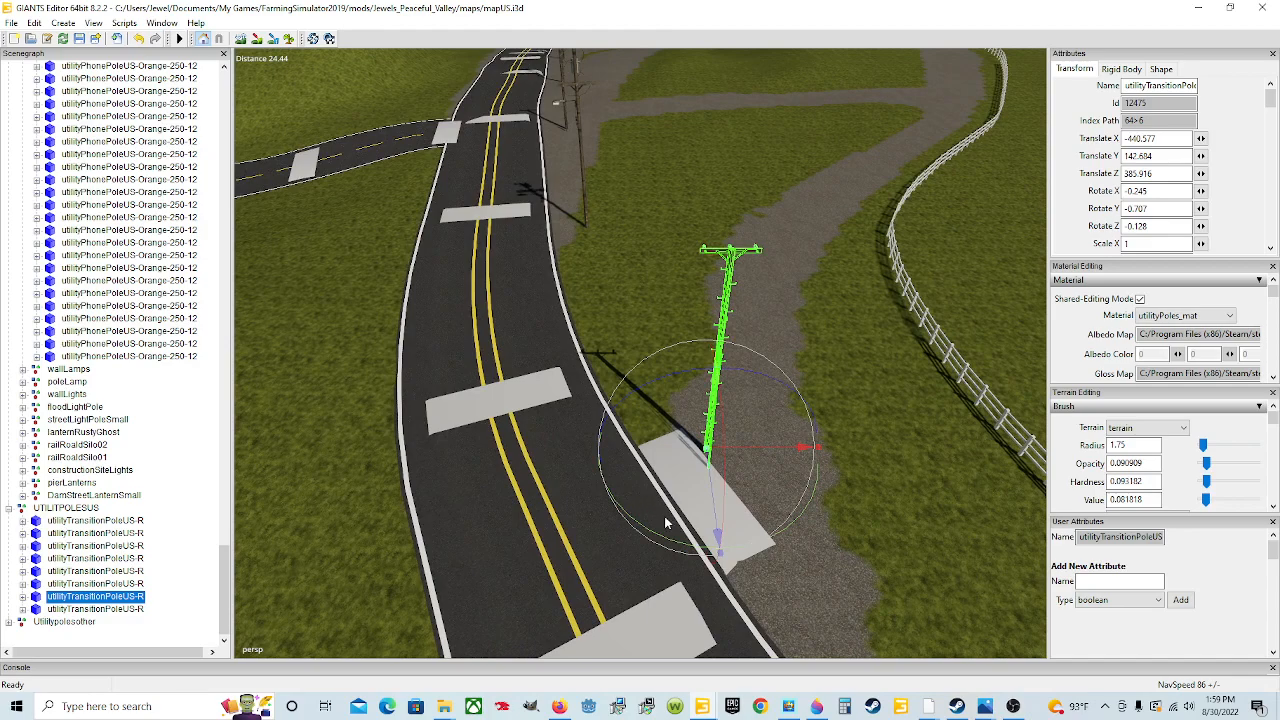
{"action": "left_click_drag", "start_coordinate": [665, 541], "coordinate": [730, 545]}
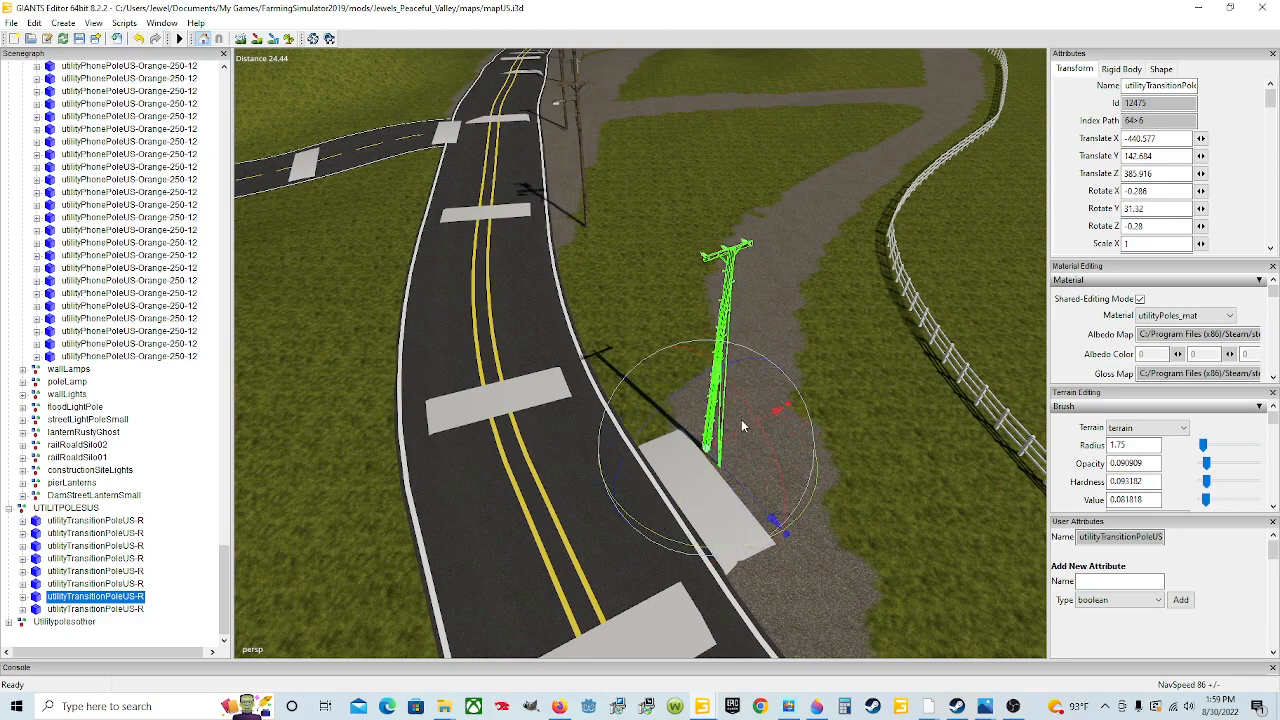
{"action": "left_click_drag", "start_coordinate": [741, 432], "coordinate": [763, 529]}
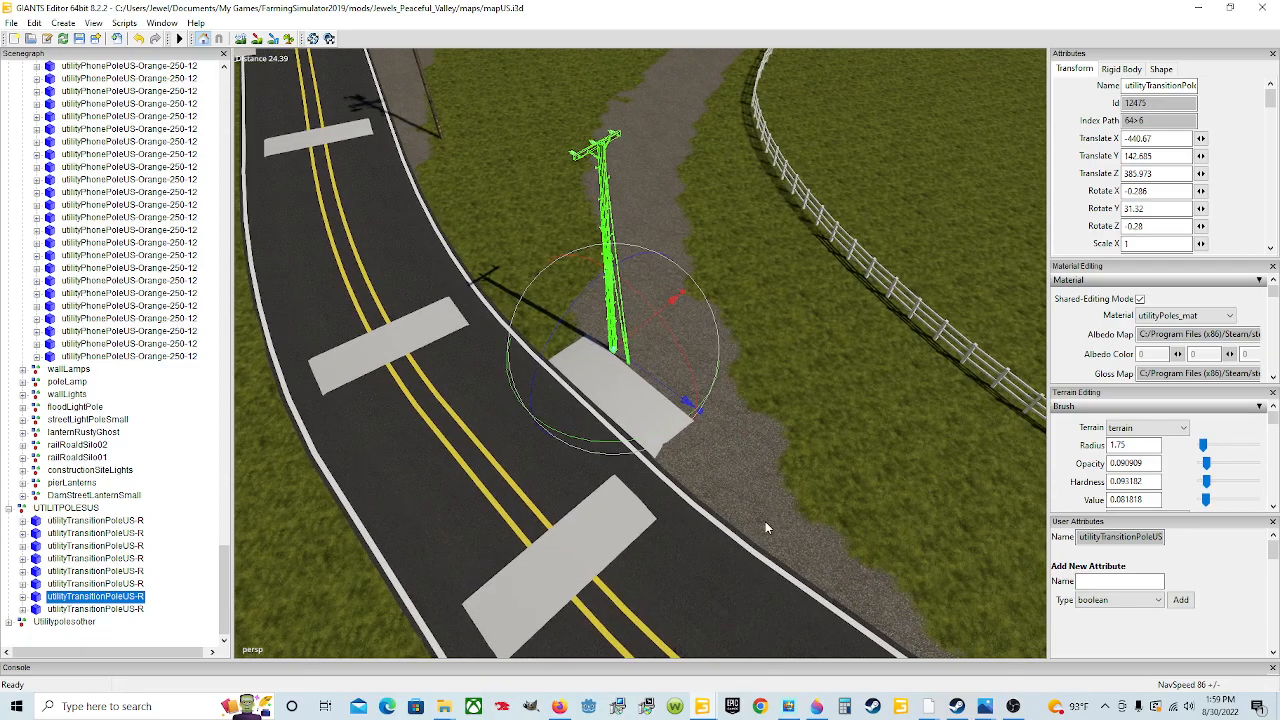
{"action": "scroll", "coordinate": [765, 510], "scroll_direction": "up", "scroll_amount": 6}
{"action": "scroll", "coordinate": [735, 495], "scroll_direction": "down", "scroll_amount": 3}
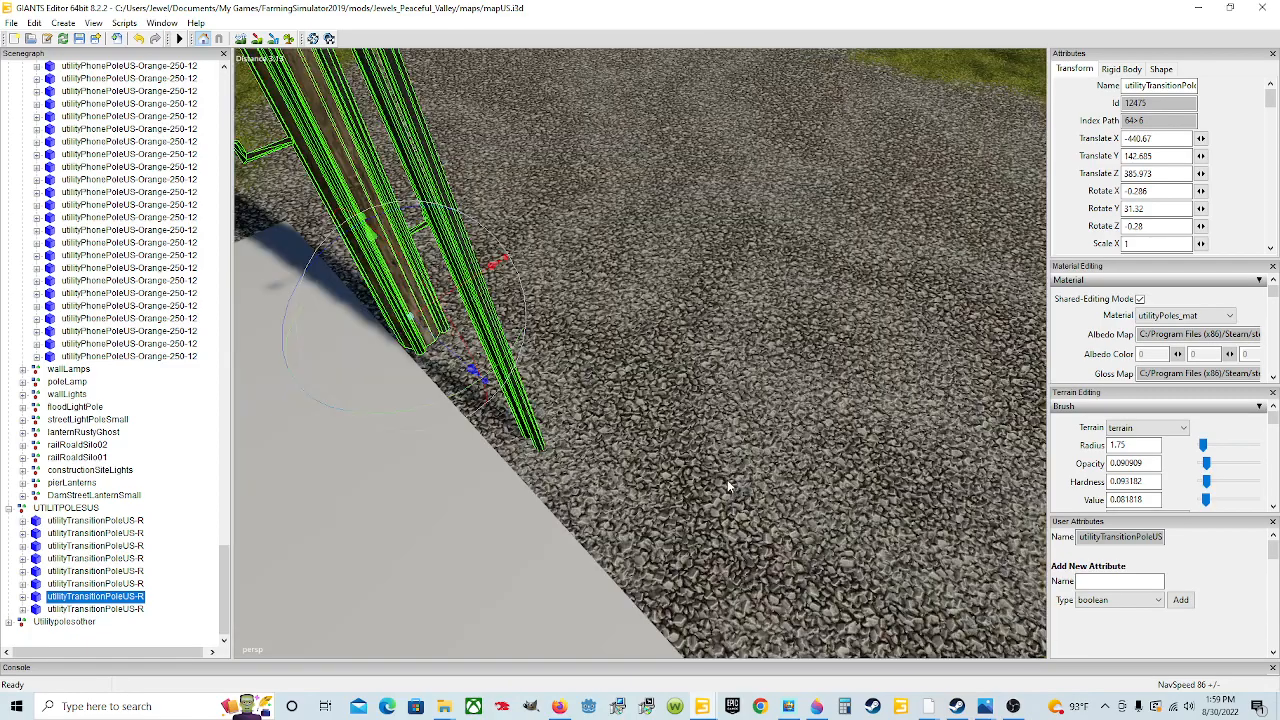
{"action": "left_click_drag", "start_coordinate": [708, 365], "coordinate": [705, 365]}
{"action": "key", "text": "ctrl+z"}
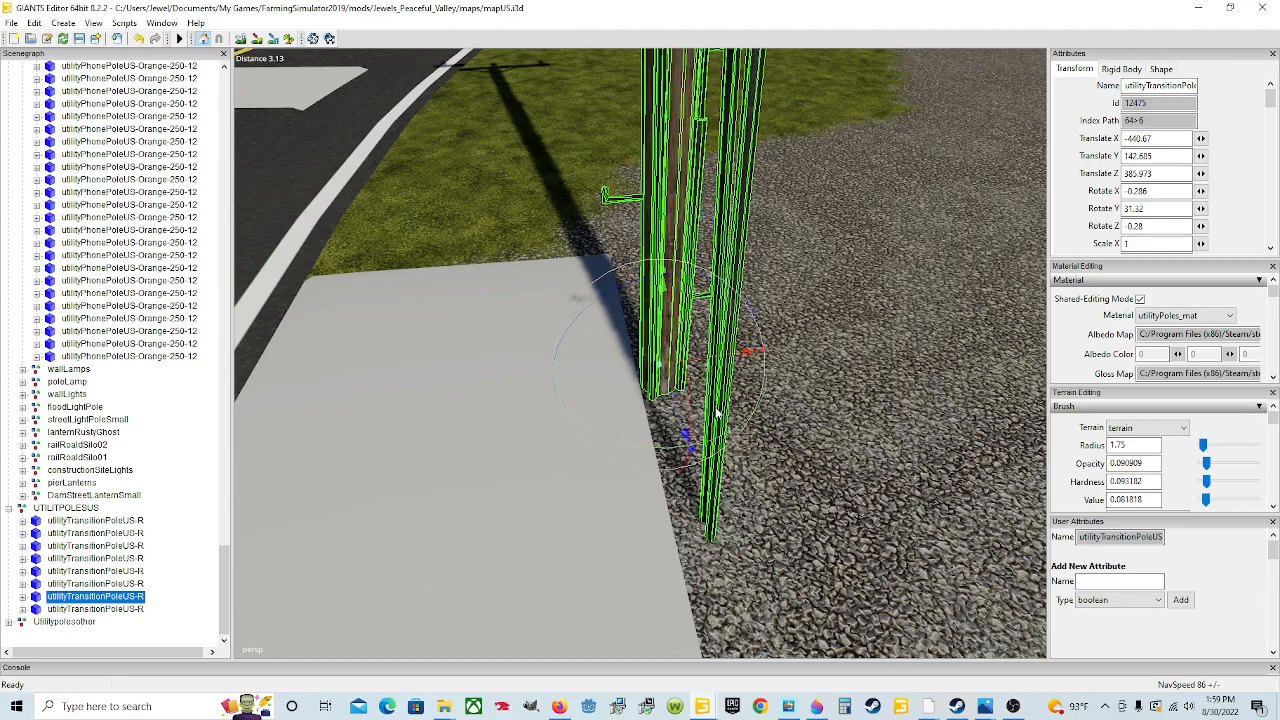
Rotate the transition pole around Y to about 18.19° so its crossarm lines up with the poles down the road
{"action": "scroll", "coordinate": [710, 500], "scroll_direction": "down", "scroll_amount": 5}
{"action": "left_click_drag", "start_coordinate": [684, 431], "coordinate": [717, 421], "text": "alt"}
{"action": "left_click_drag", "start_coordinate": [736, 624], "coordinate": [698, 624]}
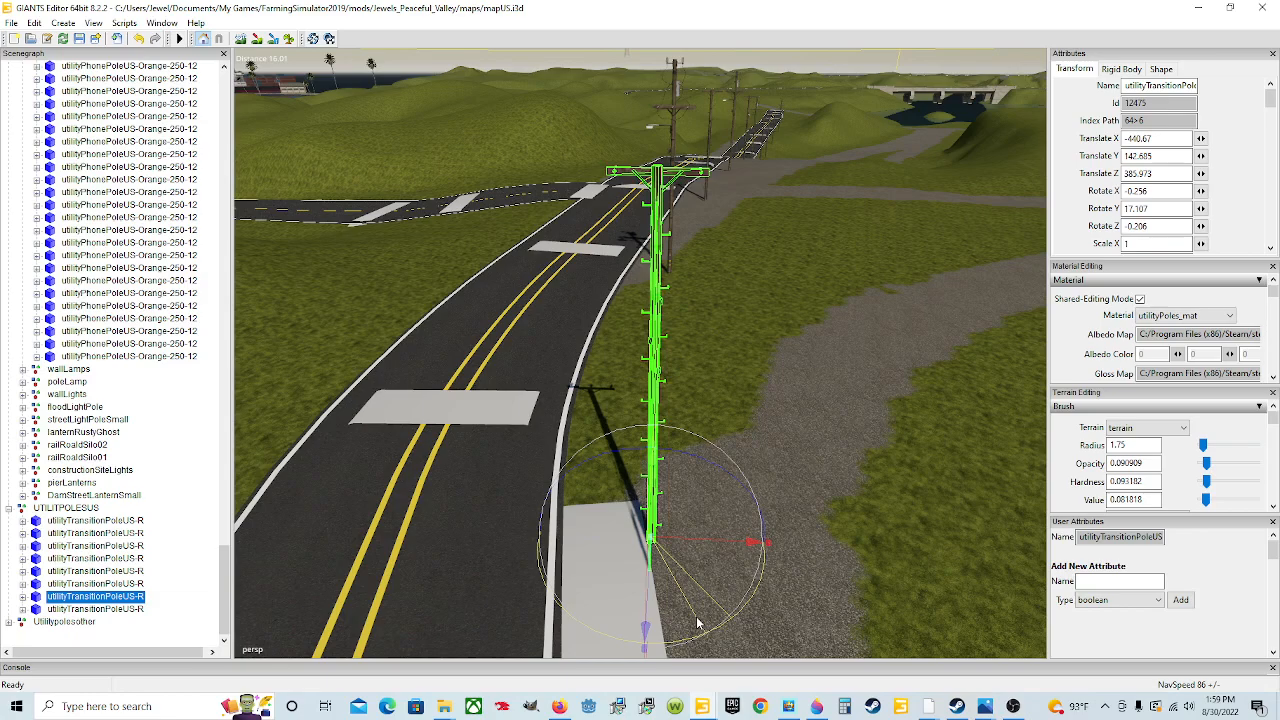
{"action": "left_click_drag", "start_coordinate": [698, 624], "coordinate": [698, 621]}
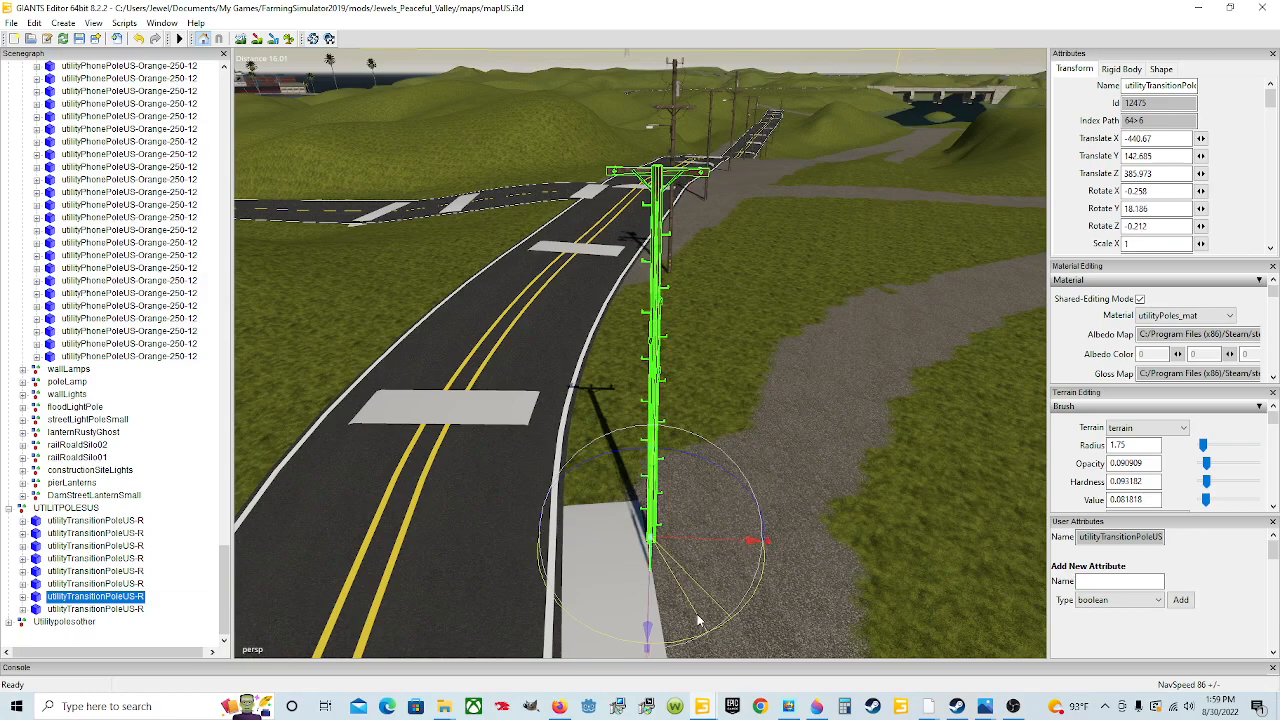
{"action": "scroll", "coordinate": [613, 602], "scroll_direction": "down", "scroll_amount": 5}
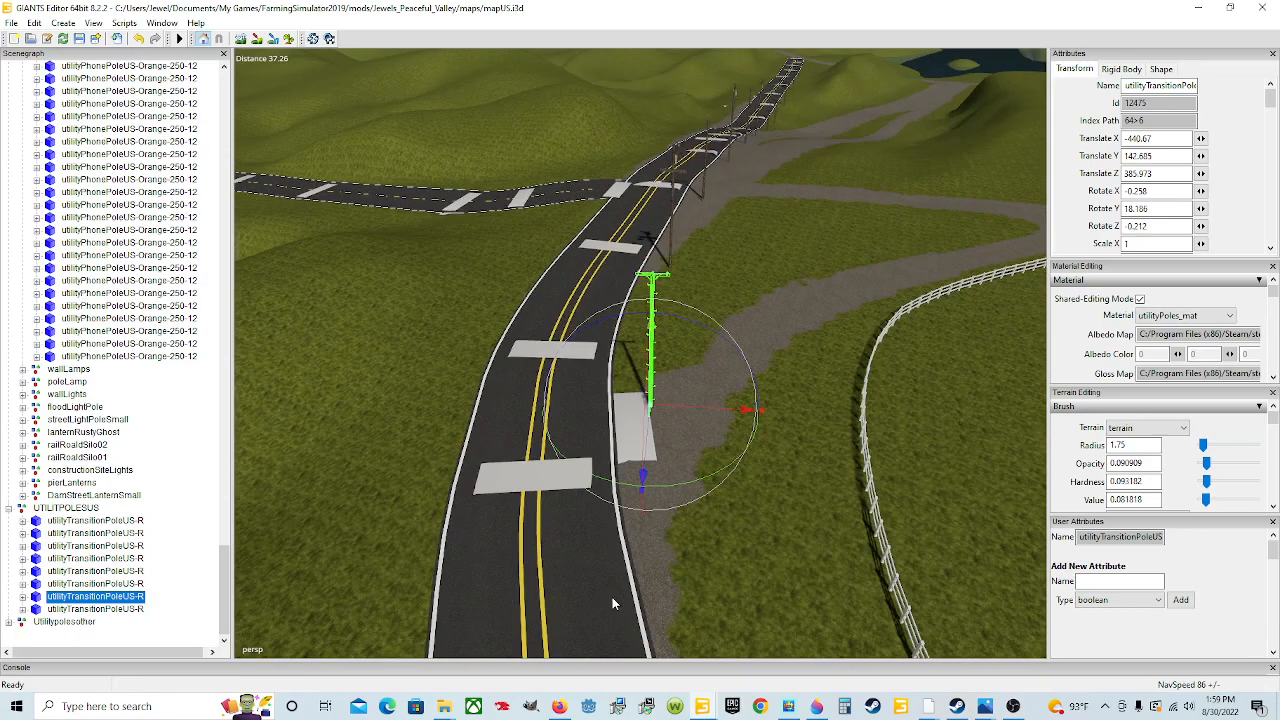
{"action": "left_click_drag", "start_coordinate": [613, 584], "coordinate": [624, 544], "text": "alt"}
{"action": "scroll", "coordinate": [614, 516], "scroll_direction": "up", "scroll_amount": 3}
{"action": "scroll", "coordinate": [596, 600], "scroll_direction": "up", "scroll_amount": 2}
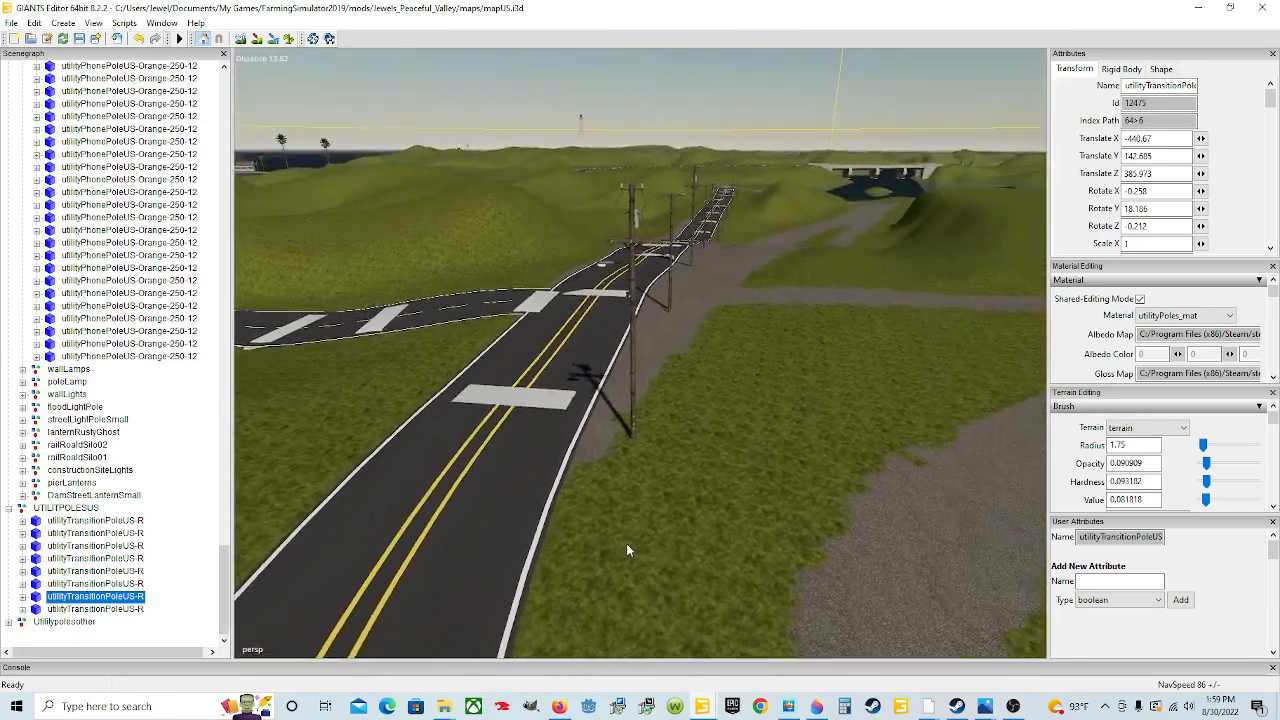
{"action": "scroll", "coordinate": [624, 544], "scroll_direction": "down", "scroll_amount": 3}
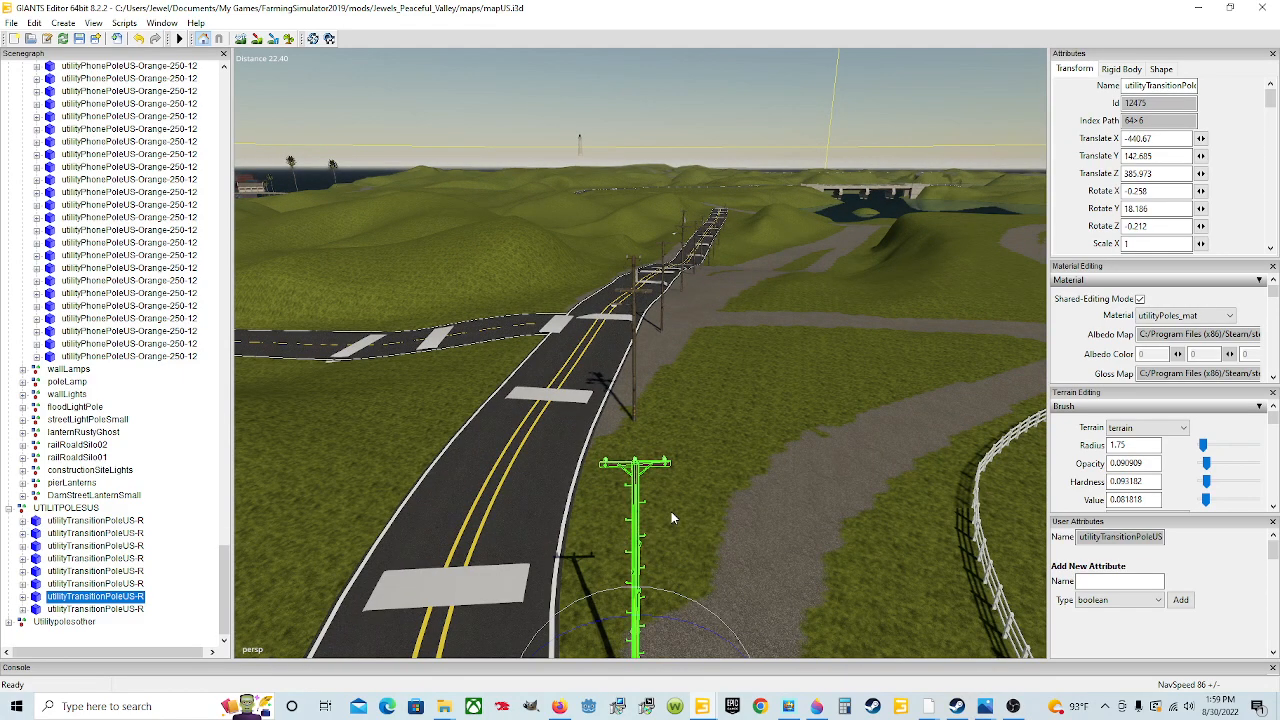
Lower the transition pole into the ground beside the slab, to a height of about Y 142.49
{"action": "left_click_drag", "start_coordinate": [657, 559], "coordinate": [567, 418], "text": "alt"}
{"action": "scroll", "coordinate": [663, 508], "scroll_direction": "up", "scroll_amount": 5}
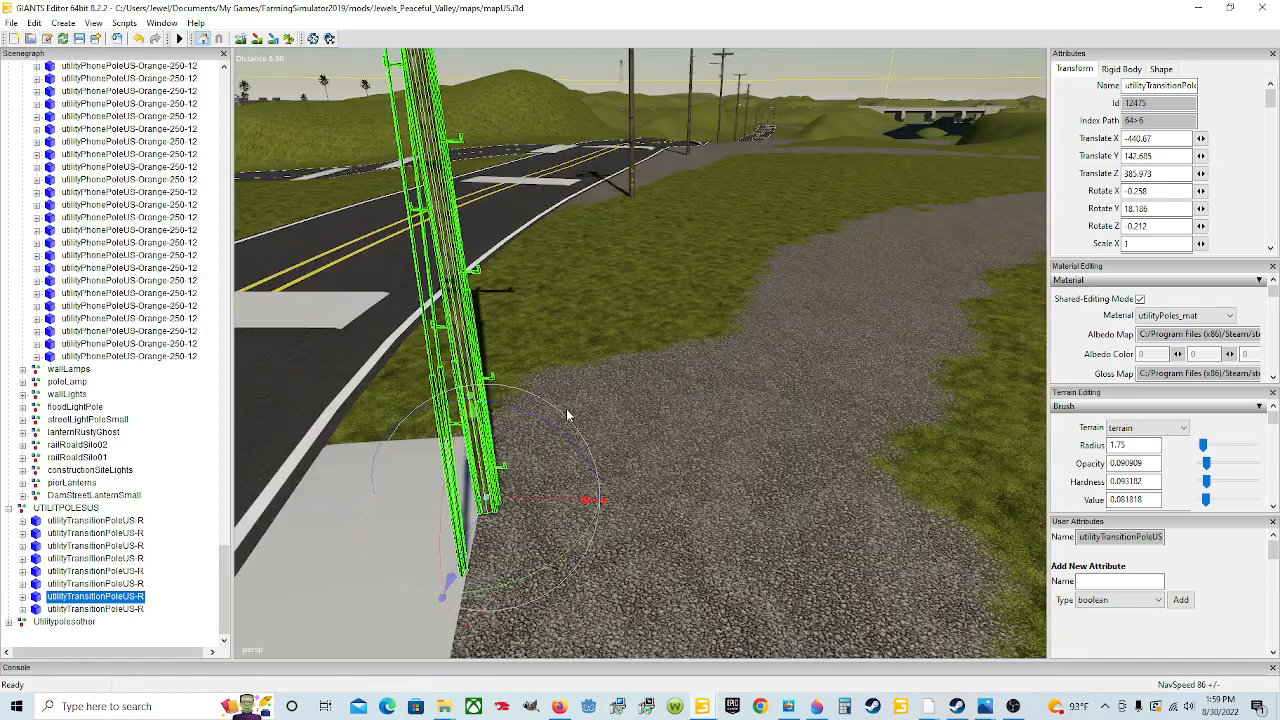
{"action": "left_click_drag", "start_coordinate": [475, 425], "coordinate": [671, 508]}
{"action": "scroll", "coordinate": [571, 473], "scroll_direction": "down", "scroll_amount": 5}
{"action": "scroll", "coordinate": [780, 478], "scroll_direction": "down", "scroll_amount": 5}
{"action": "scroll", "coordinate": [585, 475], "scroll_direction": "up", "scroll_amount": 5}
{"action": "scroll", "coordinate": [673, 477], "scroll_direction": "down", "scroll_amount": 6}
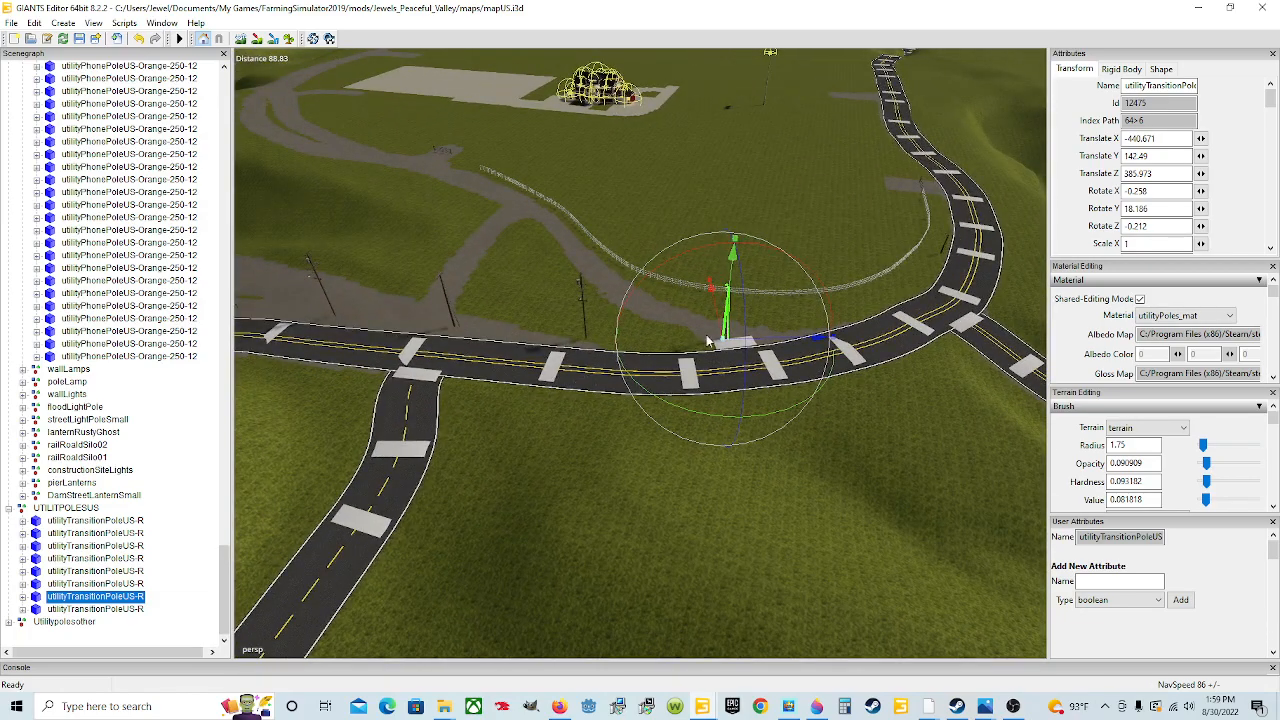
Identify which roadside poles the utilityTransitionPoleUS entries represent, then reselect the pole beside the new slab and view the road bend ahead
{"action": "left_click_drag", "start_coordinate": [706, 446], "coordinate": [764, 448], "text": "alt"}
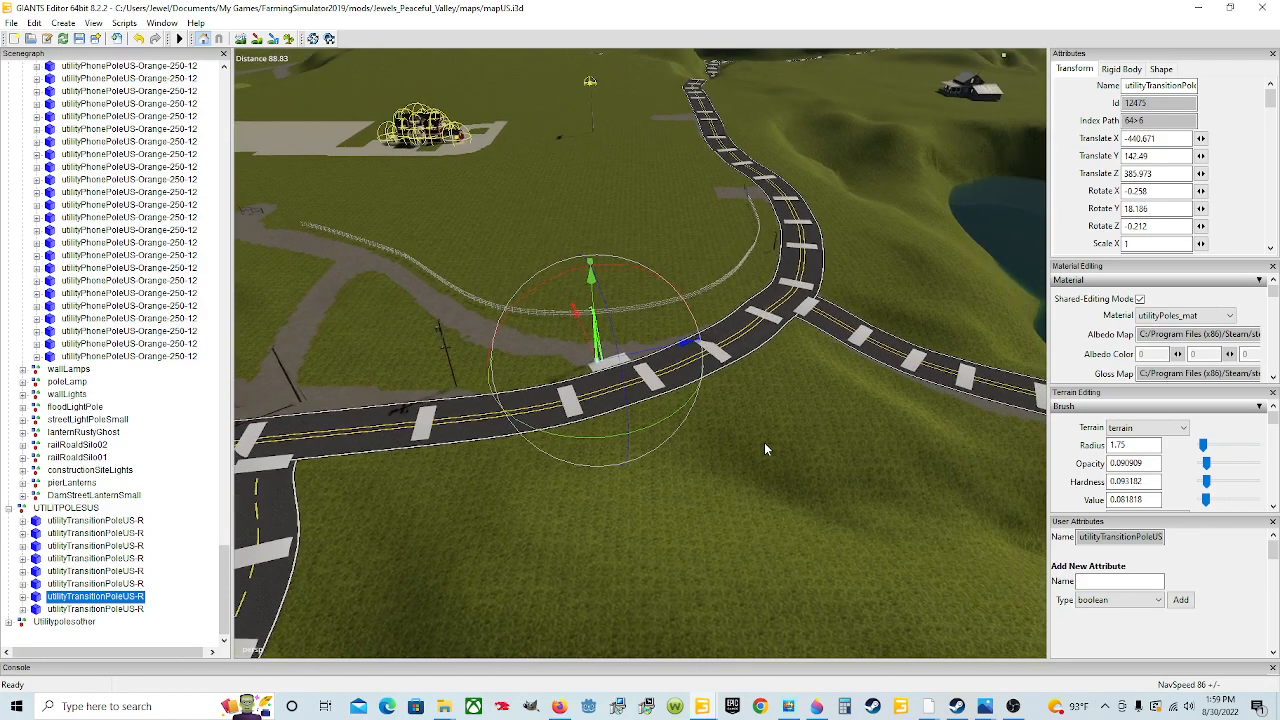
{"action": "scroll", "coordinate": [762, 445], "scroll_direction": "up", "scroll_amount": 10}
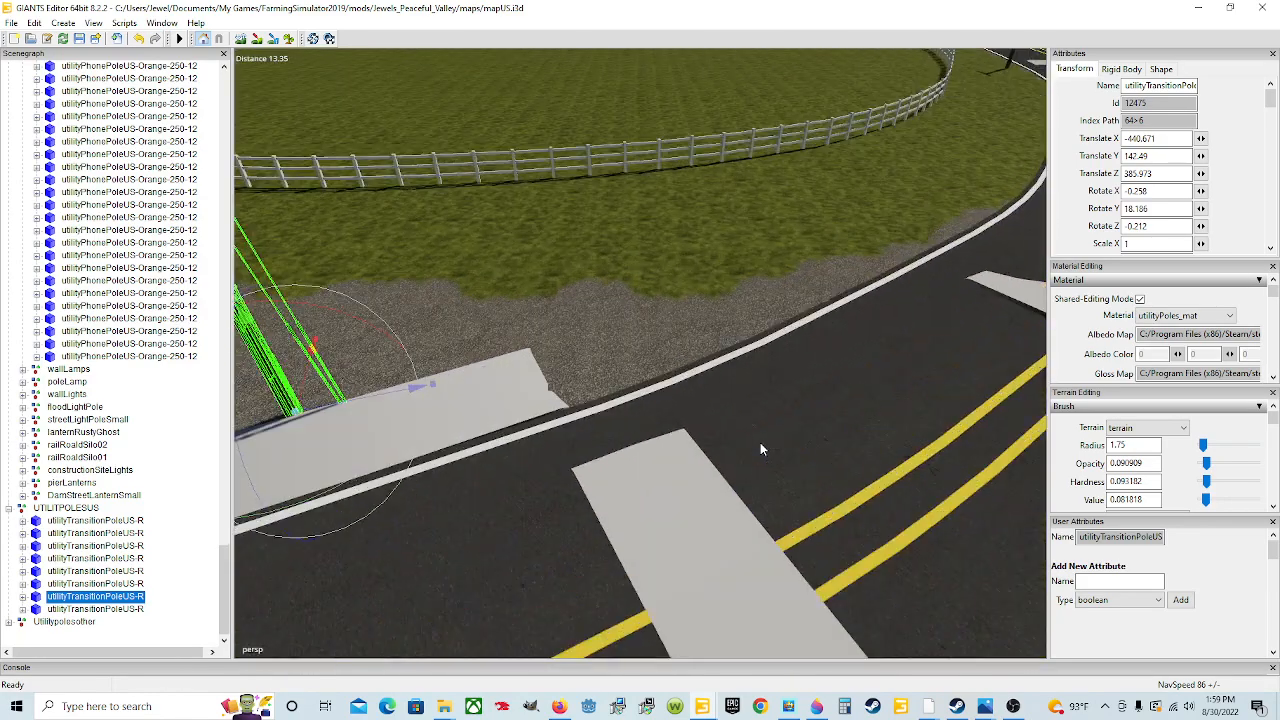
{"action": "left_click_drag", "start_coordinate": [760, 448], "coordinate": [705, 449], "text": "alt"}
{"action": "left_click_drag", "start_coordinate": [597, 511], "coordinate": [470, 485], "text": "alt"}
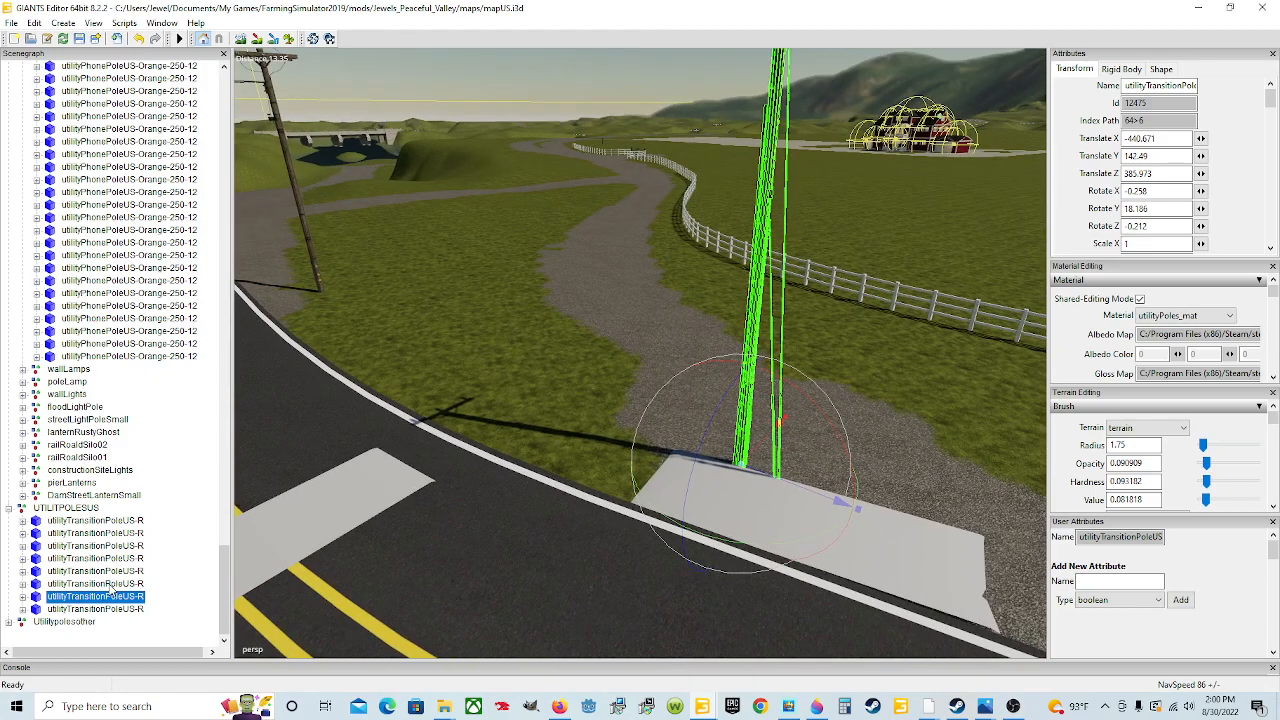
{"action": "left_click", "coordinate": [110, 585]}
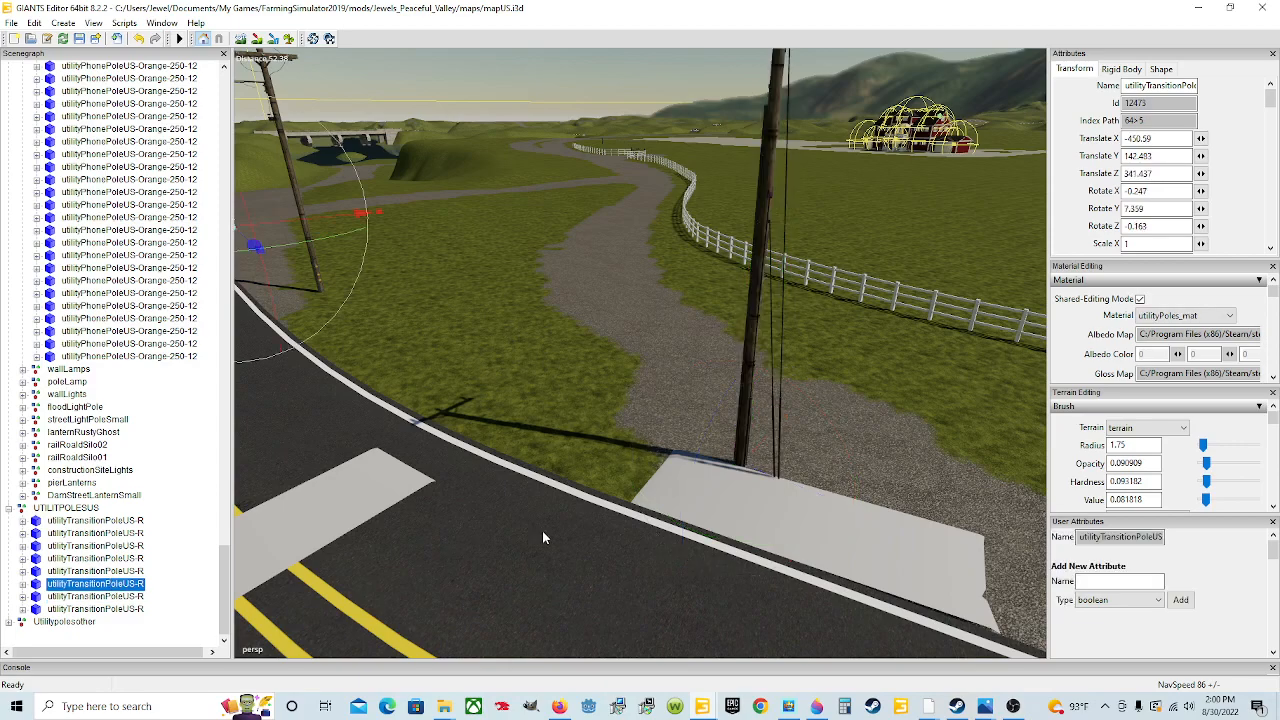
{"action": "left_click_drag", "start_coordinate": [542, 531], "coordinate": [479, 500], "text": "alt"}
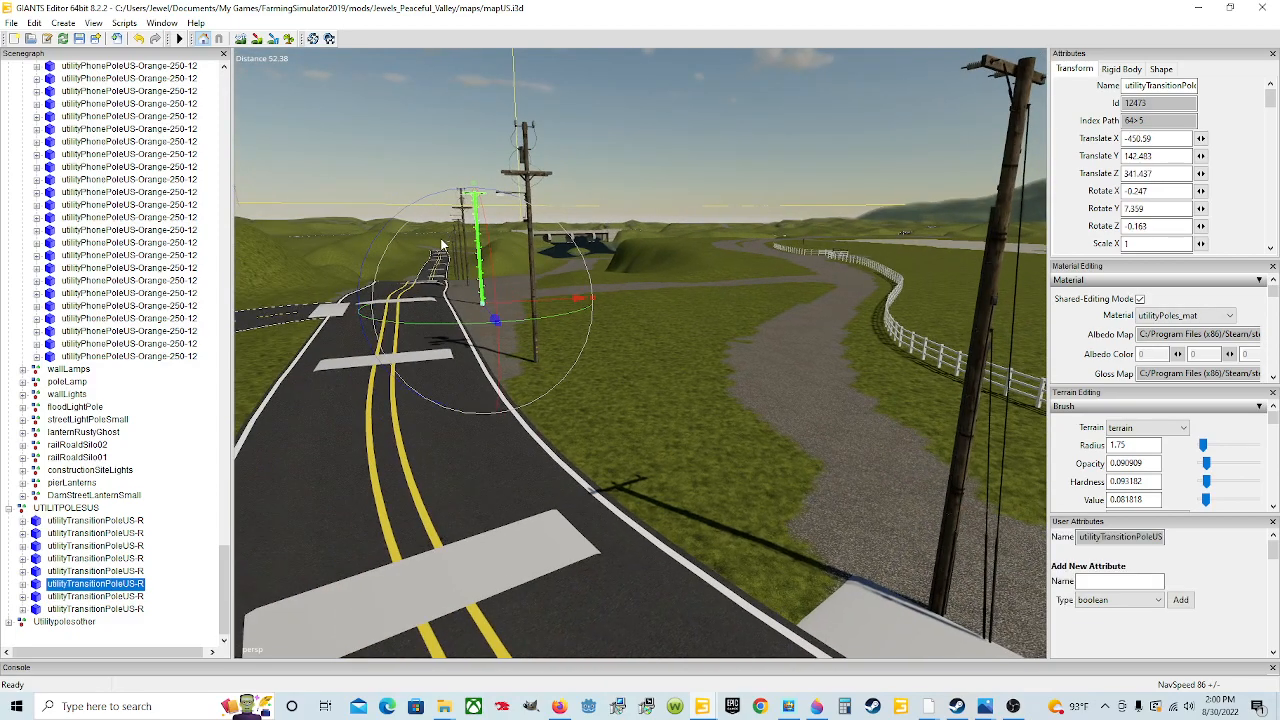
{"action": "left_click", "coordinate": [115, 572]}
{"action": "left_click", "coordinate": [108, 559]}
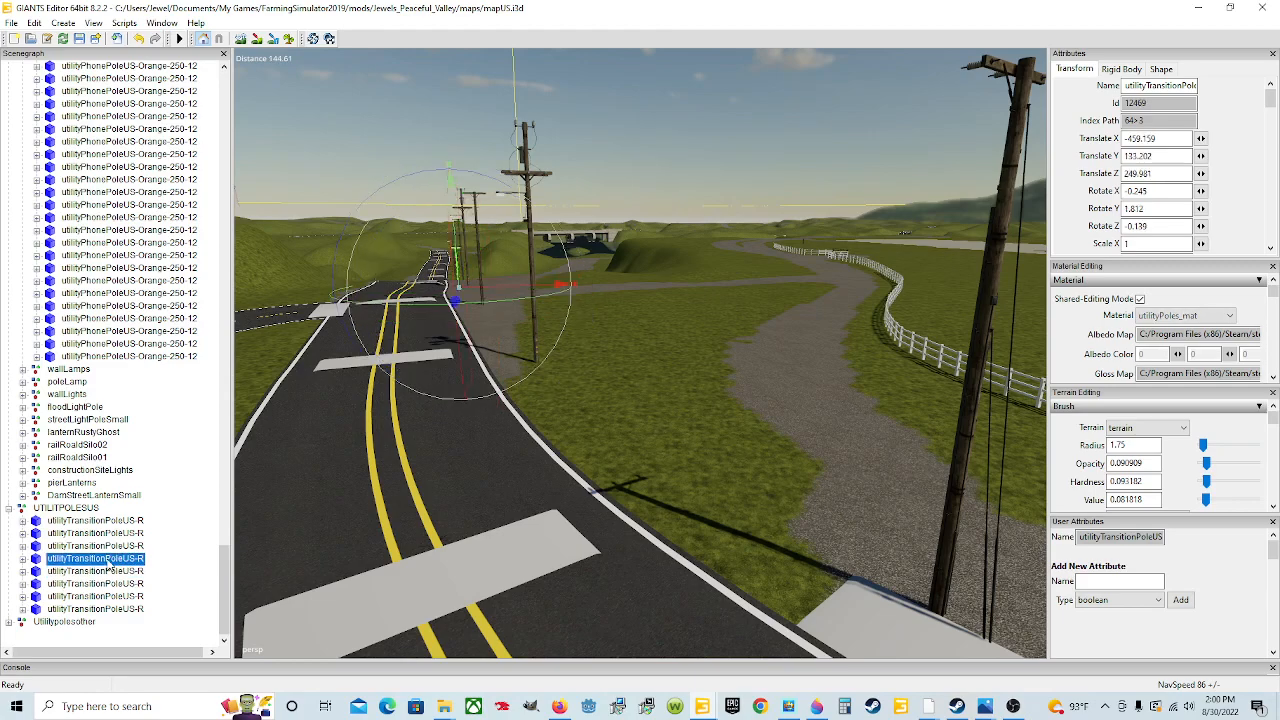
{"action": "left_click", "coordinate": [110, 596]}
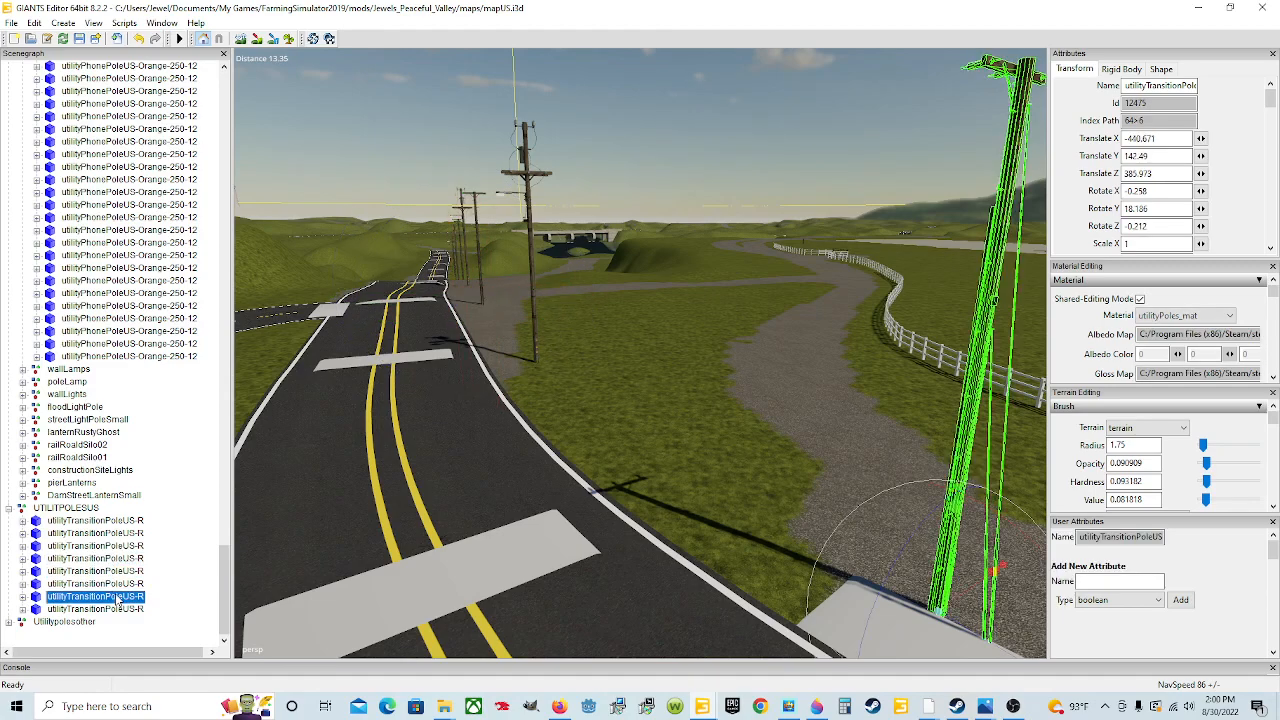
{"action": "key", "text": "f"}
{"action": "right_click_drag", "start_coordinate": [476, 538], "coordinate": [533, 519]}
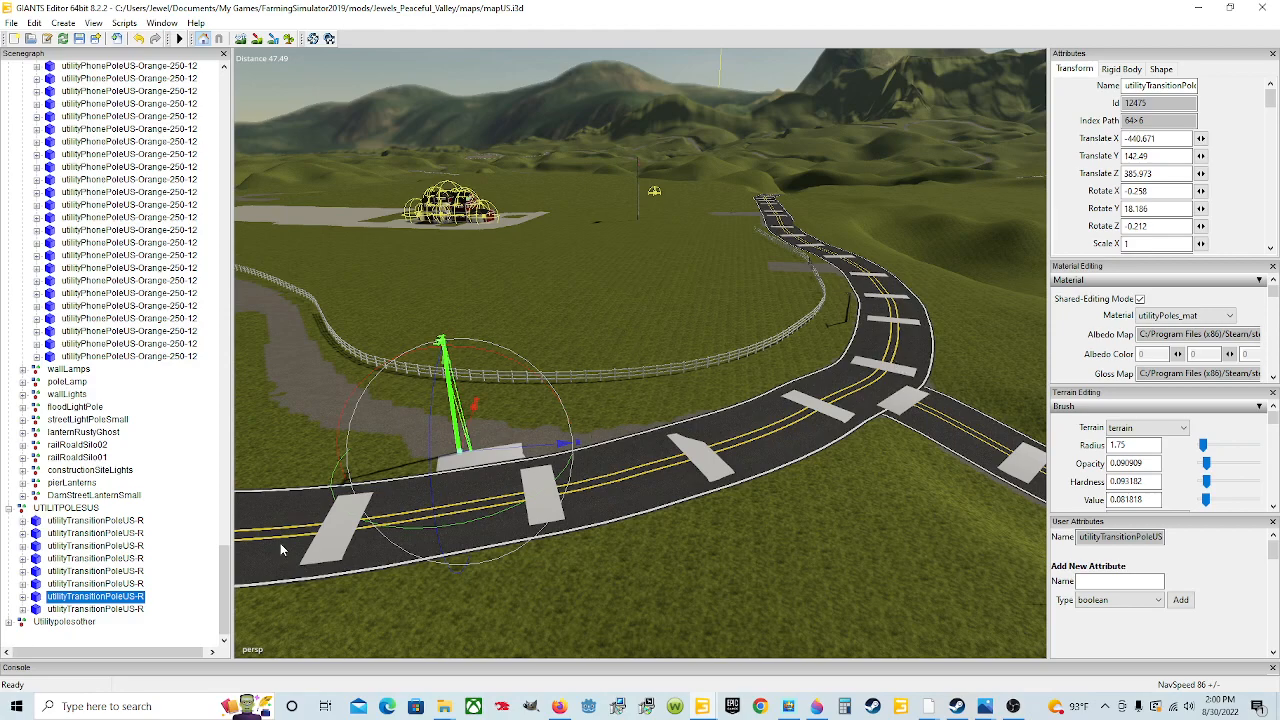
Move the gray roadside slab further along the bend to about X 407.00, Z 427.86, rotated around Y to about 42.87°
{"action": "left_click", "coordinate": [115, 609]}
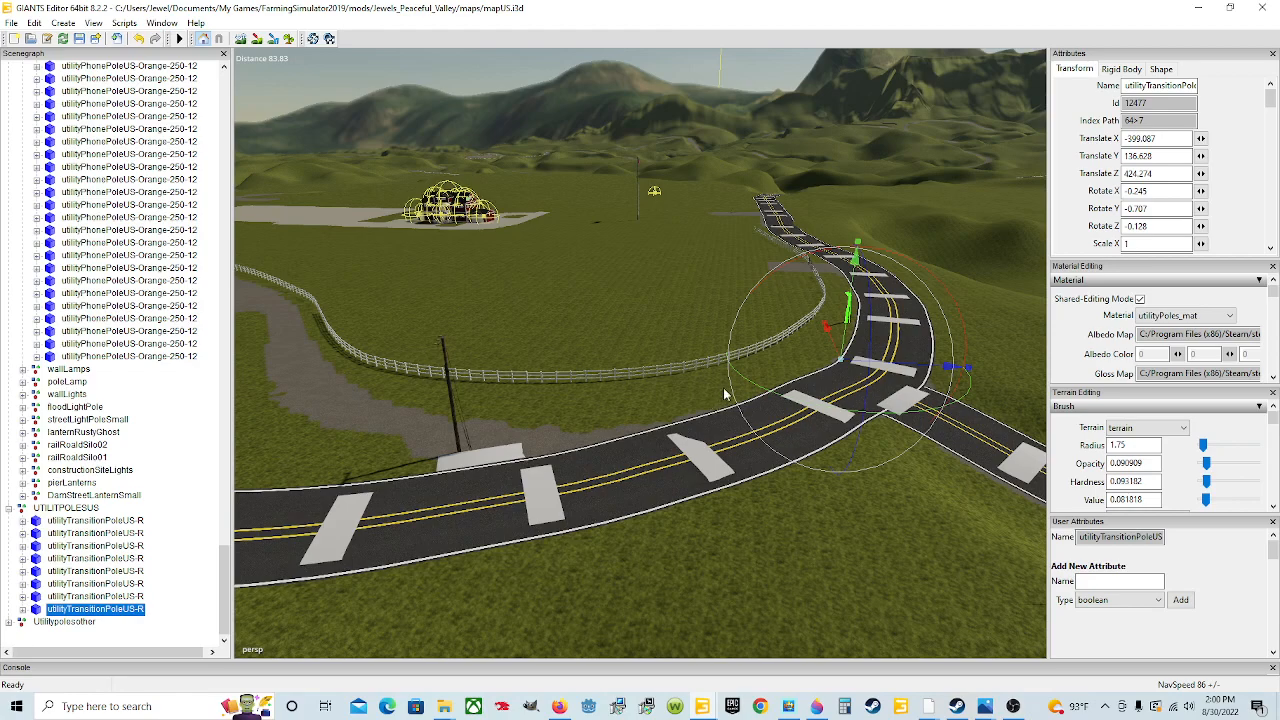
{"action": "left_click", "coordinate": [500, 456]}
{"action": "left_click_drag", "start_coordinate": [500, 456], "coordinate": [668, 476]}
{"action": "left_click_drag", "start_coordinate": [658, 420], "coordinate": [485, 502]}
{"action": "scroll", "coordinate": [718, 508], "scroll_direction": "up", "scroll_amount": 3}
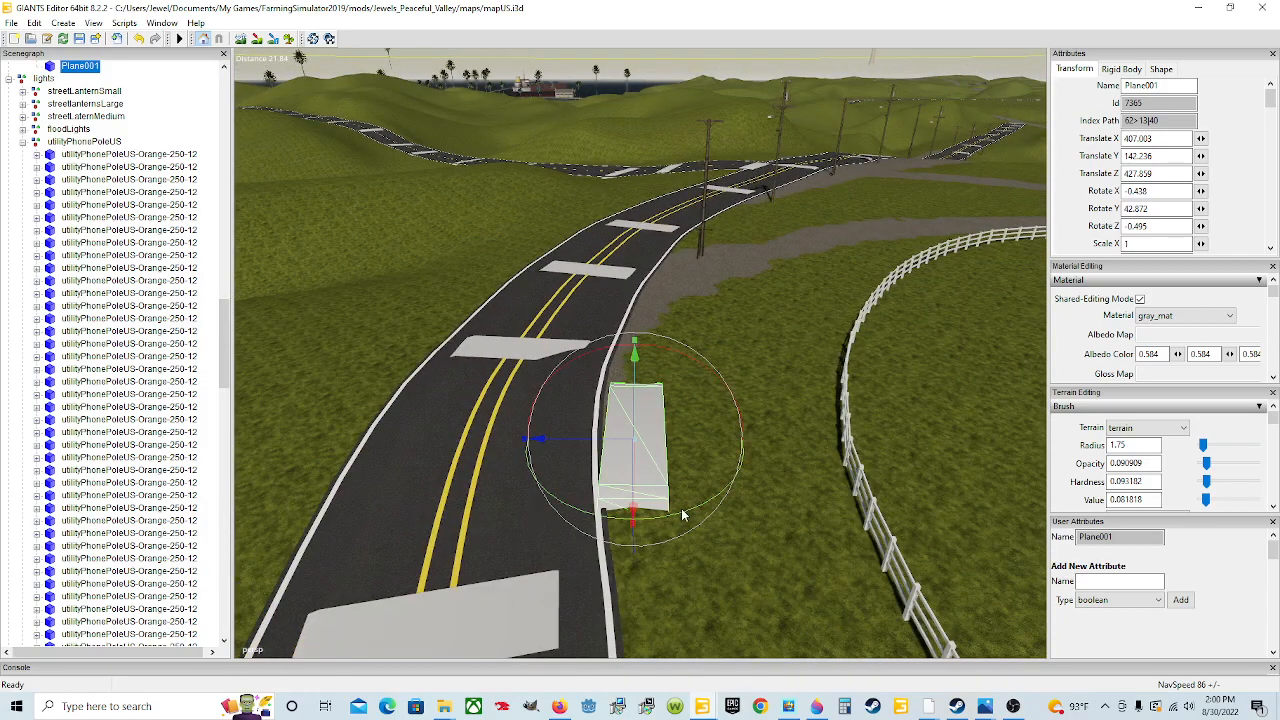
Rotate the gray slab around Y to about 46.08° and lower it to about Y 142.13 along the road edge
{"action": "left_click_drag", "start_coordinate": [683, 511], "coordinate": [688, 512]}
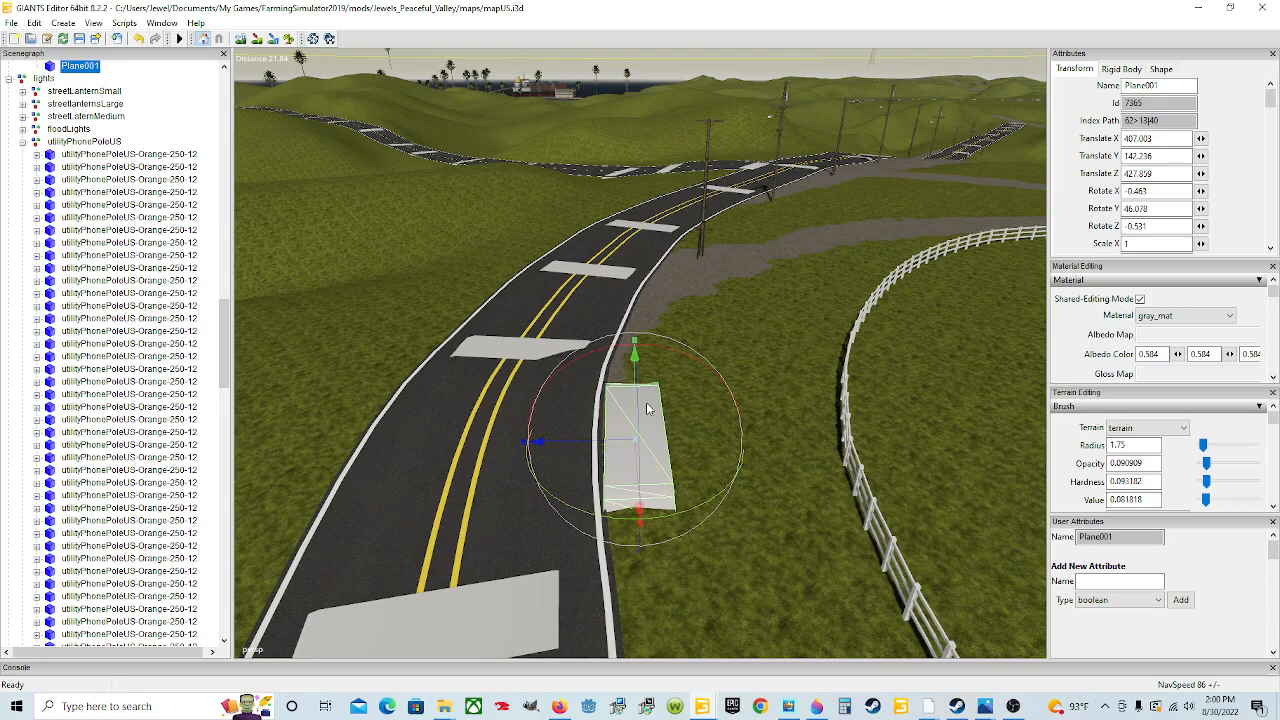
{"action": "left_click_drag", "start_coordinate": [632, 401], "coordinate": [634, 398]}
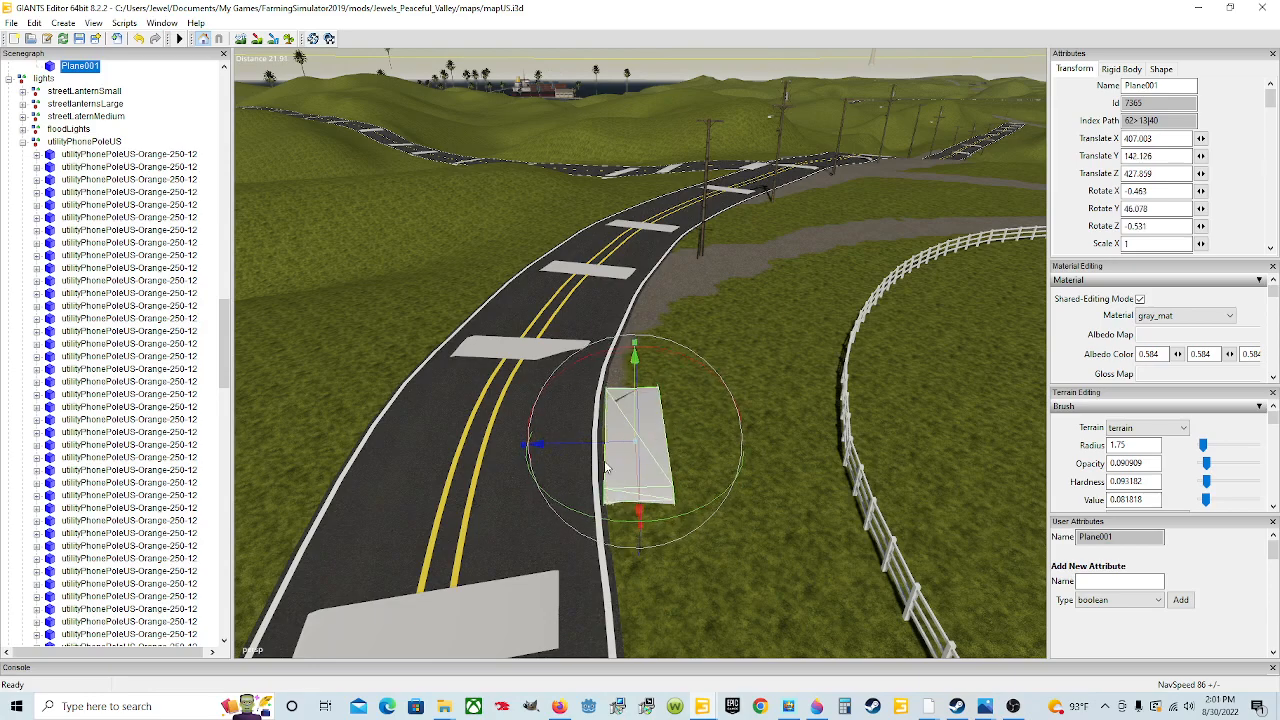
{"action": "scroll", "coordinate": [528, 439], "scroll_direction": "up", "scroll_amount": 5}
{"action": "left_click_drag", "start_coordinate": [532, 486], "coordinate": [863, 524], "text": "alt"}
{"action": "left_click_drag", "start_coordinate": [586, 534], "coordinate": [572, 540], "text": "alt"}
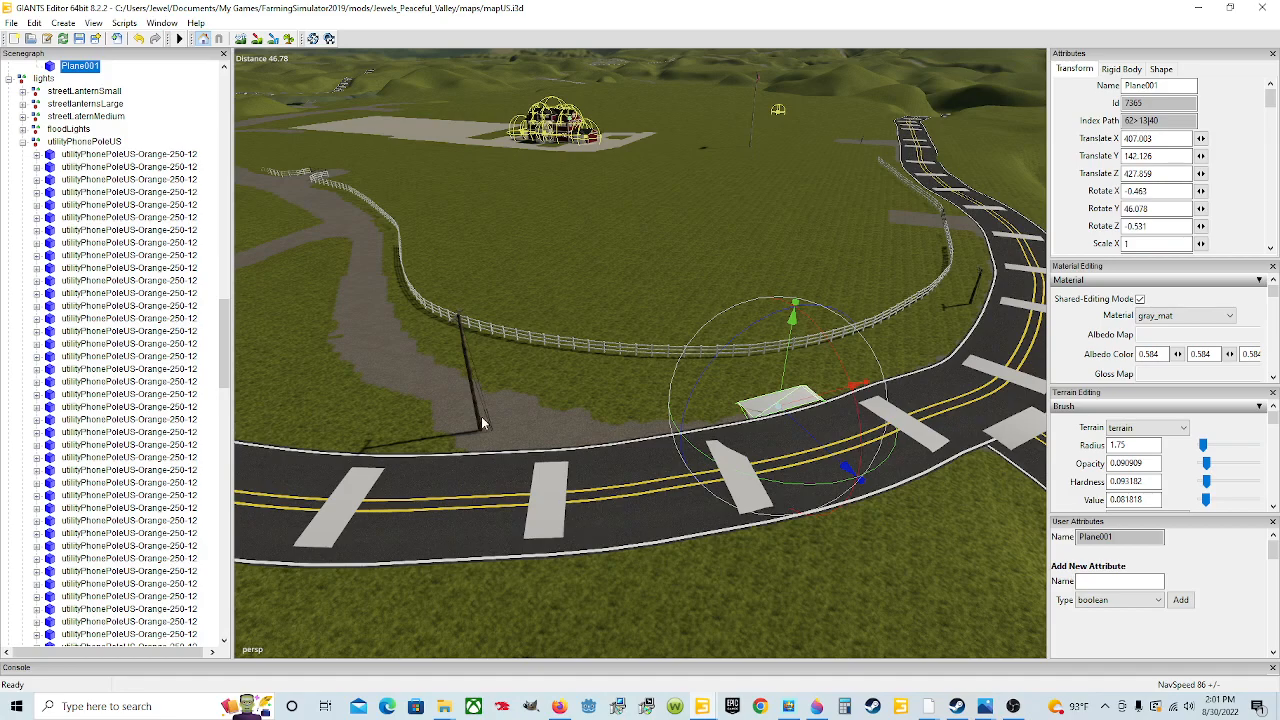
Place the next unused street-lamp pole from the utilityPhonePoleUS group beside the slab, at about X -426.00, Y 142.40, Z 406.09
{"action": "left_click_drag", "start_coordinate": [591, 505], "coordinate": [614, 595], "text": "alt"}
{"action": "scroll", "coordinate": [688, 482], "scroll_direction": "up", "scroll_amount": 5}
{"action": "scroll", "coordinate": [596, 555], "scroll_direction": "down", "scroll_amount": 5}
{"action": "left_click", "coordinate": [584, 462]}
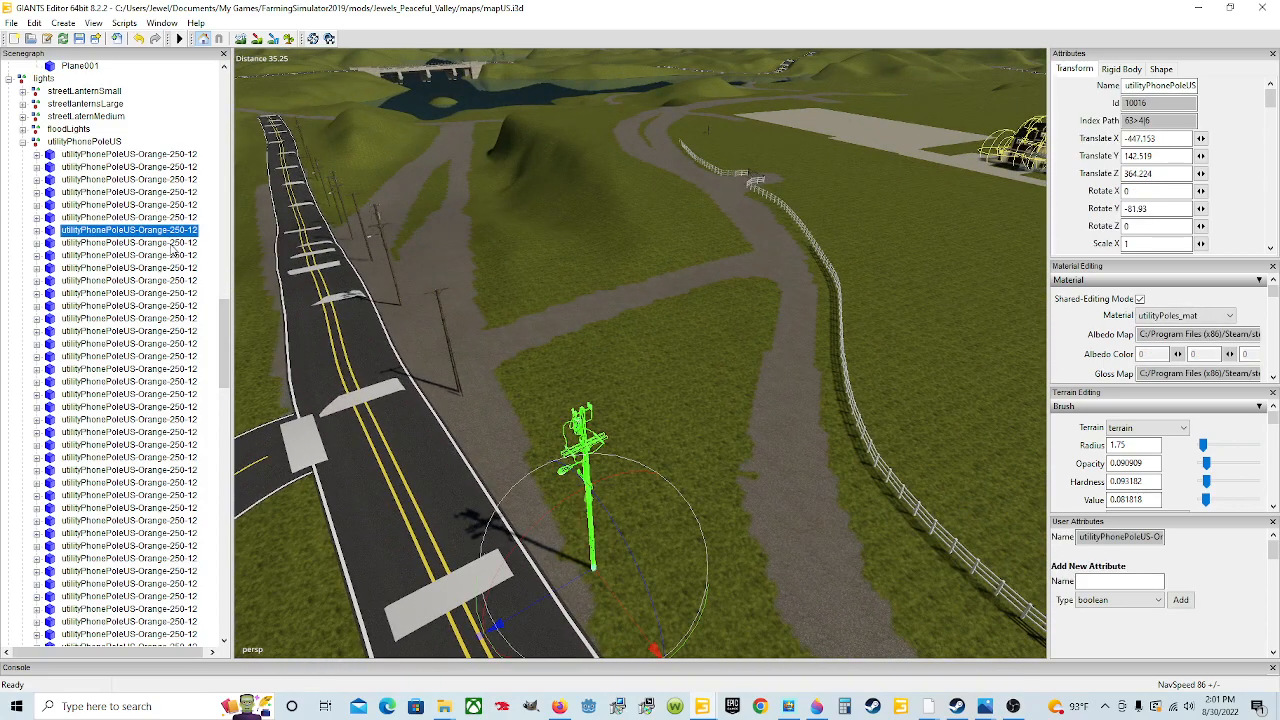
{"action": "left_click", "coordinate": [172, 243]}
{"action": "left_click_drag", "start_coordinate": [534, 491], "coordinate": [577, 487], "text": "alt"}
{"action": "left_click_drag", "start_coordinate": [609, 390], "coordinate": [431, 461], "text": "alt"}
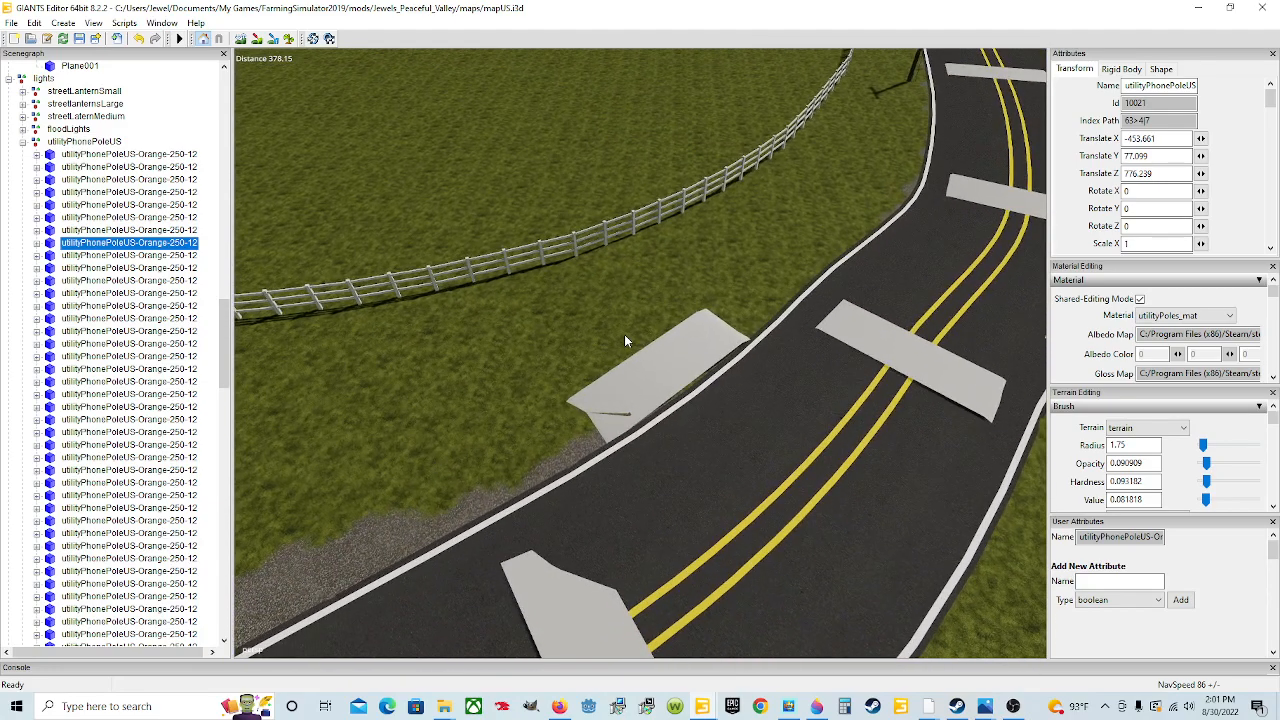
{"action": "key", "text": "ctrl+shift+space"}
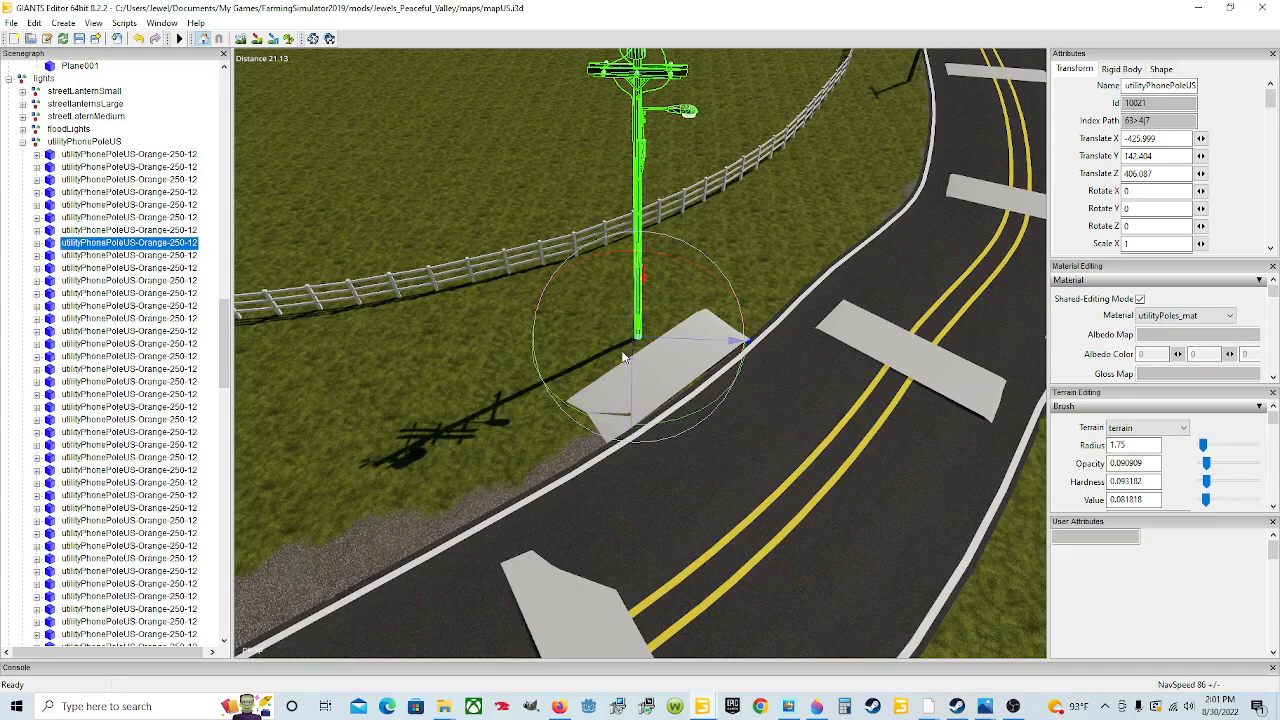
Shift the street-lamp pole to the slab's grass-side edge, at about X -426.55, Z 406.37
{"action": "left_click", "coordinate": [622, 350]}
{"action": "left_click_drag", "start_coordinate": [622, 350], "coordinate": [586, 390], "text": "alt"}
{"action": "scroll", "coordinate": [589, 358], "scroll_direction": "down", "scroll_amount": 6}
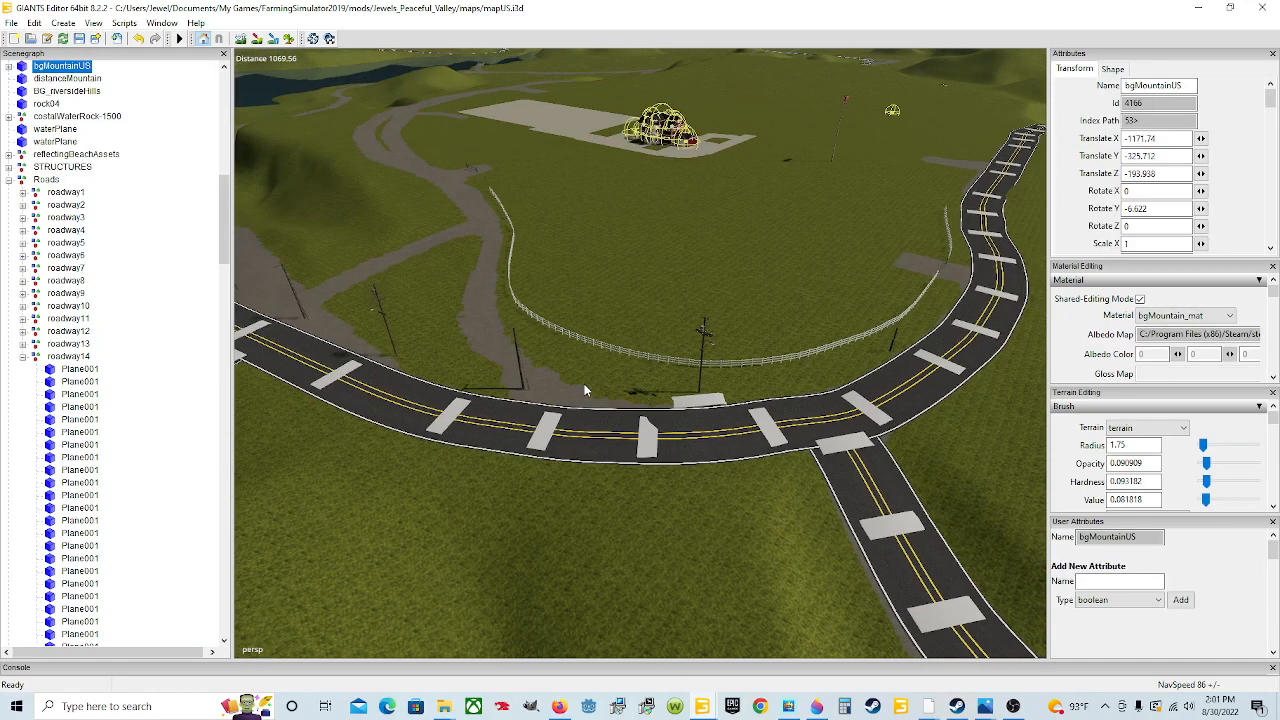
{"action": "left_click_drag", "start_coordinate": [576, 437], "coordinate": [610, 368], "text": "alt"}
{"action": "scroll", "coordinate": [612, 420], "scroll_direction": "up", "scroll_amount": 5}
{"action": "scroll", "coordinate": [557, 394], "scroll_direction": "up", "scroll_amount": 4}
{"action": "left_click", "coordinate": [616, 362]}
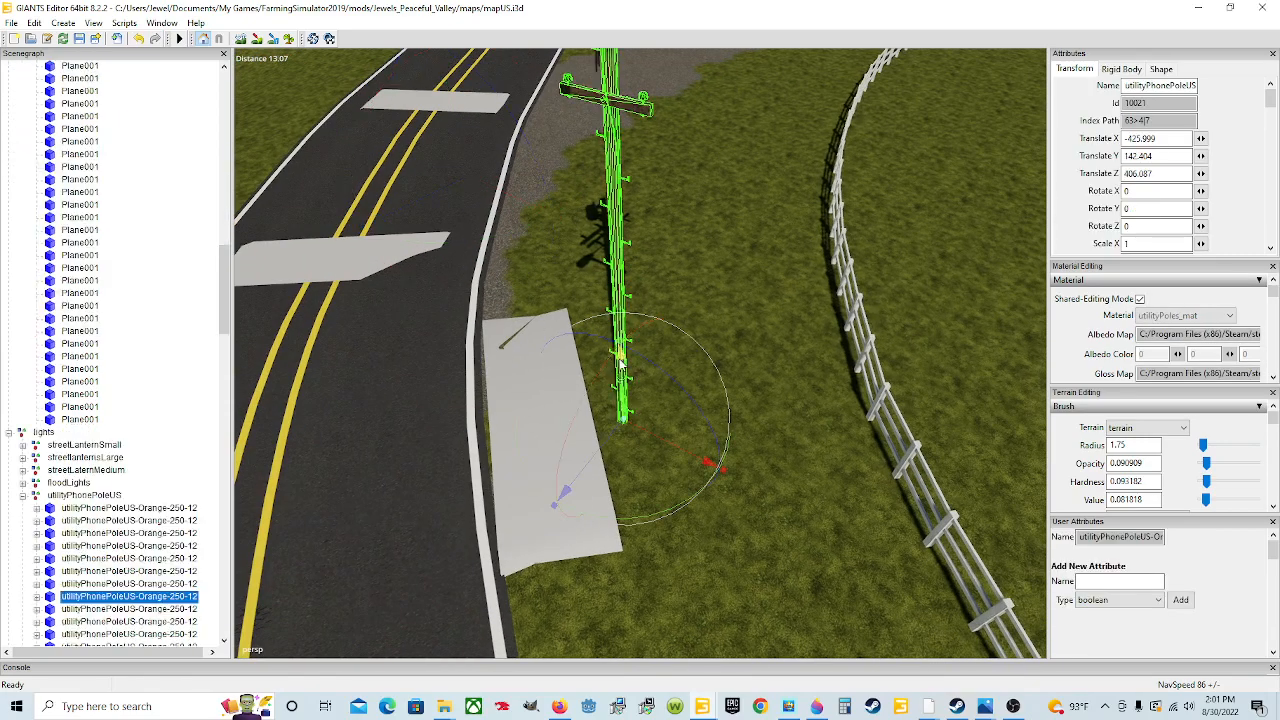
{"action": "left_click_drag", "start_coordinate": [618, 437], "coordinate": [563, 450]}
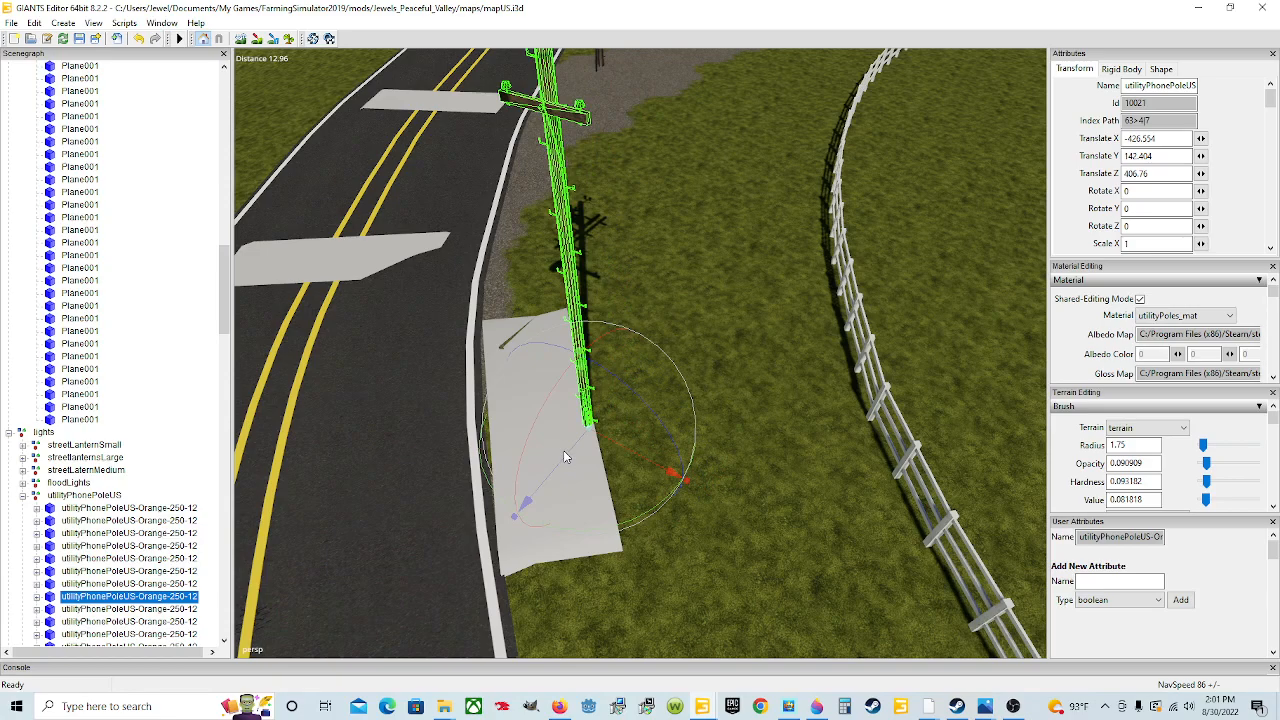
{"action": "left_click", "coordinate": [576, 439]}
{"action": "left_click", "coordinate": [588, 420]}
{"action": "left_click_drag", "start_coordinate": [548, 479], "coordinate": [547, 459]}
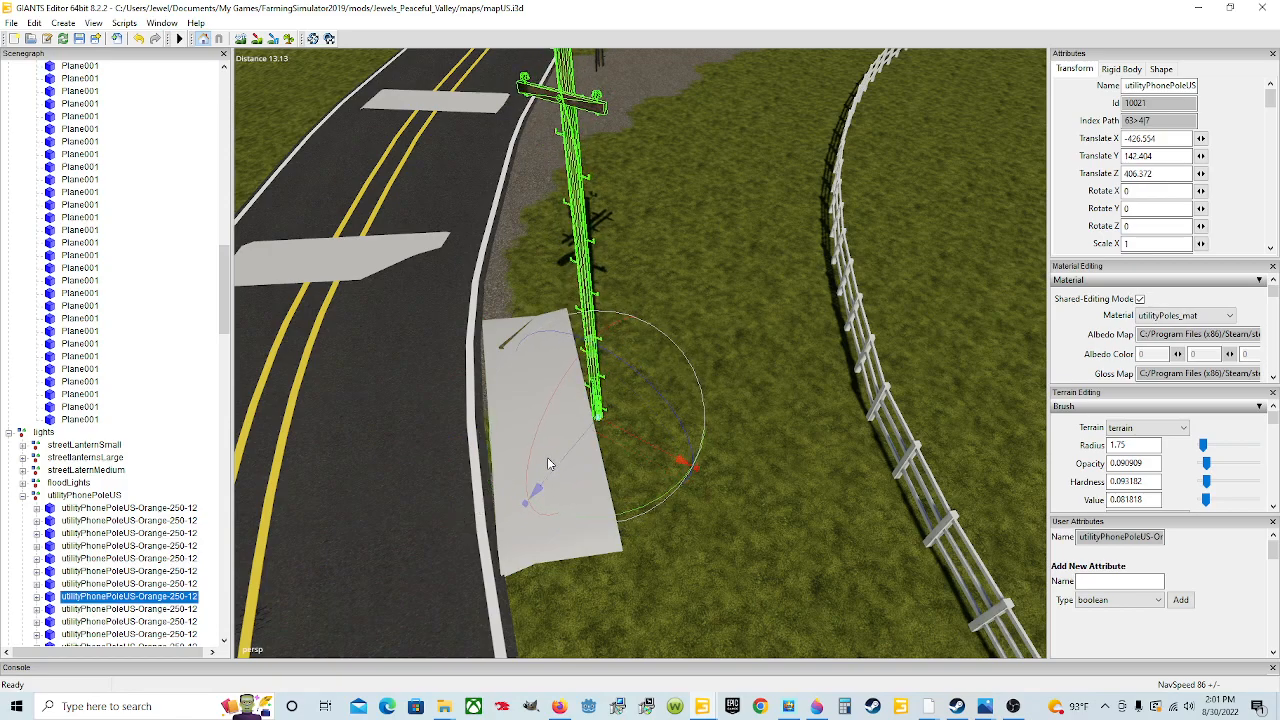
Rotate the street-lamp pole around Y to about -50.05° so its crossarm lines up with the poles down the road
{"action": "left_click_drag", "start_coordinate": [629, 522], "coordinate": [561, 472], "text": "alt"}
{"action": "scroll", "coordinate": [611, 495], "scroll_direction": "down", "scroll_amount": 3}
{"action": "left_click_drag", "start_coordinate": [561, 472], "coordinate": [791, 493], "text": "alt"}
{"action": "scroll", "coordinate": [791, 493], "scroll_direction": "up", "scroll_amount": 2}
{"action": "scroll", "coordinate": [790, 492], "scroll_direction": "down", "scroll_amount": 3}
{"action": "left_click_drag", "start_coordinate": [588, 289], "coordinate": [497, 358], "text": "alt"}
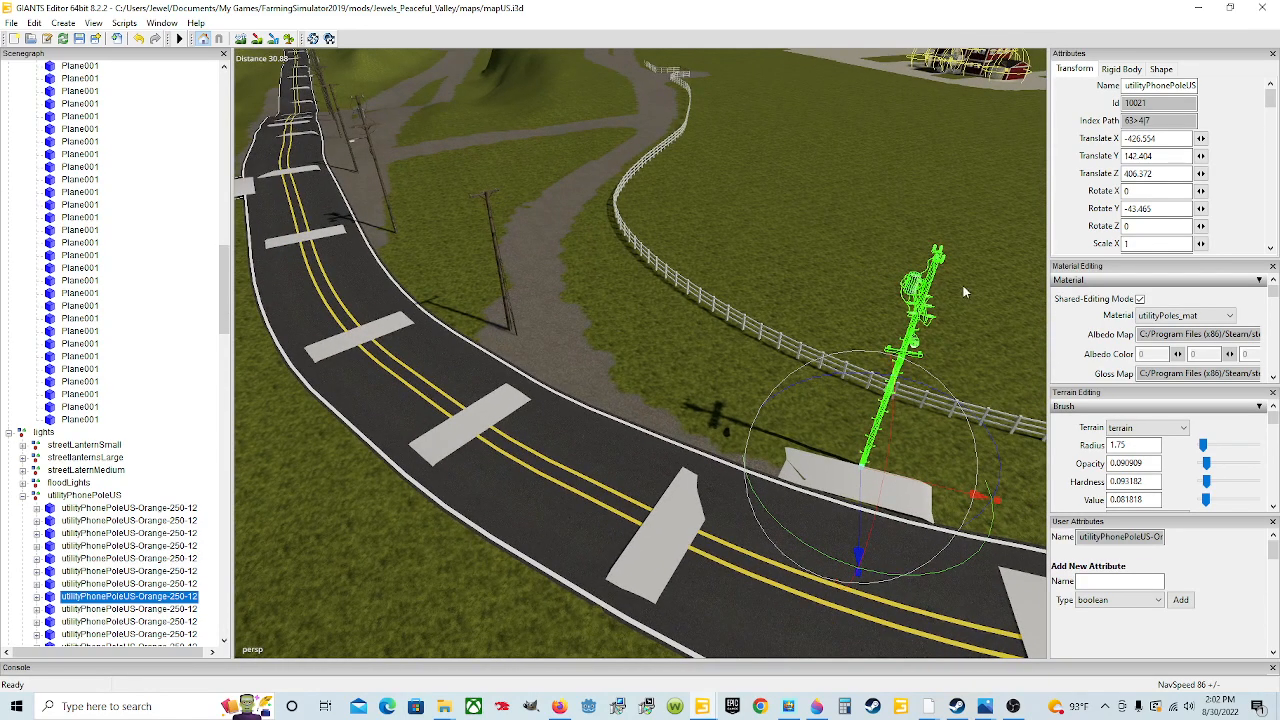
{"action": "scroll", "coordinate": [678, 402], "scroll_direction": "down", "scroll_amount": 3}
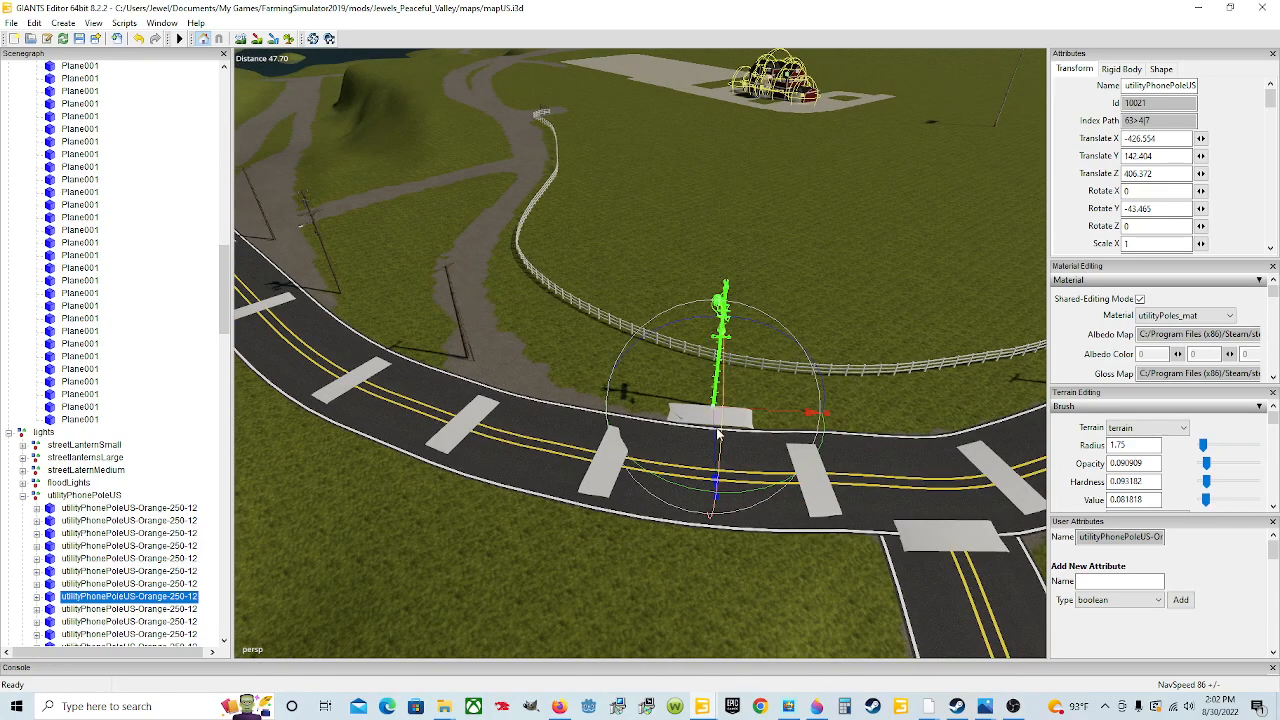
{"action": "left_click_drag", "start_coordinate": [643, 452], "coordinate": [562, 465], "text": "alt"}
{"action": "scroll", "coordinate": [606, 466], "scroll_direction": "up", "scroll_amount": 3}
{"action": "scroll", "coordinate": [712, 469], "scroll_direction": "up", "scroll_amount": 5}
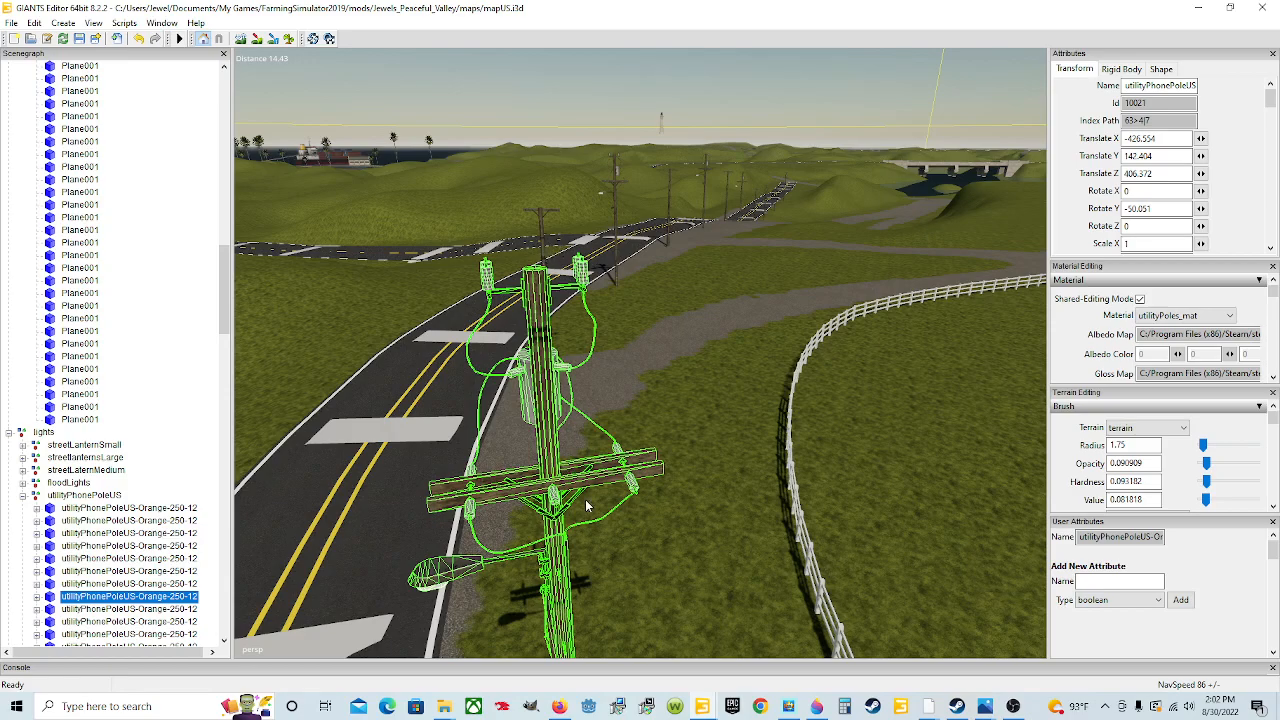
{"action": "scroll", "coordinate": [585, 499], "scroll_direction": "down", "scroll_amount": 5}
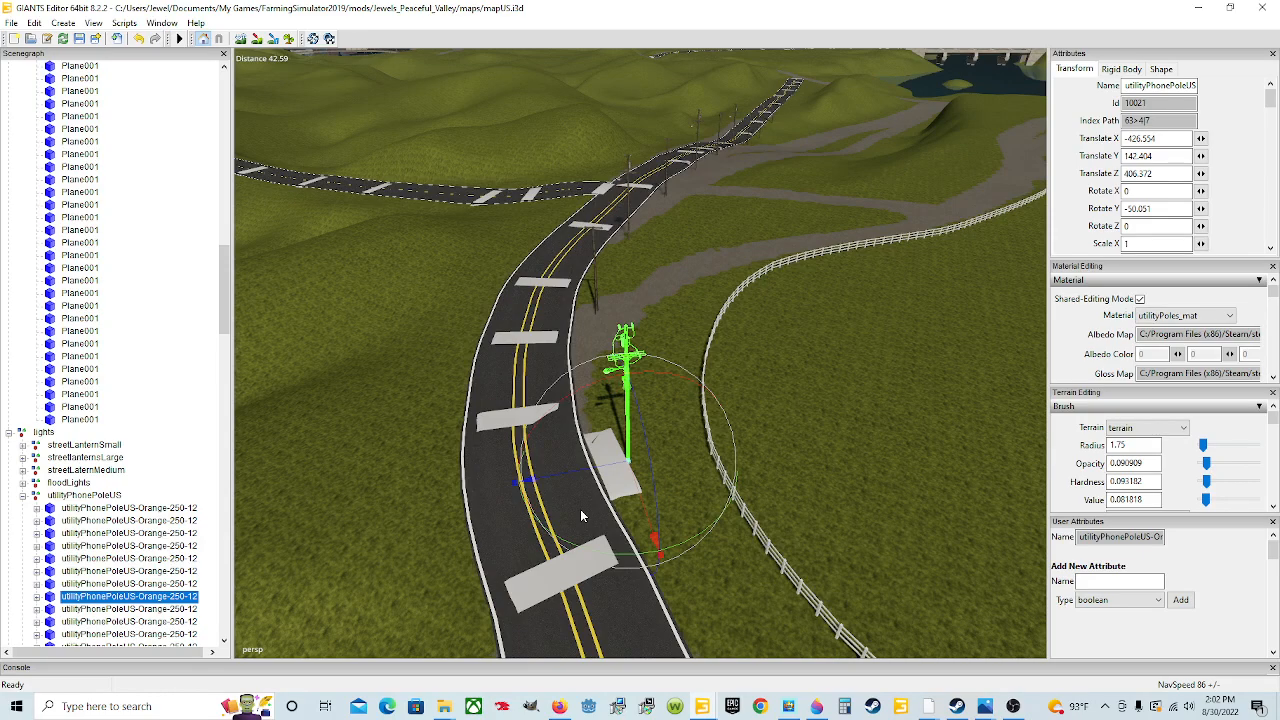
Examine the street-lamp pole's alignment and spacing against the neighbouring poles and the road bend ahead
{"action": "left_click_drag", "start_coordinate": [420, 480], "coordinate": [1078, 564], "text": "alt"}
{"action": "scroll", "coordinate": [472, 456], "scroll_direction": "up", "scroll_amount": 3}
{"action": "scroll", "coordinate": [585, 488], "scroll_direction": "up", "scroll_amount": 3}
{"action": "scroll", "coordinate": [1078, 564], "scroll_direction": "down", "scroll_amount": 3}
{"action": "left_click_drag", "start_coordinate": [998, 536], "coordinate": [1165, 522], "text": "alt"}
{"action": "left_click_drag", "start_coordinate": [799, 508], "coordinate": [588, 512], "text": "alt"}
{"action": "scroll", "coordinate": [809, 461], "scroll_direction": "up", "scroll_amount": 3}
{"action": "scroll", "coordinate": [588, 512], "scroll_direction": "down", "scroll_amount": 4}
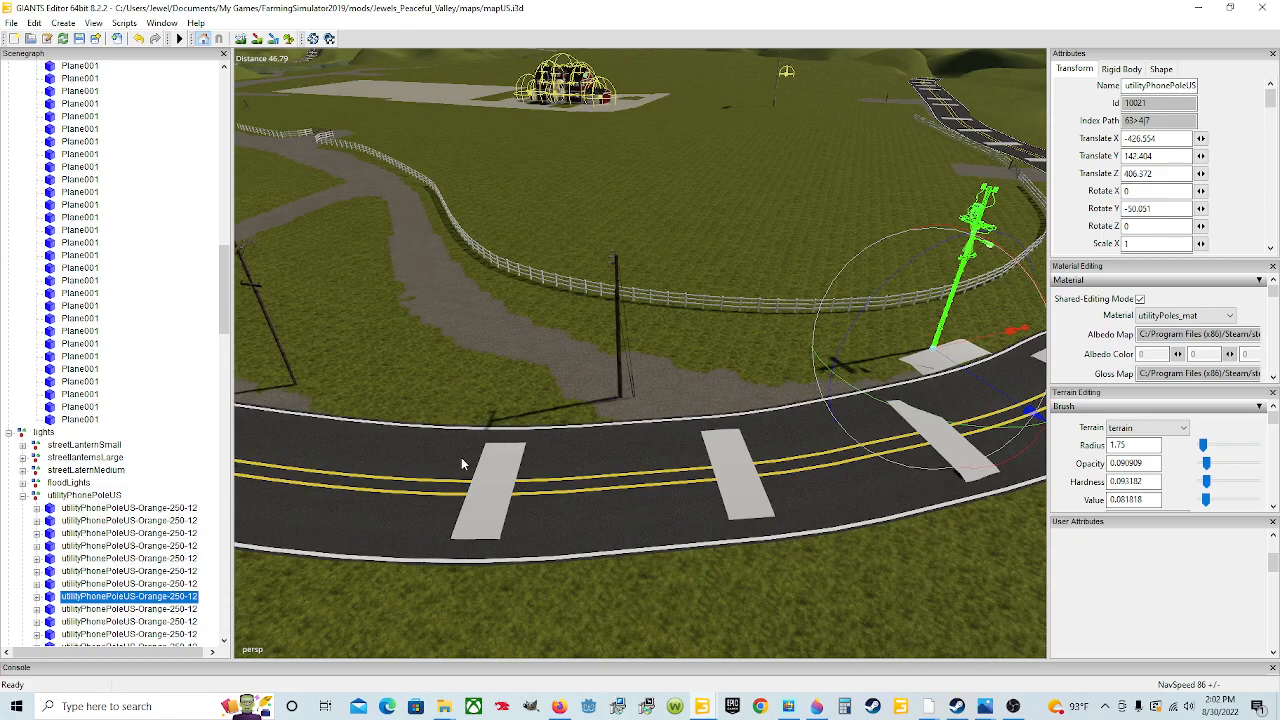
{"action": "left_click_drag", "start_coordinate": [462, 465], "coordinate": [340, 473], "text": "alt"}
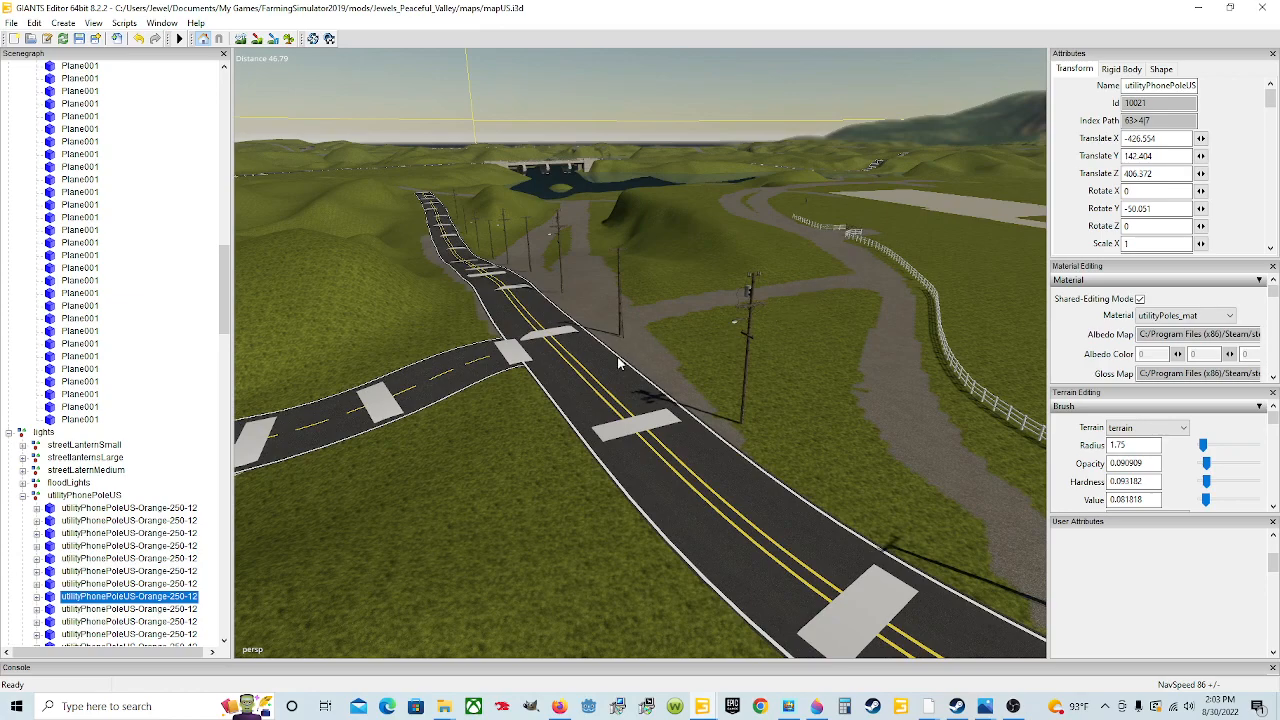
{"action": "left_click_drag", "start_coordinate": [853, 486], "coordinate": [713, 235], "text": "alt"}
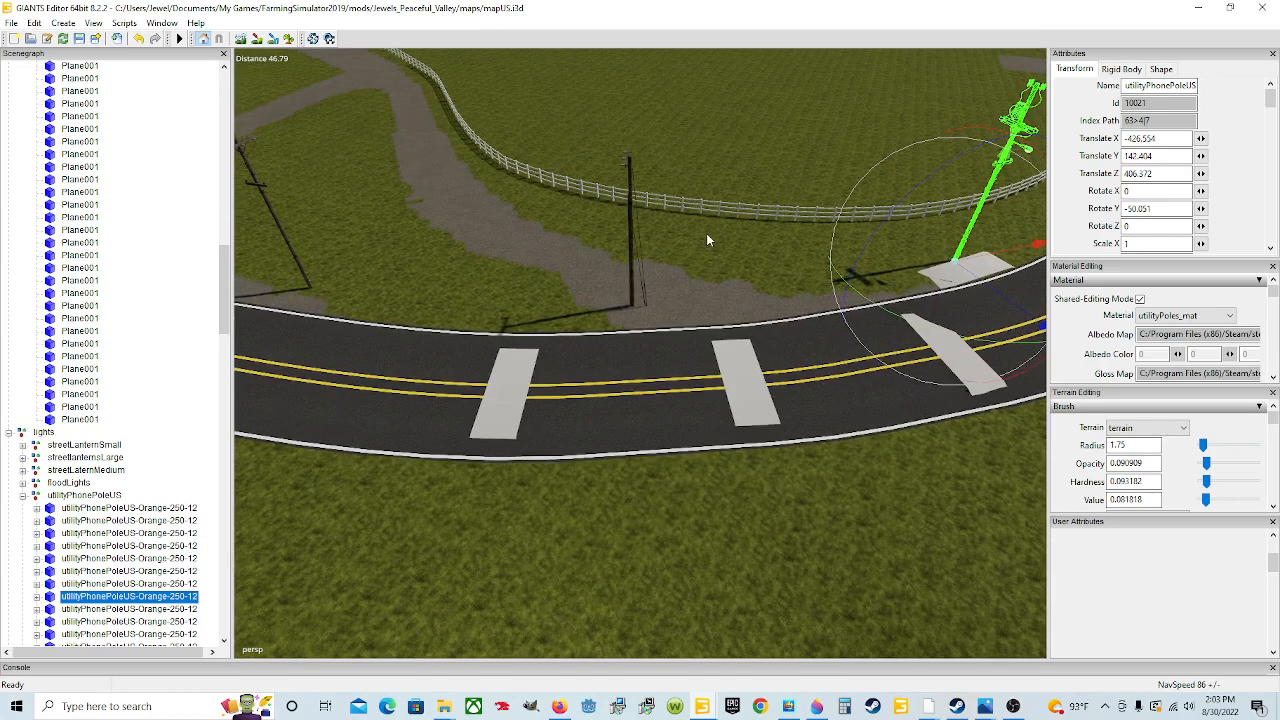
{"action": "left_click_drag", "start_coordinate": [573, 290], "coordinate": [651, 312], "text": "alt"}
{"action": "scroll", "coordinate": [747, 255], "scroll_direction": "up", "scroll_amount": 5}
{"action": "scroll", "coordinate": [651, 314], "scroll_direction": "down", "scroll_amount": 4}
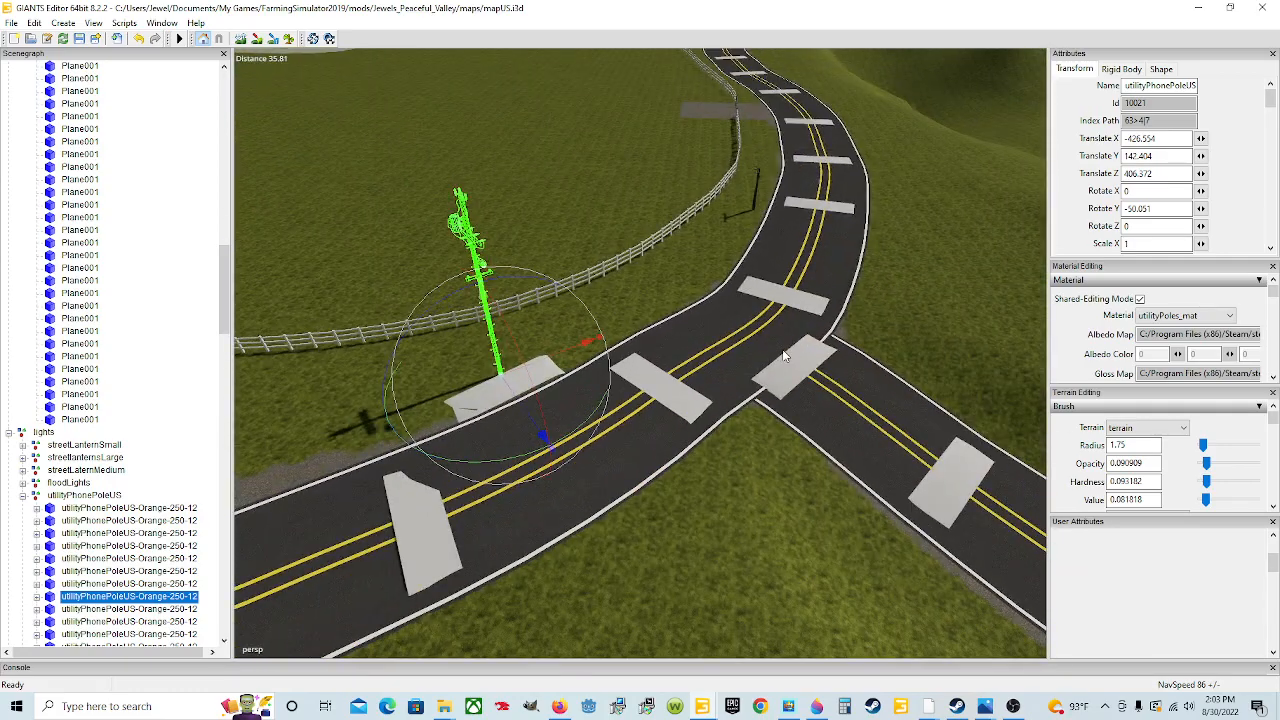
Raise the street-lamp pole beside the slab to a height of about Y 142.54
{"action": "scroll", "coordinate": [747, 361], "scroll_direction": "up", "scroll_amount": 4}
{"action": "left_click_drag", "start_coordinate": [747, 361], "coordinate": [422, 326], "text": "alt"}
{"action": "scroll", "coordinate": [653, 319], "scroll_direction": "up", "scroll_amount": 3}
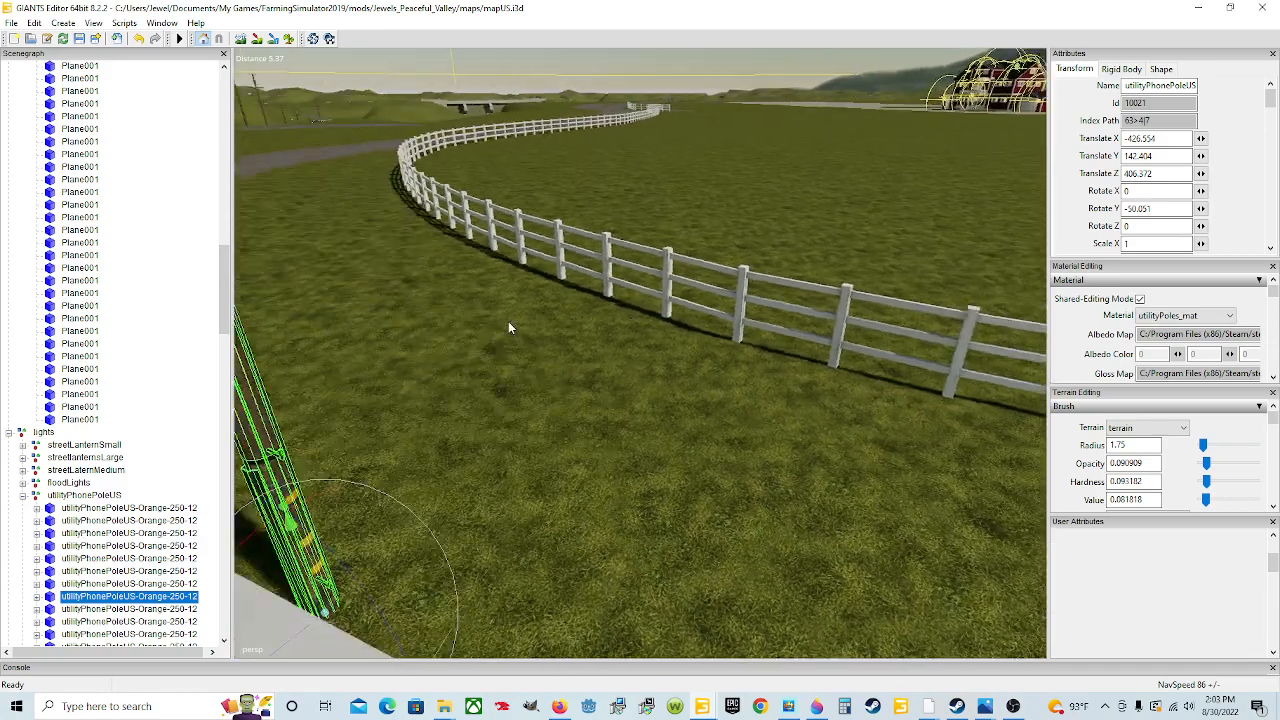
{"action": "left_click_drag", "start_coordinate": [595, 441], "coordinate": [655, 485]}
Move the sunken transition pole past the junction up to the inner roadside, at about X -406.22, Y 144.04, Z 424.15
{"action": "scroll", "coordinate": [600, 450], "scroll_direction": "down", "scroll_amount": 5}
{"action": "scroll", "coordinate": [655, 481], "scroll_direction": "down", "scroll_amount": 3}
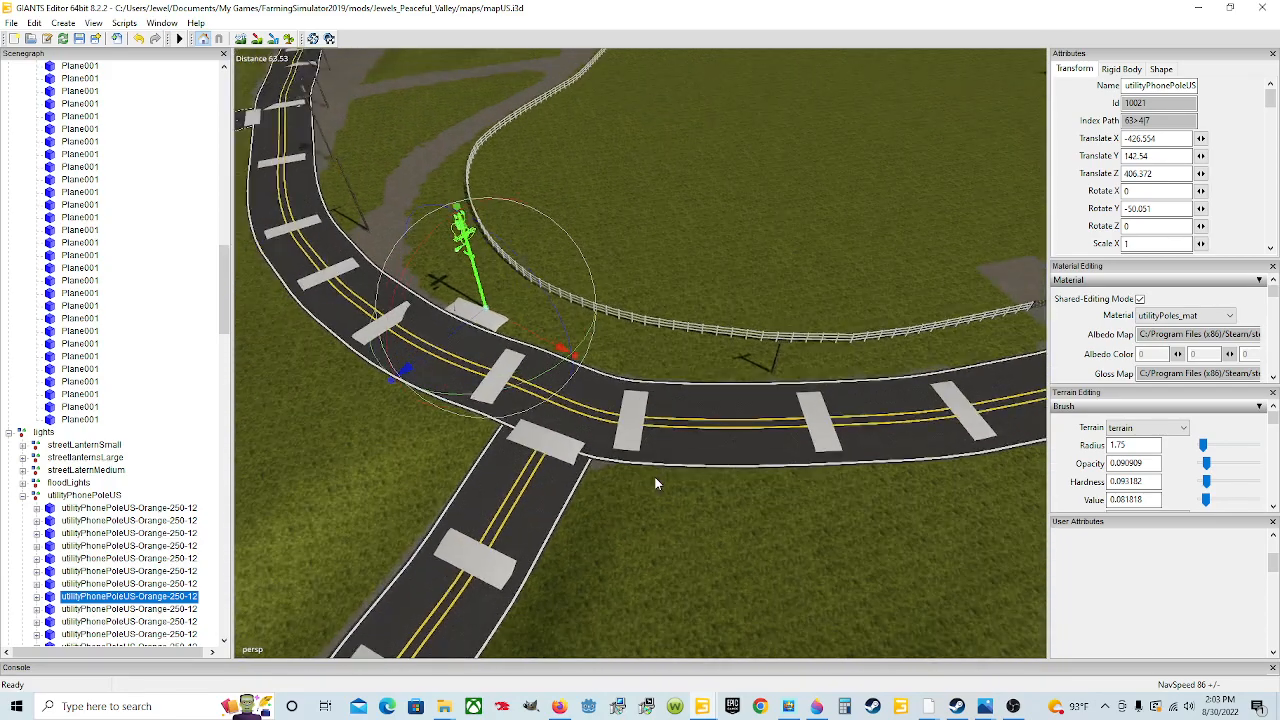
{"action": "left_click", "coordinate": [776, 351]}
{"action": "left_click", "coordinate": [778, 352]}
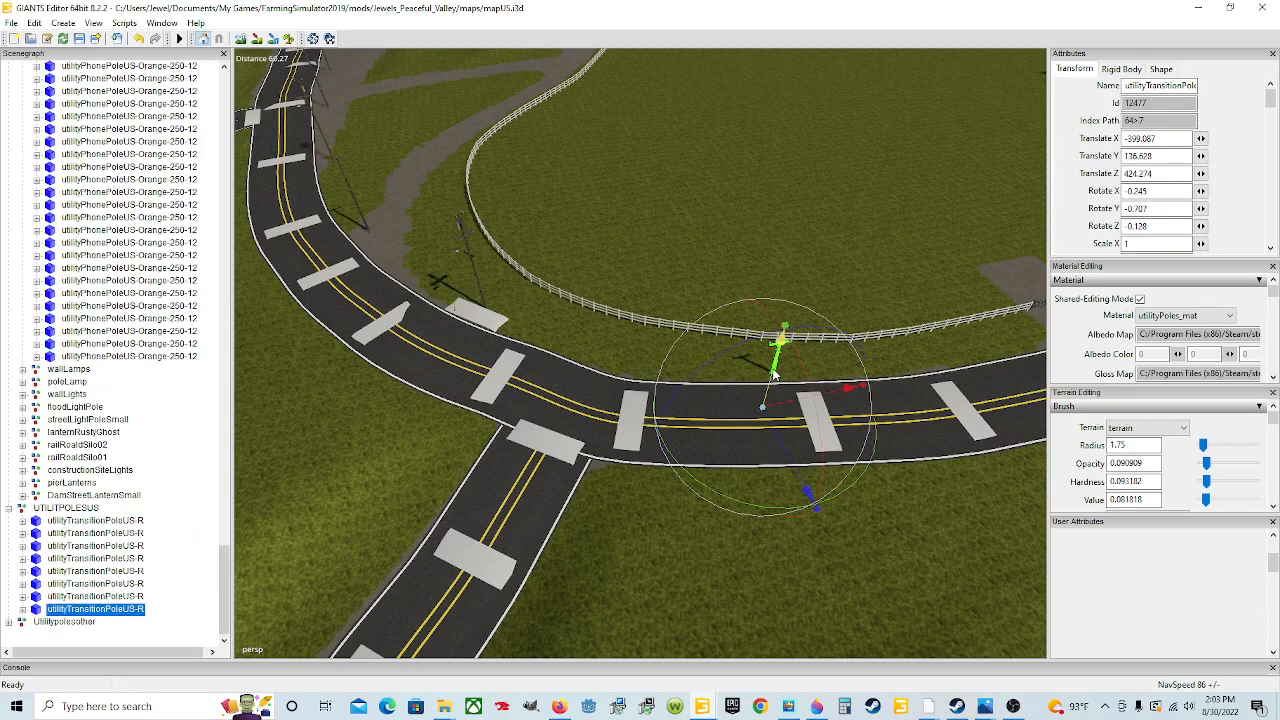
{"action": "left_click_drag", "start_coordinate": [778, 373], "coordinate": [745, 360]}
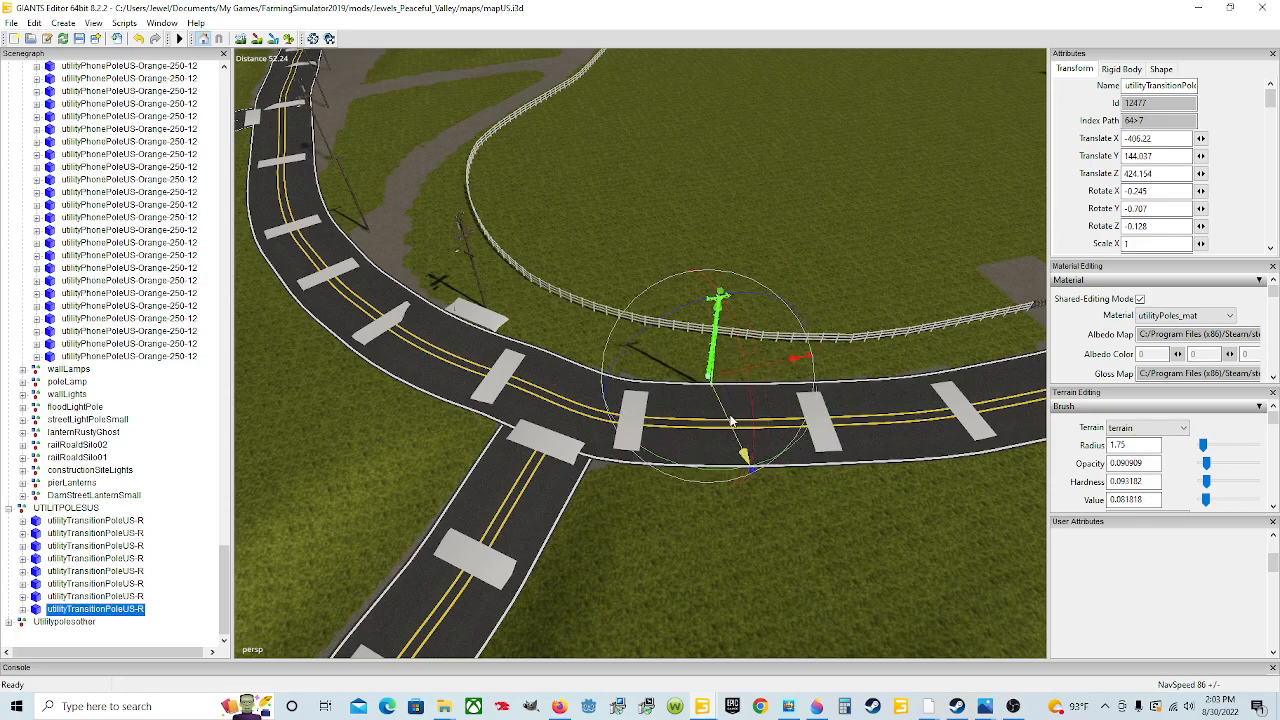
Move the gray slab beside the transition pole, to about X 422.49, Y 141.95, Z 405.35, rotated around Y to about 66.69°
{"action": "left_click", "coordinate": [492, 325]}
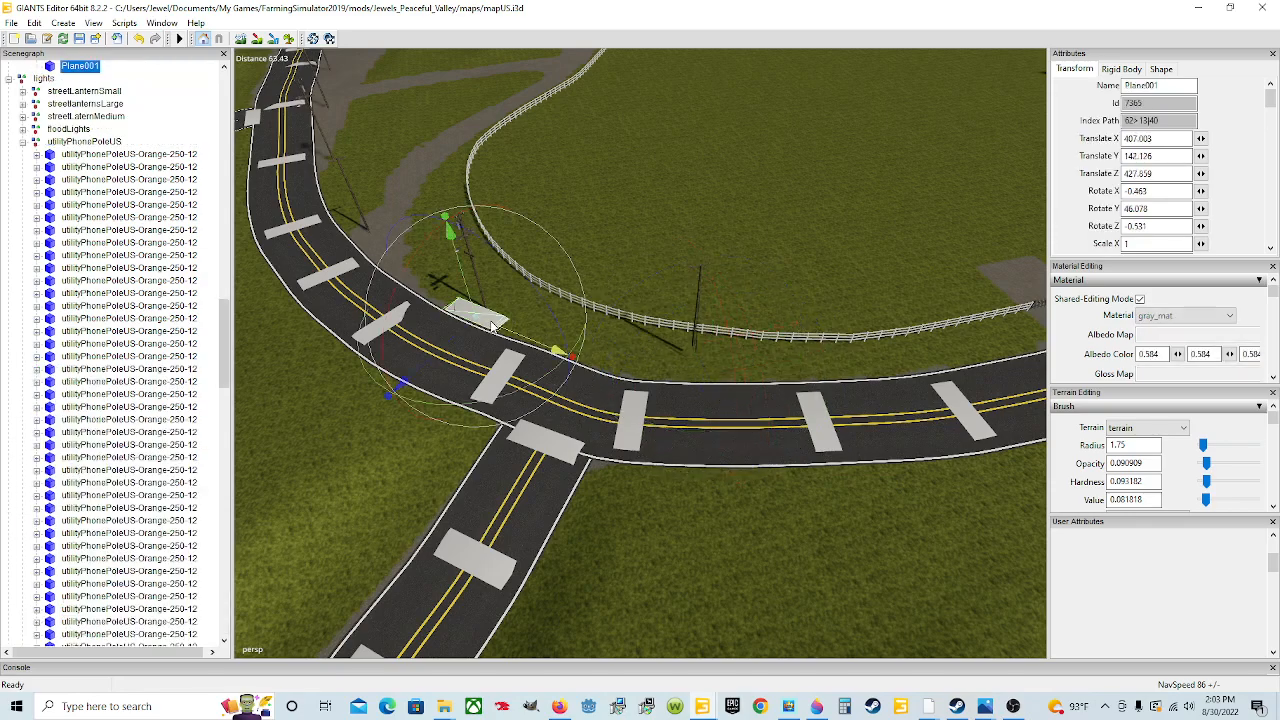
{"action": "left_click_drag", "start_coordinate": [508, 333], "coordinate": [560, 371]}
{"action": "scroll", "coordinate": [843, 473], "scroll_direction": "up", "scroll_amount": 3}
{"action": "scroll", "coordinate": [843, 449], "scroll_direction": "up", "scroll_amount": 2}
{"action": "scroll", "coordinate": [652, 337], "scroll_direction": "up", "scroll_amount": 3}
{"action": "scroll", "coordinate": [640, 380], "scroll_direction": "down", "scroll_amount": 4}
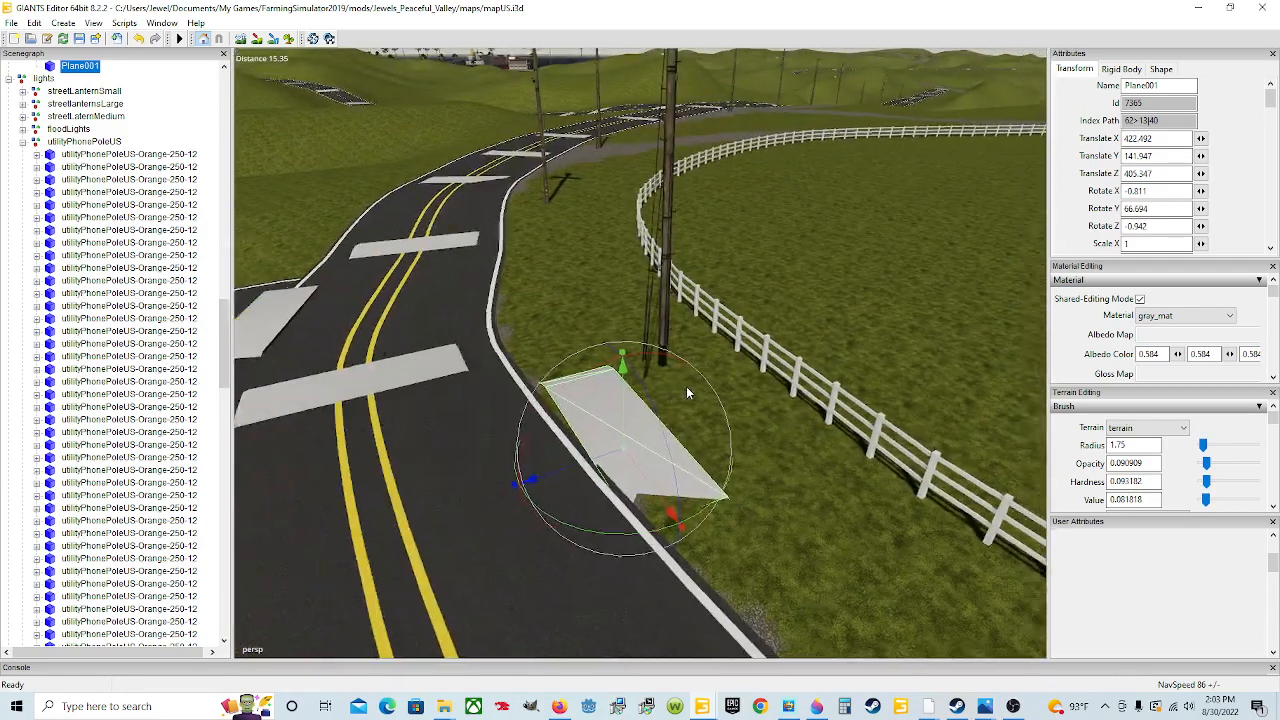
Fit the slab to the road edge at about X 422.04, Y 141.88, Z 406.80, rotated to about 7.97°, 72.65°, 8.25°
{"action": "scroll", "coordinate": [712, 385], "scroll_direction": "up", "scroll_amount": 3}
{"action": "left_click_drag", "start_coordinate": [712, 385], "coordinate": [585, 416], "text": "alt"}
{"action": "scroll", "coordinate": [613, 399], "scroll_direction": "down", "scroll_amount": 4}
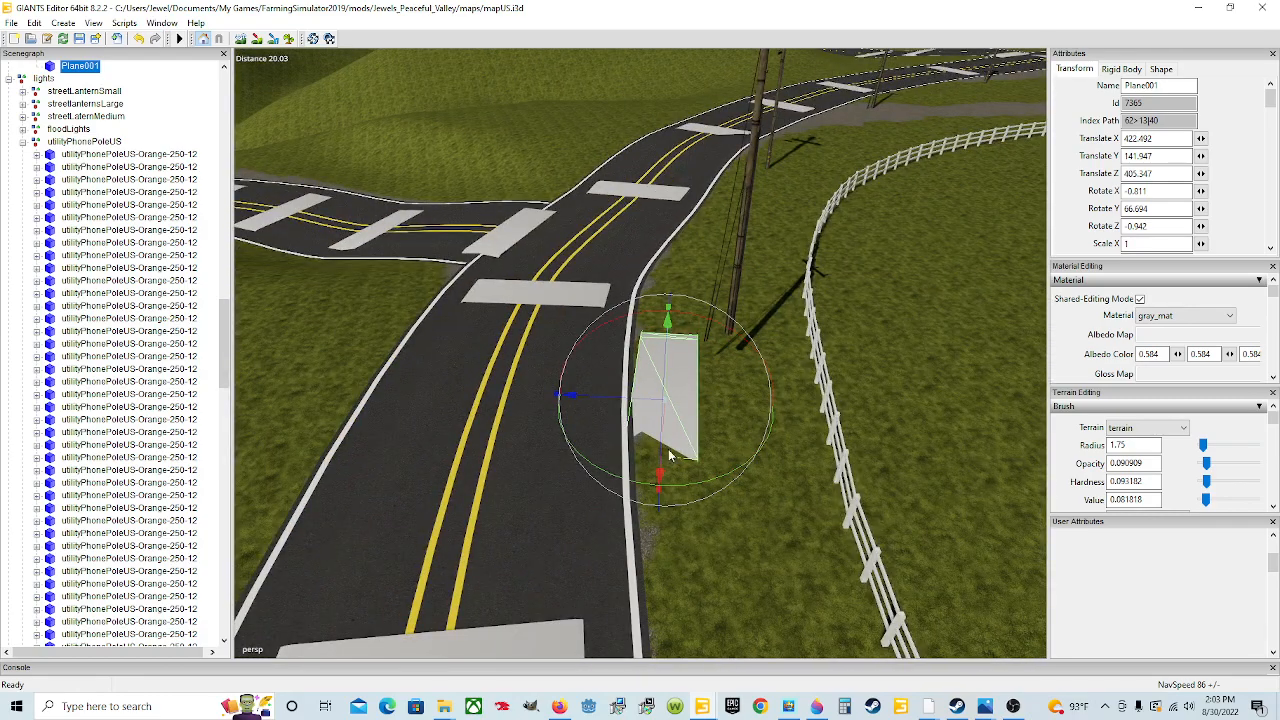
{"action": "left_click_drag", "start_coordinate": [690, 488], "coordinate": [676, 413]}
{"action": "left_click_drag", "start_coordinate": [661, 424], "coordinate": [1105, 411]}
{"action": "scroll", "coordinate": [615, 345], "scroll_direction": "up", "scroll_amount": 5}
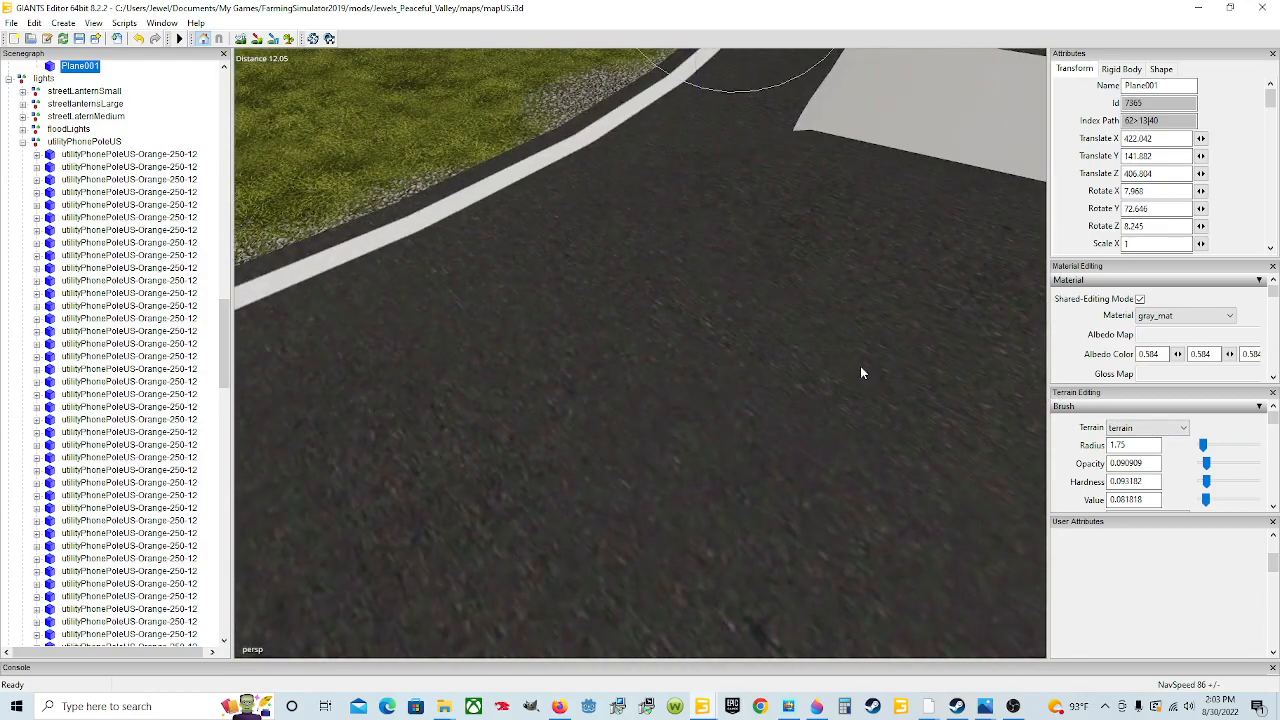
{"action": "scroll", "coordinate": [861, 367], "scroll_direction": "down", "scroll_amount": 6}
{"action": "left_click_drag", "start_coordinate": [861, 367], "coordinate": [810, 389], "text": "alt"}
{"action": "scroll", "coordinate": [788, 369], "scroll_direction": "down", "scroll_amount": 5}
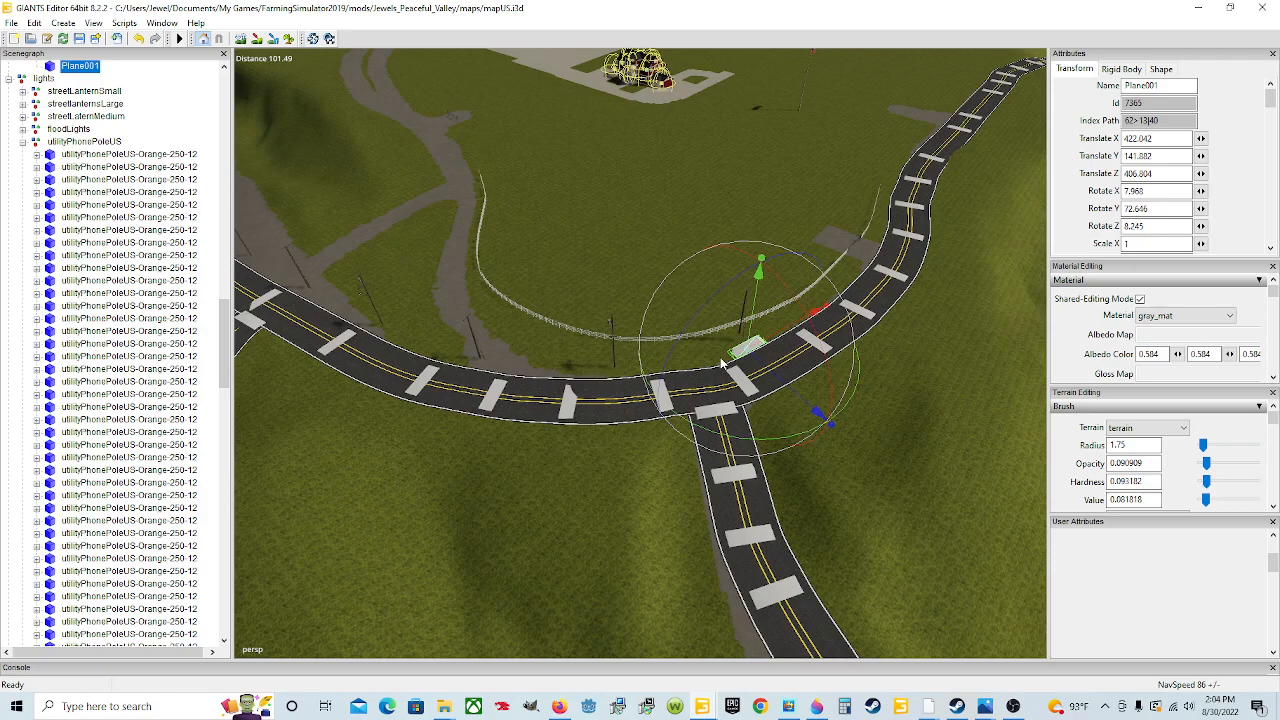
Lower the transition pole into the ground beside the slab, to a height of about Y 142.40
{"action": "left_click_drag", "start_coordinate": [752, 347], "coordinate": [537, 376], "text": "alt"}
{"action": "scroll", "coordinate": [778, 418], "scroll_direction": "up", "scroll_amount": 6}
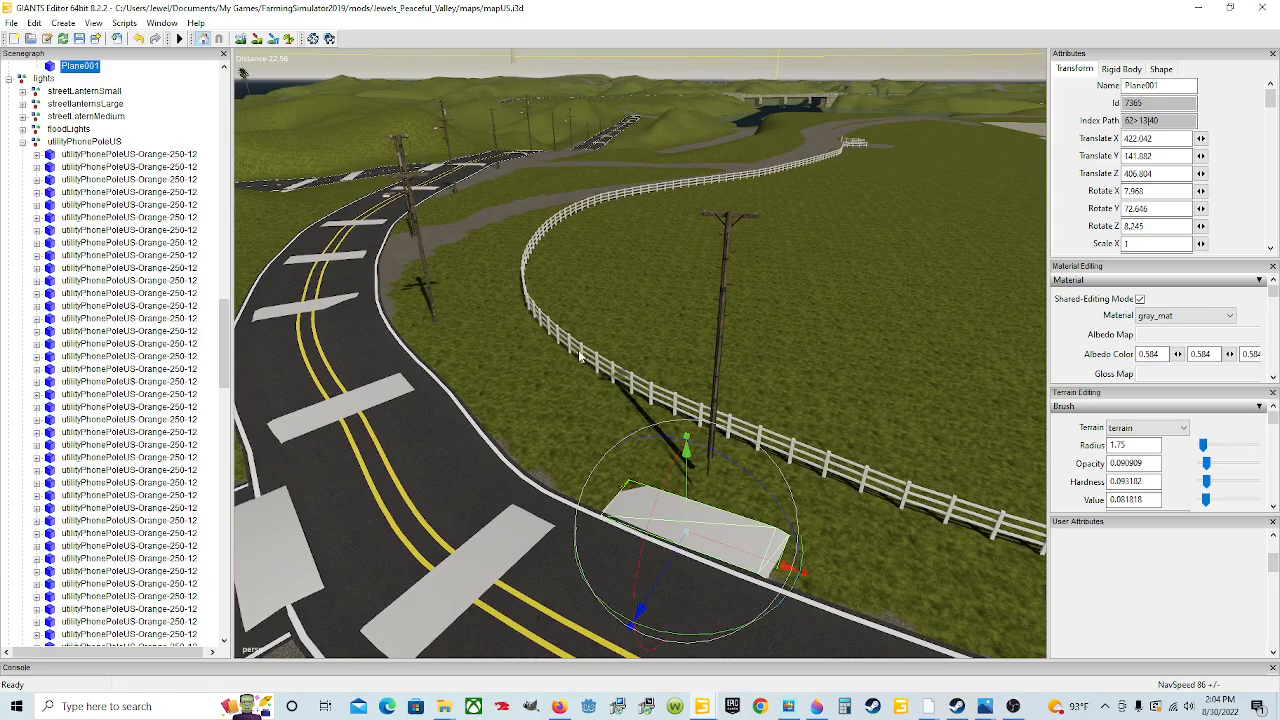
{"action": "left_click", "coordinate": [714, 378]}
{"action": "left_click_drag", "start_coordinate": [716, 396], "coordinate": [585, 408], "text": "alt"}
{"action": "scroll", "coordinate": [739, 417], "scroll_direction": "up", "scroll_amount": 5}
{"action": "scroll", "coordinate": [612, 400], "scroll_direction": "down", "scroll_amount": 5}
{"action": "scroll", "coordinate": [669, 408], "scroll_direction": "up", "scroll_amount": 5}
{"action": "scroll", "coordinate": [585, 407], "scroll_direction": "down", "scroll_amount": 4}
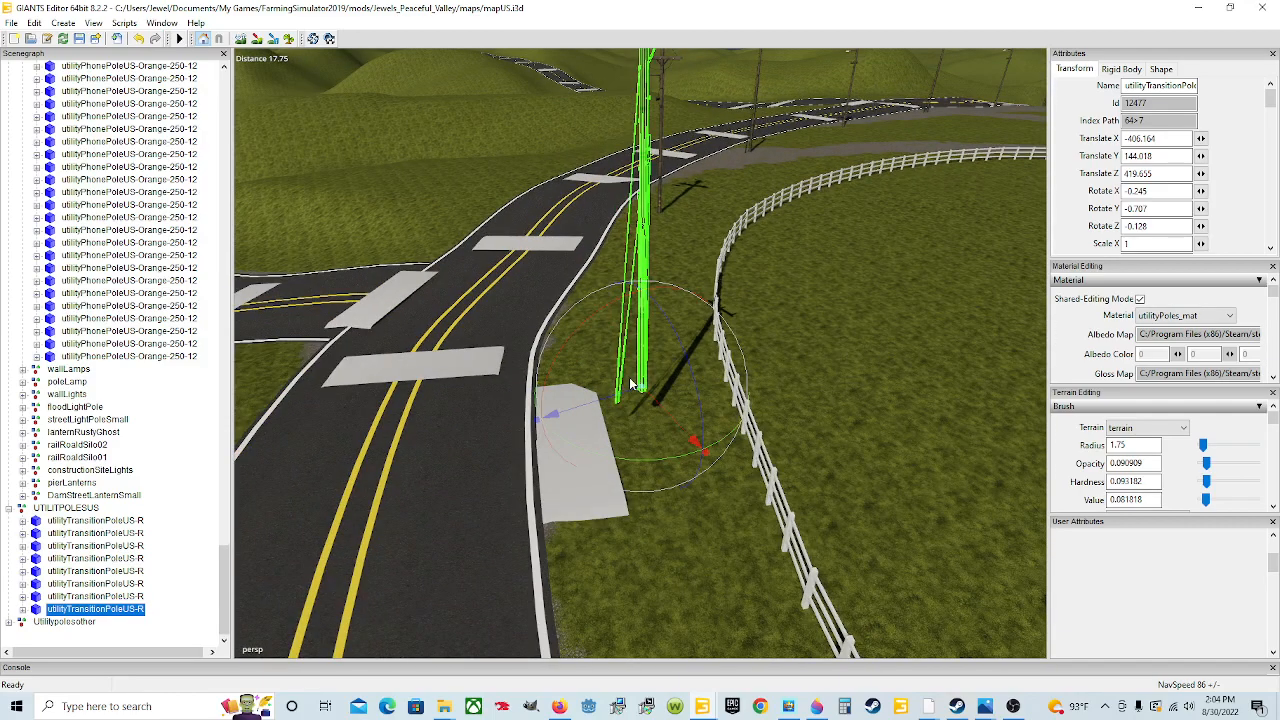
{"action": "left_click_drag", "start_coordinate": [644, 368], "coordinate": [650, 417]}
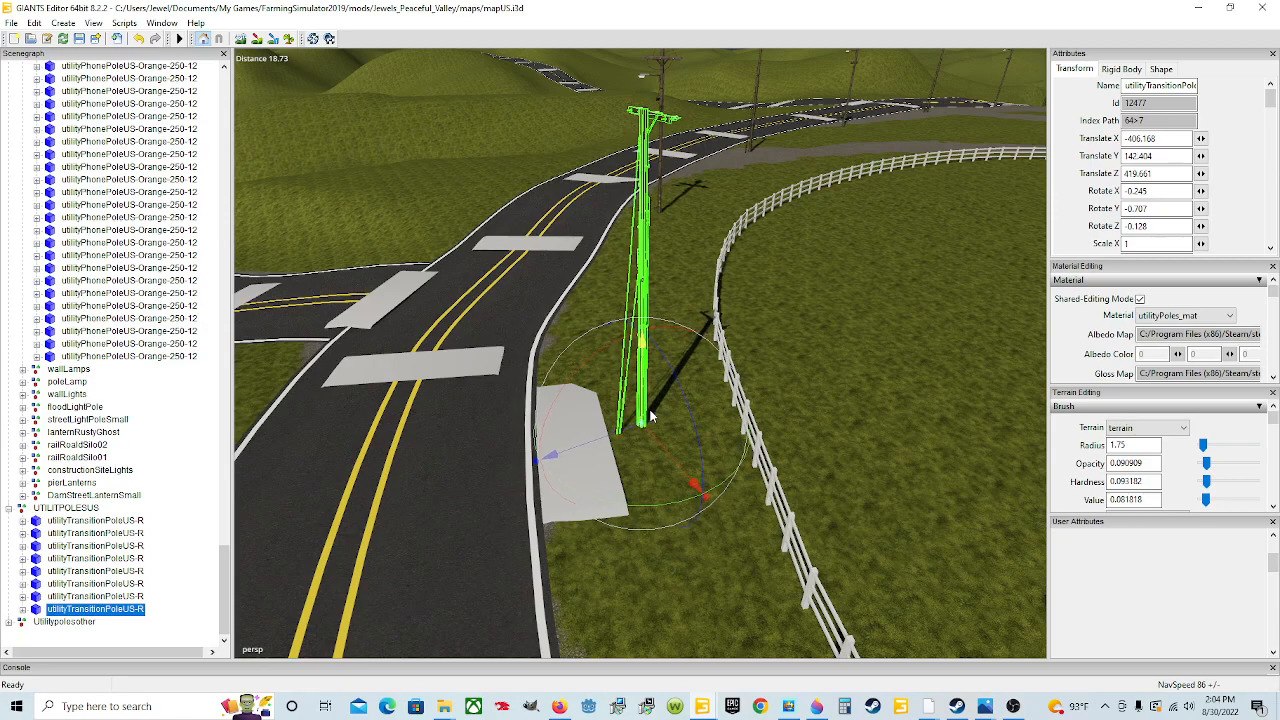
Rotate the transition pole around Y to about 66.41° and shift it against the slab, to about X -406.62, Z 420.70
{"action": "left_click_drag", "start_coordinate": [652, 510], "coordinate": [847, 471]}
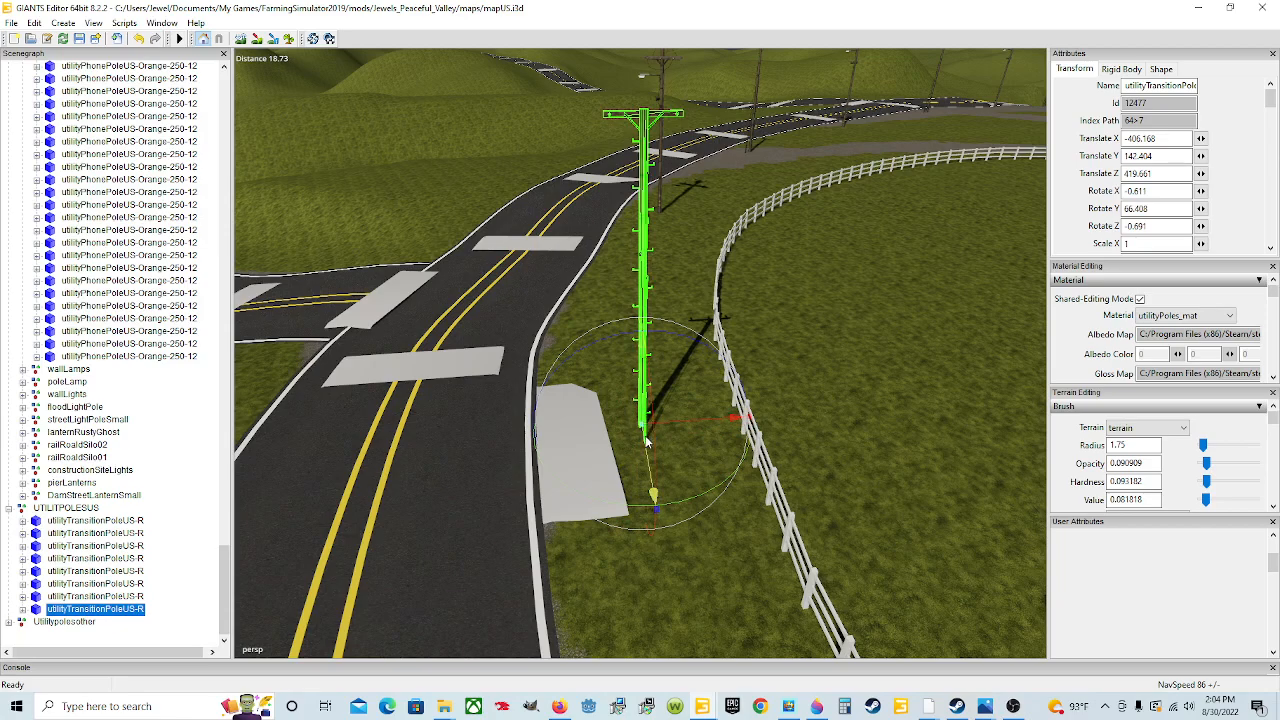
{"action": "left_click_drag", "start_coordinate": [678, 422], "coordinate": [643, 432]}
{"action": "left_click_drag", "start_coordinate": [640, 512], "coordinate": [713, 485], "text": "alt"}
{"action": "scroll", "coordinate": [490, 442], "scroll_direction": "up", "scroll_amount": 4}
{"action": "scroll", "coordinate": [692, 477], "scroll_direction": "down", "scroll_amount": 5}
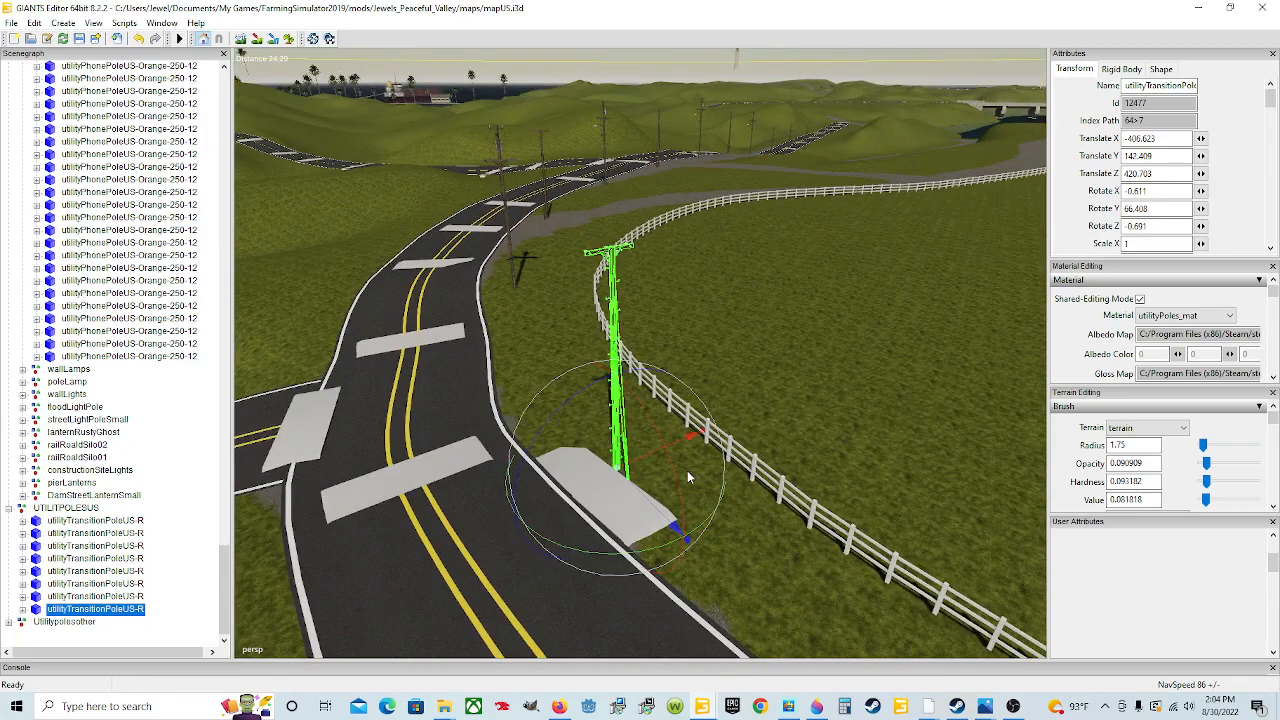
Rotate the transition pole around Y to about 54.87° to line it up with the street-lamp pole around the bend
{"action": "left_click_drag", "start_coordinate": [610, 480], "coordinate": [505, 461], "text": "alt"}
{"action": "scroll", "coordinate": [713, 465], "scroll_direction": "up", "scroll_amount": 3}
{"action": "scroll", "coordinate": [505, 461], "scroll_direction": "up", "scroll_amount": 2}
{"action": "scroll", "coordinate": [664, 592], "scroll_direction": "down", "scroll_amount": 3}
{"action": "left_click_drag", "start_coordinate": [666, 550], "coordinate": [616, 523], "text": "alt"}
{"action": "scroll", "coordinate": [616, 523], "scroll_direction": "up", "scroll_amount": 3}
{"action": "scroll", "coordinate": [616, 522], "scroll_direction": "up", "scroll_amount": 2}
{"action": "left_click_drag", "start_coordinate": [723, 523], "coordinate": [934, 542], "text": "alt"}
{"action": "left_click_drag", "start_coordinate": [558, 469], "coordinate": [666, 517], "text": "alt"}
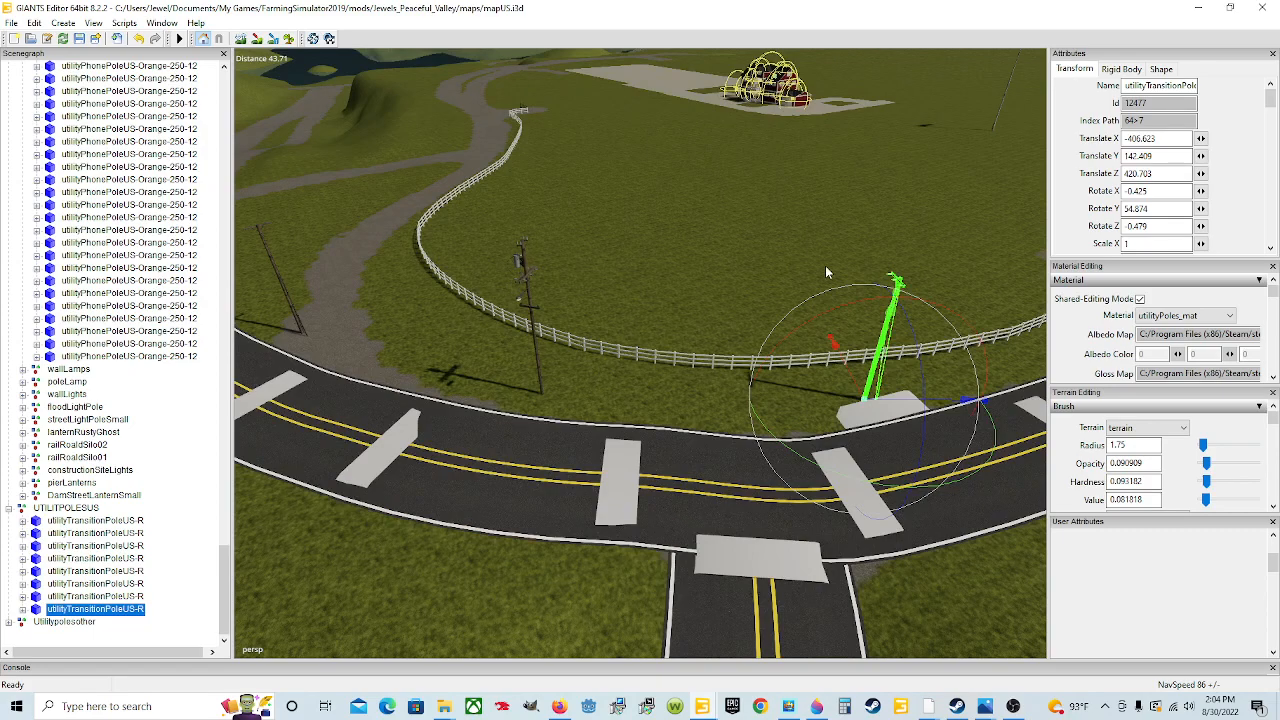
Check the transition pole's alignment with the other poles around the bend and save the map
{"action": "mouse_move", "coordinate": [686, 498]}
{"action": "left_mouse_down", "text": "alt"}
{"action": "mouse_move", "coordinate": [658, 506]}
{"action": "mouse_move", "coordinate": [773, 501]}
{"action": "mouse_move", "coordinate": [819, 463]}
{"action": "mouse_move", "coordinate": [677, 484]}
{"action": "mouse_move", "coordinate": [690, 477]}
{"action": "left_mouse_up", "text": "alt"}
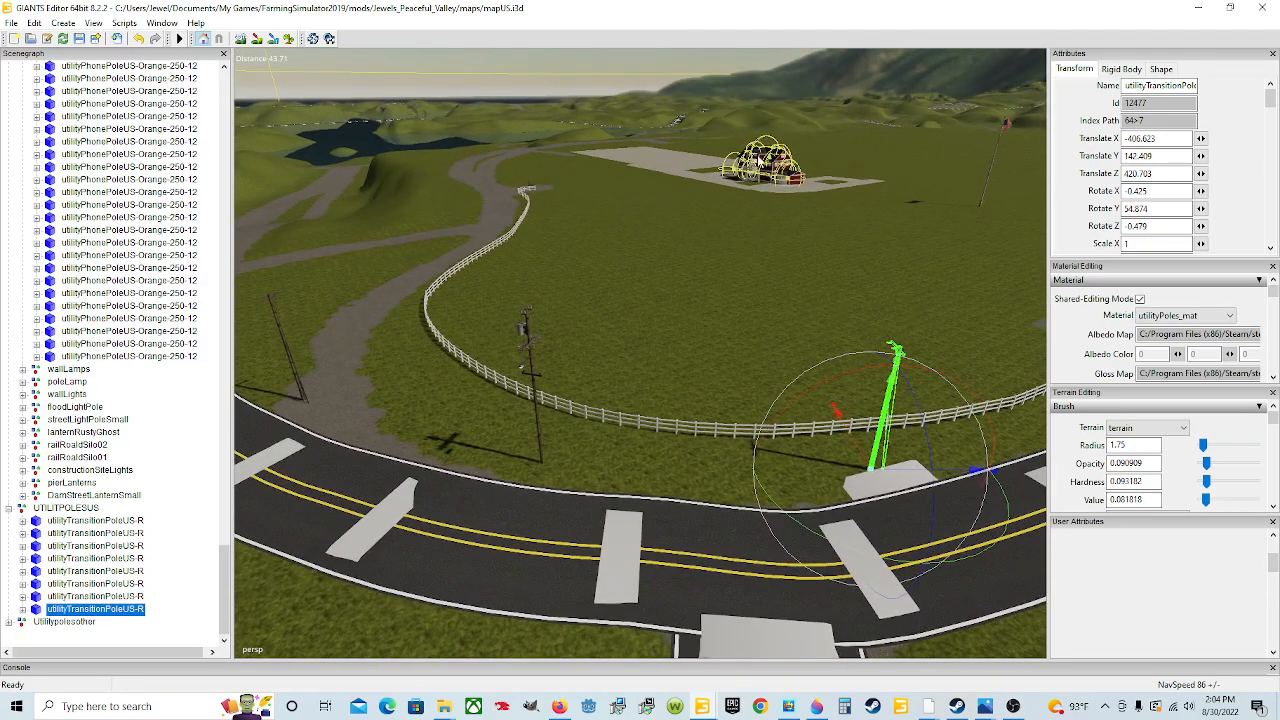
{"action": "left_click_drag", "start_coordinate": [645, 372], "coordinate": [764, 410], "text": "alt"}
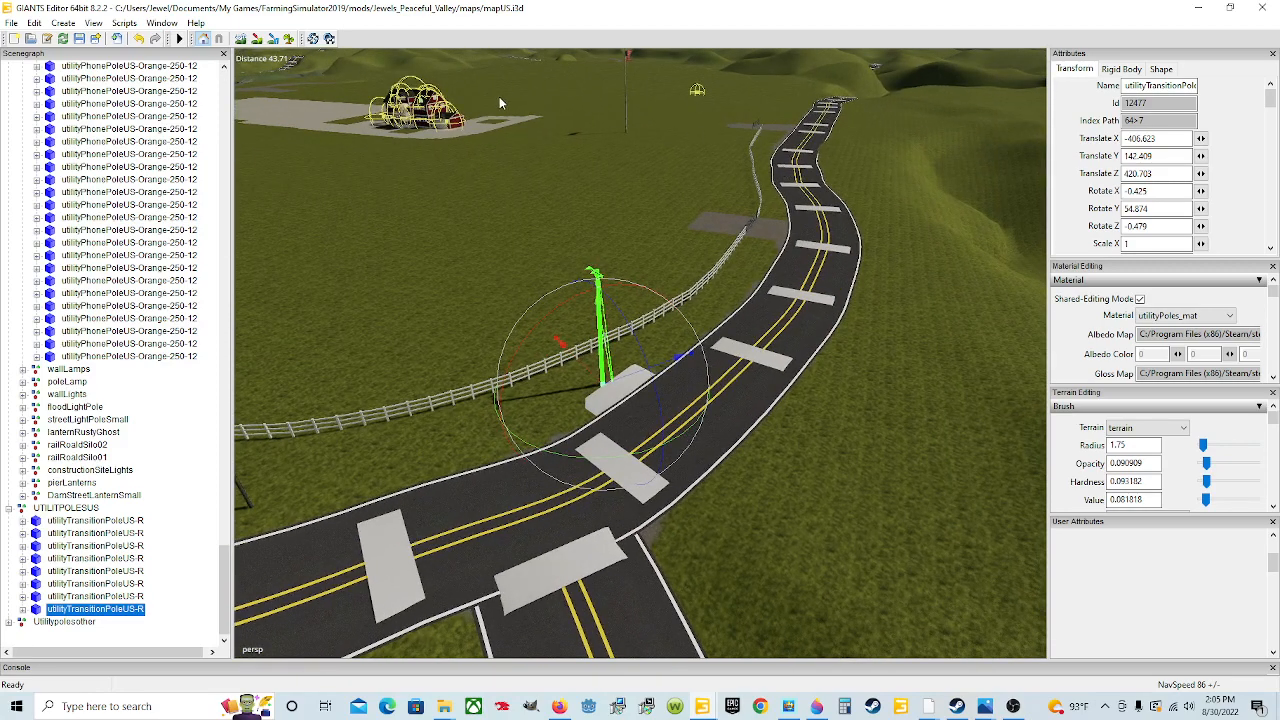
{"action": "left_click_drag", "start_coordinate": [372, 316], "coordinate": [377, 185], "text": "alt"}
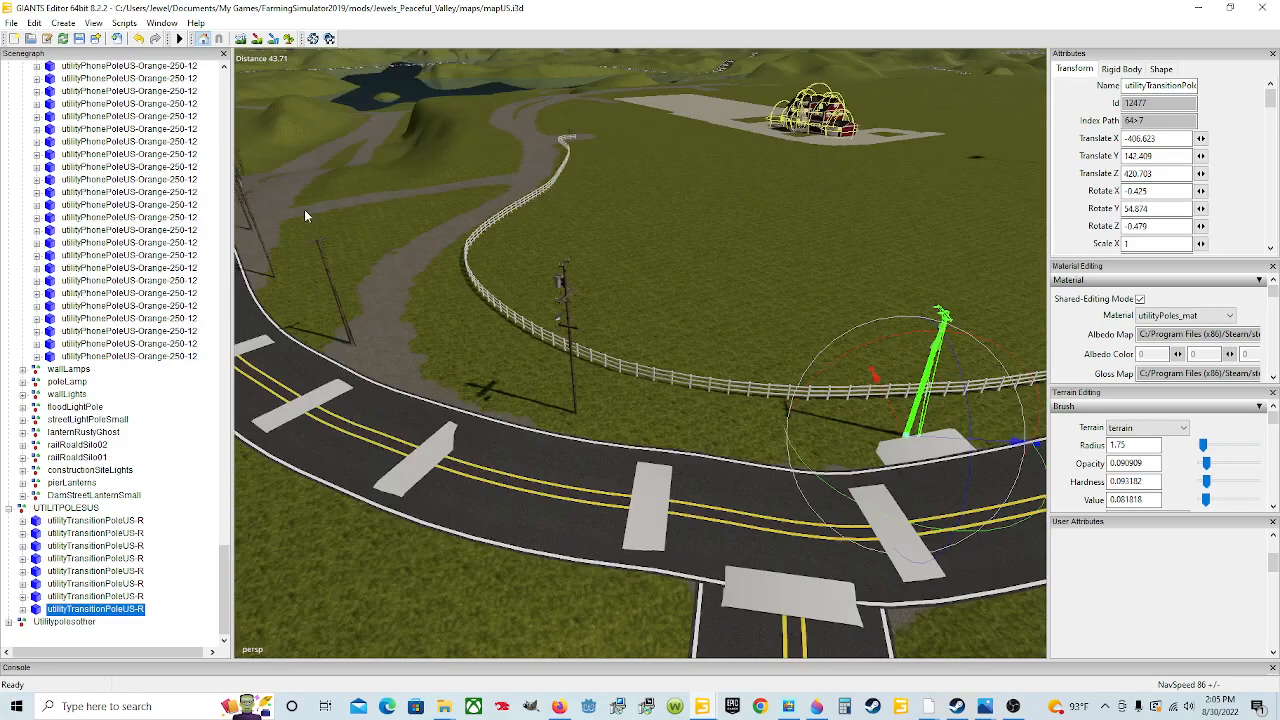
{"action": "left_click_drag", "start_coordinate": [701, 408], "coordinate": [790, 458], "text": "alt"}
{"action": "scroll", "coordinate": [806, 454], "scroll_direction": "up", "scroll_amount": 4}
{"action": "scroll", "coordinate": [768, 446], "scroll_direction": "down", "scroll_amount": 4}
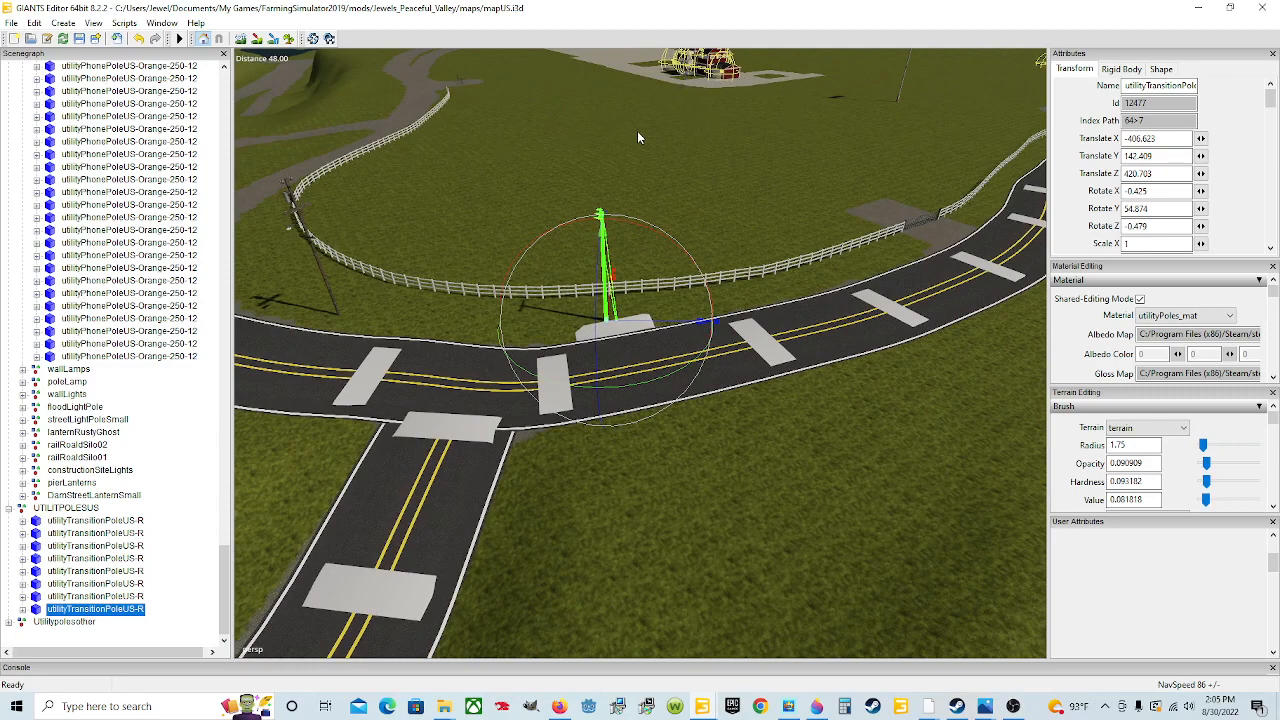
{"action": "left_click_drag", "start_coordinate": [800, 279], "coordinate": [613, 347], "text": "alt"}
{"action": "scroll", "coordinate": [677, 385], "scroll_direction": "up", "scroll_amount": 2}
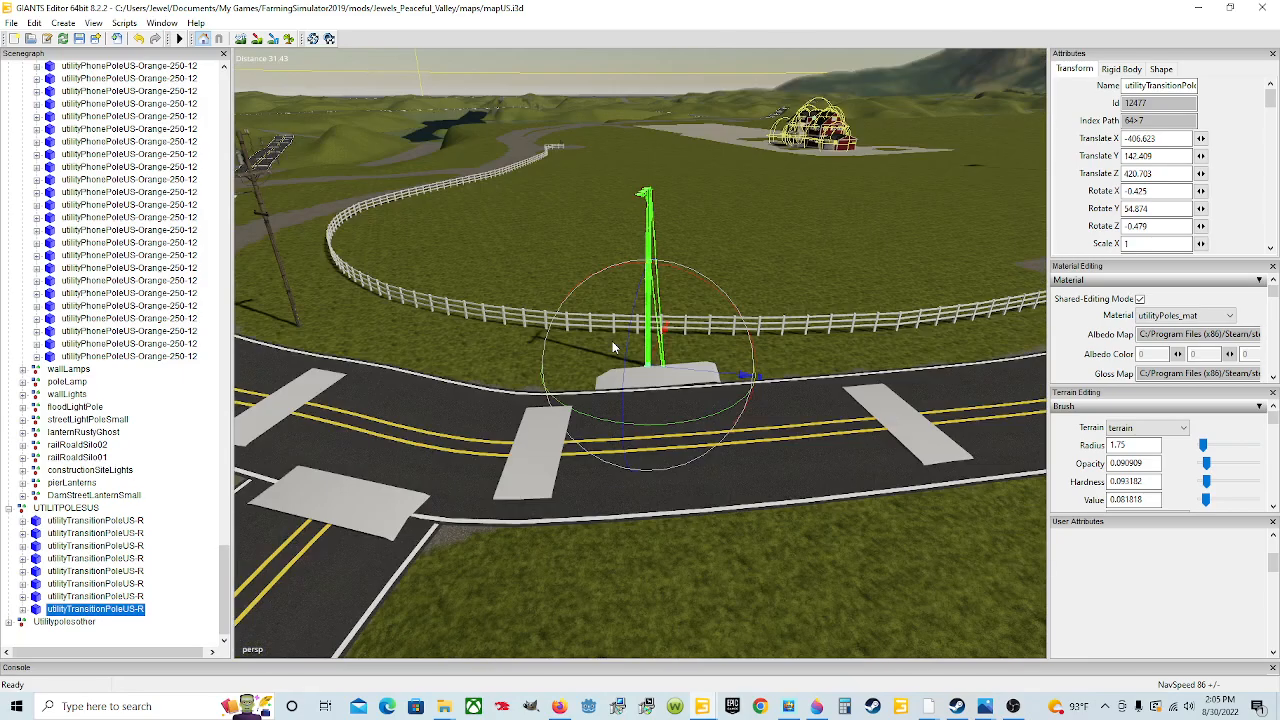
{"action": "left_click", "coordinate": [80, 38]}
Move the gray slab along the road edge past the transition pole, to about X 426.90, Y 142.66, Z 389.36, rotated to about 11.20°, 77.71°, 11.59°
{"action": "mouse_move", "coordinate": [806, 392]}
{"action": "right_mouse_down"}
{"action": "mouse_move", "coordinate": [706, 419]}
{"action": "mouse_move", "coordinate": [790, 396]}
{"action": "right_mouse_up"}
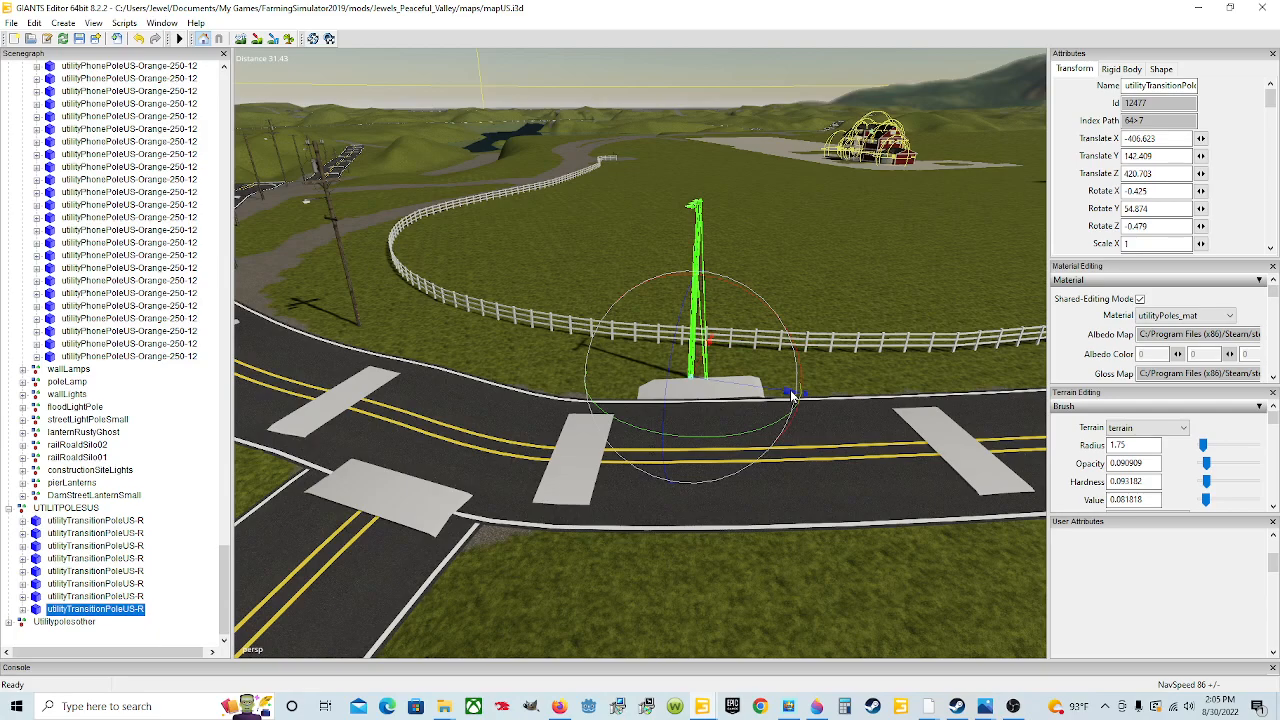
{"action": "right_click_drag", "start_coordinate": [790, 391], "coordinate": [835, 387]}
{"action": "left_click", "coordinate": [574, 409]}
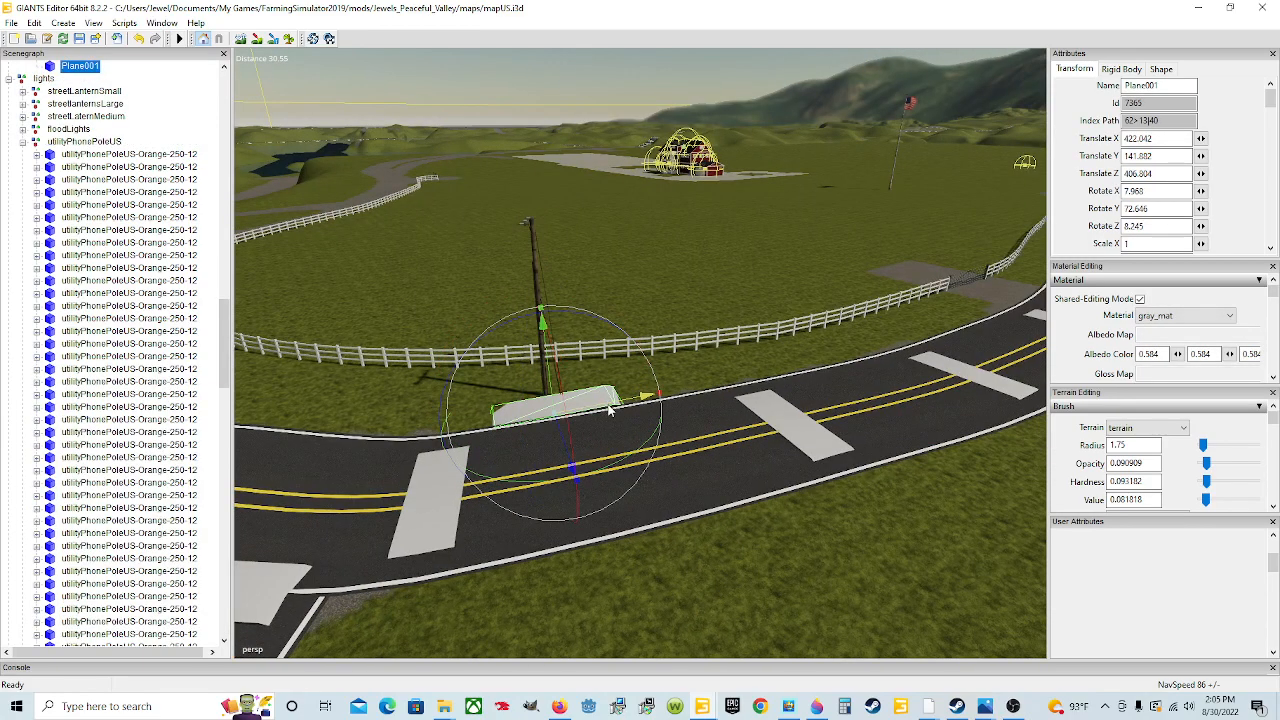
{"action": "left_click_drag", "start_coordinate": [625, 404], "coordinate": [926, 376]}
{"action": "right_click_drag", "start_coordinate": [846, 459], "coordinate": [895, 447]}
{"action": "scroll", "coordinate": [897, 432], "scroll_direction": "up", "scroll_amount": 5}
{"action": "left_click_drag", "start_coordinate": [622, 527], "coordinate": [612, 551]}
{"action": "right_click_drag", "start_coordinate": [690, 572], "coordinate": [681, 547]}
{"action": "scroll", "coordinate": [681, 547], "scroll_direction": "up", "scroll_amount": 3}
{"action": "left_click_drag", "start_coordinate": [681, 543], "coordinate": [698, 488], "text": "alt"}
{"action": "scroll", "coordinate": [782, 568], "scroll_direction": "up", "scroll_amount": 4}
{"action": "scroll", "coordinate": [777, 558], "scroll_direction": "down", "scroll_amount": 4}
{"action": "scroll", "coordinate": [734, 504], "scroll_direction": "up", "scroll_amount": 4}
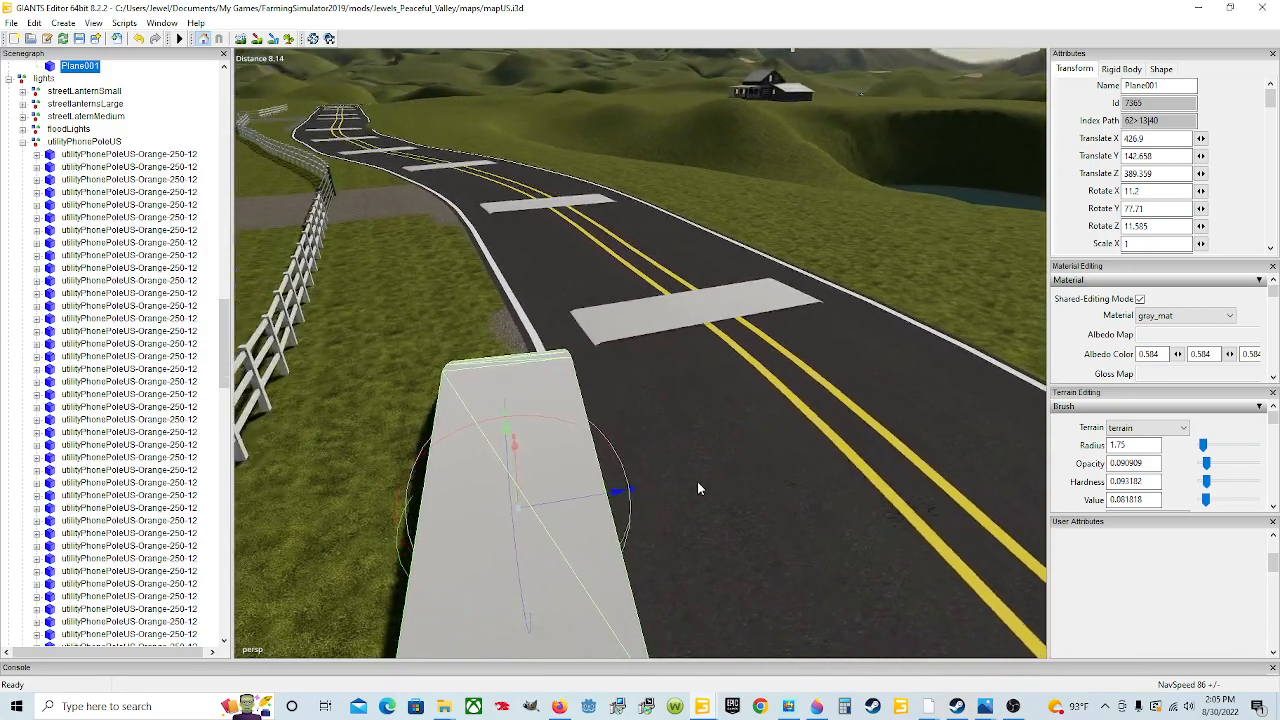
Shift the slab toward the fence to about X 426.55, Z 389.29, and rotate it to about 14.13°, 80.25°, 14.57°
{"action": "scroll", "coordinate": [698, 488], "scroll_direction": "down", "scroll_amount": 5}
{"action": "left_click_drag", "start_coordinate": [673, 417], "coordinate": [664, 419]}
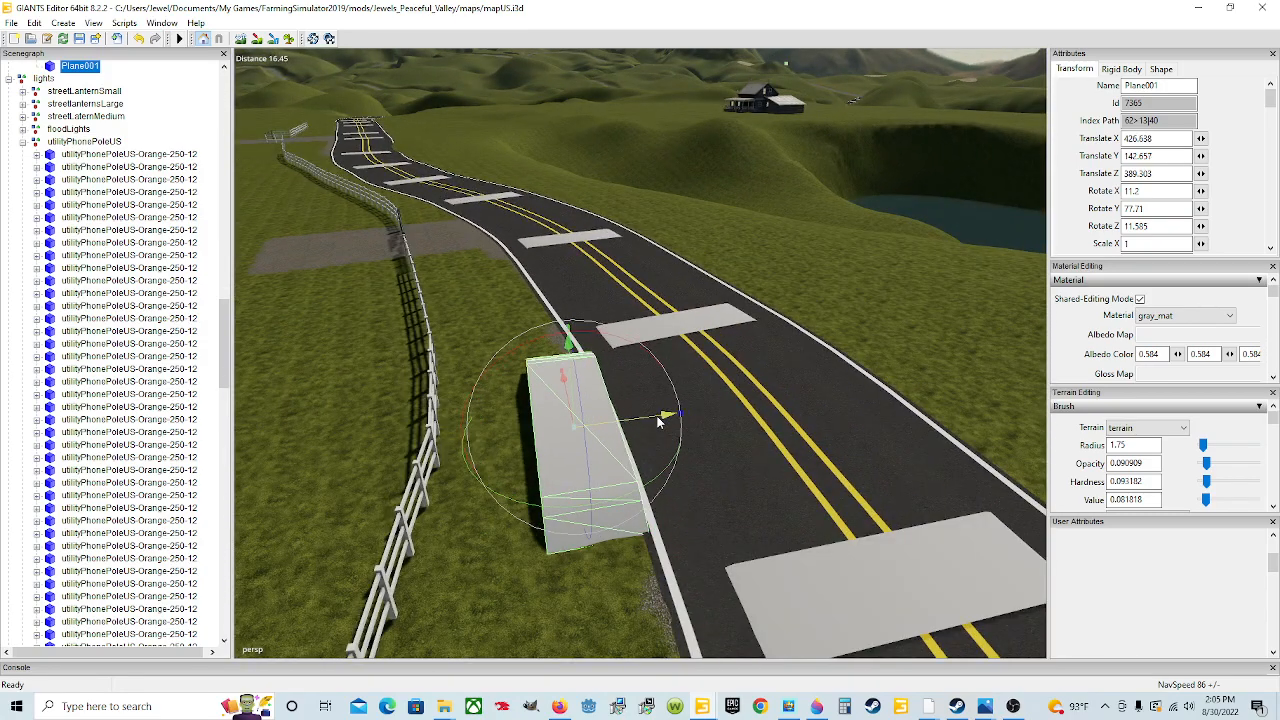
{"action": "left_click_drag", "start_coordinate": [634, 490], "coordinate": [640, 492]}
{"action": "left_click_drag", "start_coordinate": [717, 487], "coordinate": [767, 463], "text": "alt"}
{"action": "scroll", "coordinate": [715, 481], "scroll_direction": "up", "scroll_amount": 4}
{"action": "scroll", "coordinate": [678, 491], "scroll_direction": "down", "scroll_amount": 3}
{"action": "scroll", "coordinate": [714, 521], "scroll_direction": "up", "scroll_amount": 4}
{"action": "scroll", "coordinate": [459, 497], "scroll_direction": "down", "scroll_amount": 3}
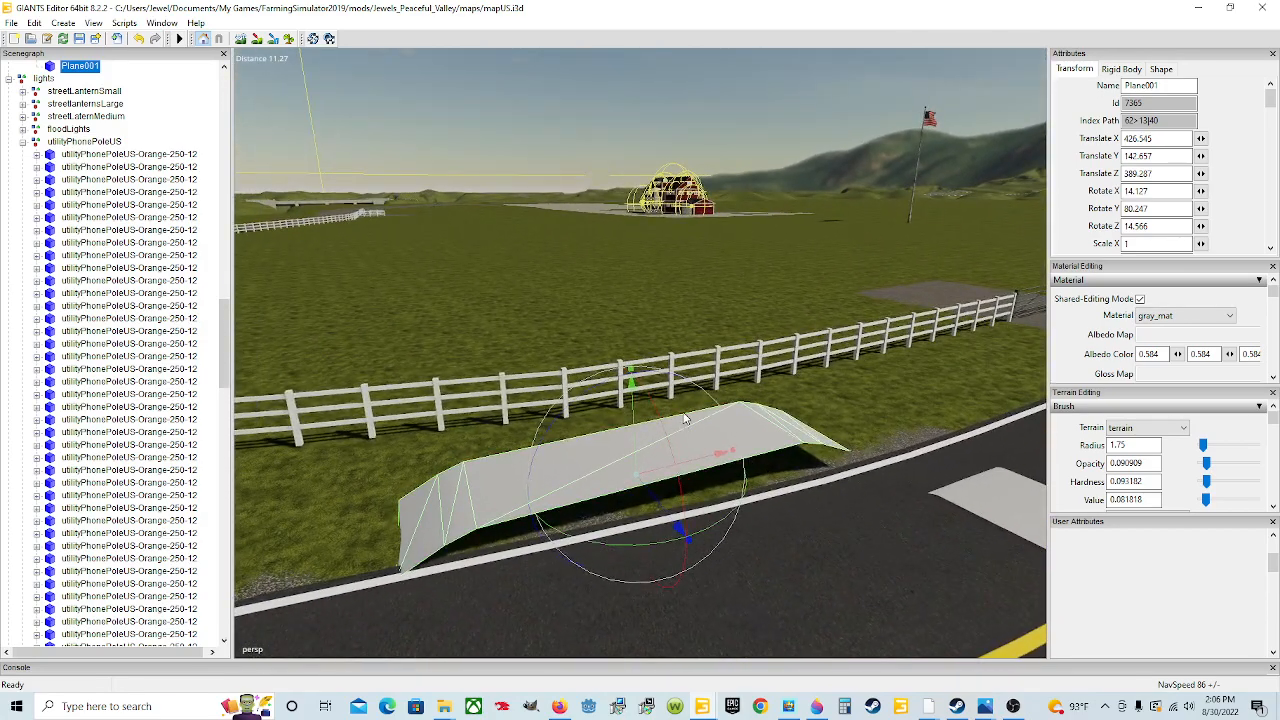
Lower the slab onto the road edge at about X 426.46, Y 141.99, Z 389.30, rotated to about -10.65°, 78.27°, -9.66°
{"action": "left_click_drag", "start_coordinate": [612, 422], "coordinate": [646, 474]}
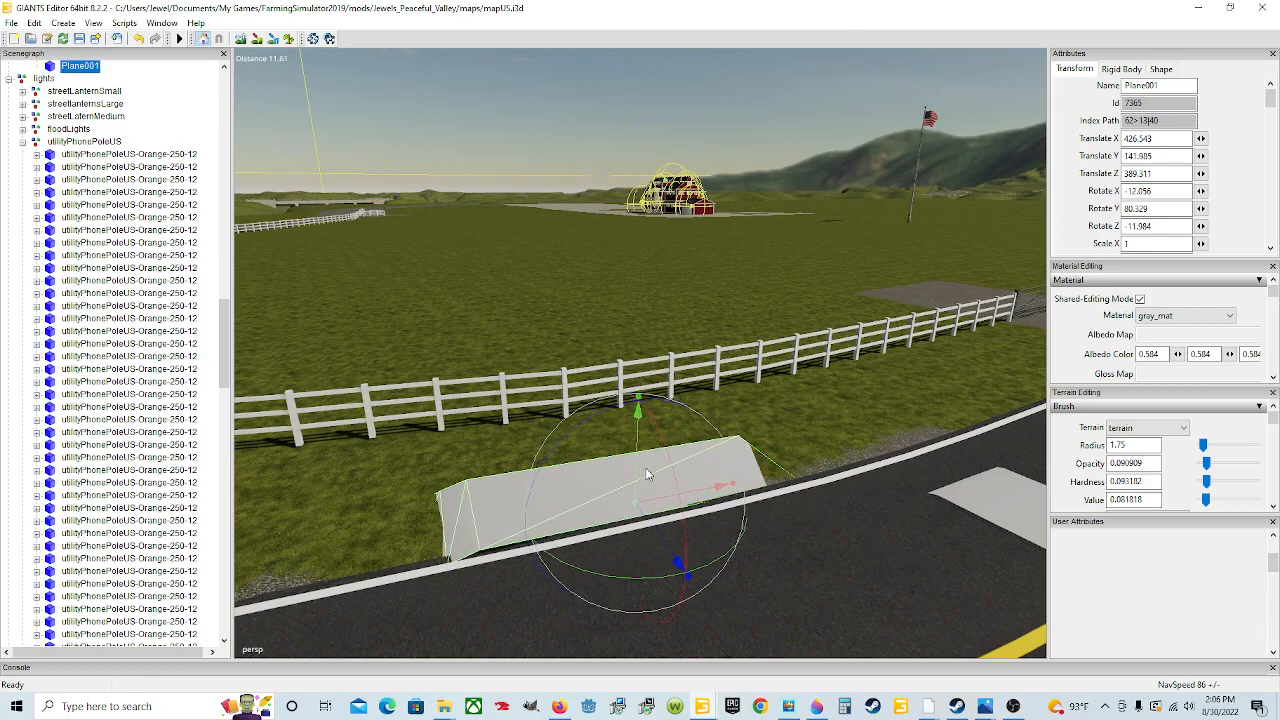
{"action": "left_click_drag", "start_coordinate": [651, 524], "coordinate": [512, 500]}
{"action": "scroll", "coordinate": [610, 510], "scroll_direction": "up", "scroll_amount": 6}
{"action": "scroll", "coordinate": [698, 521], "scroll_direction": "down", "scroll_amount": 5}
{"action": "scroll", "coordinate": [698, 521], "scroll_direction": "down", "scroll_amount": 5}
{"action": "scroll", "coordinate": [554, 482], "scroll_direction": "up", "scroll_amount": 3}
{"action": "scroll", "coordinate": [512, 500], "scroll_direction": "up", "scroll_amount": 5}
{"action": "left_click_drag", "start_coordinate": [705, 499], "coordinate": [816, 540]}
{"action": "scroll", "coordinate": [785, 517], "scroll_direction": "down", "scroll_amount": 5}
{"action": "scroll", "coordinate": [816, 540], "scroll_direction": "up", "scroll_amount": 2}
{"action": "left_click_drag", "start_coordinate": [683, 451], "coordinate": [678, 449]}
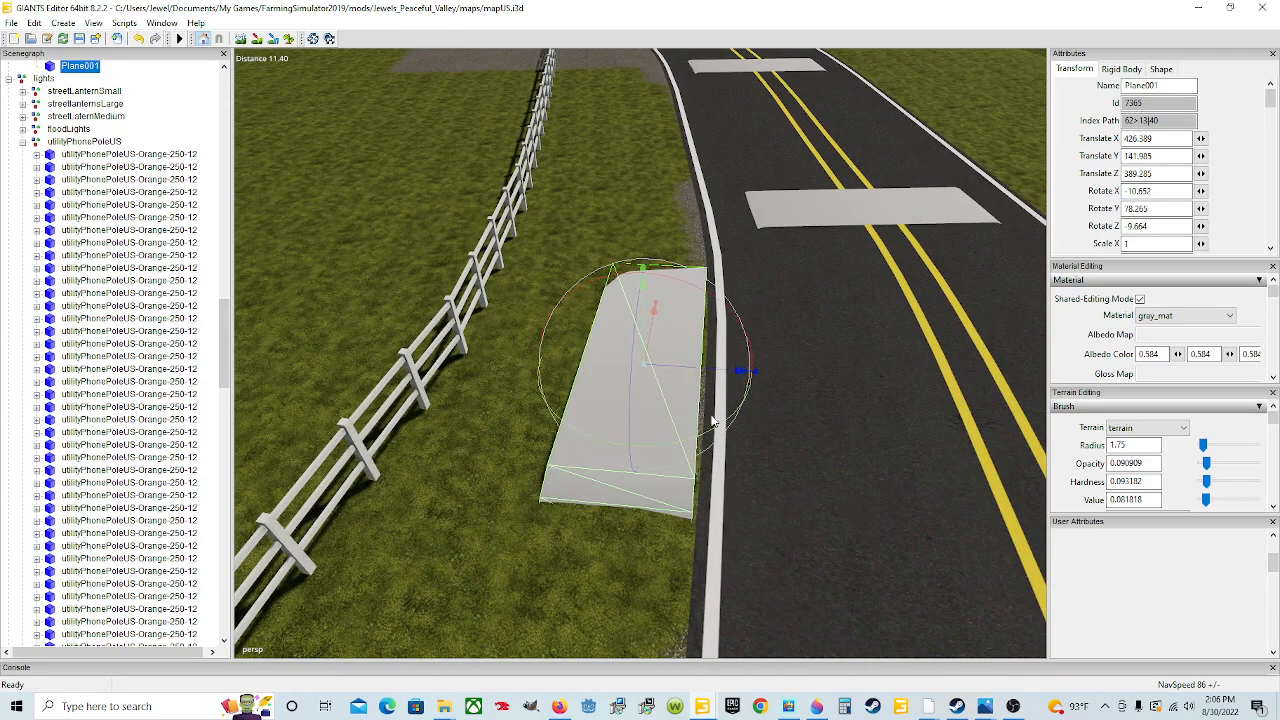
{"action": "left_click_drag", "start_coordinate": [732, 371], "coordinate": [594, 419]}
Move the slab farther along the road edge to about X 427.11, Y 142.18, Z 386.09, rotated to about 2.94°, 78.46°, 4.21°
{"action": "scroll", "coordinate": [594, 419], "scroll_direction": "down", "scroll_amount": 6}
{"action": "left_click_drag", "start_coordinate": [724, 470], "coordinate": [640, 472], "text": "alt"}
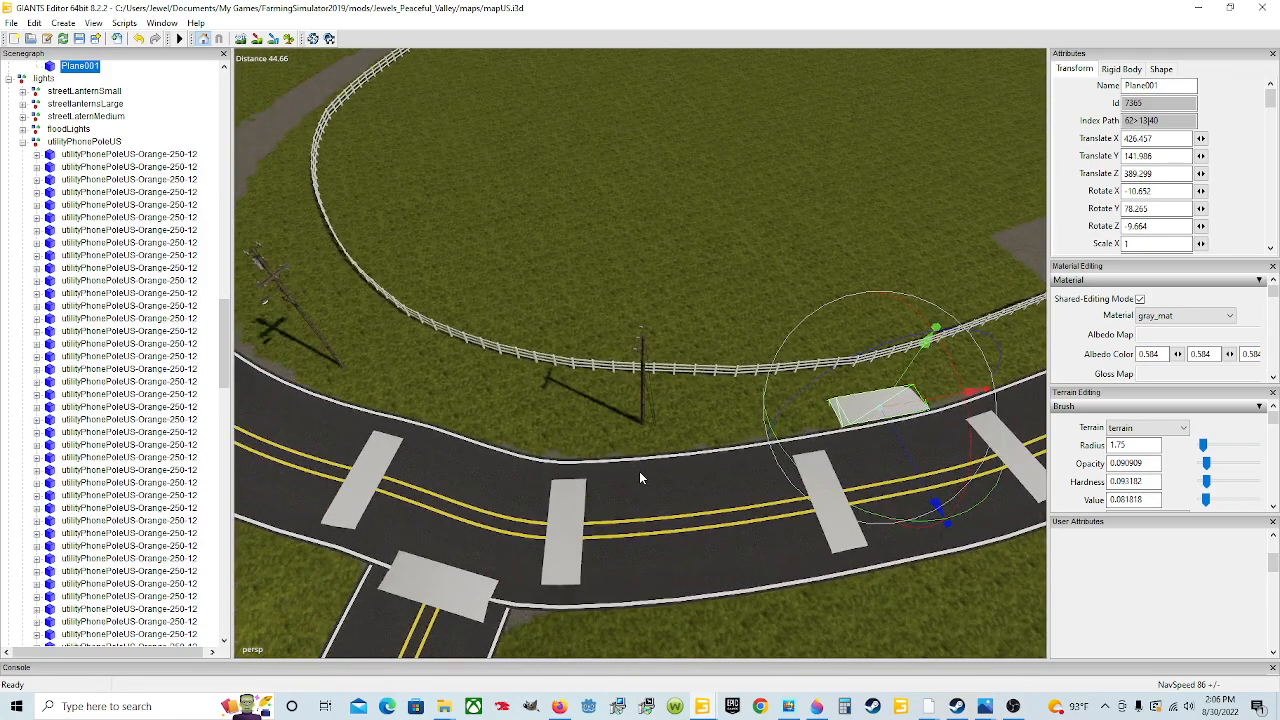
{"action": "scroll", "coordinate": [640, 472], "scroll_direction": "down", "scroll_amount": 1}
{"action": "left_click_drag", "start_coordinate": [874, 395], "coordinate": [857, 338]}
{"action": "scroll", "coordinate": [872, 437], "scroll_direction": "up", "scroll_amount": 3}
{"action": "left_click_drag", "start_coordinate": [800, 466], "coordinate": [923, 457], "text": "alt"}
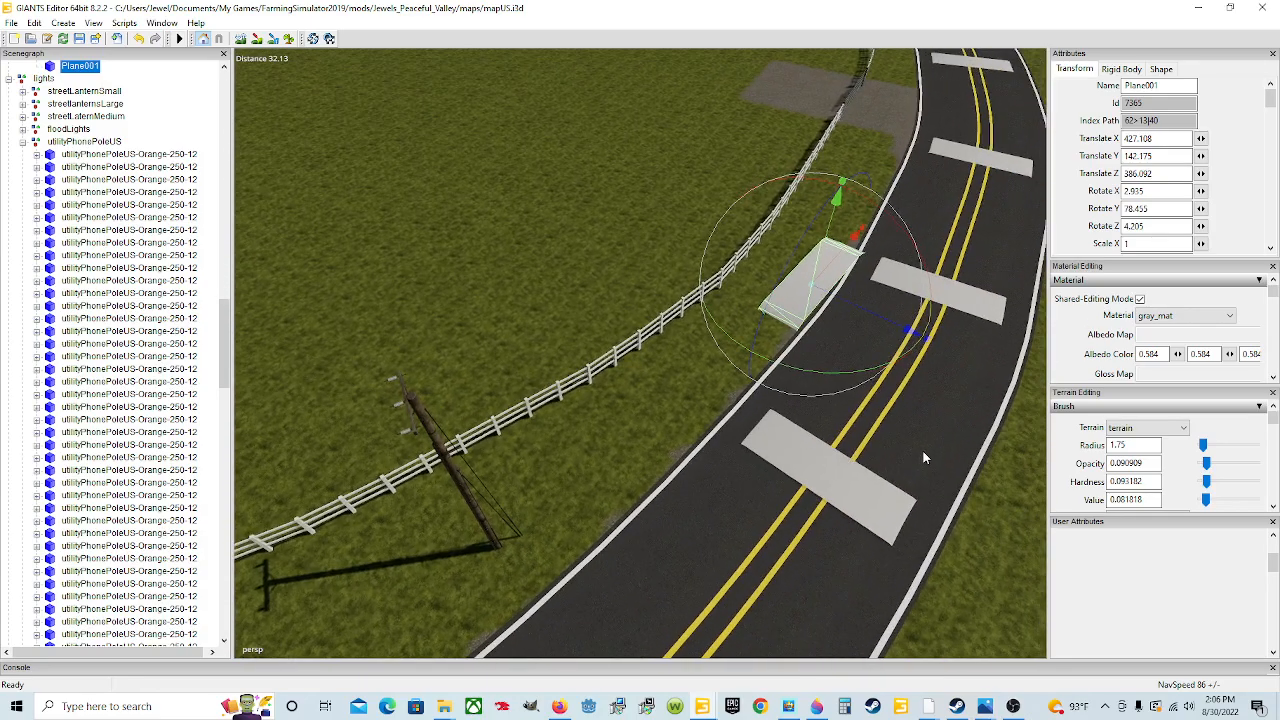
Align the slab with the white road line, rotated to about 4.11°, 81.79°, 5.40°, at about X 427.08, Z 386.09
{"action": "scroll", "coordinate": [923, 457], "scroll_direction": "up", "scroll_amount": 2}
{"action": "left_click_drag", "start_coordinate": [761, 484], "coordinate": [826, 415], "text": "alt"}
{"action": "scroll", "coordinate": [828, 420], "scroll_direction": "up", "scroll_amount": 4}
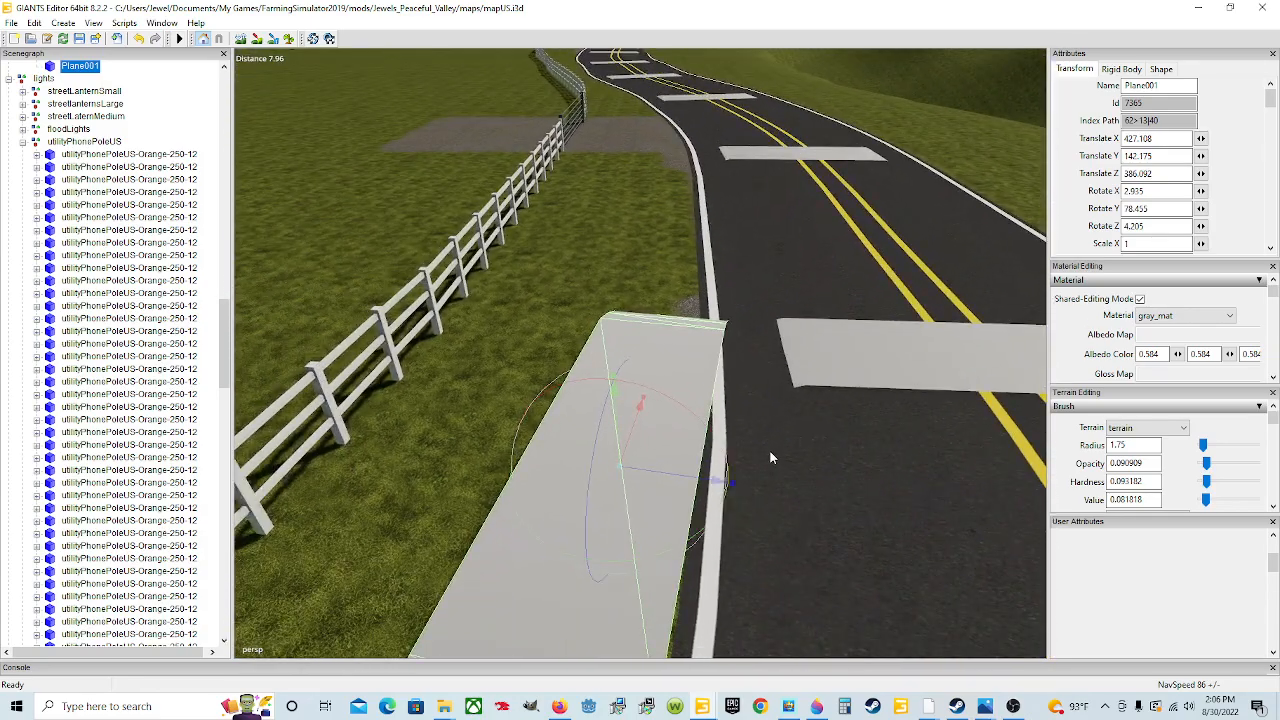
{"action": "left_click_drag", "start_coordinate": [705, 526], "coordinate": [709, 522]}
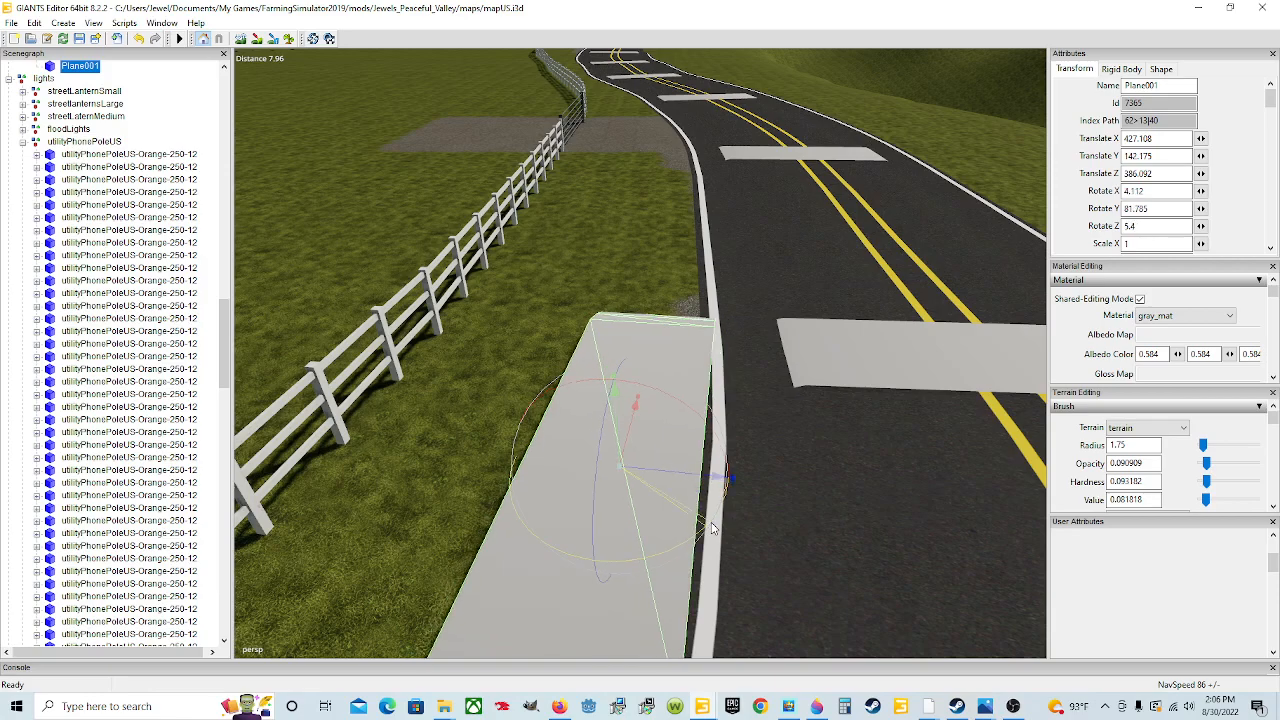
{"action": "left_click_drag", "start_coordinate": [715, 473], "coordinate": [712, 473]}
{"action": "scroll", "coordinate": [716, 476], "scroll_direction": "down", "scroll_amount": 5}
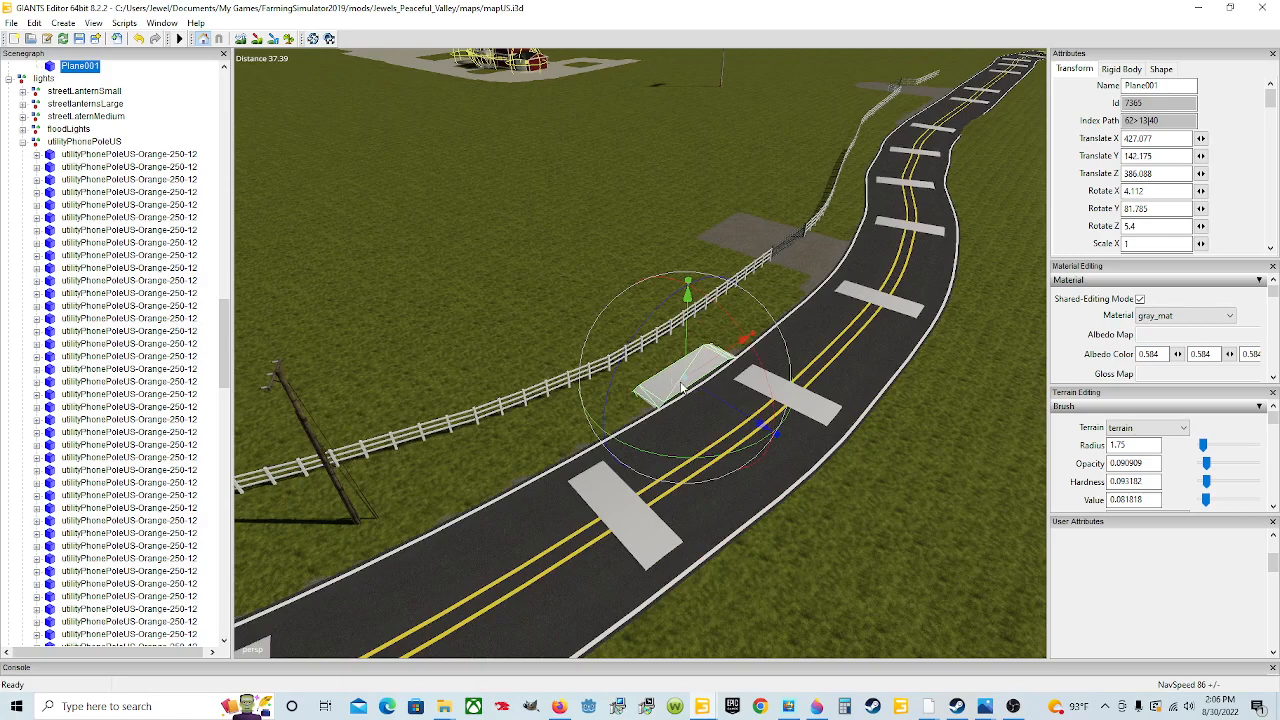
Place the next unused utilityPhonePoleUS street-lamp pole beside the slab, at about X -385.04, Y 142.41, Z 425.31
{"action": "left_click_drag", "start_coordinate": [681, 382], "coordinate": [560, 418], "text": "alt"}
{"action": "scroll", "coordinate": [516, 388], "scroll_direction": "down", "scroll_amount": 3}
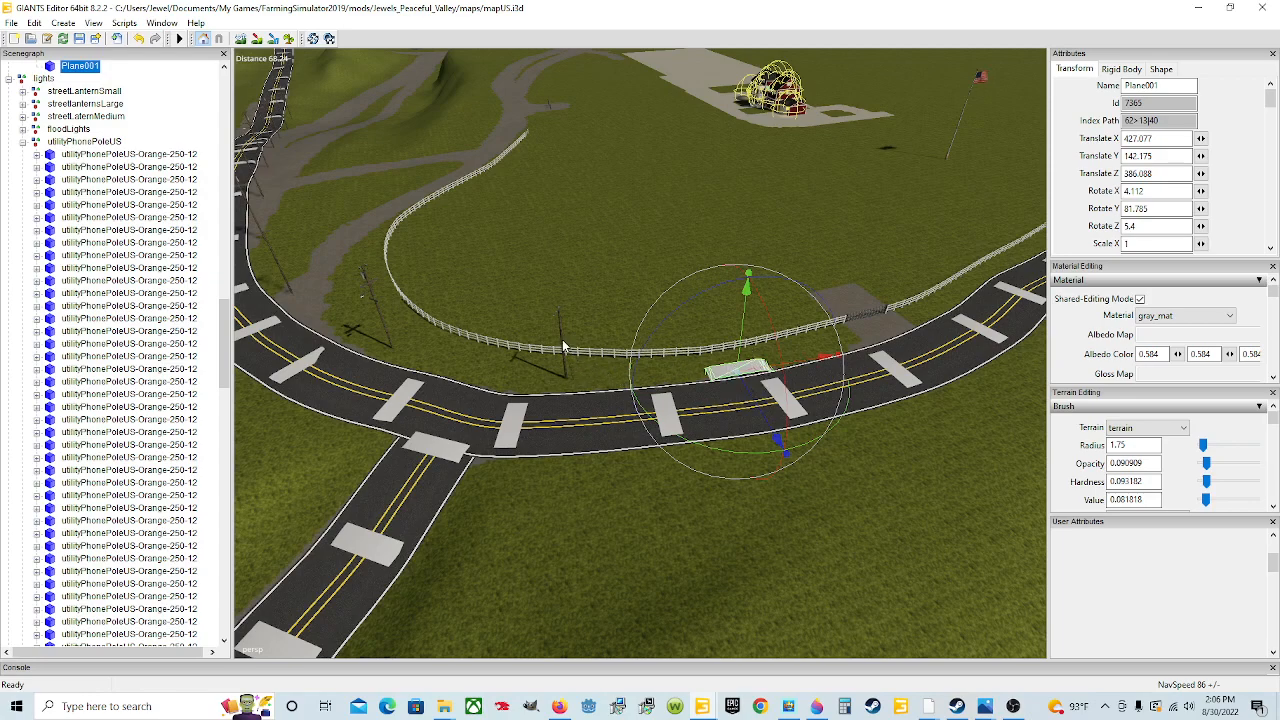
{"action": "left_click", "coordinate": [371, 296]}
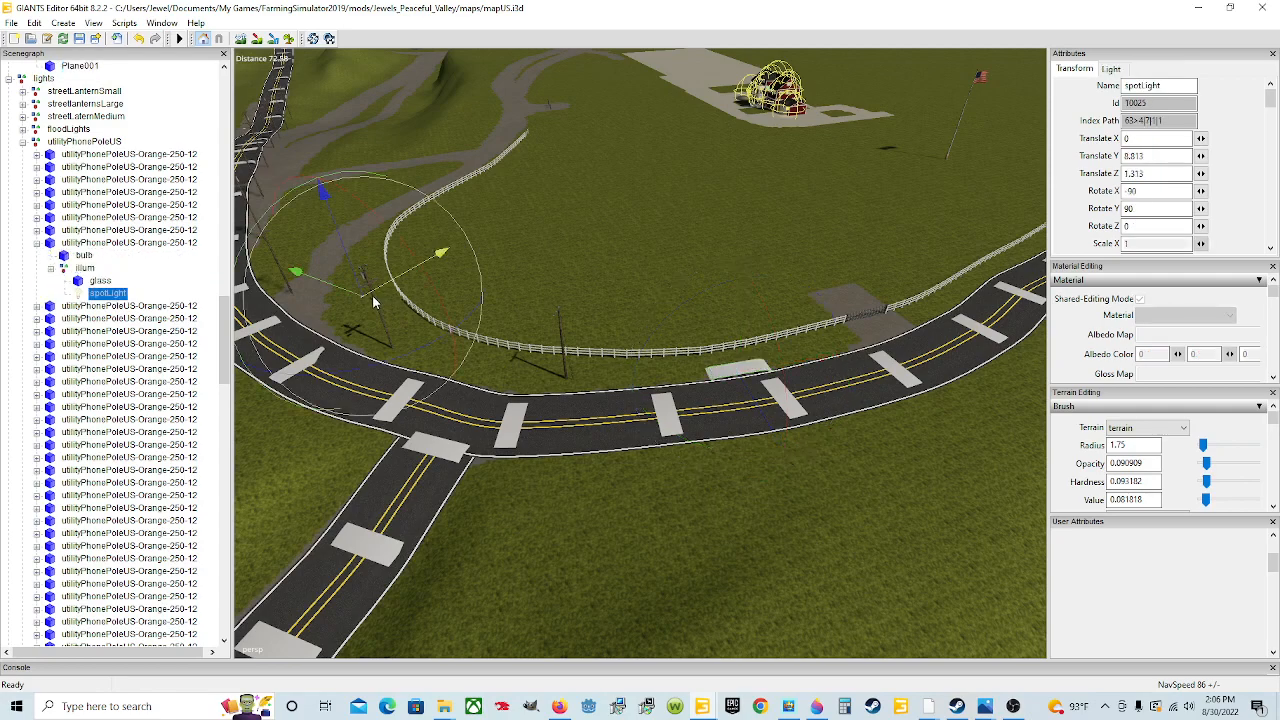
{"action": "left_click", "coordinate": [376, 308]}
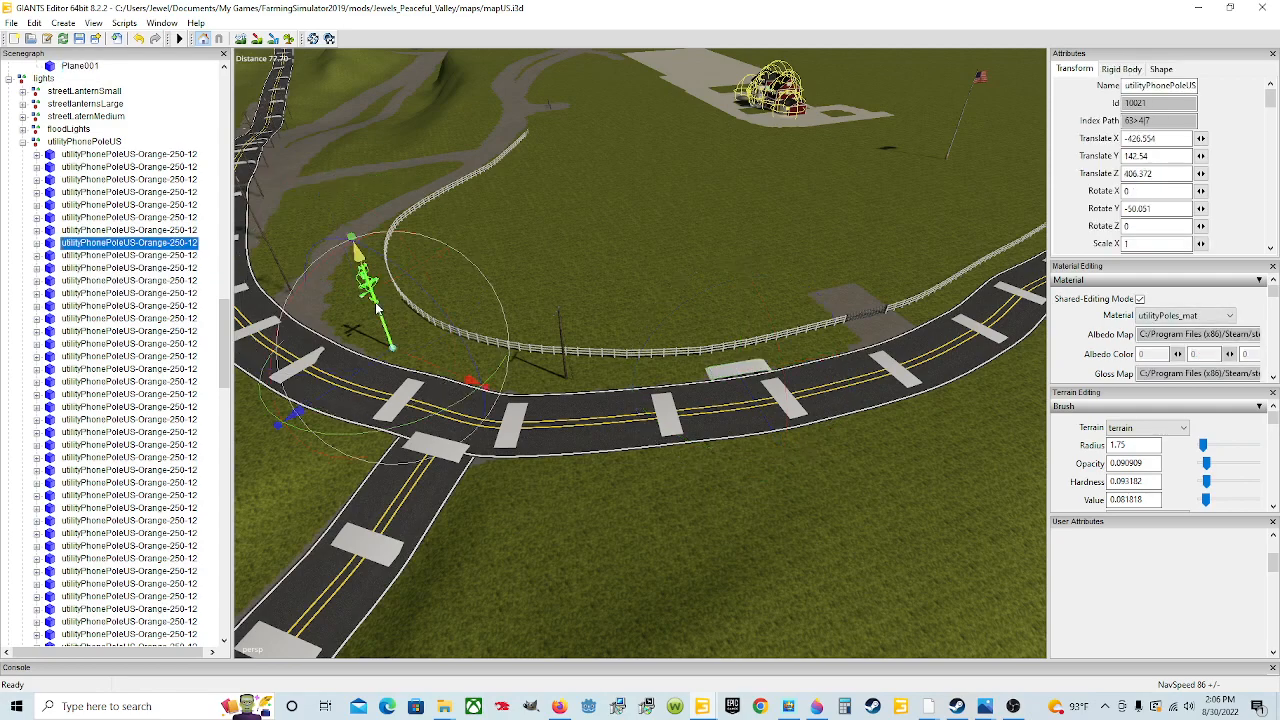
{"action": "left_click", "coordinate": [354, 300]}
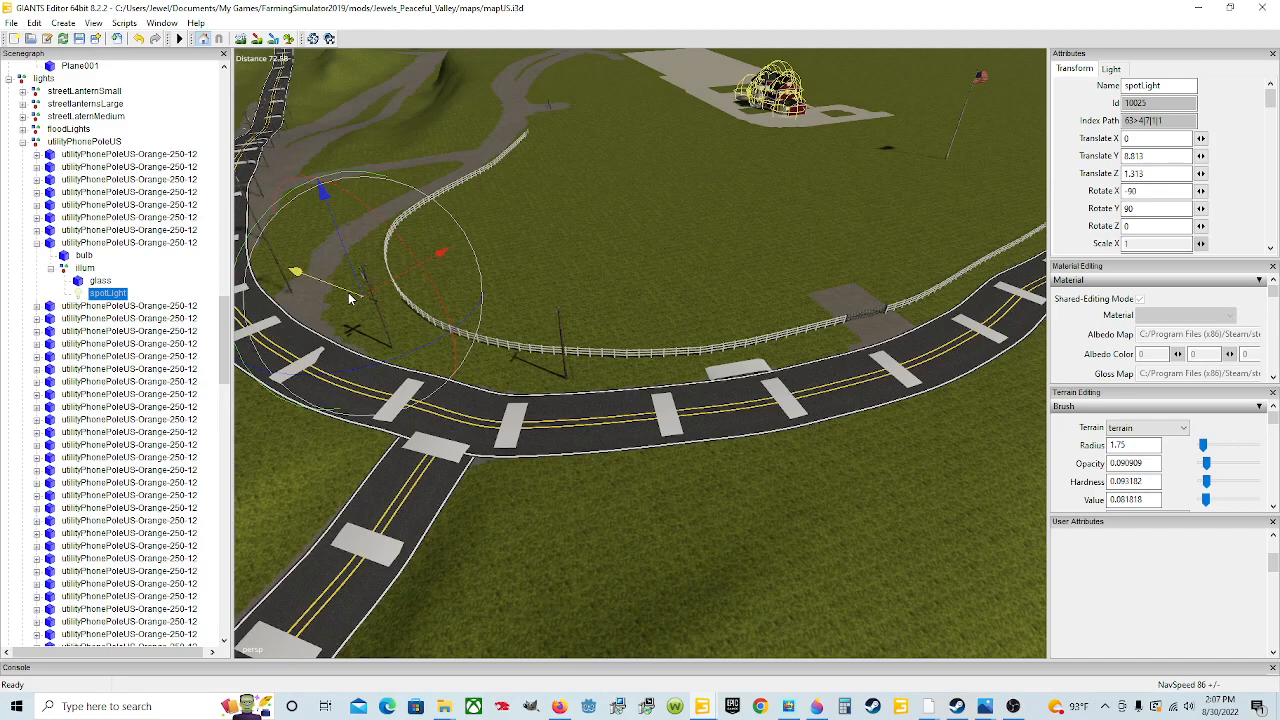
{"action": "left_click", "coordinate": [376, 305]}
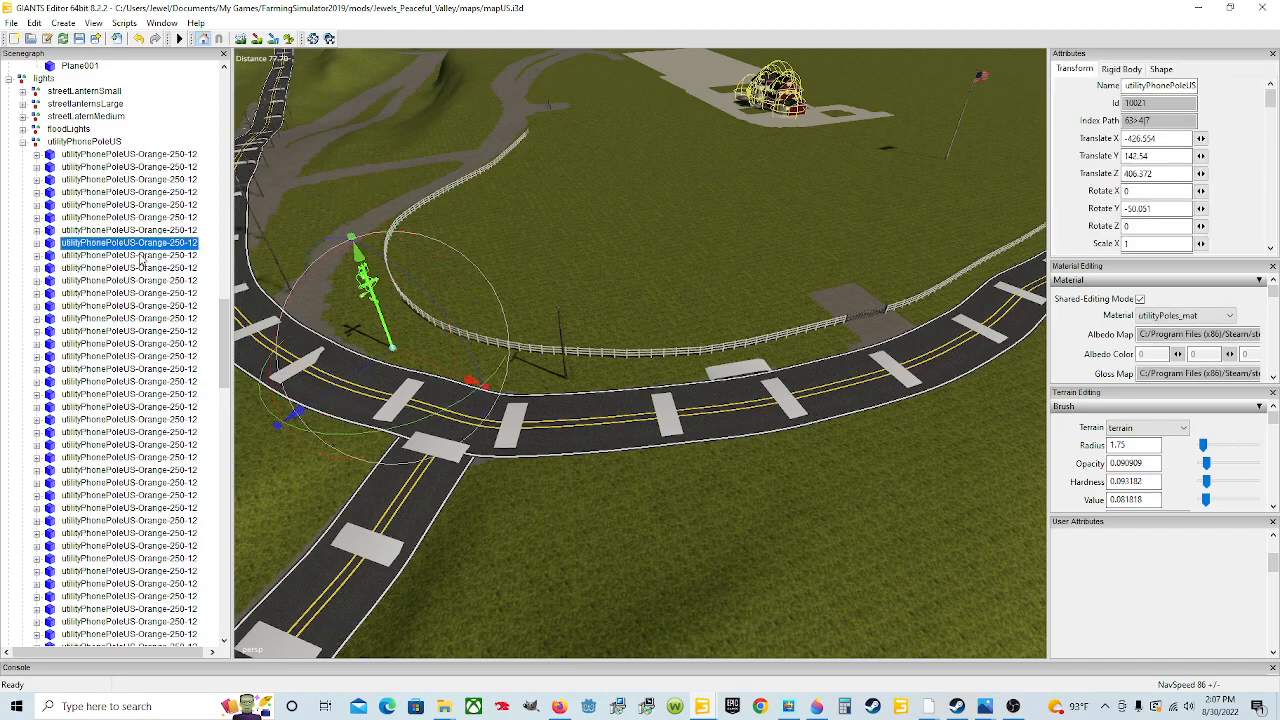
{"action": "left_click", "coordinate": [141, 256]}
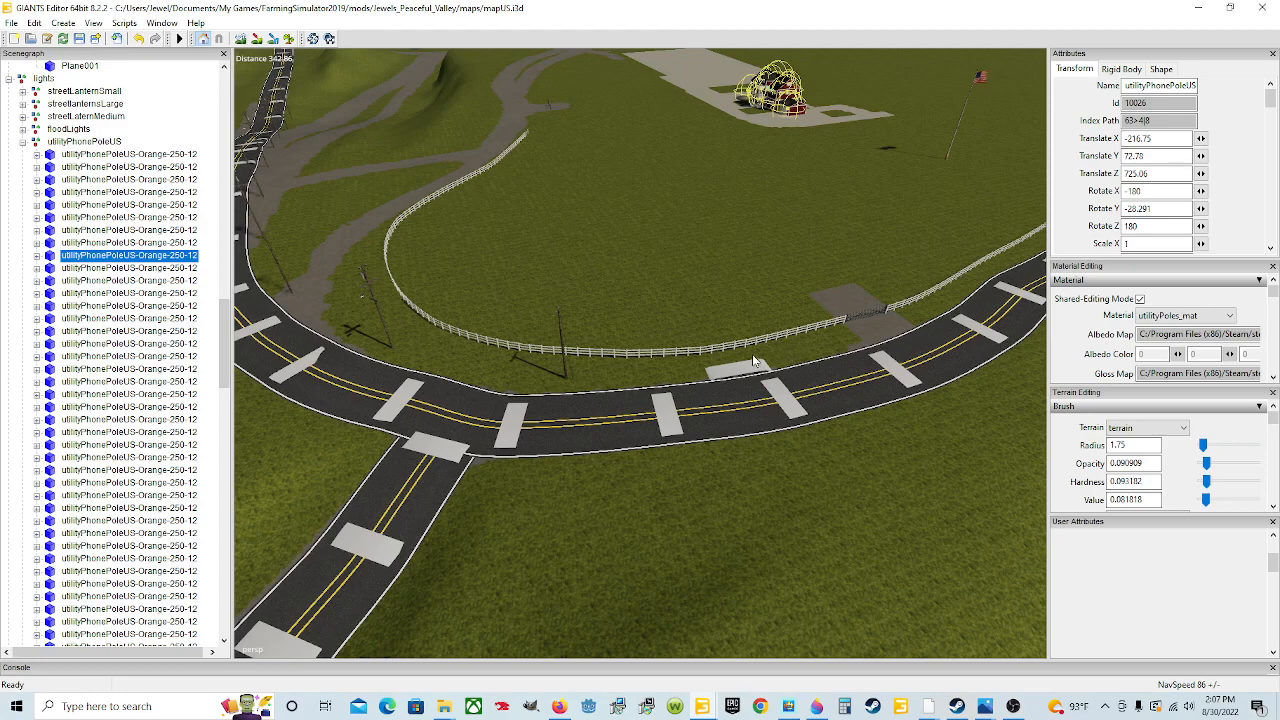
{"action": "key", "text": "ctrl+b"}
{"action": "key", "text": "ctrl+b"}
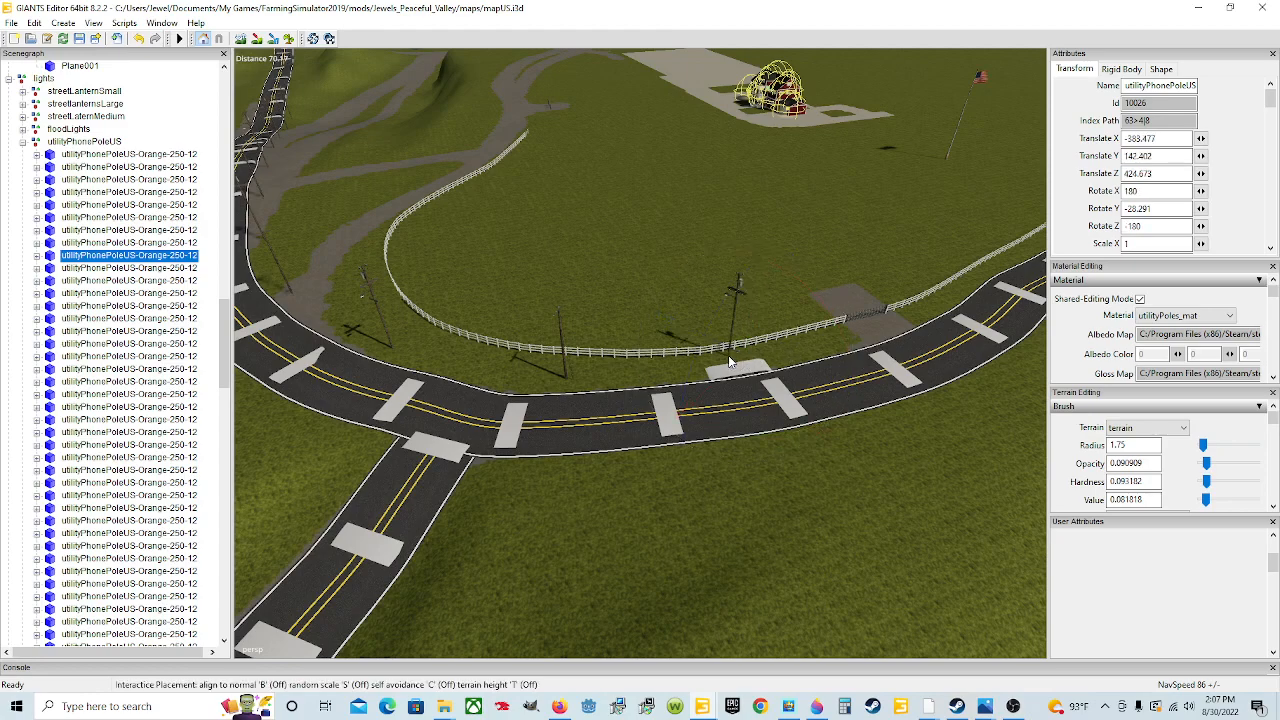
{"action": "key", "text": "ctrl+b"}
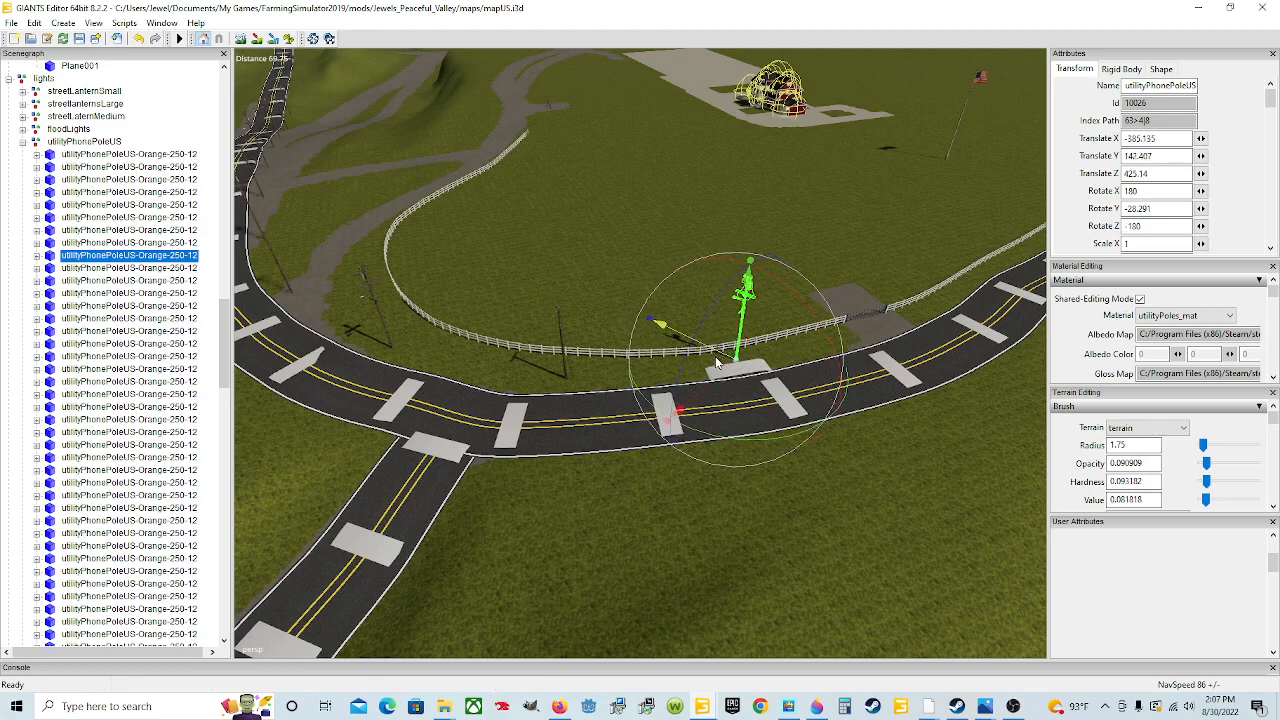
{"action": "key", "text": "ctrl+b"}
Turn the pole's lamp toward the road, to about -6.55° around Y, and move it against the slab, to about X -385.10, Z 425.83
{"action": "scroll", "coordinate": [724, 408], "scroll_direction": "up", "scroll_amount": 5}
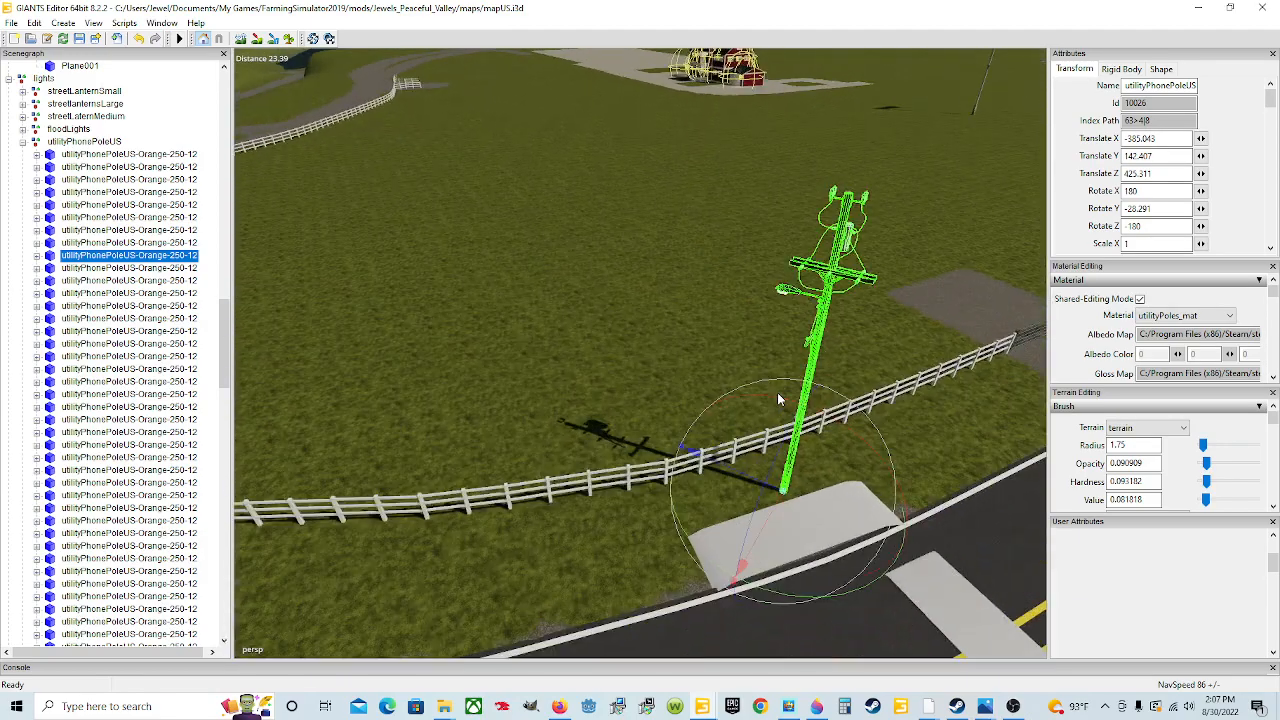
{"action": "left_click_drag", "start_coordinate": [780, 399], "coordinate": [402, 404], "text": "alt"}
{"action": "scroll", "coordinate": [774, 415], "scroll_direction": "up", "scroll_amount": 3}
{"action": "scroll", "coordinate": [606, 457], "scroll_direction": "up", "scroll_amount": 3}
{"action": "scroll", "coordinate": [551, 414], "scroll_direction": "up", "scroll_amount": 3}
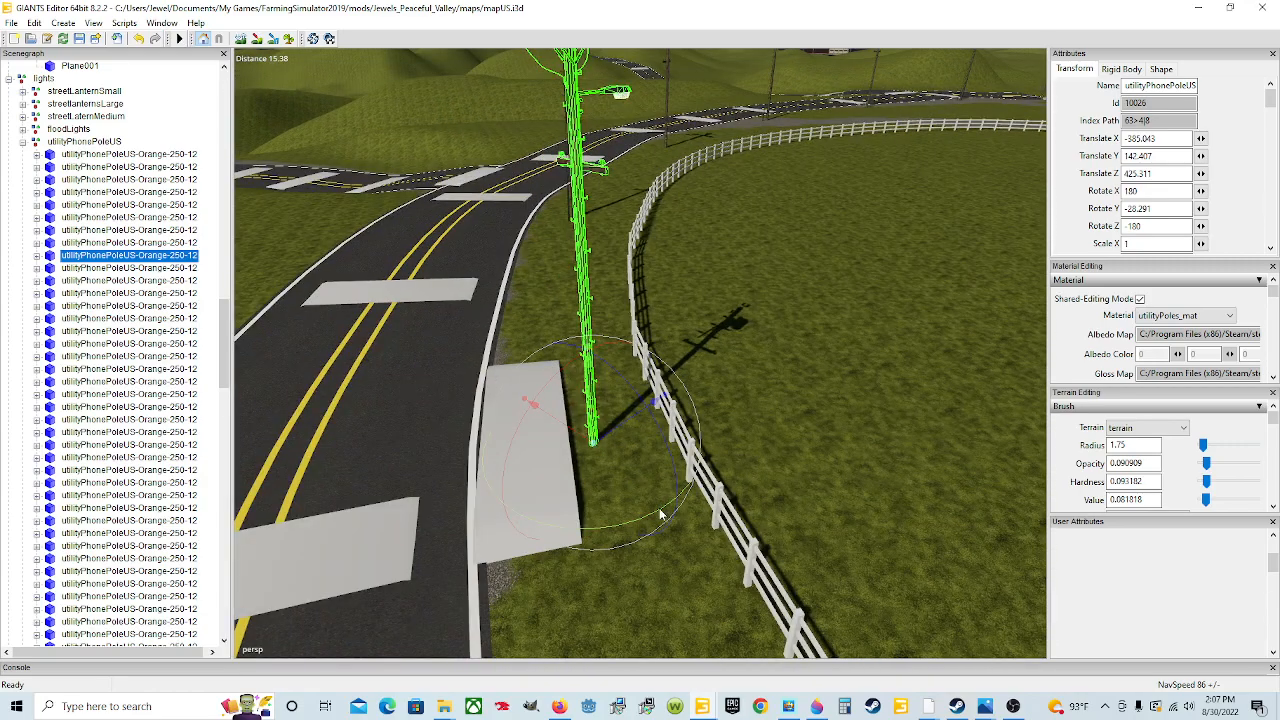
{"action": "left_click_drag", "start_coordinate": [660, 515], "coordinate": [603, 310]}
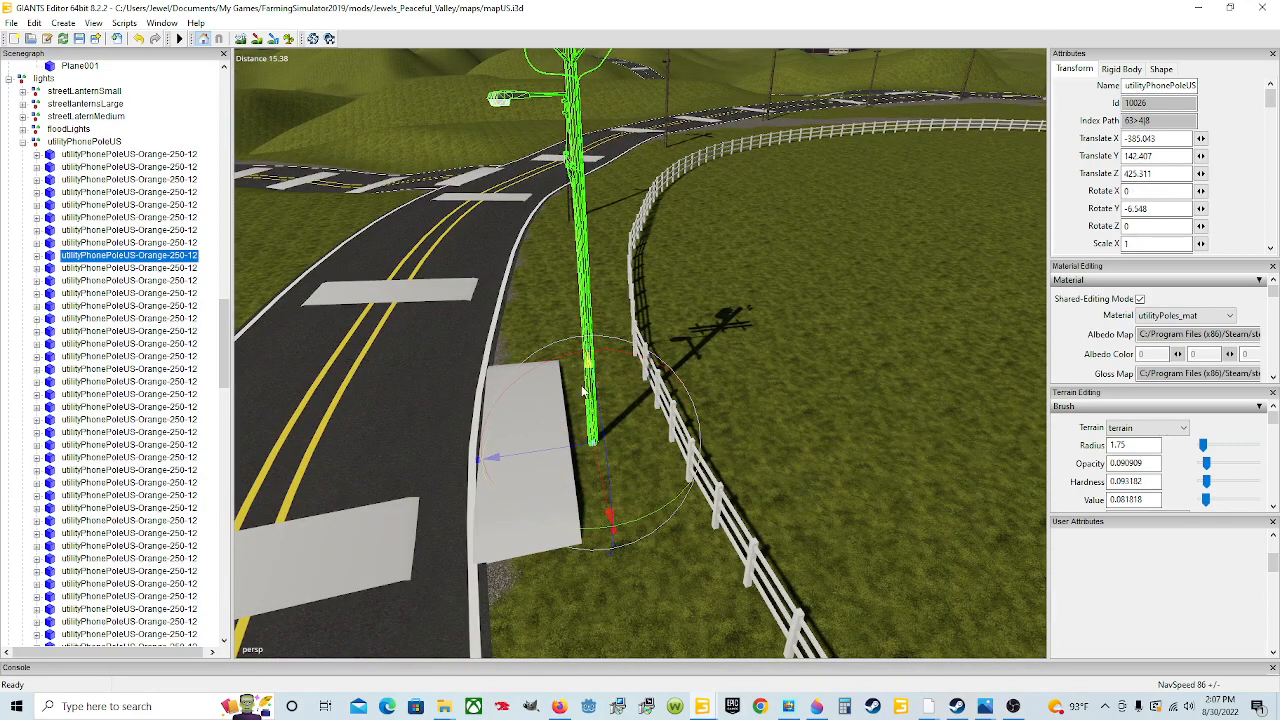
{"action": "left_click_drag", "start_coordinate": [574, 448], "coordinate": [517, 489]}
Fit the street-lamp pole to the slab at about X -384.26, Y 142.39, Z 425.92, rotated around Y to about -11.42°
{"action": "scroll", "coordinate": [510, 460], "scroll_direction": "up", "scroll_amount": 5}
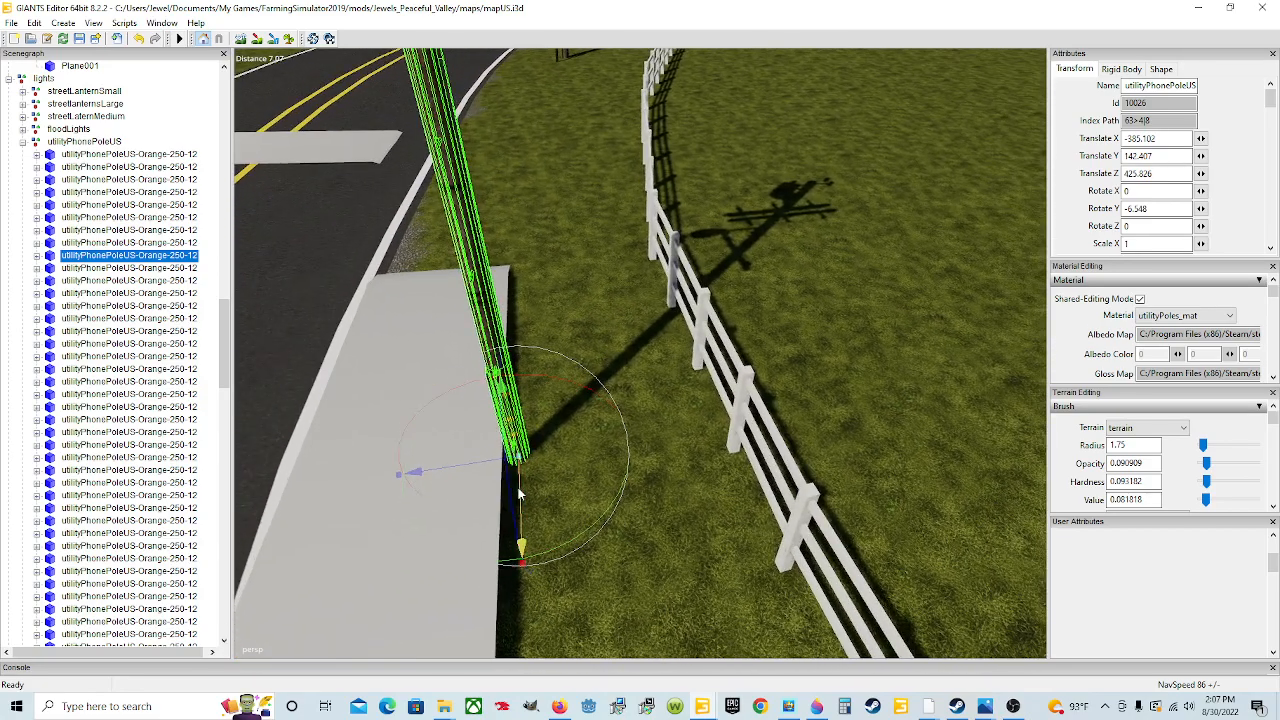
{"action": "left_click_drag", "start_coordinate": [514, 427], "coordinate": [528, 455]}
{"action": "scroll", "coordinate": [541, 447], "scroll_direction": "down", "scroll_amount": 5}
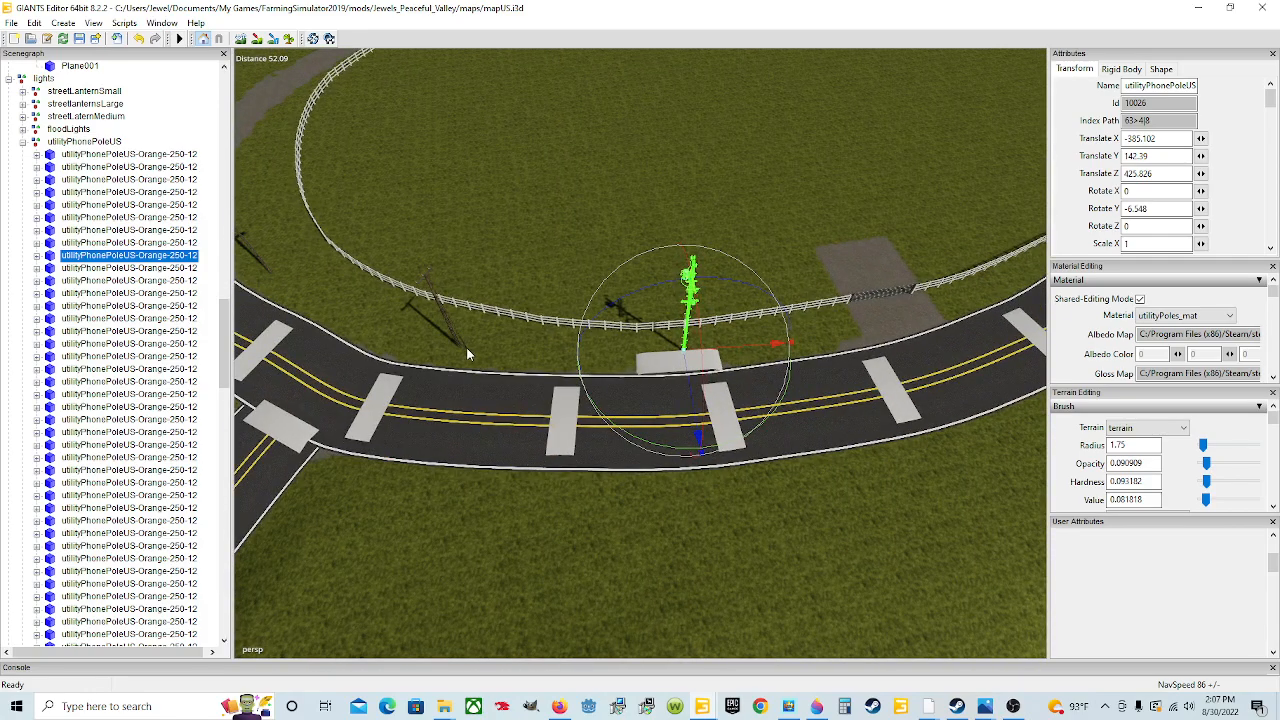
{"action": "left_click_drag", "start_coordinate": [690, 352], "coordinate": [734, 393]}
{"action": "mouse_move", "coordinate": [686, 430]}
{"action": "left_mouse_down", "text": "alt"}
{"action": "mouse_move", "coordinate": [709, 427]}
{"action": "mouse_move", "coordinate": [701, 447]}
{"action": "left_mouse_up", "text": "alt"}
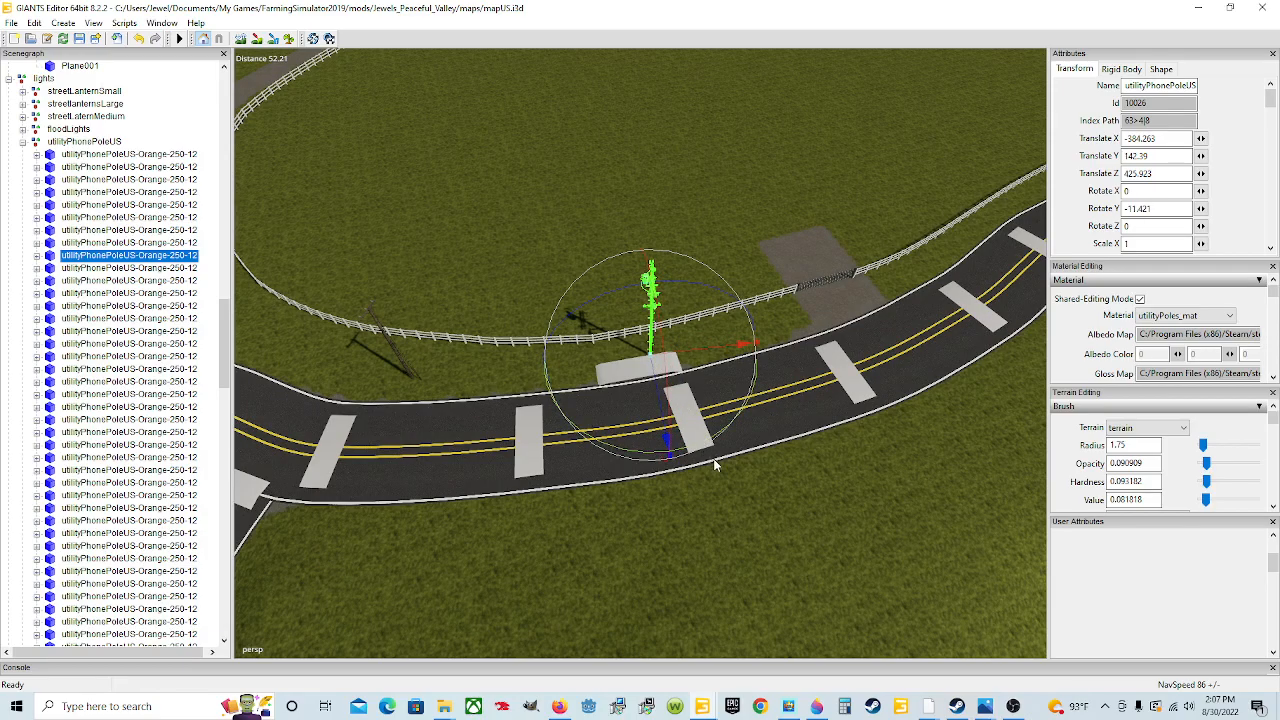
Examine the street-lamp pole's spacing and alignment with the other poles along the road bend
{"action": "scroll", "coordinate": [732, 441], "scroll_direction": "up", "scroll_amount": 4}
{"action": "scroll", "coordinate": [733, 382], "scroll_direction": "up", "scroll_amount": 2}
{"action": "left_click_drag", "start_coordinate": [733, 442], "coordinate": [399, 340], "text": "alt"}
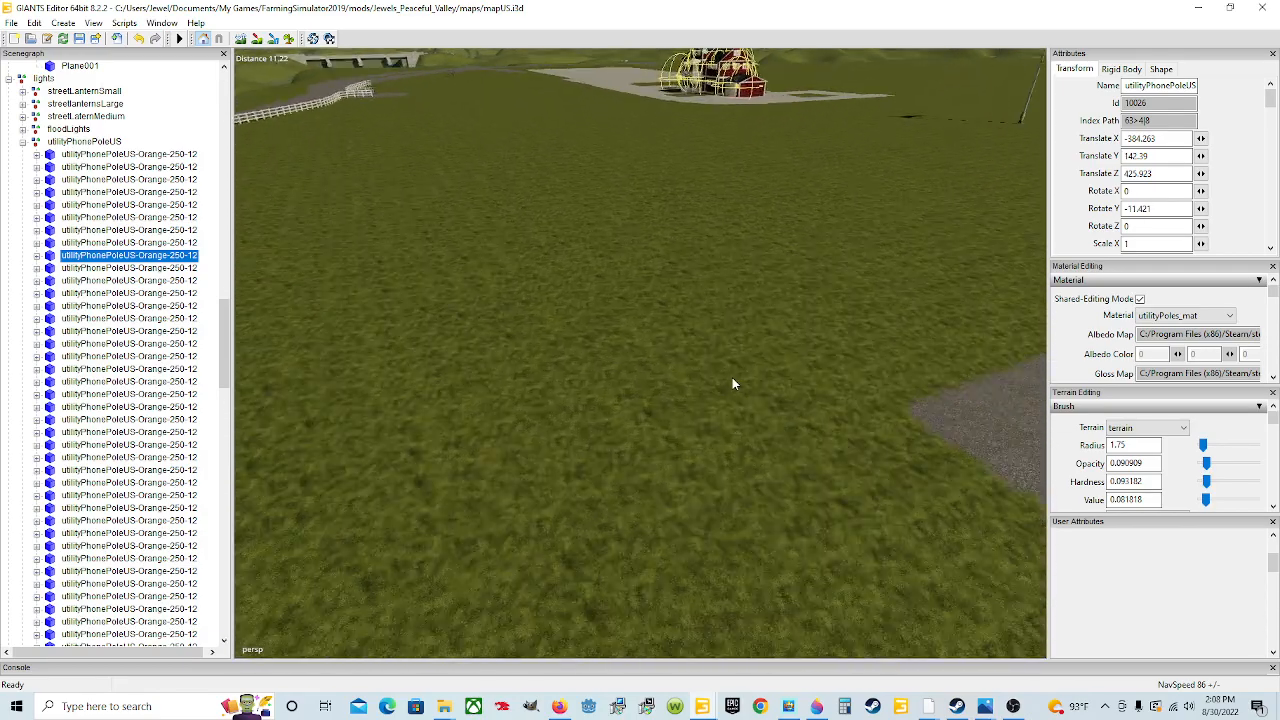
{"action": "scroll", "coordinate": [473, 384], "scroll_direction": "down", "scroll_amount": 4}
{"action": "left_click_drag", "start_coordinate": [473, 388], "coordinate": [535, 418], "text": "alt"}
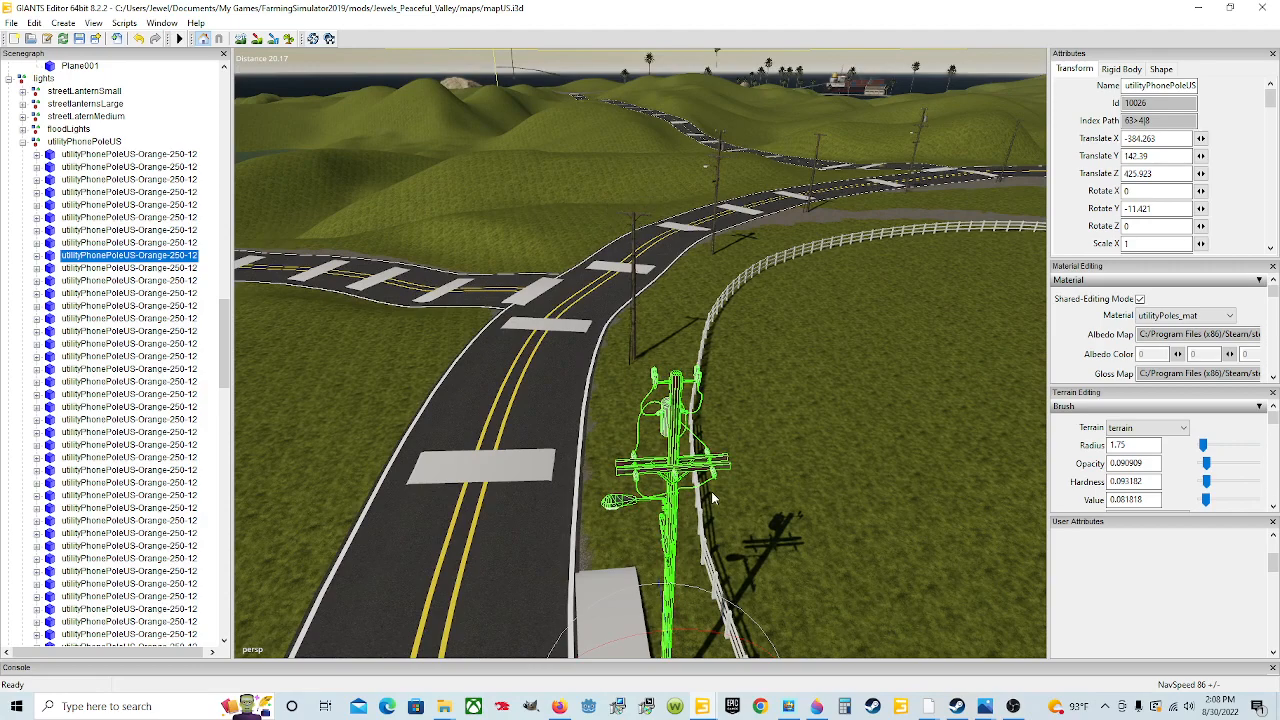
{"action": "left_click_drag", "start_coordinate": [524, 458], "coordinate": [719, 466], "text": "alt"}
{"action": "scroll", "coordinate": [560, 515], "scroll_direction": "down", "scroll_amount": 3}
{"action": "left_click_drag", "start_coordinate": [566, 513], "coordinate": [541, 518], "text": "alt"}
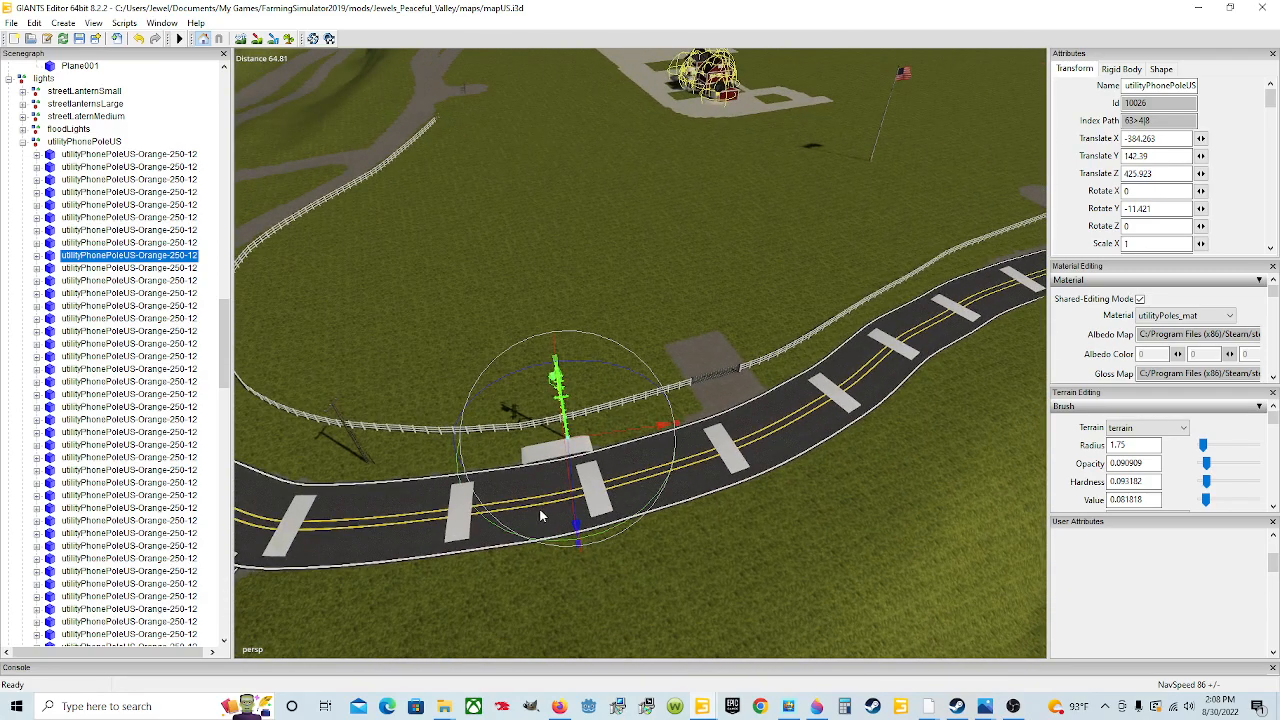
Move the gray slab along the bend to just past the gravel driveway, at about X 426.46, Y 142.49, Z 354.00
{"action": "left_click", "coordinate": [557, 451]}
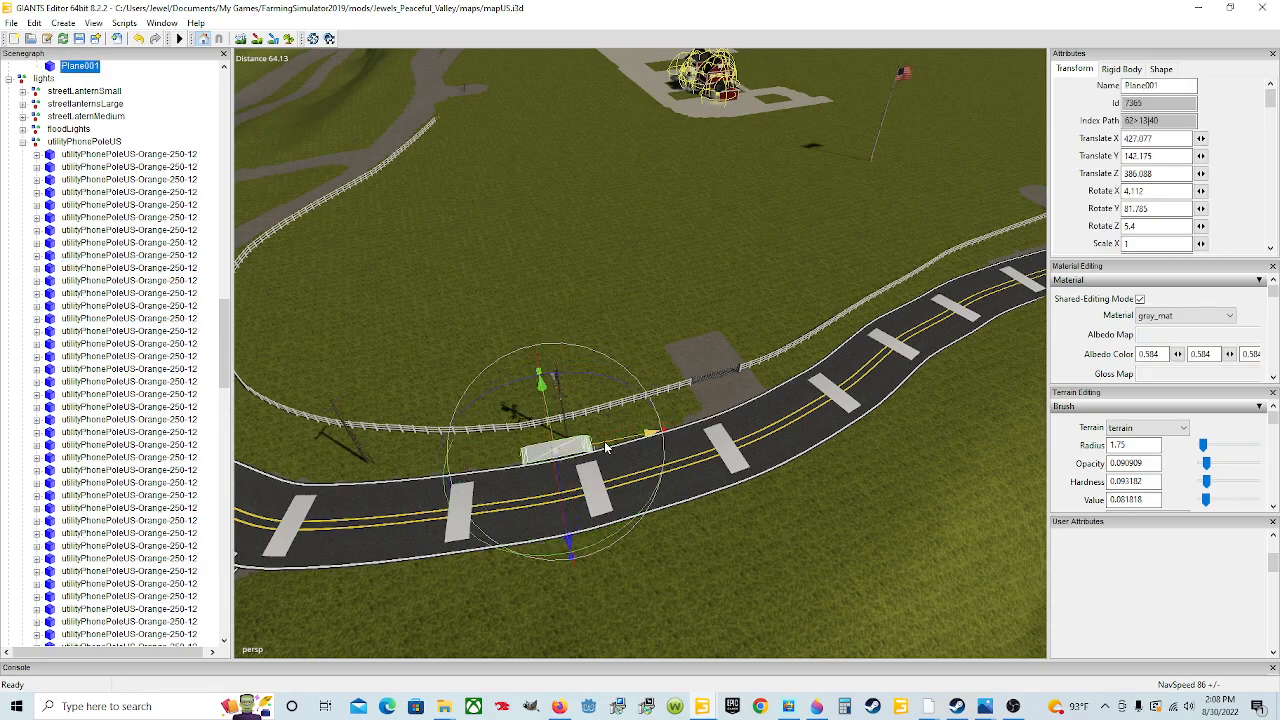
{"action": "left_click_drag", "start_coordinate": [716, 427], "coordinate": [768, 470]}
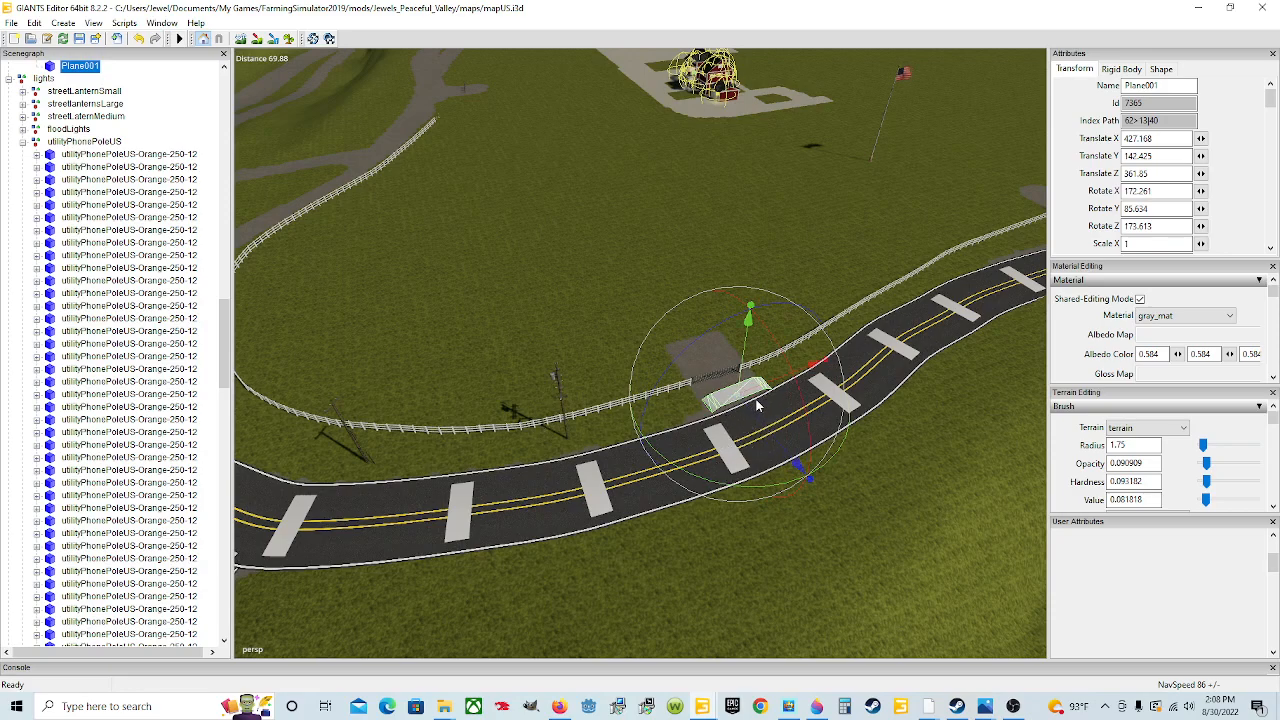
{"action": "left_click_drag", "start_coordinate": [757, 405], "coordinate": [840, 408]}
{"action": "left_click_drag", "start_coordinate": [737, 526], "coordinate": [649, 543], "text": "alt"}
{"action": "scroll", "coordinate": [833, 473], "scroll_direction": "up", "scroll_amount": 5}
{"action": "scroll", "coordinate": [618, 566], "scroll_direction": "up", "scroll_amount": 5}
{"action": "scroll", "coordinate": [603, 537], "scroll_direction": "down", "scroll_amount": 4}
{"action": "scroll", "coordinate": [590, 504], "scroll_direction": "down", "scroll_amount": 3}
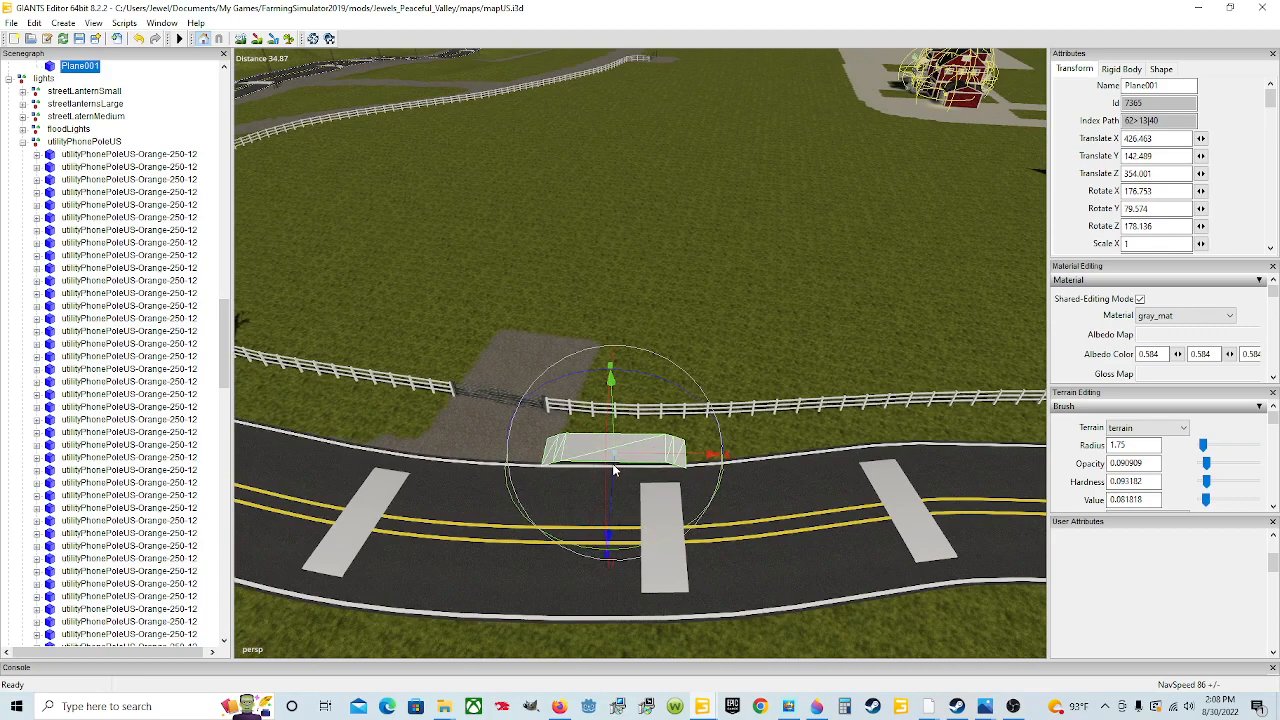
Lower the gray slab beside the road to about Y 142.02
{"action": "scroll", "coordinate": [622, 472], "scroll_direction": "up", "scroll_amount": 10}
{"action": "left_click_drag", "start_coordinate": [627, 470], "coordinate": [449, 452], "text": "alt"}
{"action": "scroll", "coordinate": [401, 427], "scroll_direction": "down", "scroll_amount": 8}
{"action": "scroll", "coordinate": [512, 479], "scroll_direction": "up", "scroll_amount": 8}
{"action": "scroll", "coordinate": [466, 460], "scroll_direction": "down", "scroll_amount": 6}
{"action": "scroll", "coordinate": [409, 432], "scroll_direction": "up", "scroll_amount": 3}
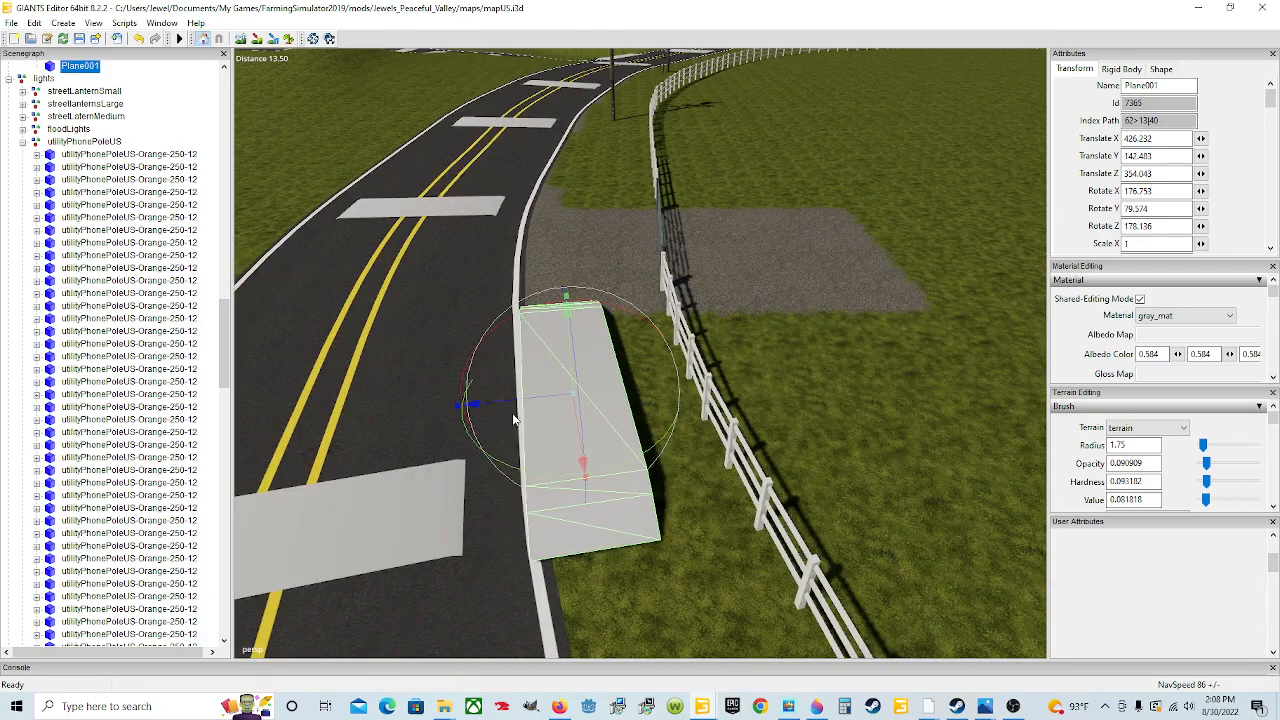
{"action": "left_click_drag", "start_coordinate": [569, 363], "coordinate": [573, 374]}
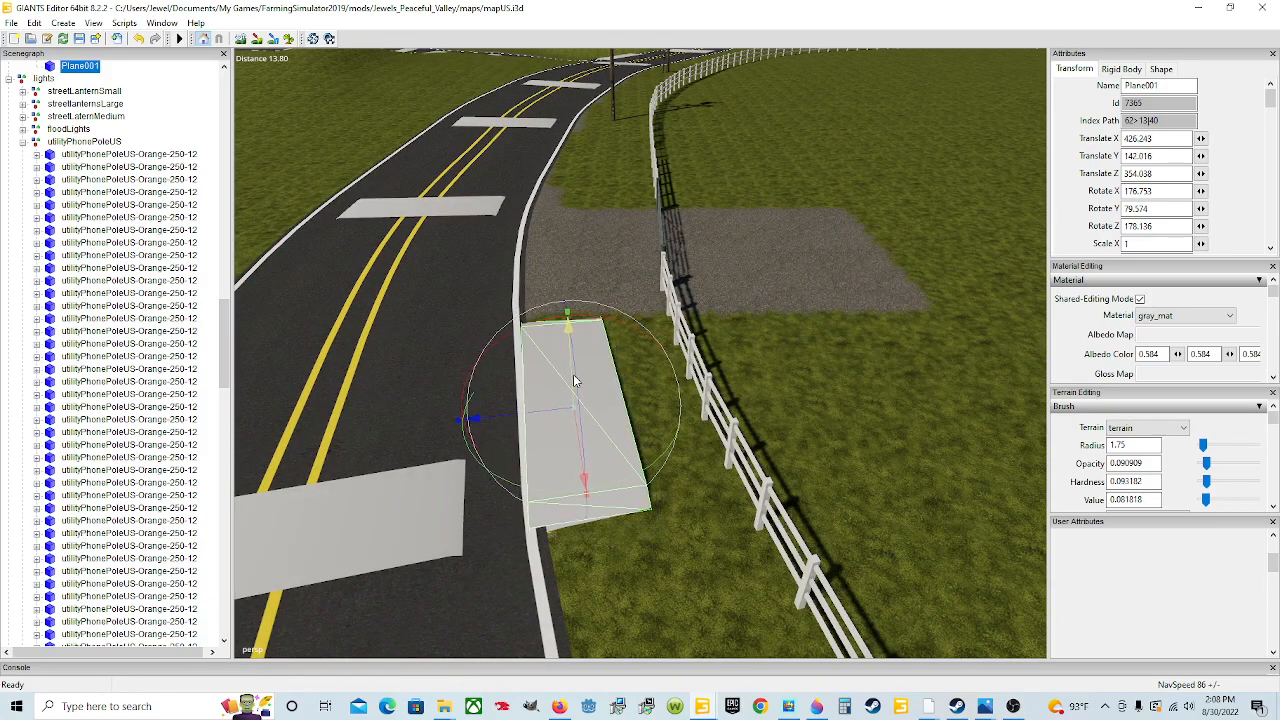
Fit the slab alongside the road's edge line at about X 426.02, Y 141.98, Z 354.08, rotated around Y to about 78.70°
{"action": "left_click", "coordinate": [503, 411]}
{"action": "left_click", "coordinate": [528, 418]}
{"action": "left_click_drag", "start_coordinate": [505, 418], "coordinate": [517, 418]}
{"action": "left_click_drag", "start_coordinate": [548, 503], "coordinate": [571, 477]}
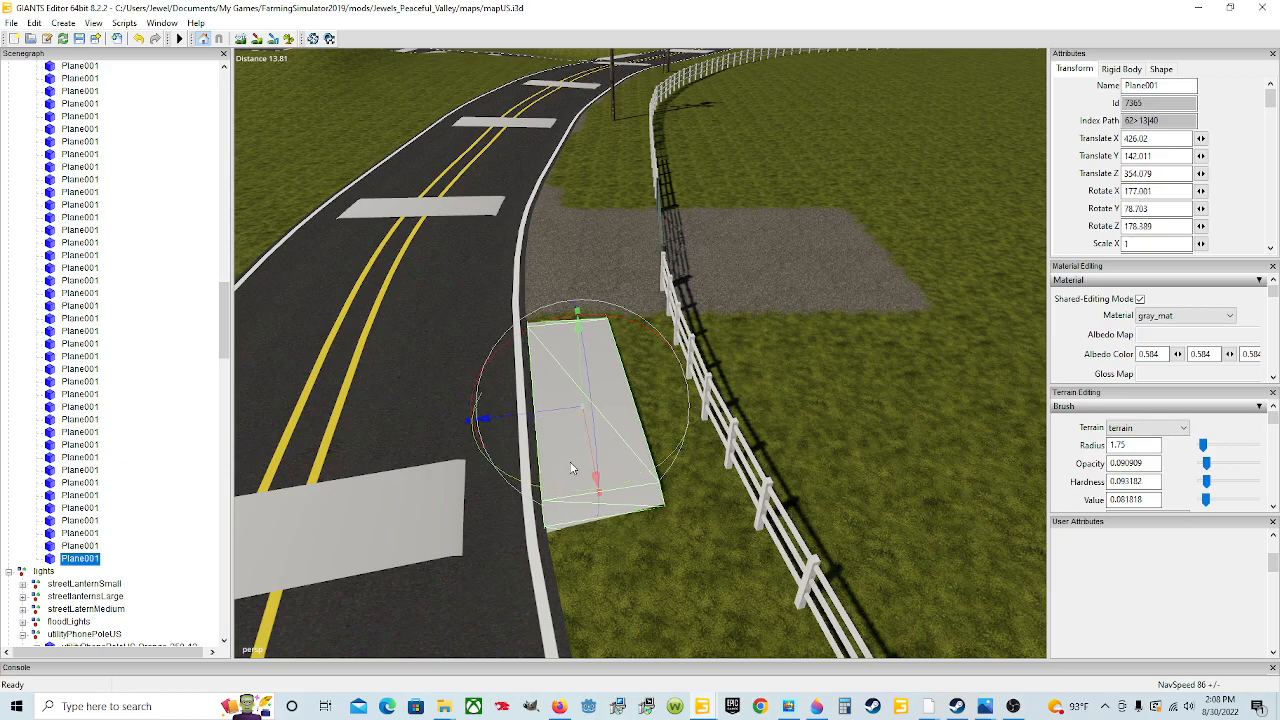
{"action": "left_click_drag", "start_coordinate": [580, 377], "coordinate": [580, 379]}
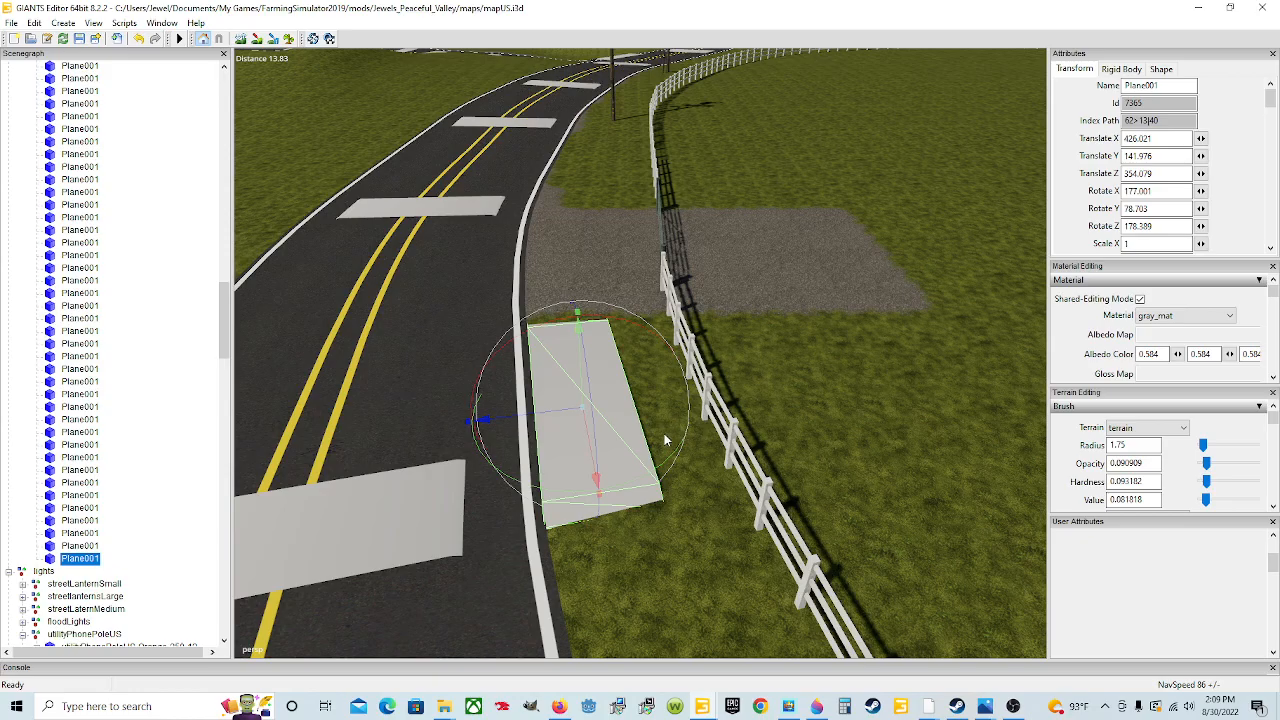
Examine the spacing of the existing utility poles along the road bend relative to the slab's new position
{"action": "left_click_drag", "start_coordinate": [592, 462], "coordinate": [849, 453], "text": "alt"}
{"action": "scroll", "coordinate": [580, 422], "scroll_direction": "up", "scroll_amount": 3}
{"action": "scroll", "coordinate": [849, 453], "scroll_direction": "down", "scroll_amount": 4}
{"action": "scroll", "coordinate": [672, 473], "scroll_direction": "down", "scroll_amount": 3}
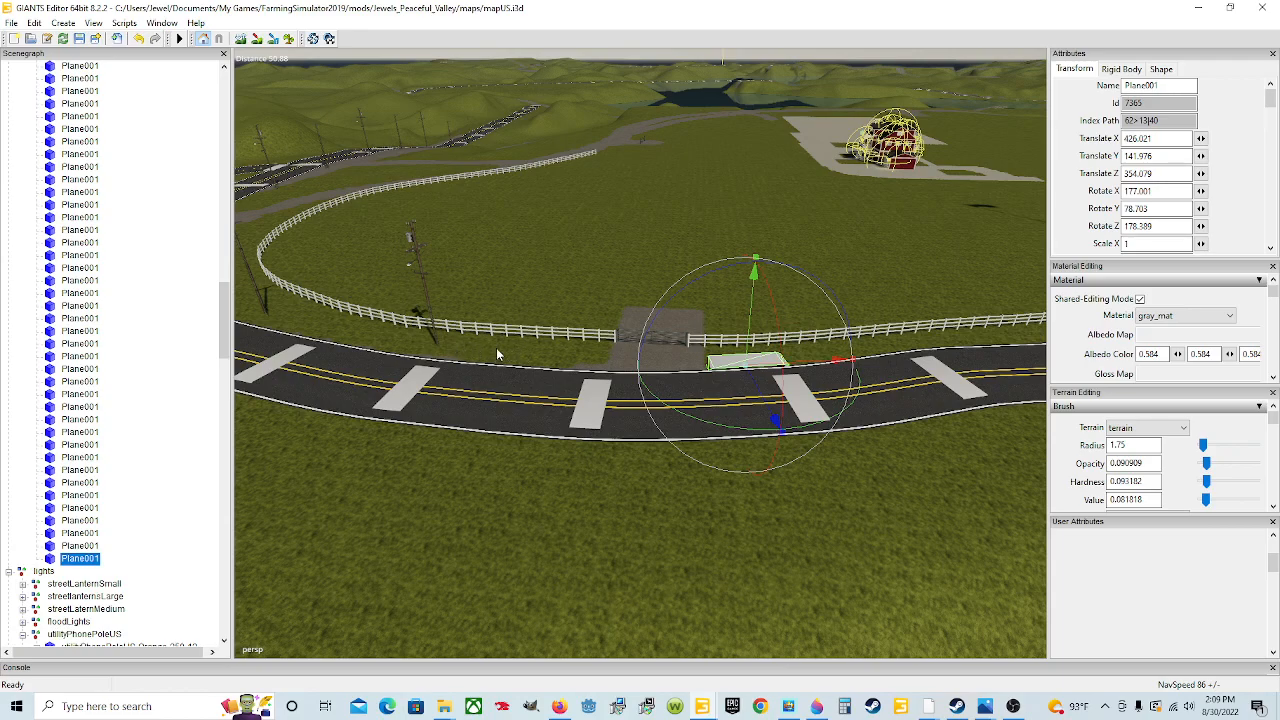
{"action": "left_click_drag", "start_coordinate": [545, 409], "coordinate": [556, 441], "text": "alt"}
{"action": "scroll", "coordinate": [587, 449], "scroll_direction": "down", "scroll_amount": 3}
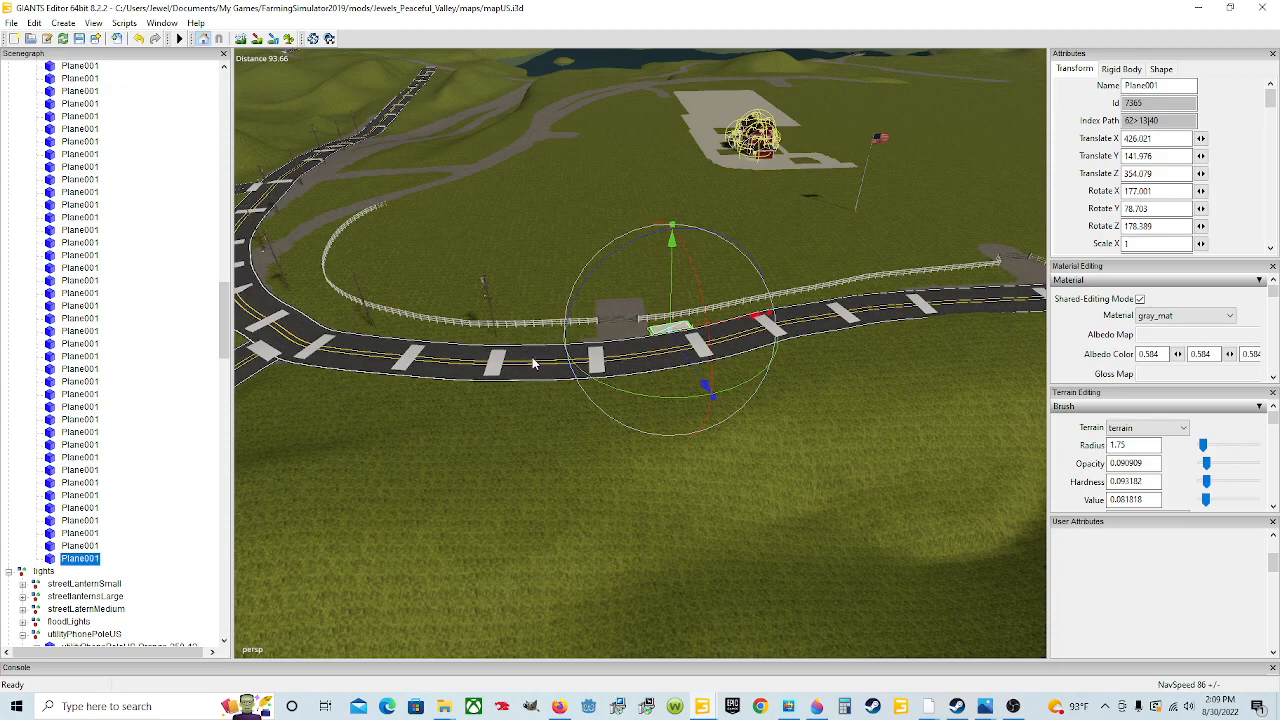
{"action": "left_click_drag", "start_coordinate": [571, 417], "coordinate": [503, 409], "text": "alt"}
{"action": "scroll", "coordinate": [503, 409], "scroll_direction": "up", "scroll_amount": 6}
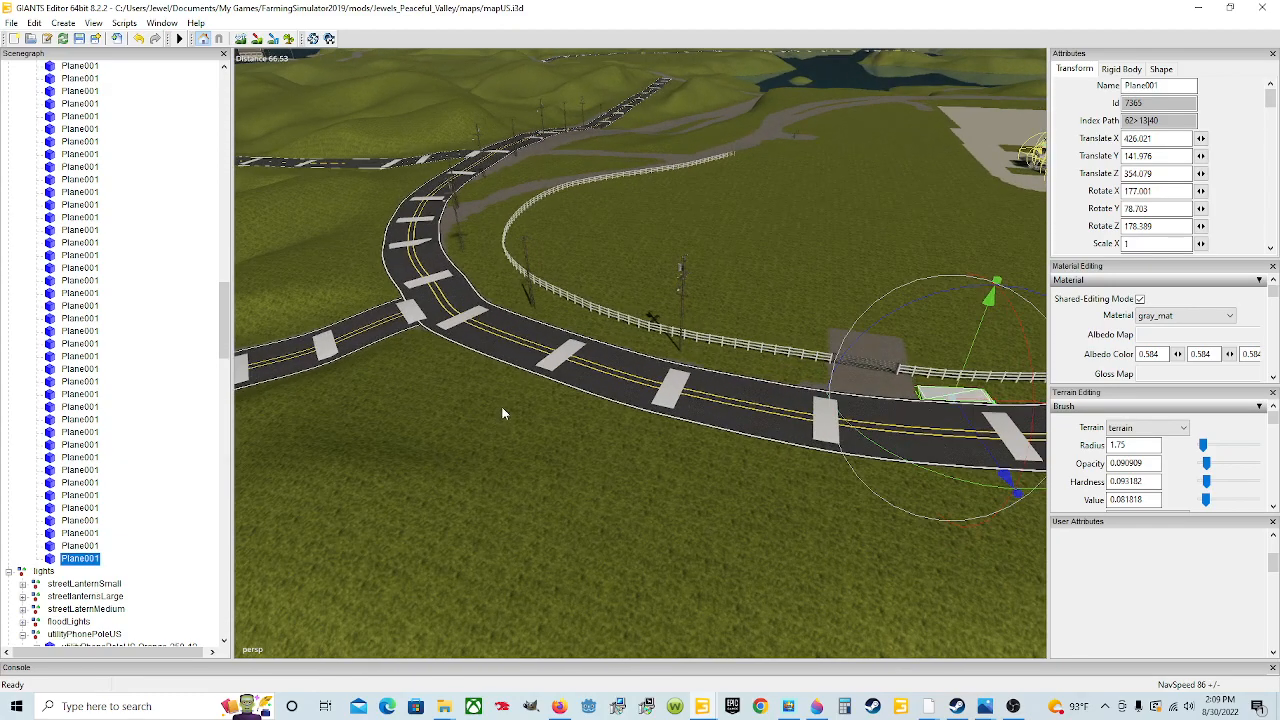
{"action": "left_click_drag", "start_coordinate": [520, 455], "coordinate": [613, 432], "text": "alt"}
{"action": "scroll", "coordinate": [423, 417], "scroll_direction": "up", "scroll_amount": 3}
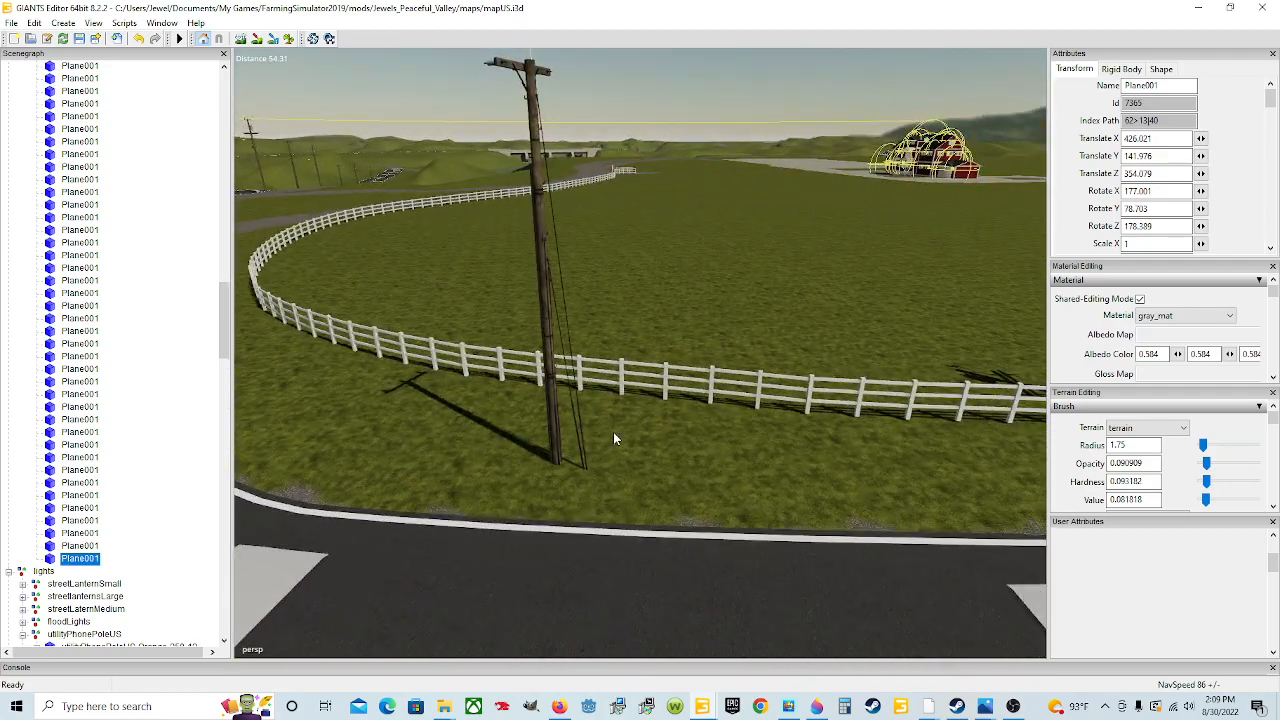
Duplicate the plain utilityTransitionPoleUS pole beside the bend and move the copy to about X -390.46, Y 142.42, Z 432.07
{"action": "left_click", "coordinate": [560, 390]}
{"action": "left_click", "coordinate": [553, 392]}
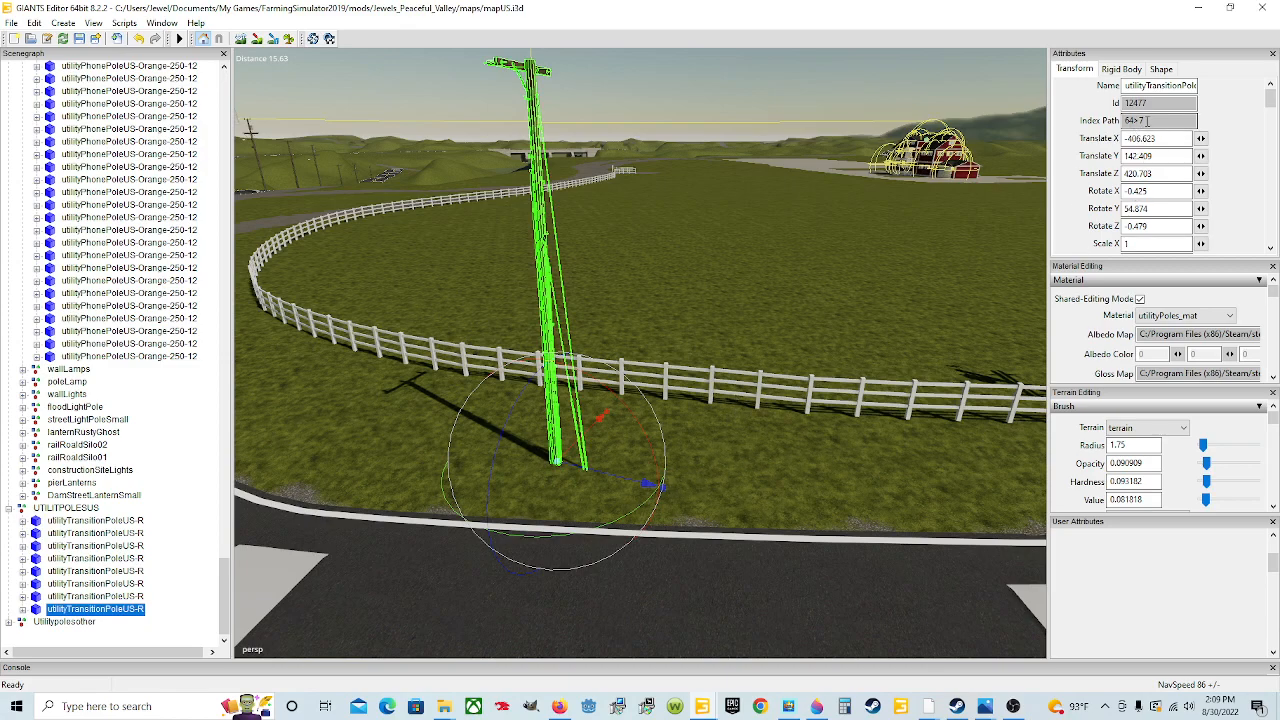
{"action": "scroll", "coordinate": [528, 466], "scroll_direction": "down", "scroll_amount": 3}
{"action": "left_click_drag", "start_coordinate": [528, 464], "coordinate": [543, 520], "text": "alt"}
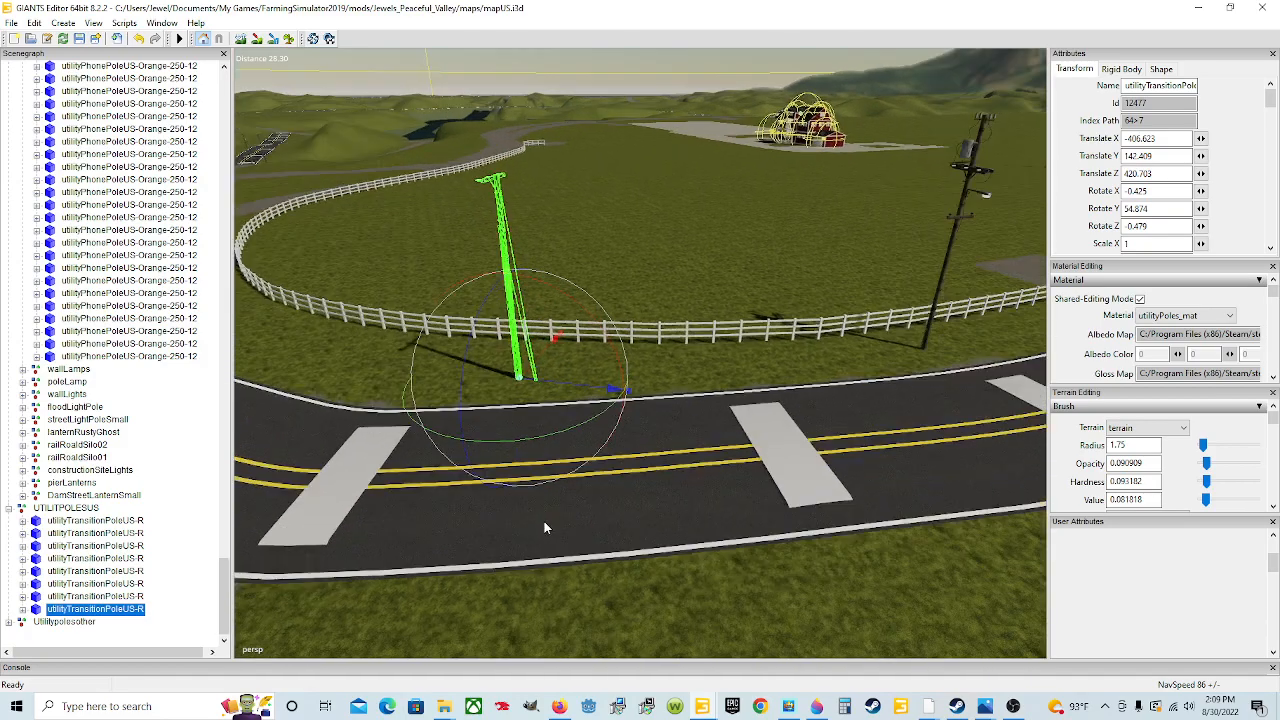
{"action": "scroll", "coordinate": [543, 520], "scroll_direction": "down", "scroll_amount": 4}
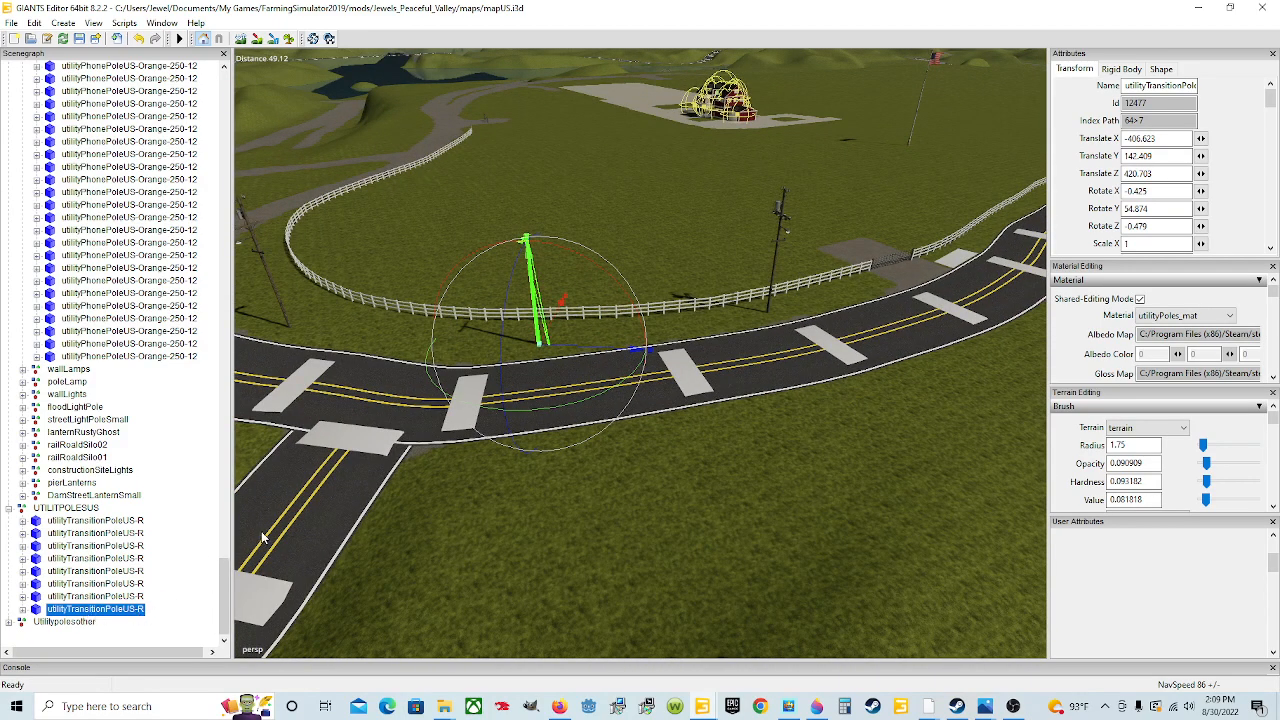
{"action": "key", "text": "ctrl+d"}
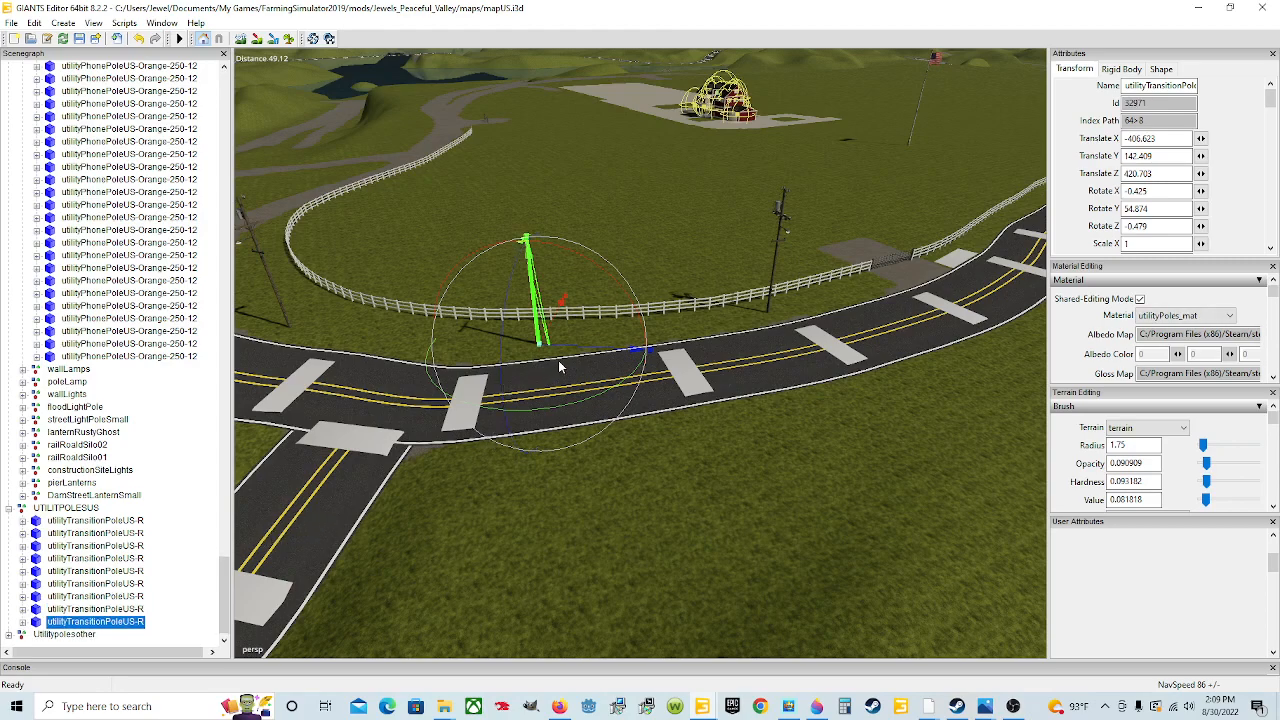
{"action": "left_click_drag", "start_coordinate": [603, 349], "coordinate": [632, 435]}
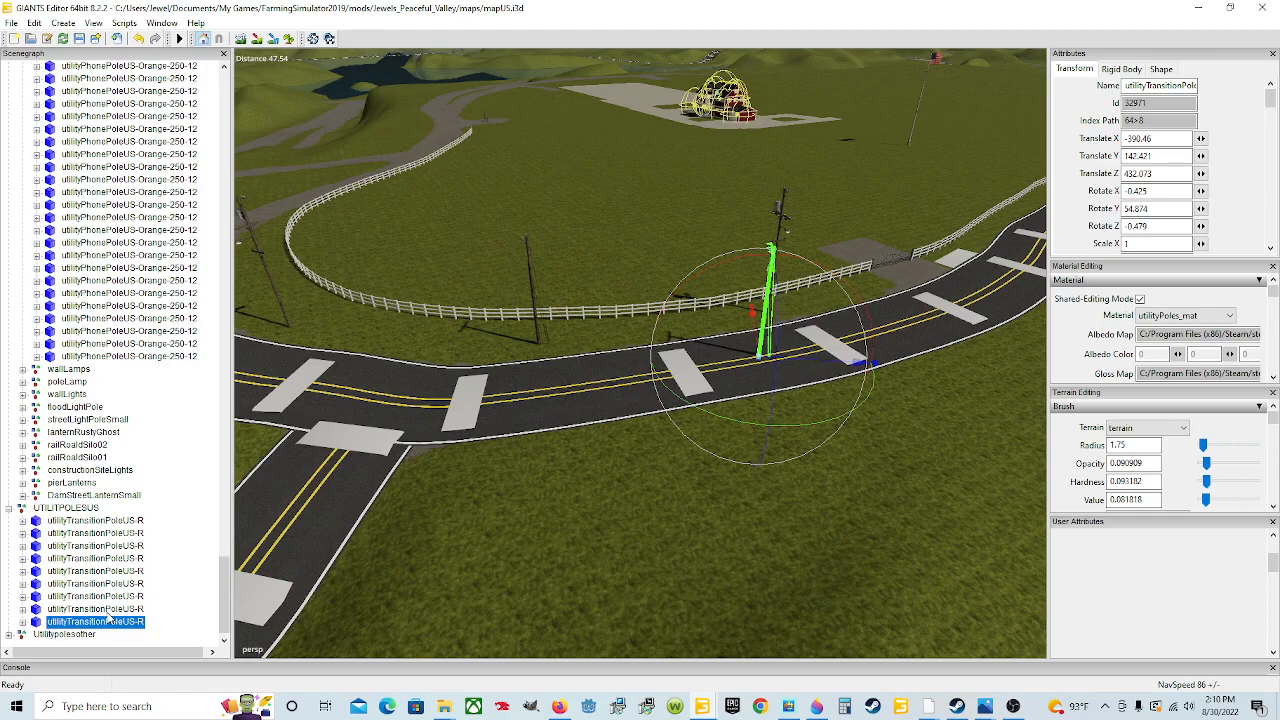
Check which utilityTransitionPoleUS entries are the original pole and its copy, ending with the copy selected
{"action": "left_click", "coordinate": [108, 611]}
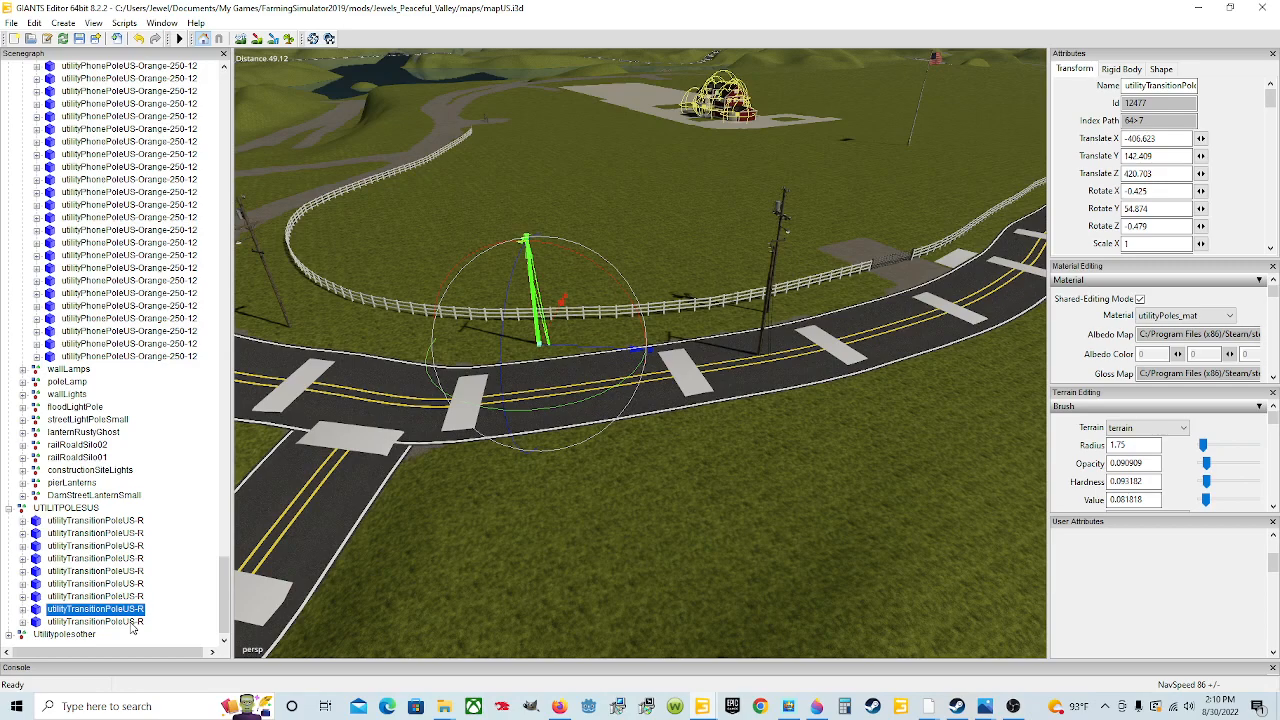
{"action": "left_click", "coordinate": [131, 623]}
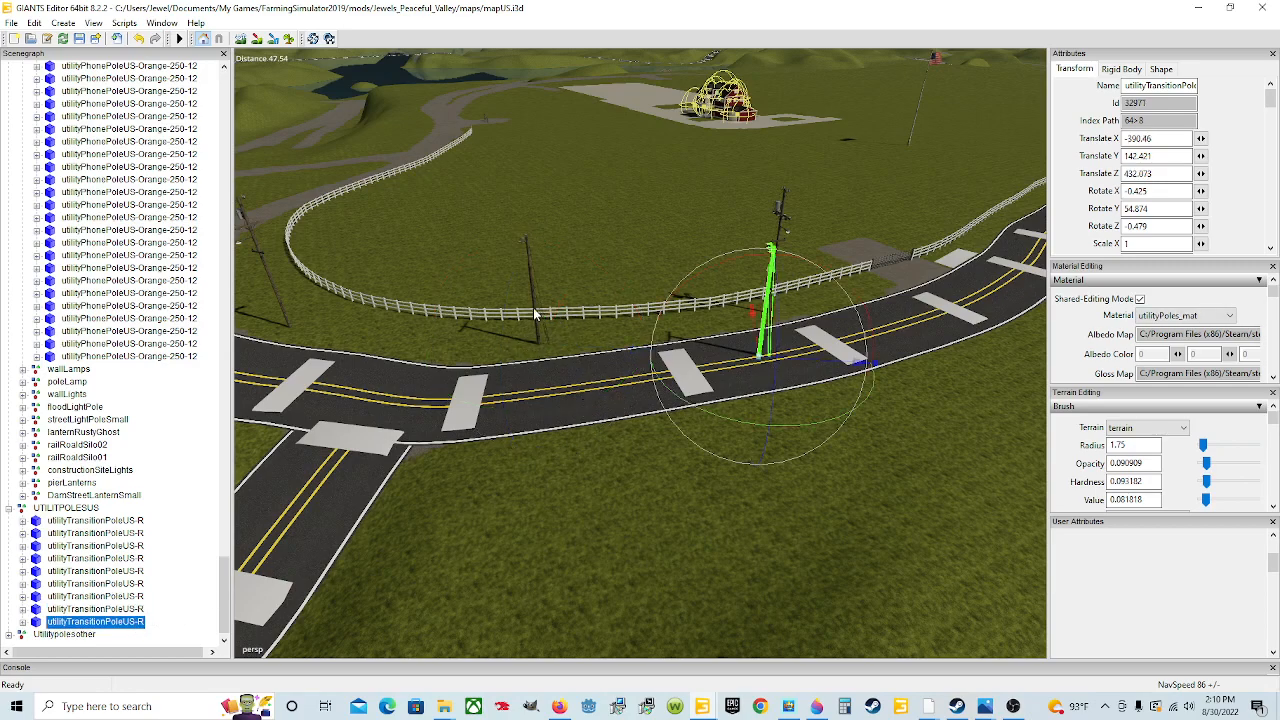
{"action": "left_click", "coordinate": [104, 610]}
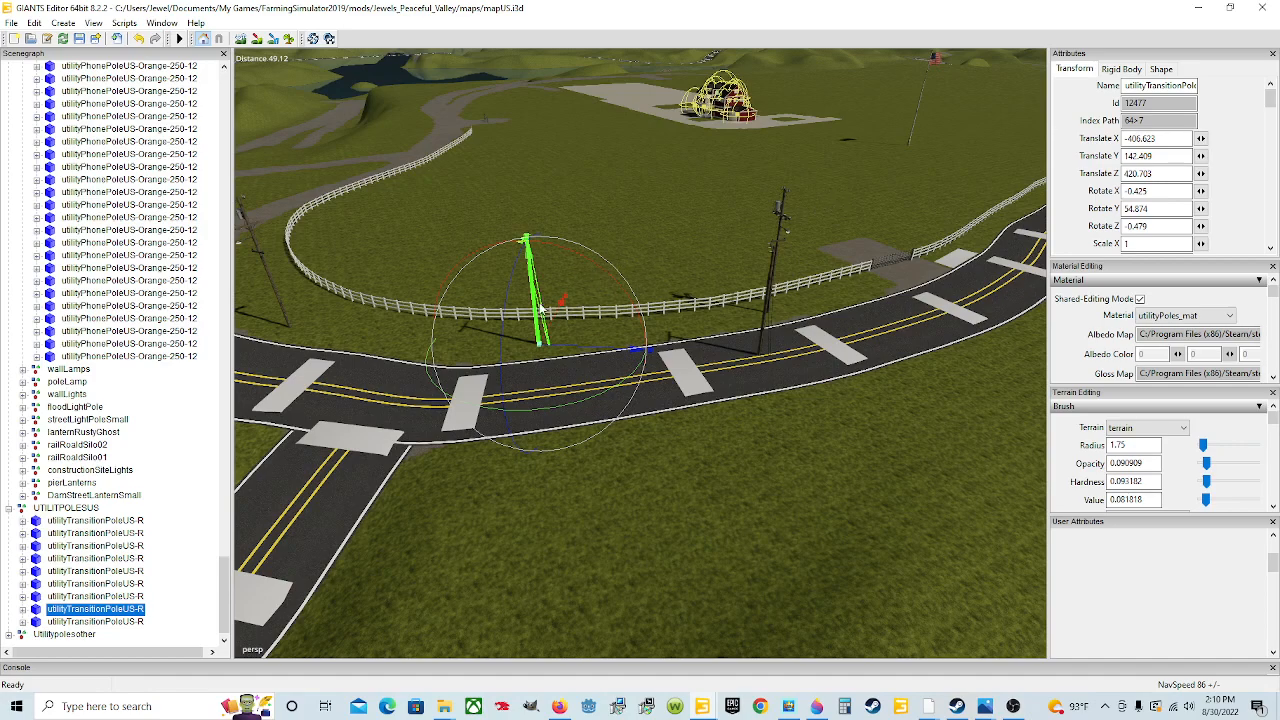
{"action": "left_click", "coordinate": [137, 621]}
{"action": "left_click", "coordinate": [137, 621]}
Move the copied transition pole onto the gray slab past the driveway, at about X -355.89, Y 142.32, Z 425.81
{"action": "left_click_drag", "start_coordinate": [590, 534], "coordinate": [721, 463], "text": "alt"}
{"action": "scroll", "coordinate": [715, 464], "scroll_direction": "up", "scroll_amount": 4}
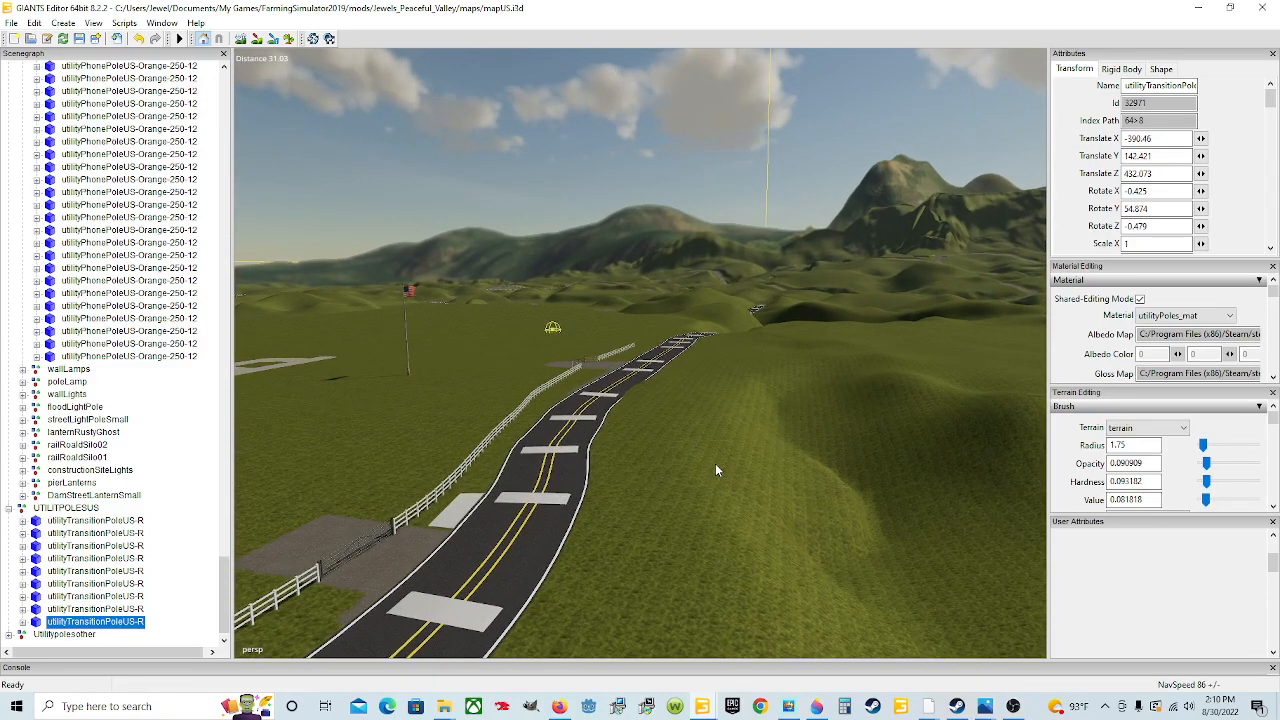
{"action": "left_click_drag", "start_coordinate": [768, 460], "coordinate": [681, 469], "text": "alt"}
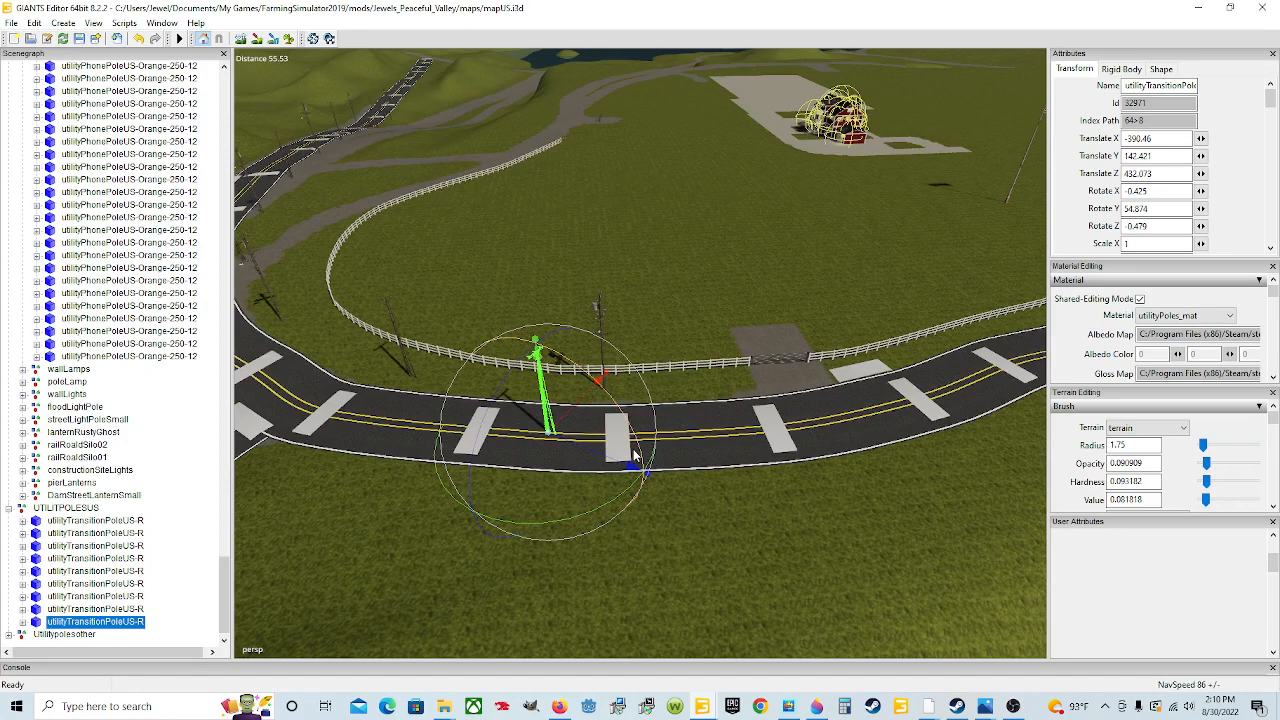
{"action": "left_click_drag", "start_coordinate": [598, 405], "coordinate": [940, 359]}
{"action": "left_click_drag", "start_coordinate": [797, 498], "coordinate": [580, 417], "text": "alt"}
{"action": "scroll", "coordinate": [860, 452], "scroll_direction": "up", "scroll_amount": 5}
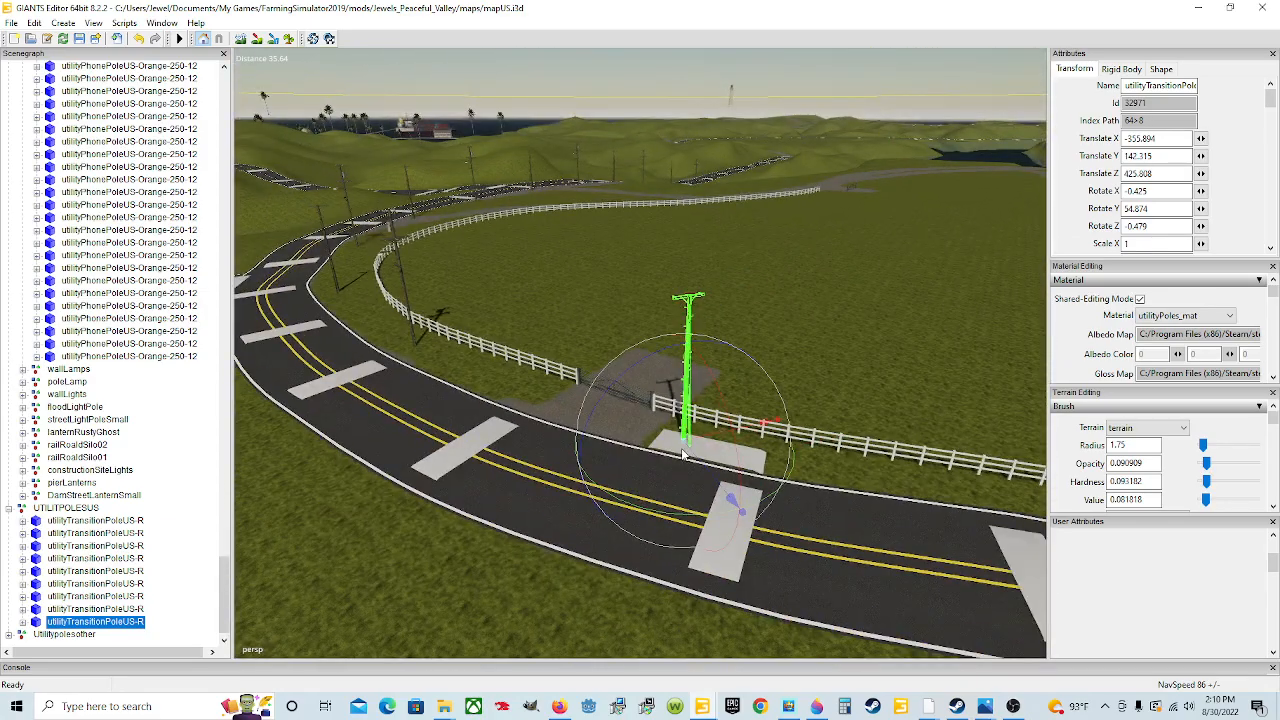
Shift the copied pole behind the slab to about X -354.79, Z 424.24, and turn it to about 83.08° around Y
{"action": "left_click_drag", "start_coordinate": [710, 433], "coordinate": [738, 429]}
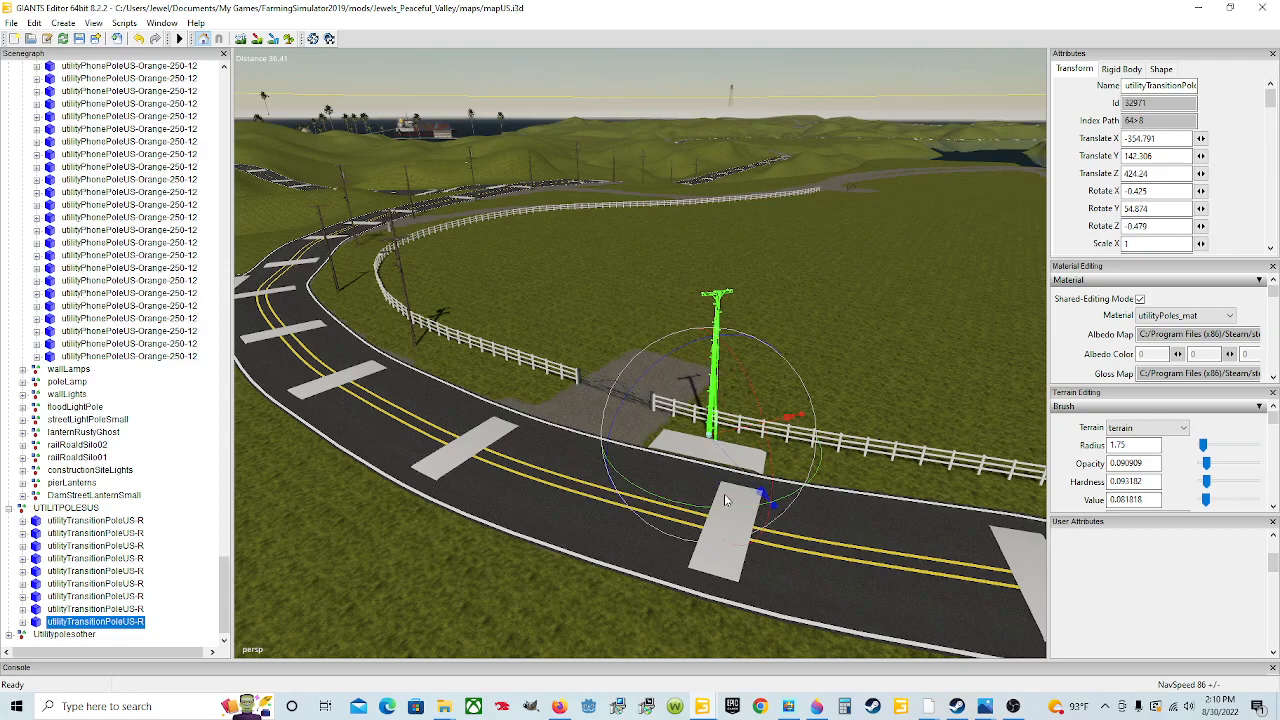
{"action": "left_click_drag", "start_coordinate": [721, 505], "coordinate": [577, 446]}
{"action": "scroll", "coordinate": [820, 508], "scroll_direction": "up", "scroll_amount": 5}
{"action": "scroll", "coordinate": [577, 446], "scroll_direction": "down", "scroll_amount": 5}
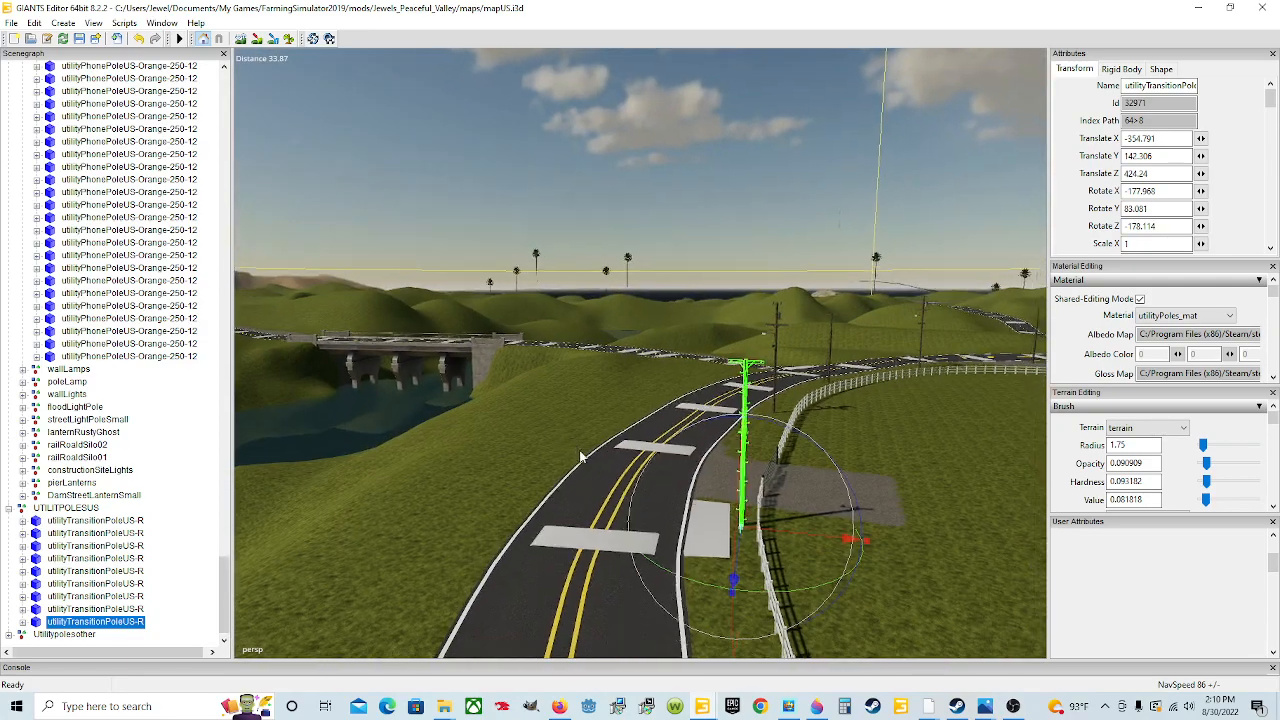
{"action": "scroll", "coordinate": [577, 446], "scroll_direction": "up", "scroll_amount": 5}
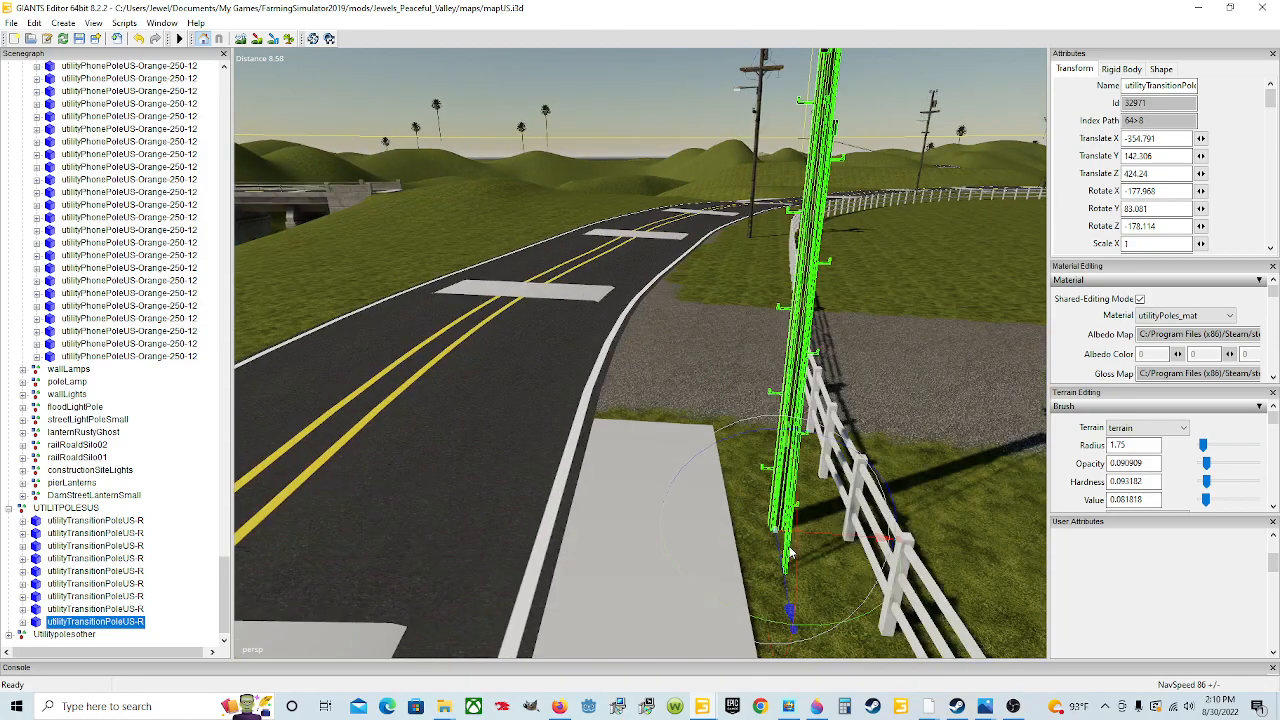
Move the copied pole to about X -353.59, Z 424.54, and turn its crossarm to about 79.78° around Y
{"action": "mouse_move", "coordinate": [776, 566]}
{"action": "left_mouse_down"}
{"action": "mouse_move", "coordinate": [837, 601]}
{"action": "mouse_move", "coordinate": [790, 581]}
{"action": "mouse_move", "coordinate": [777, 556]}
{"action": "left_mouse_up"}
{"action": "left_click_drag", "start_coordinate": [777, 641], "coordinate": [785, 634]}
{"action": "scroll", "coordinate": [796, 522], "scroll_direction": "down", "scroll_amount": 5}
{"action": "left_click_drag", "start_coordinate": [738, 527], "coordinate": [678, 475], "text": "alt"}
{"action": "scroll", "coordinate": [678, 475], "scroll_direction": "up", "scroll_amount": 4}
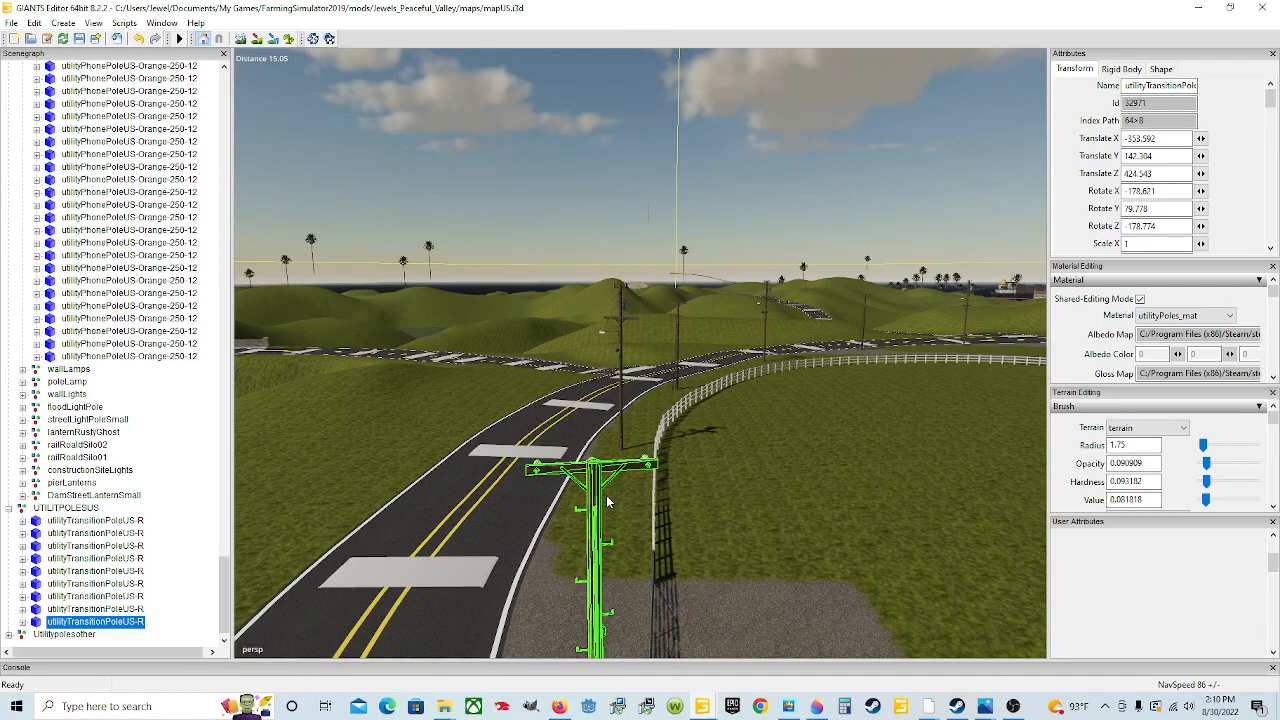
Rotate the copied pole's crossarm across the line of poles, to about 85.62° around Y
{"action": "left_click_drag", "start_coordinate": [606, 500], "coordinate": [729, 547], "text": "alt"}
{"action": "scroll", "coordinate": [727, 547], "scroll_direction": "down", "scroll_amount": 4}
{"action": "left_click_drag", "start_coordinate": [672, 614], "coordinate": [658, 708]}
{"action": "scroll", "coordinate": [708, 617], "scroll_direction": "up", "scroll_amount": 2}
{"action": "left_click_drag", "start_coordinate": [630, 526], "coordinate": [632, 432], "text": "alt"}
{"action": "scroll", "coordinate": [560, 508], "scroll_direction": "up", "scroll_amount": 2}
{"action": "scroll", "coordinate": [560, 512], "scroll_direction": "up", "scroll_amount": 3}
{"action": "scroll", "coordinate": [622, 473], "scroll_direction": "down", "scroll_amount": 2}
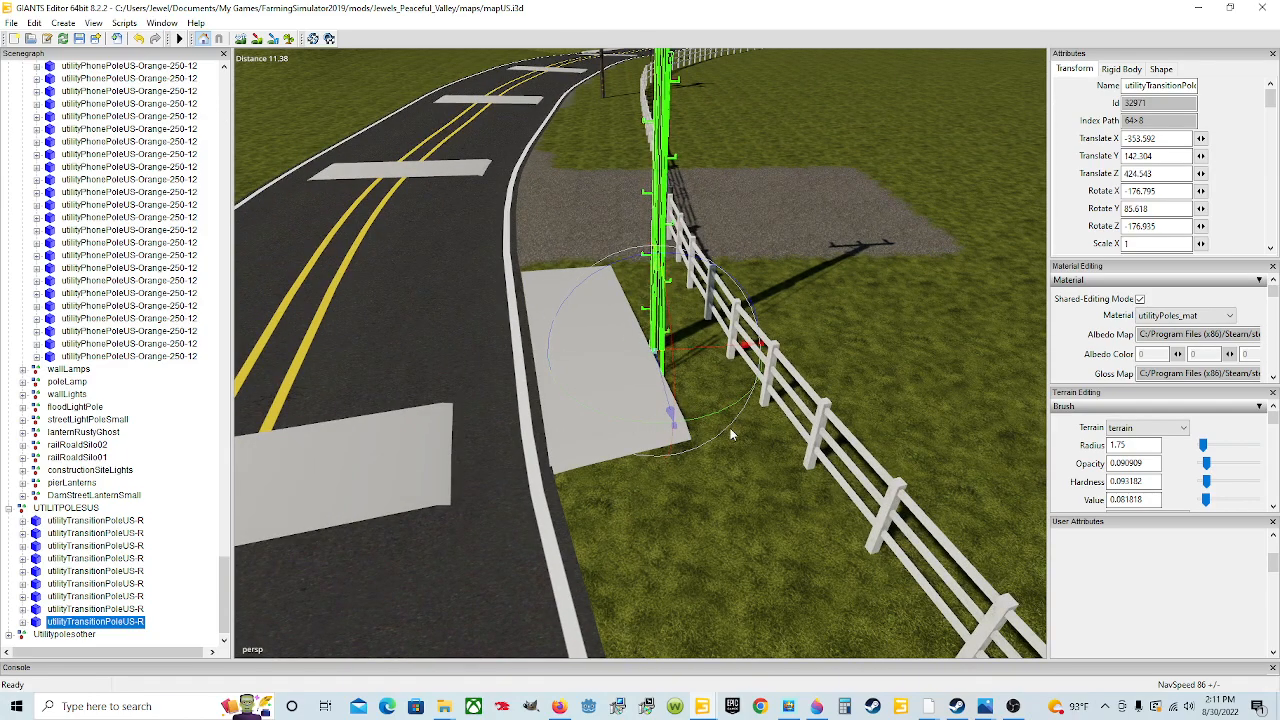
Raise the copied pole beside the slab to about Y 142.415
{"action": "scroll", "coordinate": [735, 430], "scroll_direction": "up", "scroll_amount": 3}
{"action": "left_click_drag", "start_coordinate": [749, 428], "coordinate": [672, 413], "text": "alt"}
{"action": "scroll", "coordinate": [672, 413], "scroll_direction": "down", "scroll_amount": 2}
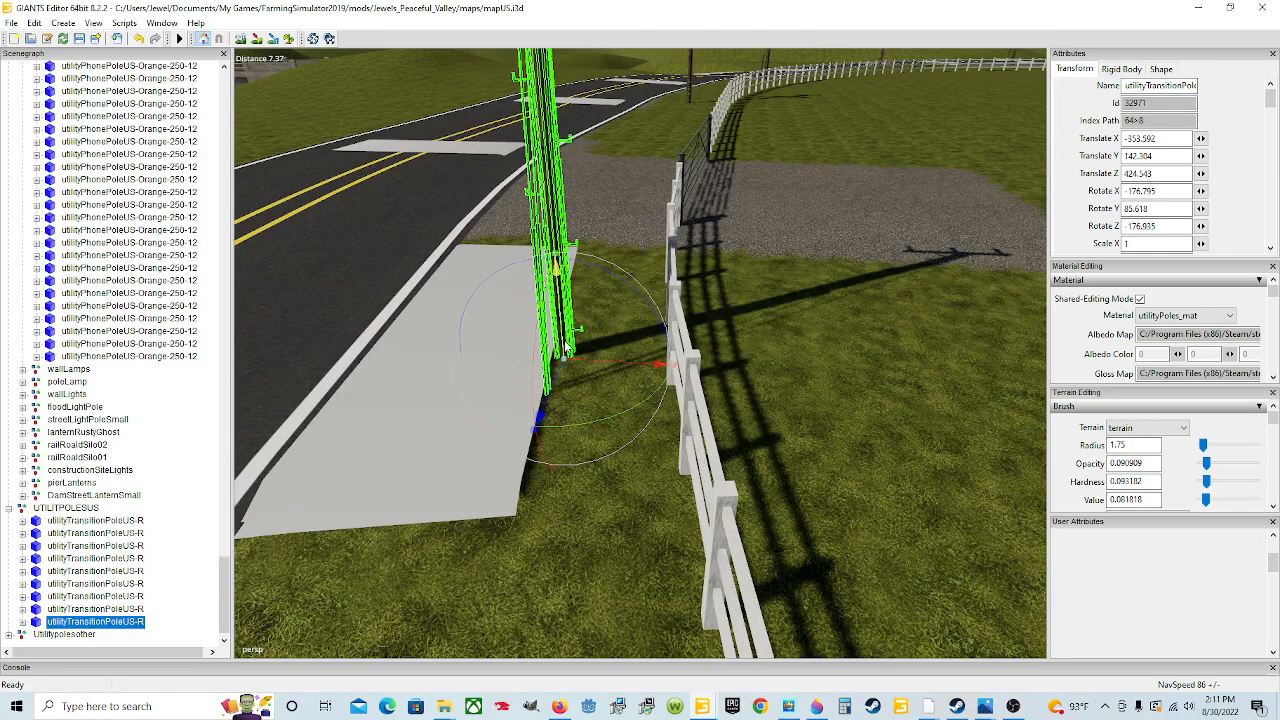
{"action": "left_click_drag", "start_coordinate": [565, 345], "coordinate": [572, 318]}
Review the new pole's placement along the bend and save the map
{"action": "scroll", "coordinate": [589, 457], "scroll_direction": "down", "scroll_amount": 5}
{"action": "right_click_drag", "start_coordinate": [589, 457], "coordinate": [793, 432]}
{"action": "key", "text": "w"}
{"action": "right_click_drag", "start_coordinate": [697, 452], "coordinate": [690, 421]}
{"action": "scroll", "coordinate": [708, 459], "scroll_direction": "down", "scroll_amount": 2}
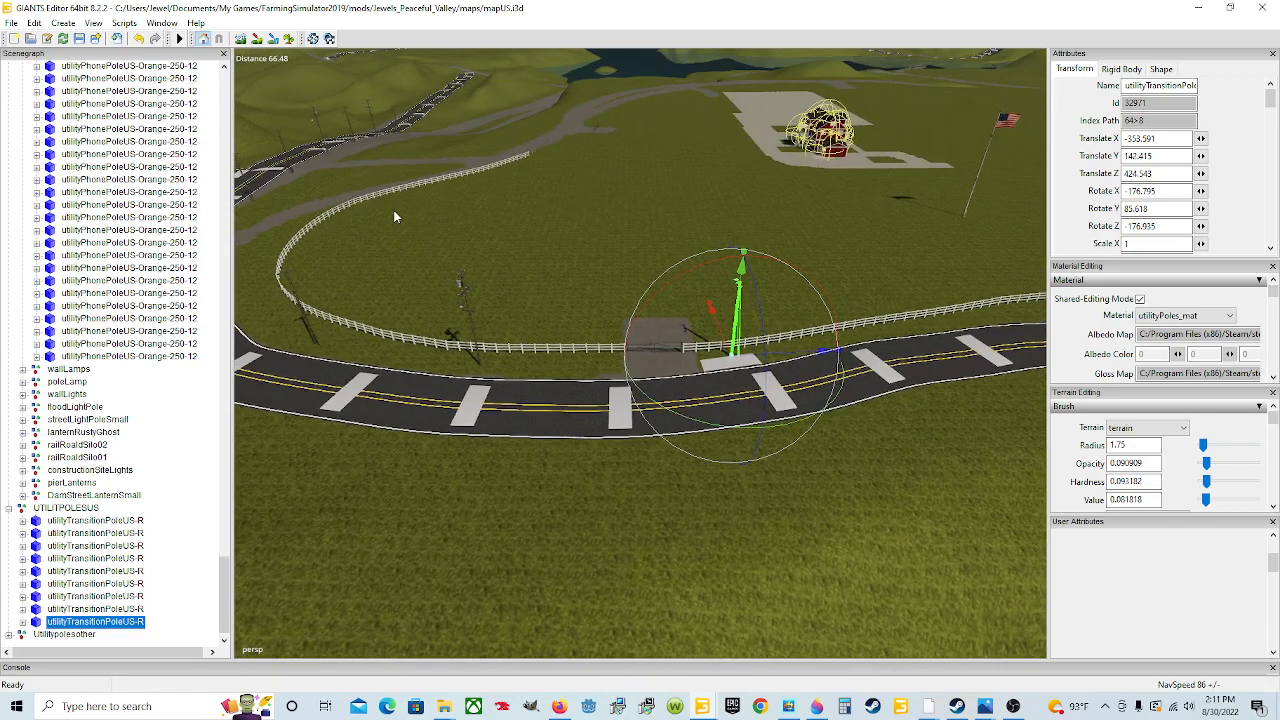
{"action": "left_click", "coordinate": [81, 39]}
Shift the street-lamp pole before the driveway along the road to about X -381.79, Z 426.42
{"action": "left_click_drag", "start_coordinate": [465, 398], "coordinate": [522, 388], "text": "alt"}
{"action": "scroll", "coordinate": [414, 385], "scroll_direction": "up", "scroll_amount": 5}
{"action": "scroll", "coordinate": [414, 385], "scroll_direction": "down", "scroll_amount": 5}
{"action": "scroll", "coordinate": [520, 384], "scroll_direction": "down", "scroll_amount": 2}
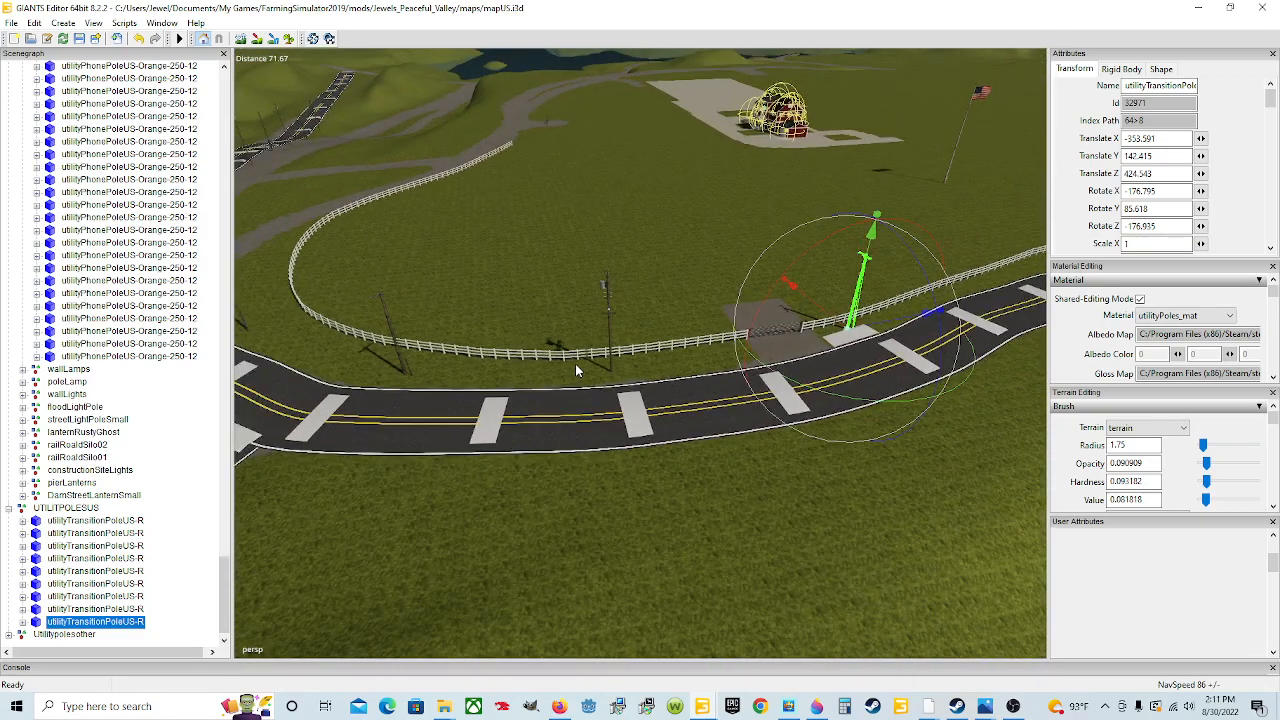
{"action": "left_click", "coordinate": [609, 361]}
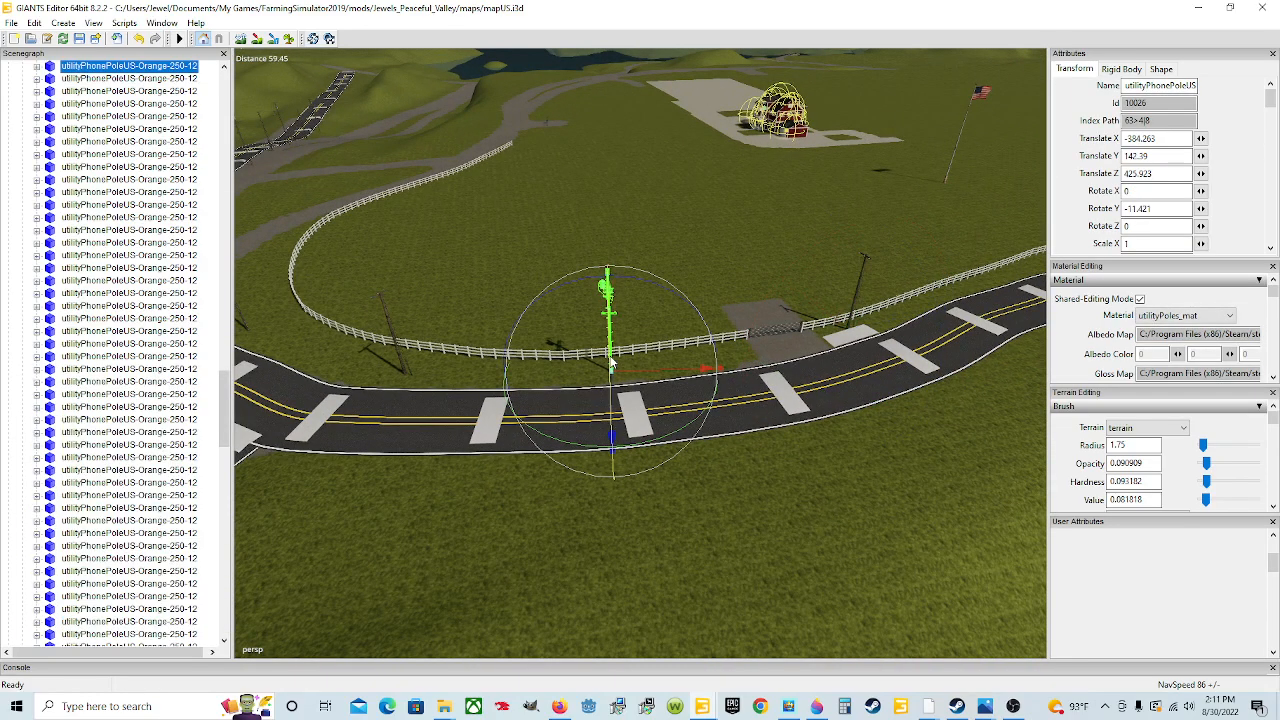
{"action": "scroll", "coordinate": [167, 237], "scroll_direction": "up", "scroll_amount": 1}
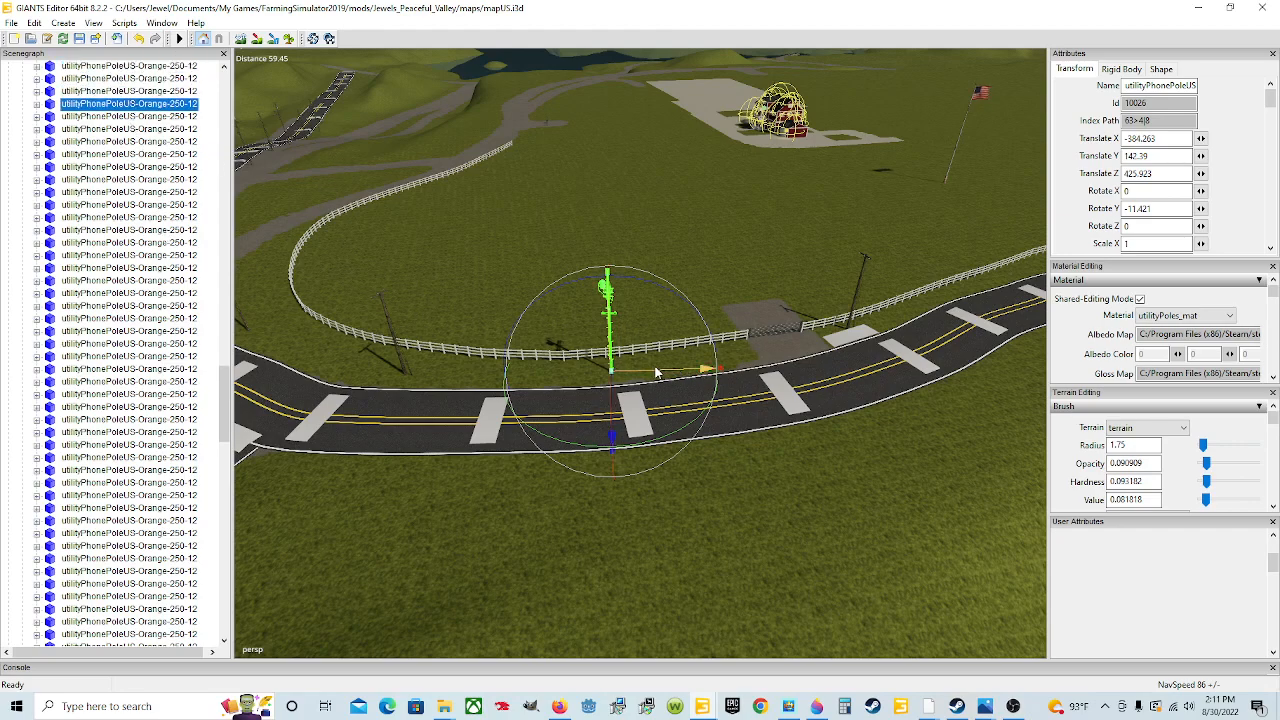
{"action": "left_click_drag", "start_coordinate": [660, 367], "coordinate": [370, 470]}
{"action": "scroll", "coordinate": [652, 445], "scroll_direction": "up", "scroll_amount": 6}
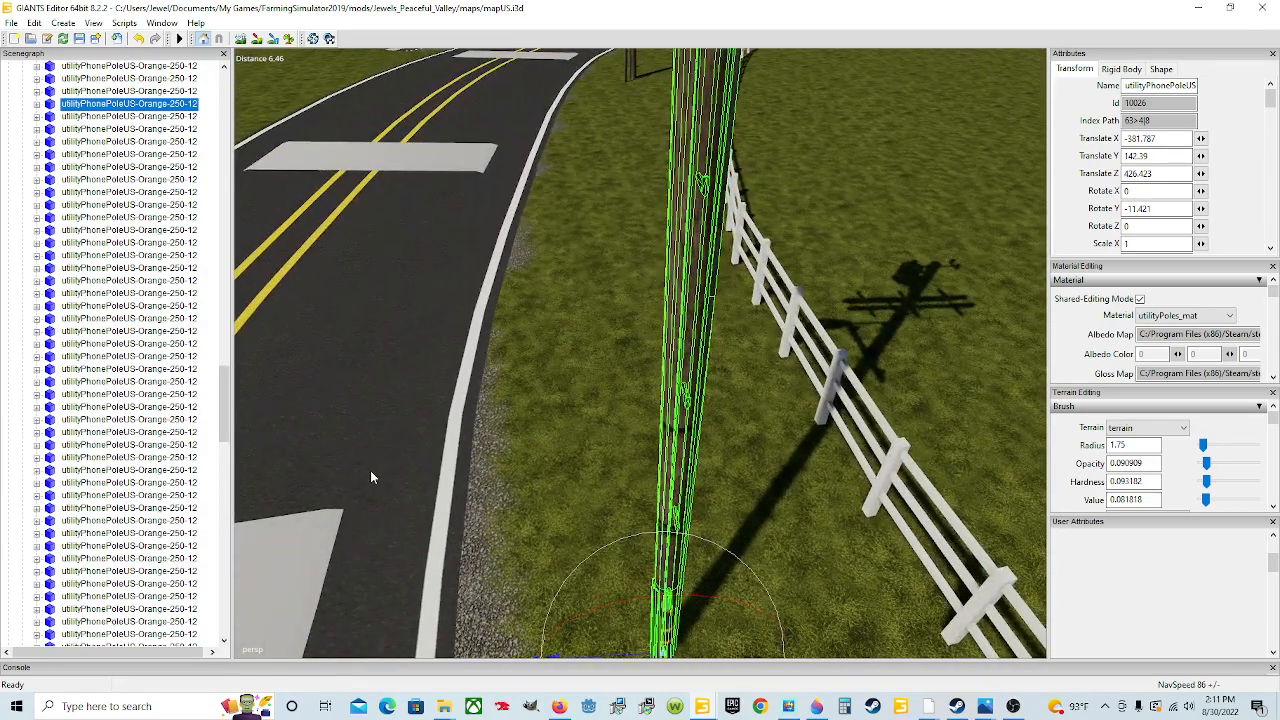
{"action": "scroll", "coordinate": [445, 466], "scroll_direction": "down", "scroll_amount": 4}
Fit the gray slab between the road edge and the street-lamp pole before the driveway, and shift that pole to about X -381.74, Z 426.16
{"action": "left_click_drag", "start_coordinate": [610, 462], "coordinate": [809, 363], "text": "alt"}
{"action": "left_click", "coordinate": [785, 341]}
{"action": "left_click_drag", "start_coordinate": [867, 269], "coordinate": [145, 410]}
{"action": "left_click_drag", "start_coordinate": [285, 428], "coordinate": [455, 375], "text": "alt"}
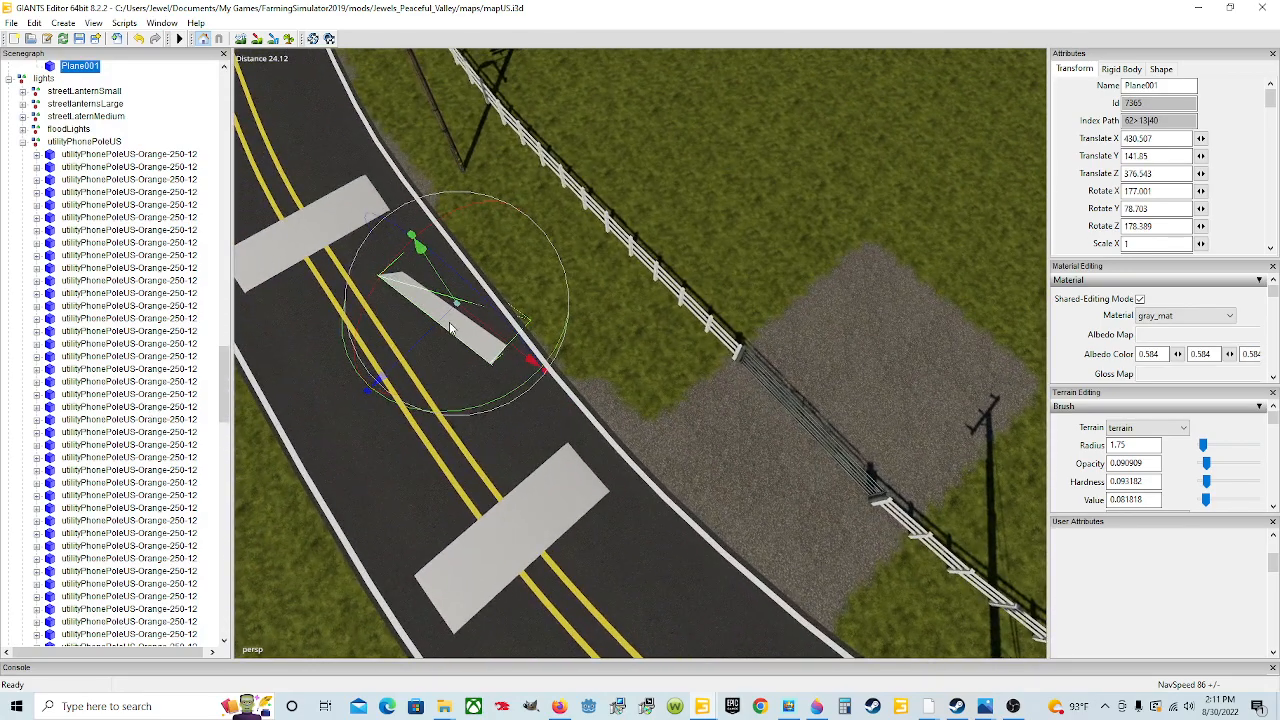
{"action": "left_click_drag", "start_coordinate": [447, 288], "coordinate": [442, 252]}
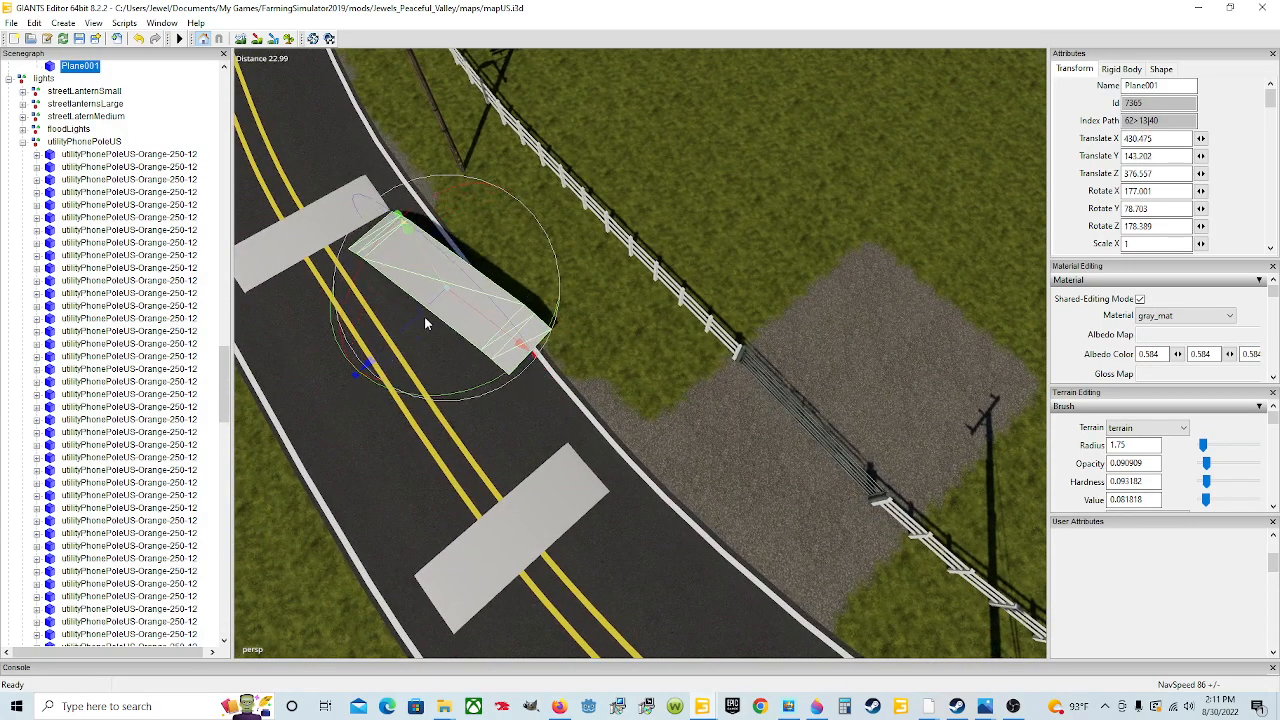
{"action": "left_click_drag", "start_coordinate": [413, 315], "coordinate": [475, 263]}
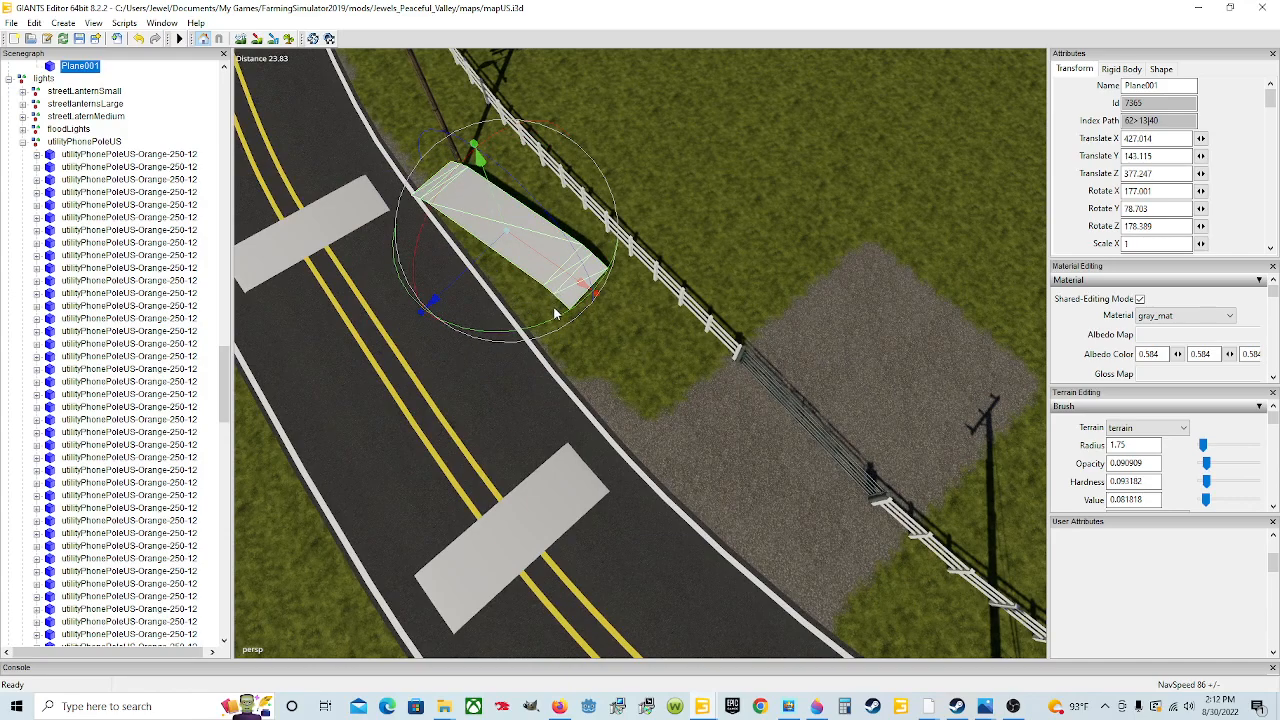
{"action": "left_click_drag", "start_coordinate": [549, 322], "coordinate": [523, 335]}
{"action": "mouse_move", "coordinate": [482, 247]}
{"action": "left_mouse_down"}
{"action": "mouse_move", "coordinate": [466, 258]}
{"action": "mouse_move", "coordinate": [494, 256]}
{"action": "mouse_move", "coordinate": [470, 262]}
{"action": "left_mouse_up"}
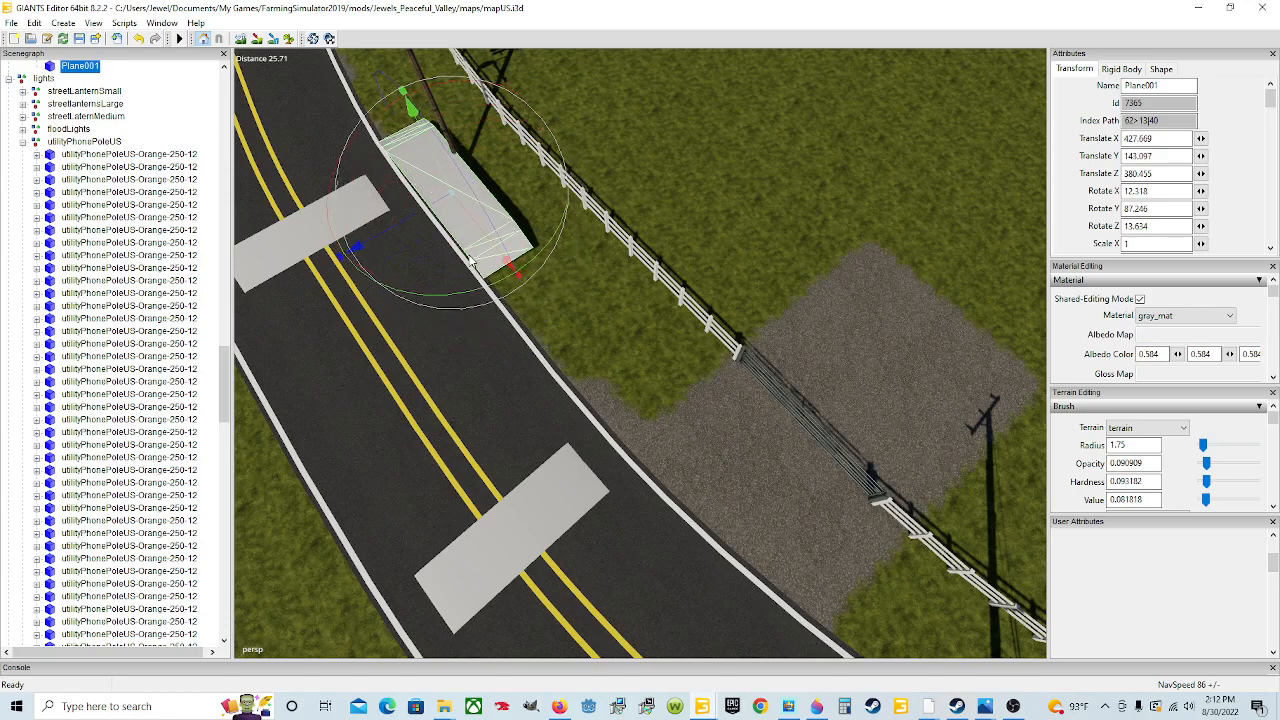
{"action": "left_click", "coordinate": [452, 148]}
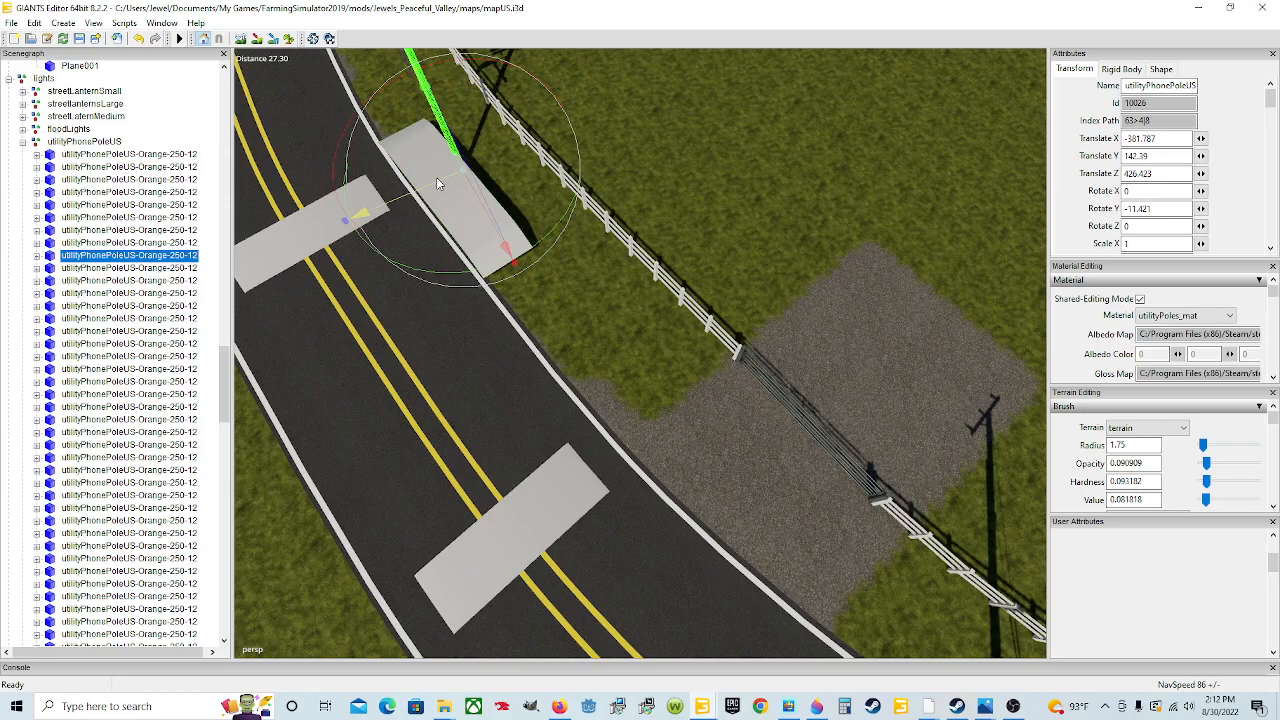
{"action": "left_click_drag", "start_coordinate": [437, 177], "coordinate": [442, 176]}
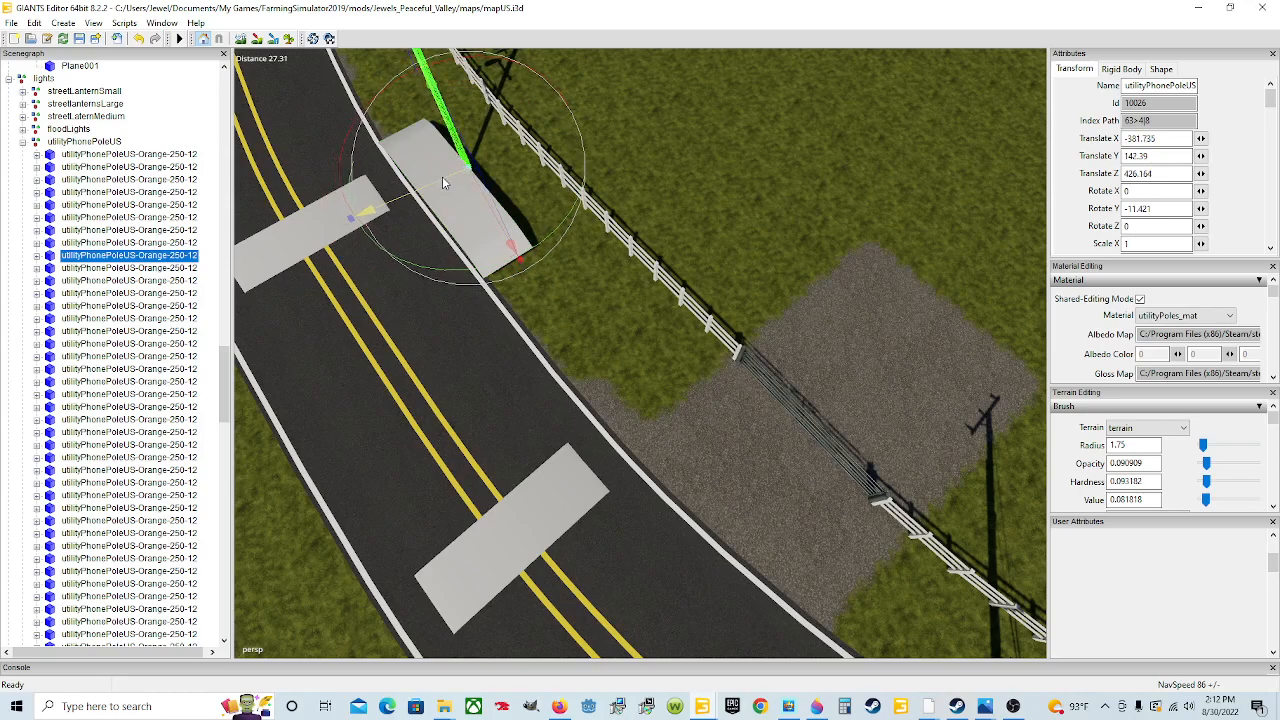
Move the gray slab along the road past the driveway to about X 418.85, Z 328.90, turned to about 76.47° around Y
{"action": "left_click", "coordinate": [466, 194]}
{"action": "left_click_drag", "start_coordinate": [430, 238], "coordinate": [740, 282], "text": "alt"}
{"action": "scroll", "coordinate": [568, 220], "scroll_direction": "down", "scroll_amount": 3}
{"action": "scroll", "coordinate": [567, 222], "scroll_direction": "down", "scroll_amount": 2}
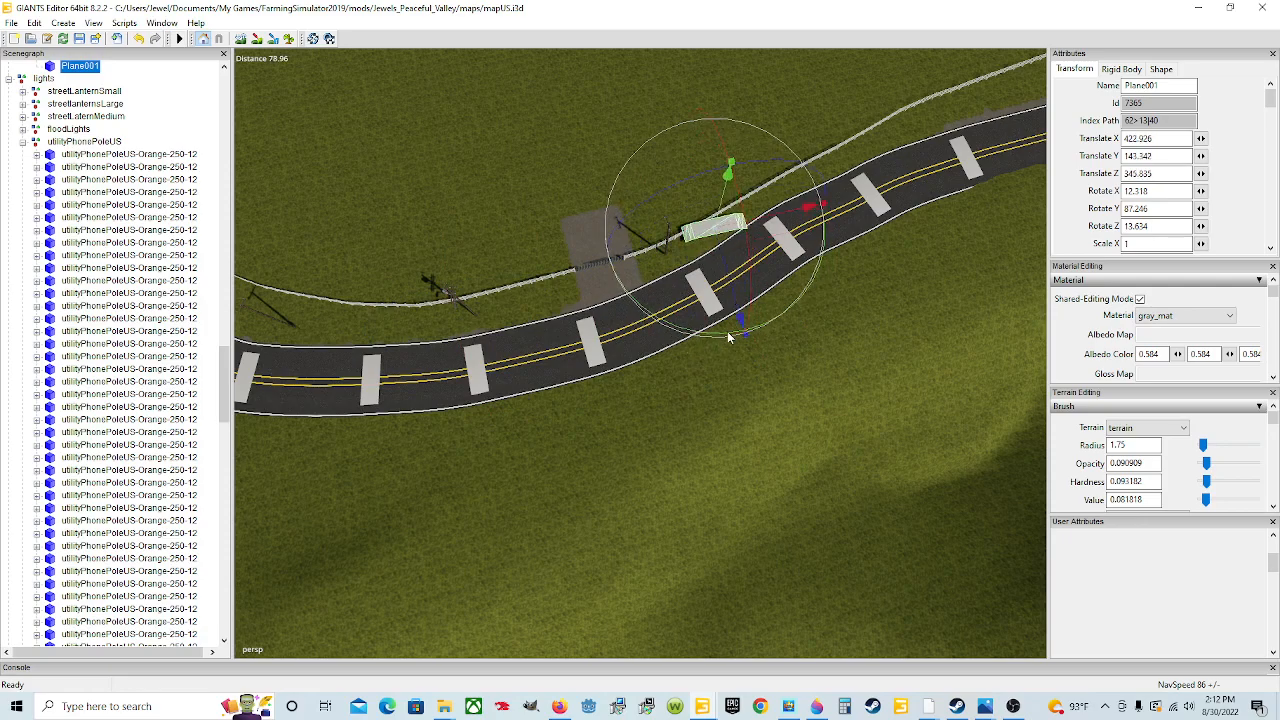
{"action": "left_click_drag", "start_coordinate": [722, 338], "coordinate": [755, 335]}
{"action": "left_click_drag", "start_coordinate": [767, 200], "coordinate": [888, 173]}
Lower the slab to about Y 142.04, rotate it to about 79.42° around Y and set it against the road edge at X 418.91, Z 328.80
{"action": "left_click_drag", "start_coordinate": [834, 240], "coordinate": [603, 194], "text": "alt"}
{"action": "scroll", "coordinate": [920, 236], "scroll_direction": "up", "scroll_amount": 7}
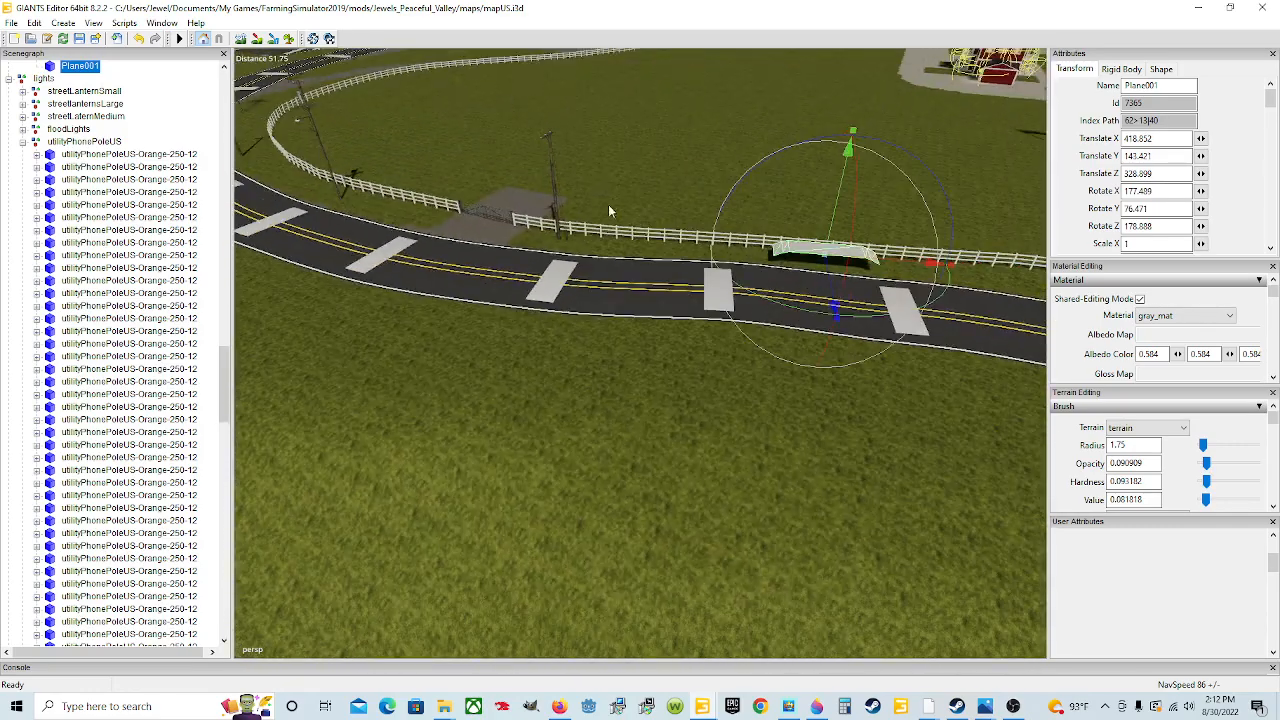
{"action": "left_click_drag", "start_coordinate": [624, 250], "coordinate": [653, 263], "text": "alt"}
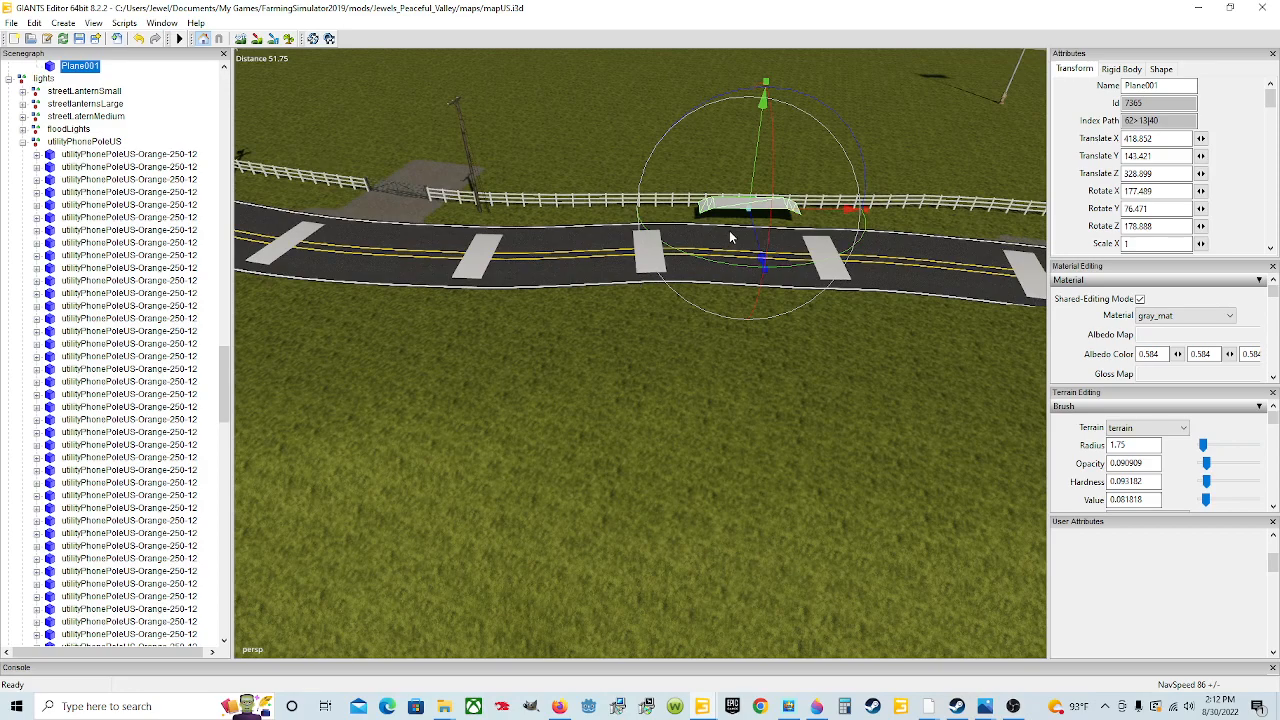
{"action": "left_click_drag", "start_coordinate": [758, 235], "coordinate": [501, 262]}
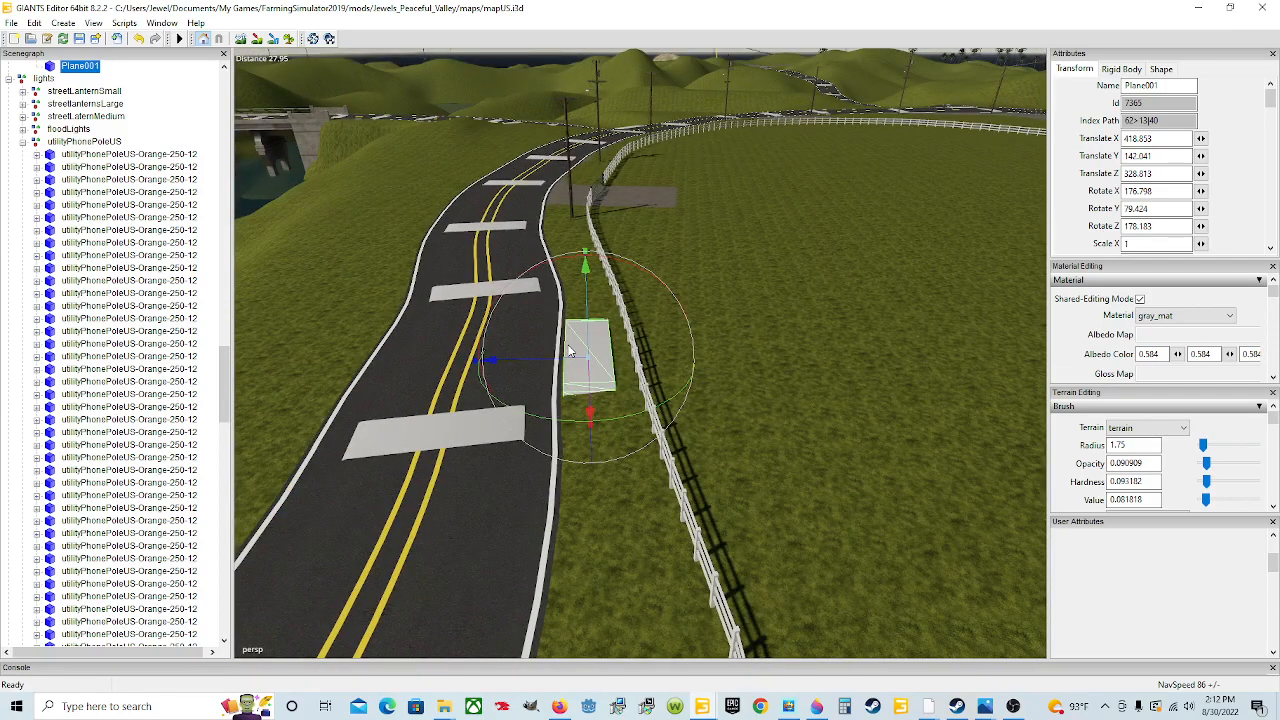
{"action": "left_click_drag", "start_coordinate": [618, 421], "coordinate": [625, 448], "text": "alt"}
{"action": "scroll", "coordinate": [594, 410], "scroll_direction": "up", "scroll_amount": 3}
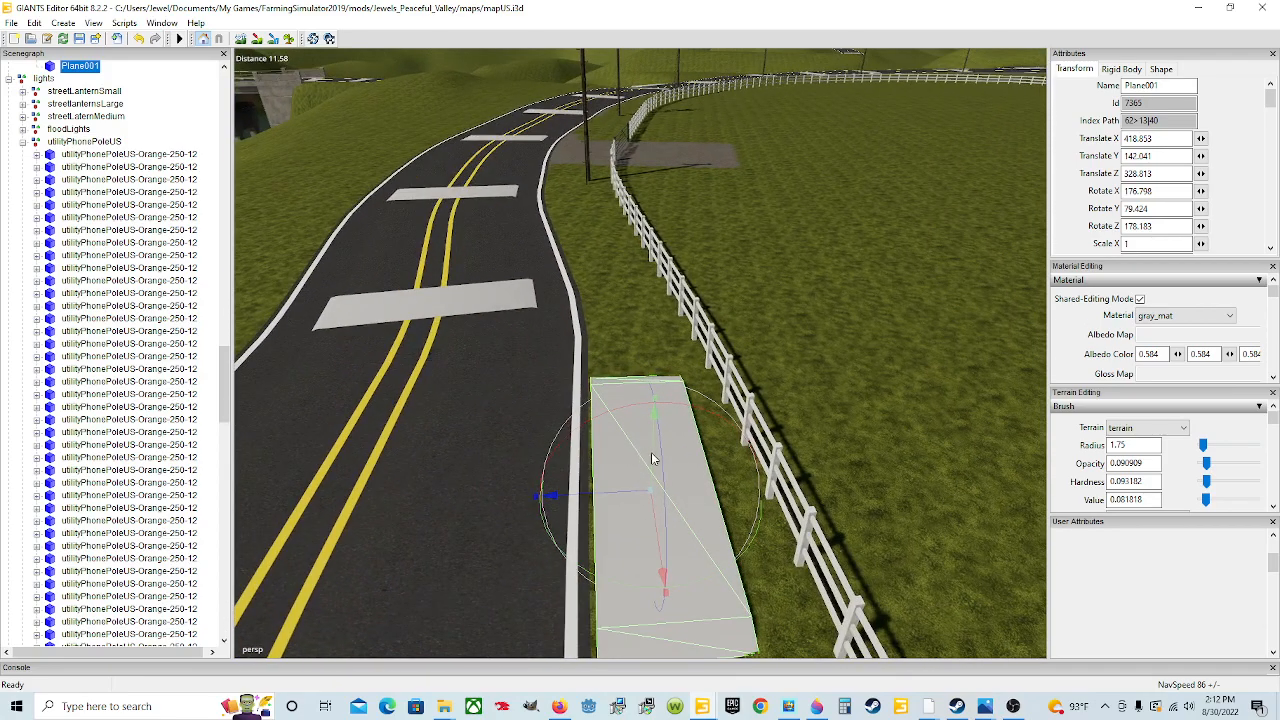
{"action": "left_click_drag", "start_coordinate": [614, 491], "coordinate": [610, 492]}
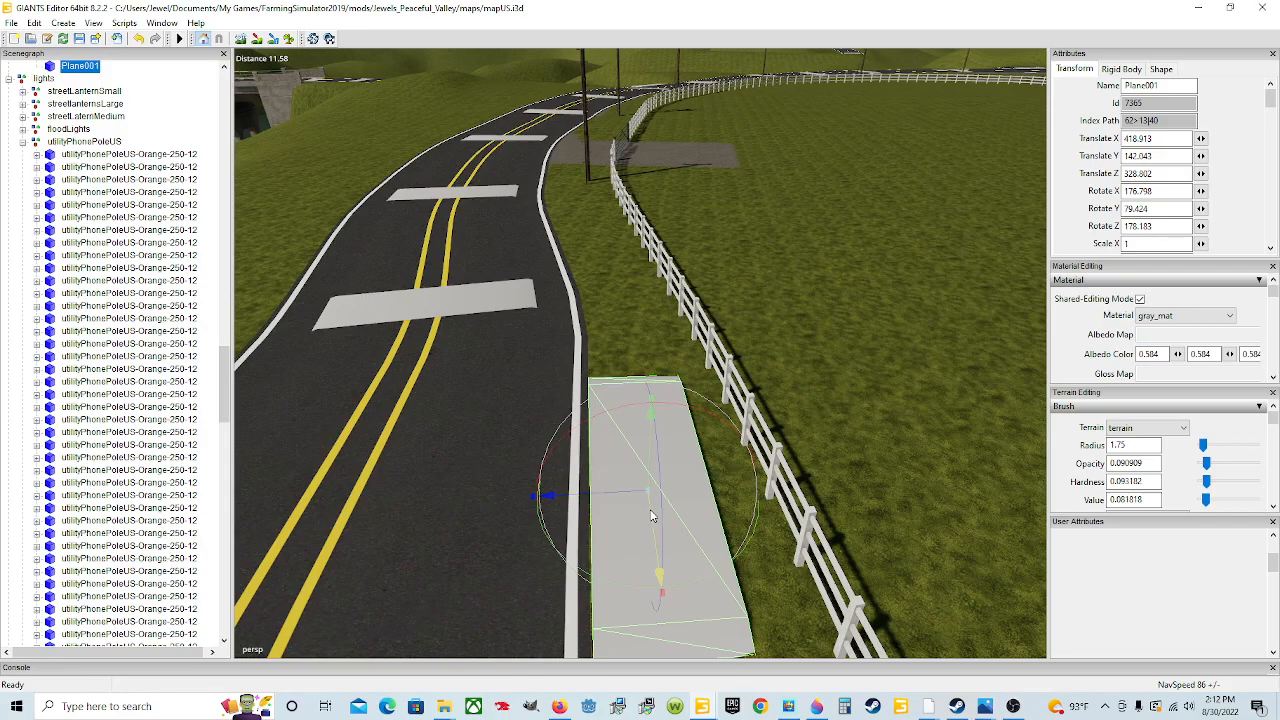
Slide the slab slightly farther along the road edge, to about X 418.69, Z 327.63
{"action": "scroll", "coordinate": [698, 512], "scroll_direction": "down", "scroll_amount": 3}
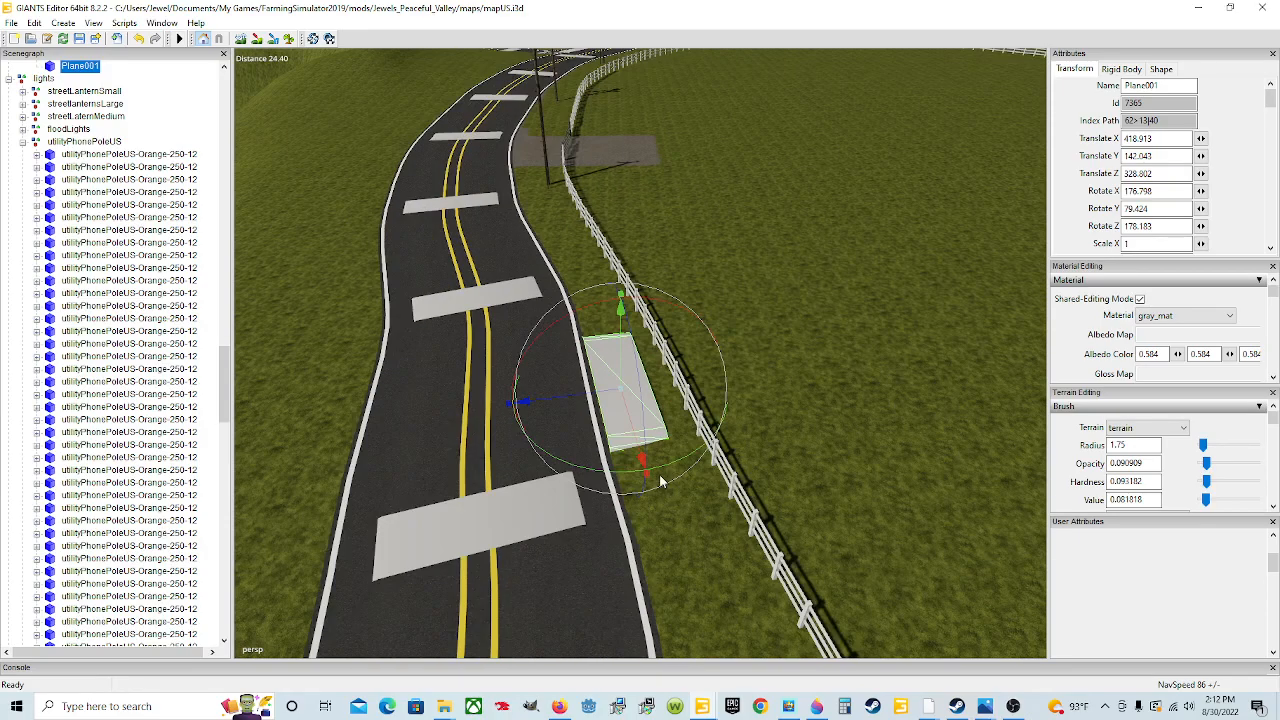
{"action": "left_click_drag", "start_coordinate": [647, 478], "coordinate": [861, 467], "text": "alt"}
{"action": "scroll", "coordinate": [553, 393], "scroll_direction": "up", "scroll_amount": 4}
{"action": "scroll", "coordinate": [860, 467], "scroll_direction": "down", "scroll_amount": 3}
{"action": "scroll", "coordinate": [714, 507], "scroll_direction": "down", "scroll_amount": 2}
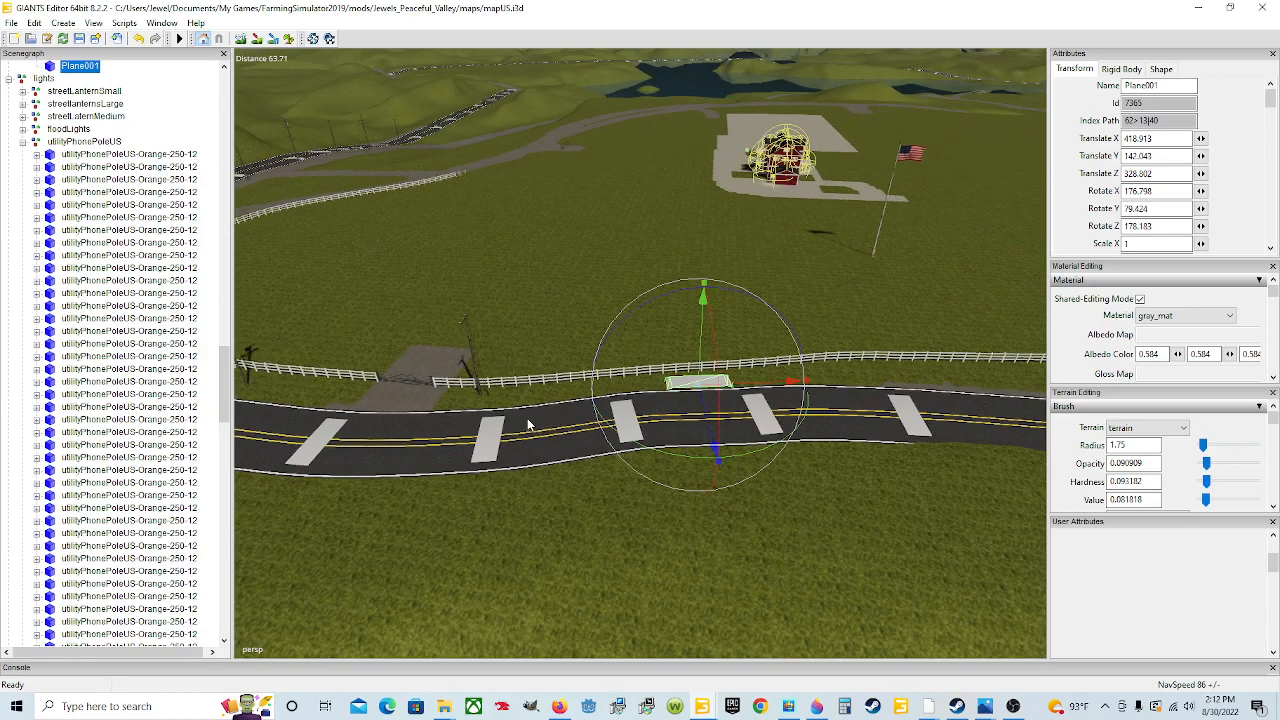
{"action": "left_click_drag", "start_coordinate": [484, 394], "coordinate": [485, 398], "text": "alt"}
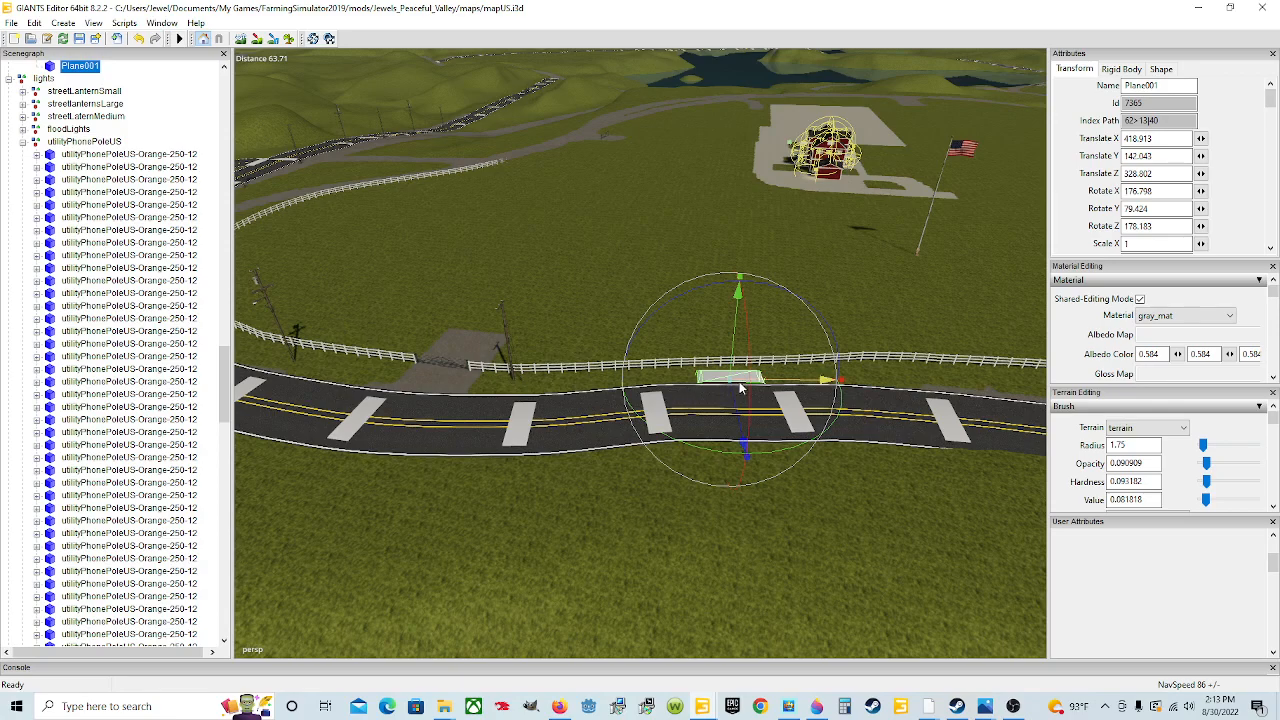
{"action": "left_click_drag", "start_coordinate": [747, 383], "coordinate": [777, 383]}
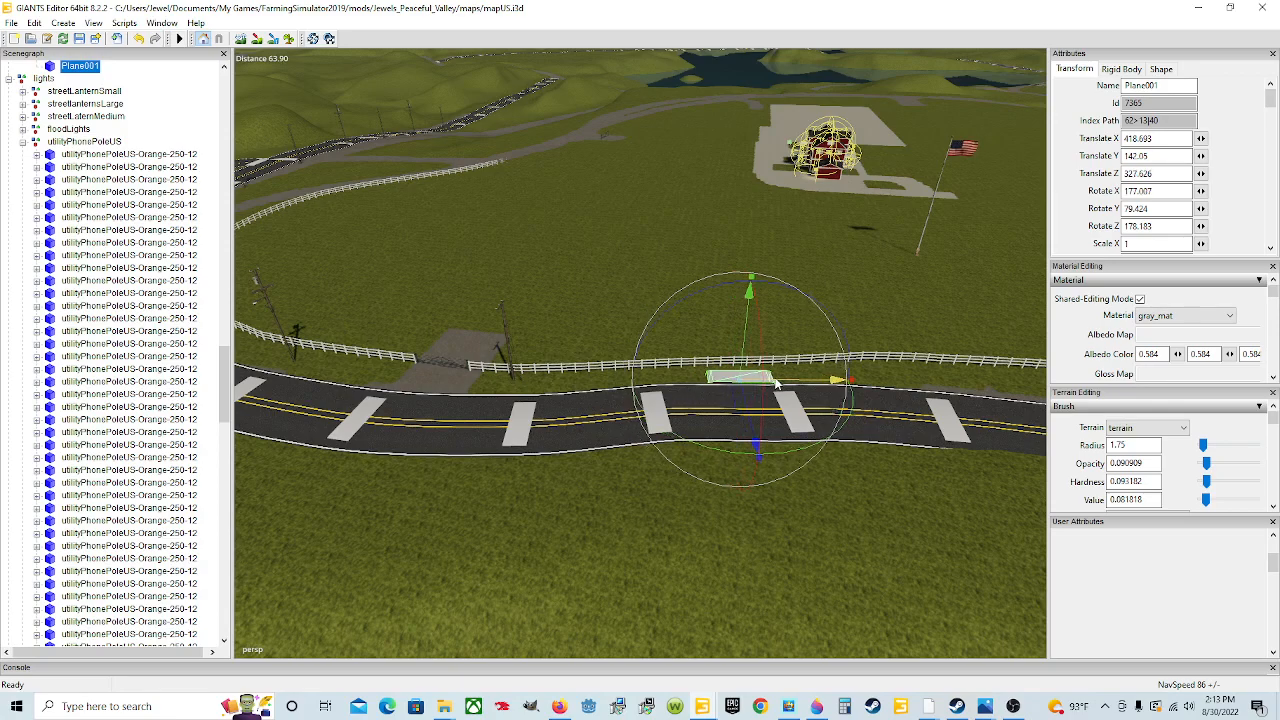
Relocate the pole listed after the street-lamp pole before the driveway to the slab, at about X -327.65, Z 416.54
{"action": "left_click_drag", "start_coordinate": [525, 457], "coordinate": [488, 452], "text": "alt"}
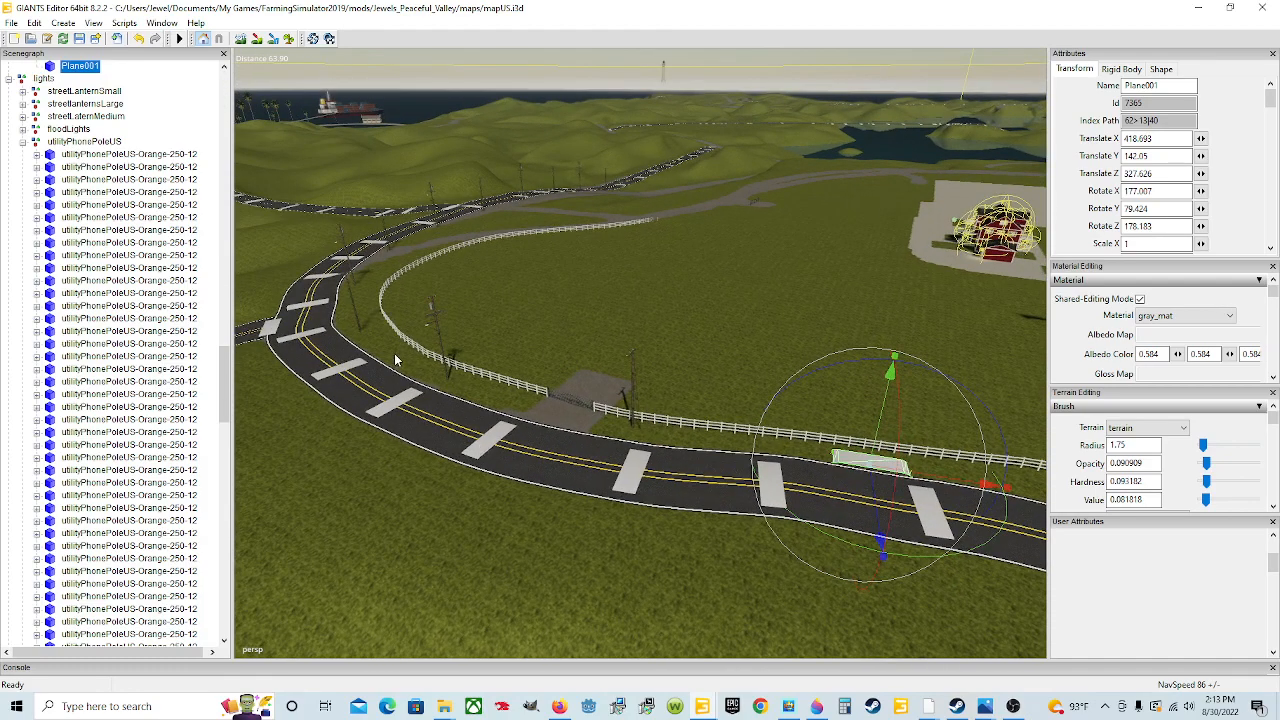
{"action": "left_click", "coordinate": [436, 328]}
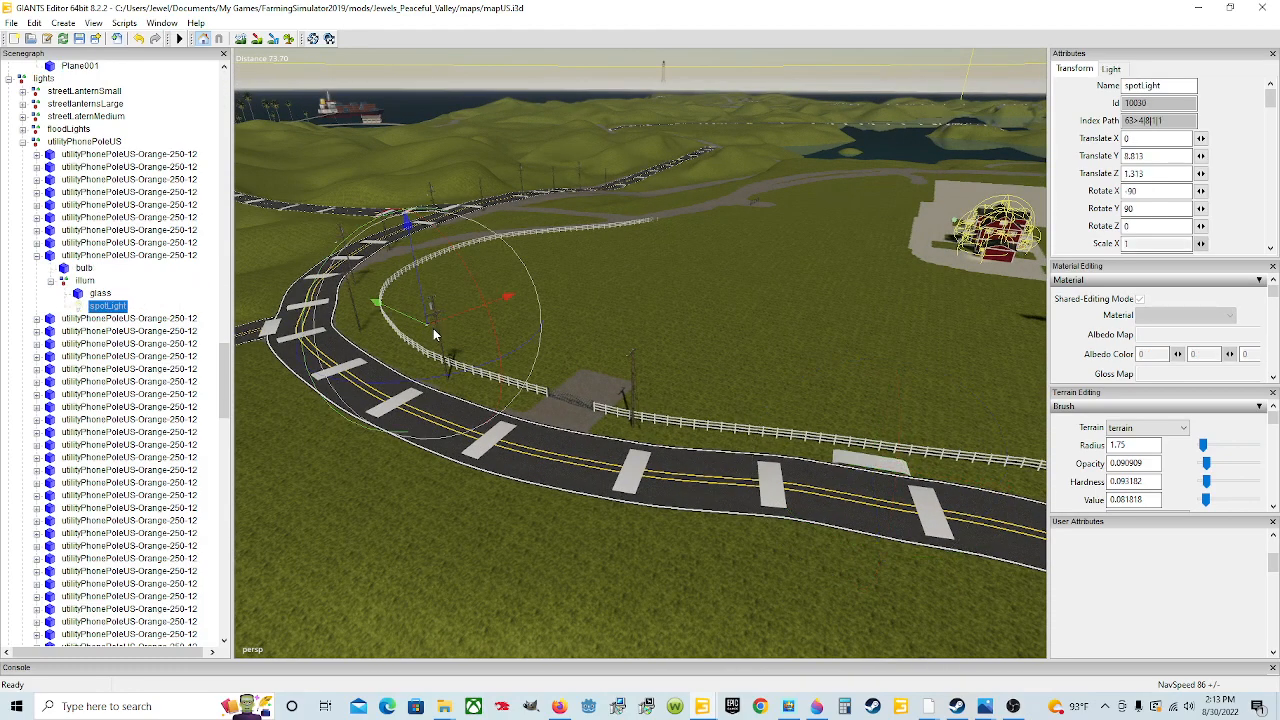
{"action": "left_click", "coordinate": [434, 312]}
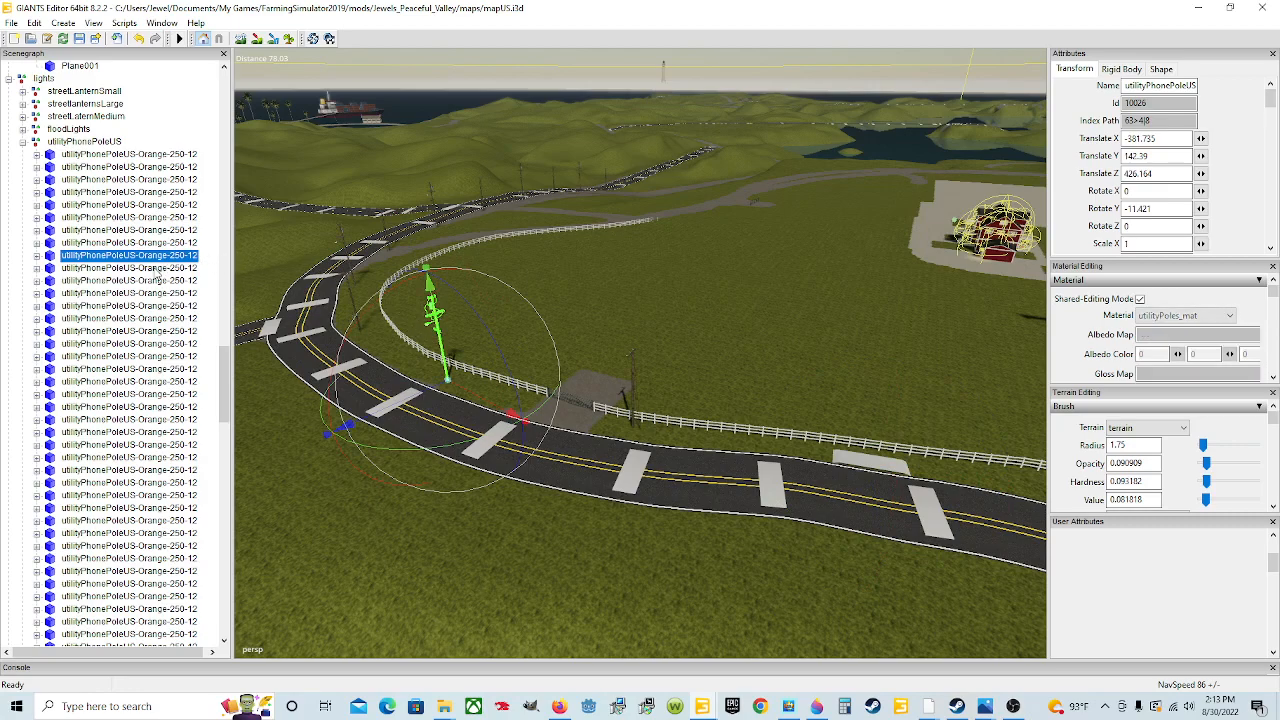
{"action": "left_click", "coordinate": [156, 269]}
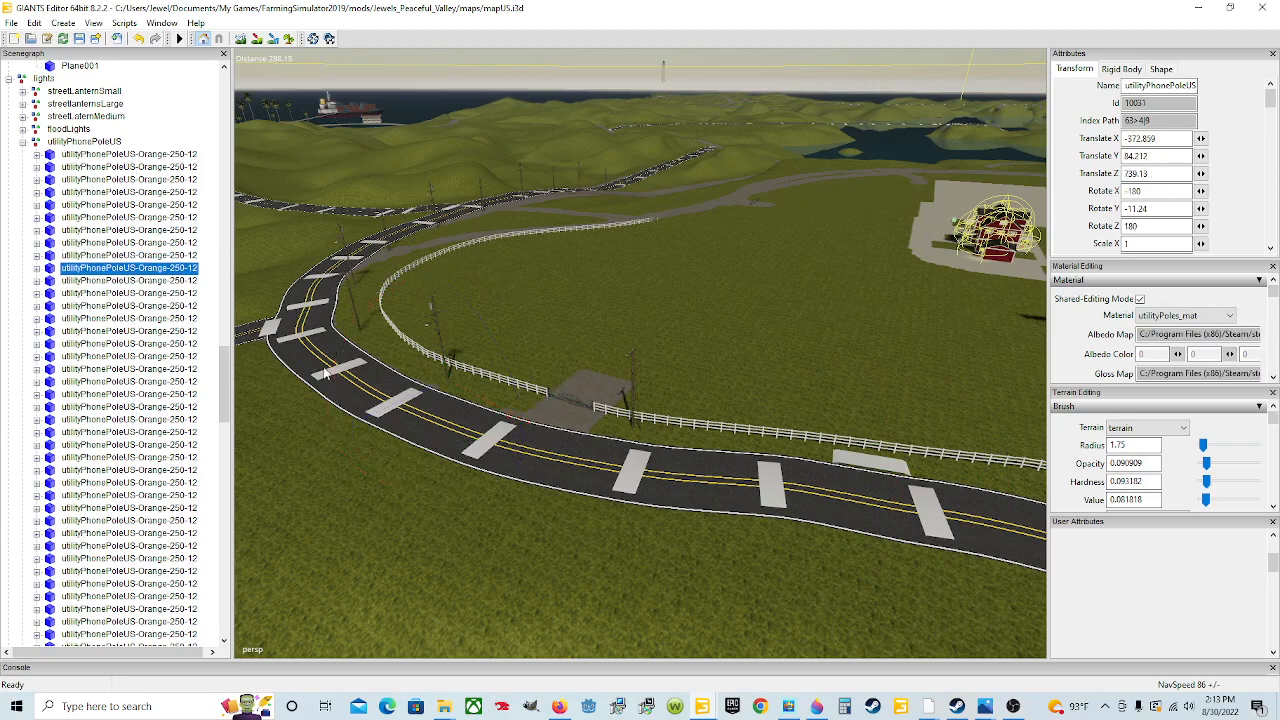
{"action": "key", "text": "ctrl+b"}
{"action": "key", "text": "ctrl+b"}
{"action": "left_click", "coordinate": [871, 450]}
Shift the relocated pole toward the road until it meets the slab's outer edge, at about X -327.47, Z 417.24
{"action": "left_click_drag", "start_coordinate": [806, 563], "coordinate": [523, 423], "text": "alt"}
{"action": "scroll", "coordinate": [893, 547], "scroll_direction": "up", "scroll_amount": 5}
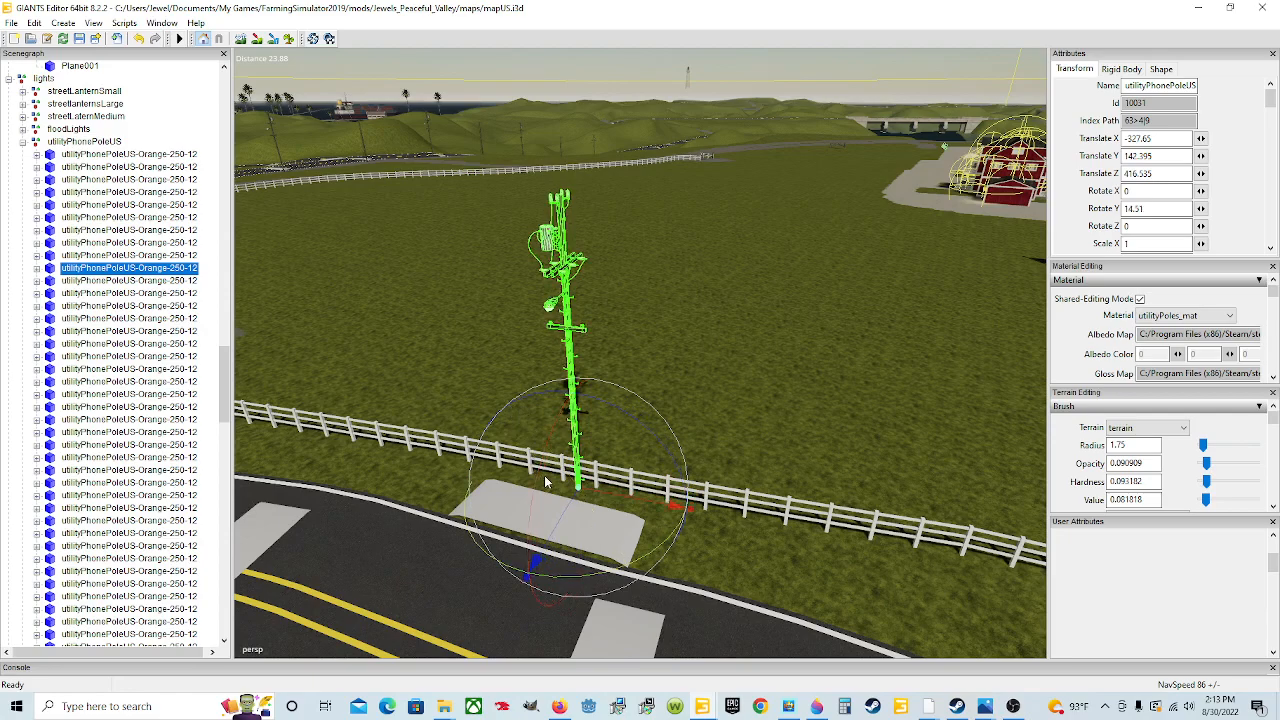
{"action": "left_click_drag", "start_coordinate": [572, 502], "coordinate": [446, 526]}
{"action": "scroll", "coordinate": [610, 518], "scroll_direction": "up", "scroll_amount": 5}
{"action": "scroll", "coordinate": [446, 532], "scroll_direction": "down", "scroll_amount": 3}
{"action": "middle_click_drag", "start_coordinate": [670, 535], "coordinate": [638, 472], "text": "alt"}
{"action": "scroll", "coordinate": [630, 473], "scroll_direction": "up", "scroll_amount": 3}
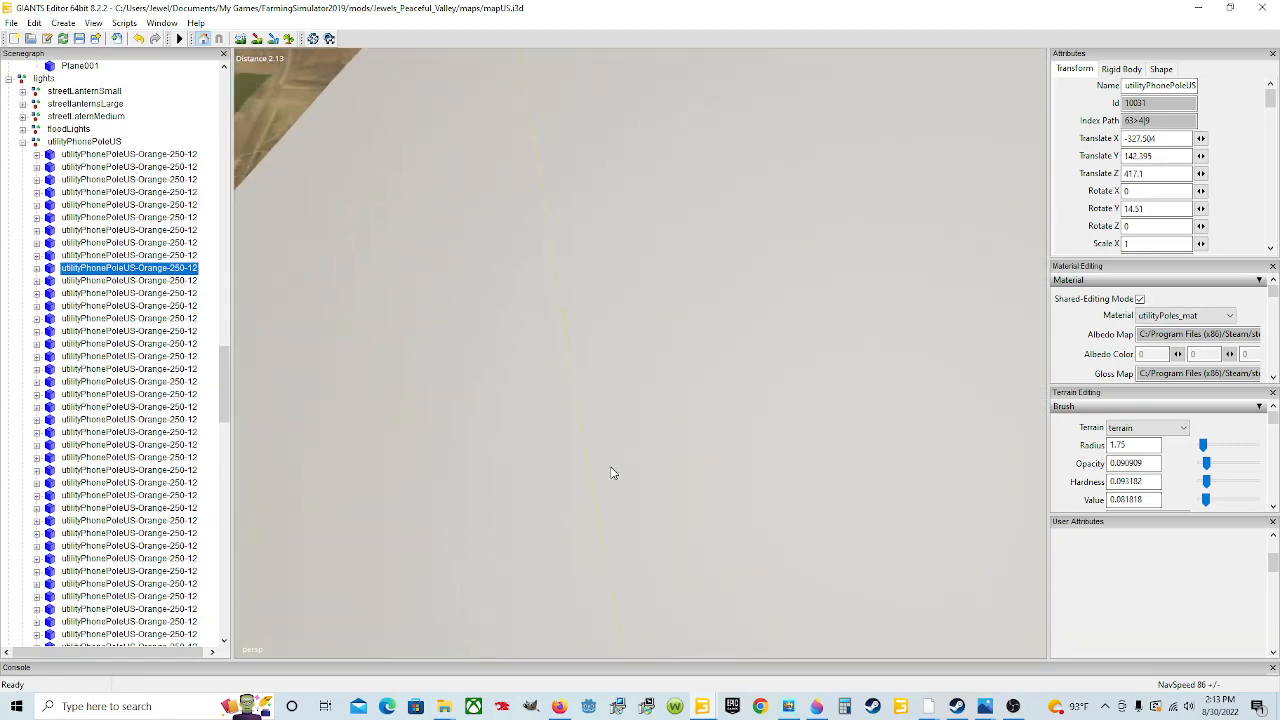
{"action": "scroll", "coordinate": [620, 474], "scroll_direction": "down", "scroll_amount": 2}
{"action": "left_click_drag", "start_coordinate": [646, 472], "coordinate": [597, 468], "text": "alt"}
{"action": "left_click_drag", "start_coordinate": [612, 381], "coordinate": [604, 389]}
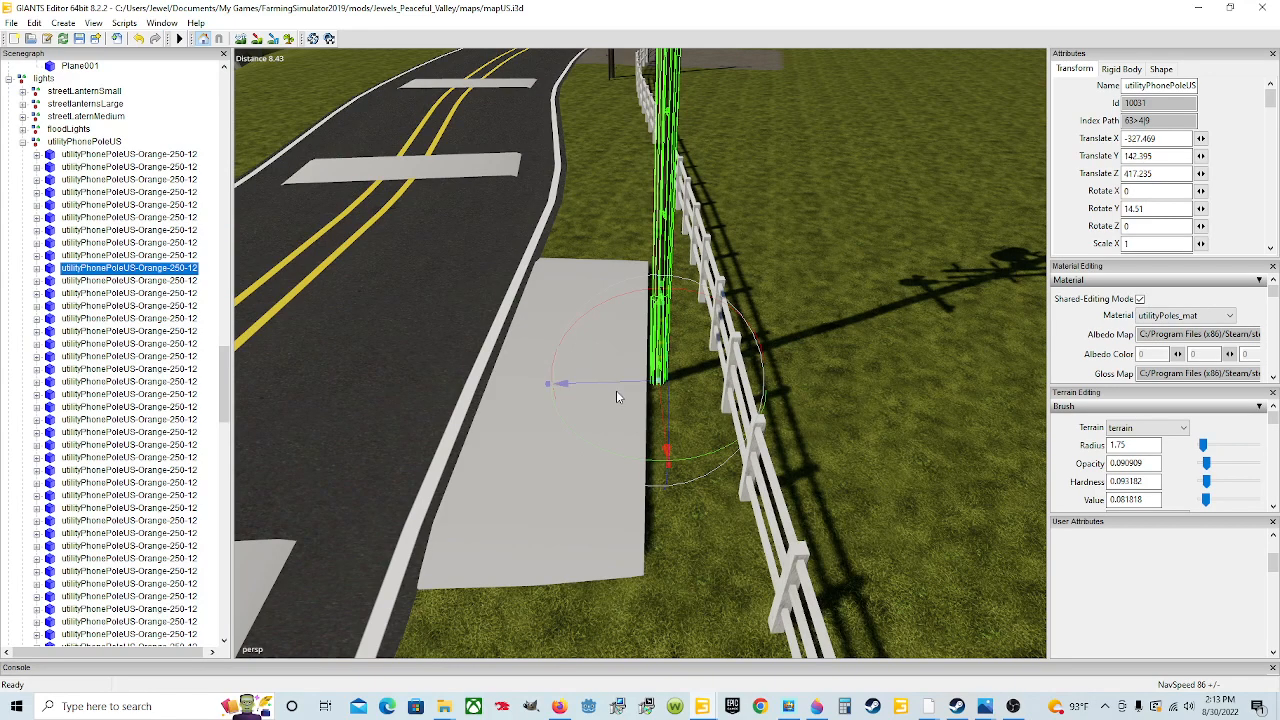
Move the pole along the slab's edge to about X -326.99, Z 417.15, undoing the stray scaling
{"action": "left_click_drag", "start_coordinate": [659, 394], "coordinate": [656, 415]}
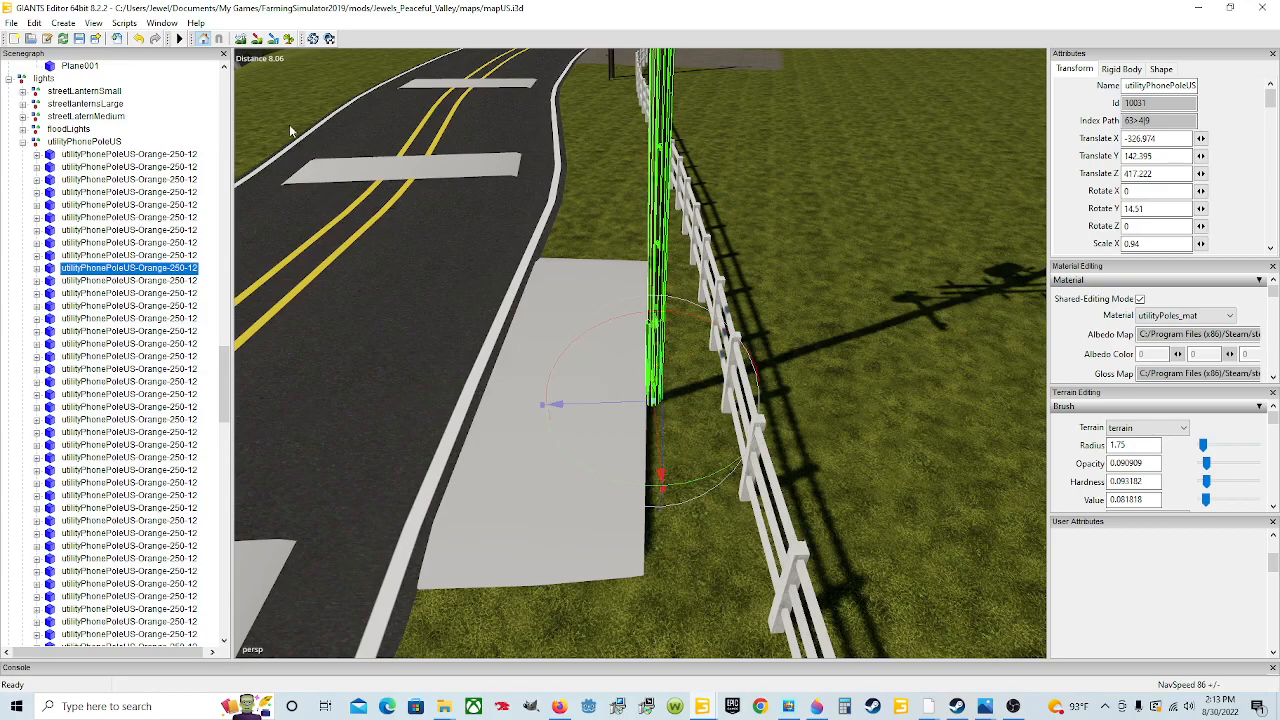
{"action": "left_click", "coordinate": [139, 39]}
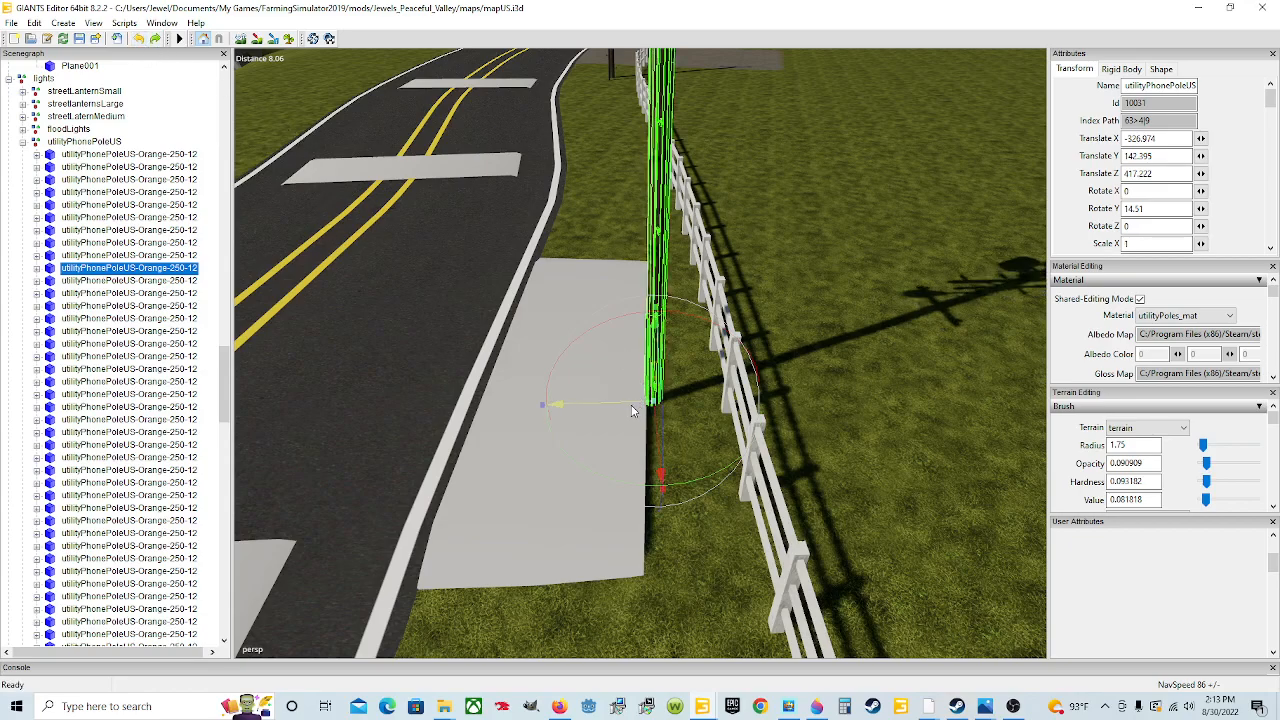
{"action": "left_click_drag", "start_coordinate": [631, 407], "coordinate": [636, 406]}
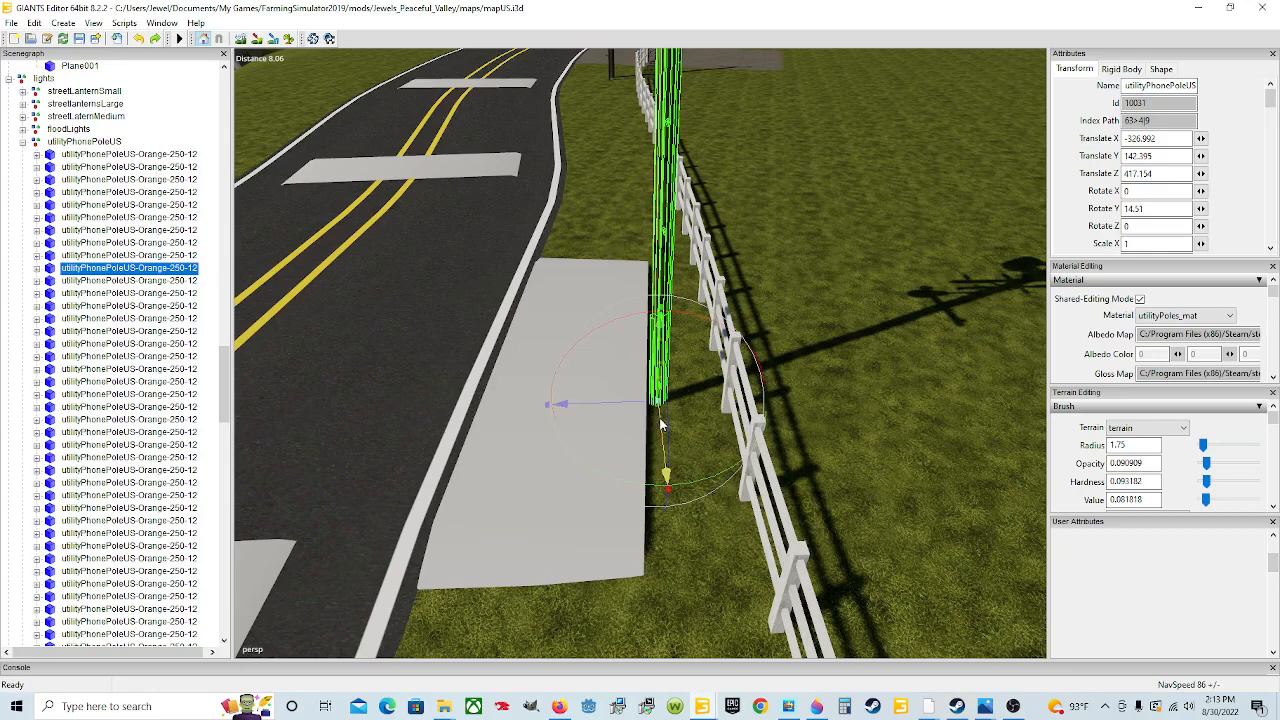
Raise the pole beside the slab to about Y 142.49 and rotate it to about 15.99° around Y
{"action": "mouse_move", "coordinate": [691, 482]}
{"action": "left_mouse_down"}
{"action": "mouse_move", "coordinate": [674, 480]}
{"action": "mouse_move", "coordinate": [675, 493]}
{"action": "left_mouse_up"}
{"action": "left_click_drag", "start_coordinate": [659, 456], "coordinate": [557, 401]}
{"action": "scroll", "coordinate": [657, 460], "scroll_direction": "up", "scroll_amount": 3}
{"action": "scroll", "coordinate": [556, 400], "scroll_direction": "up", "scroll_amount": 5}
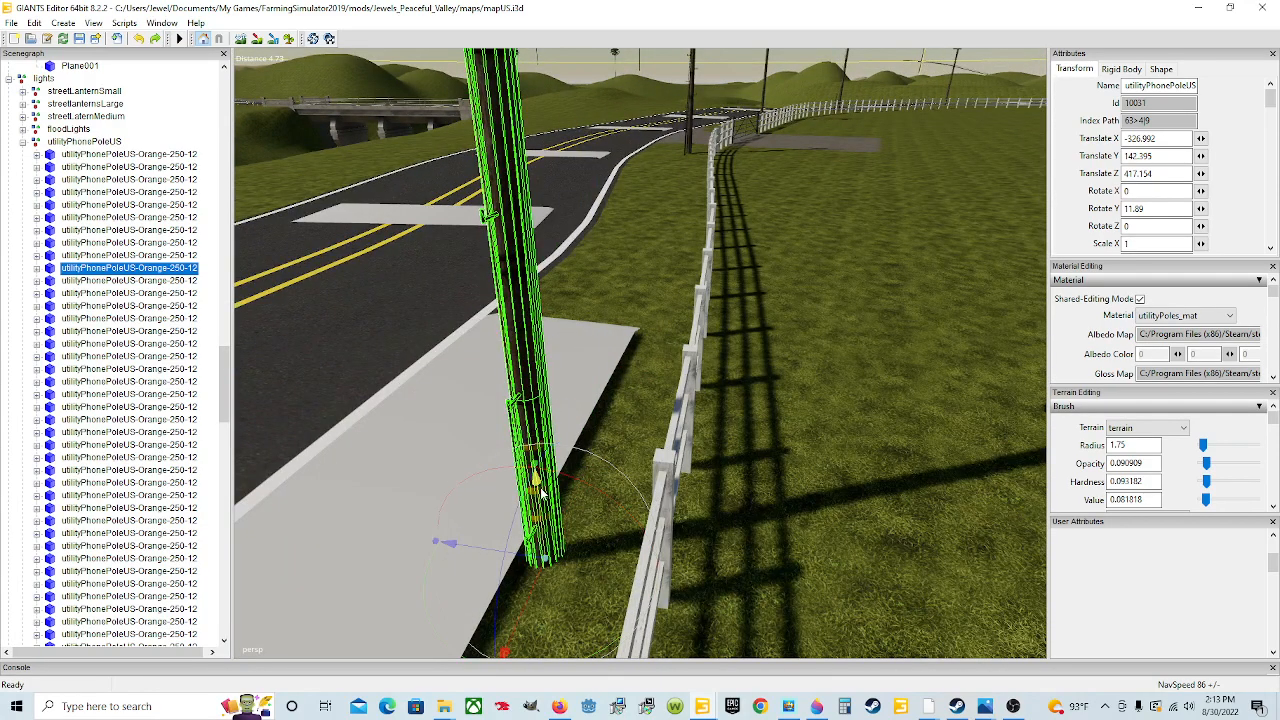
{"action": "mouse_move", "coordinate": [541, 490]}
{"action": "left_mouse_down"}
{"action": "mouse_move", "coordinate": [540, 463]}
{"action": "mouse_move", "coordinate": [541, 480]}
{"action": "left_mouse_up"}
{"action": "left_click_drag", "start_coordinate": [617, 468], "coordinate": [653, 470], "text": "alt"}
{"action": "scroll", "coordinate": [660, 496], "scroll_direction": "down", "scroll_amount": 6}
{"action": "left_click_drag", "start_coordinate": [652, 518], "coordinate": [660, 518]}
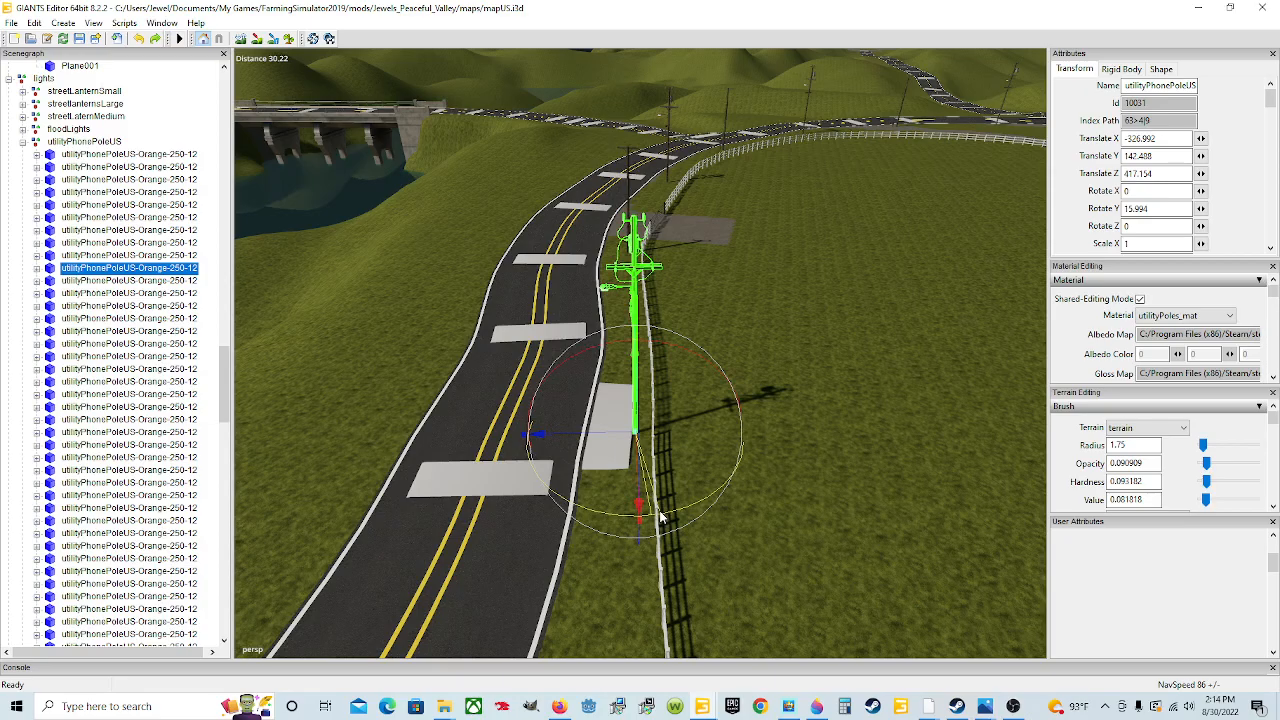
Slide the gray slab along the road beyond the new pole, to about X 414.37, Z 304.44
{"action": "left_click_drag", "start_coordinate": [578, 493], "coordinate": [809, 506], "text": "alt"}
{"action": "scroll", "coordinate": [531, 453], "scroll_direction": "up", "scroll_amount": 4}
{"action": "scroll", "coordinate": [809, 506], "scroll_direction": "down", "scroll_amount": 6}
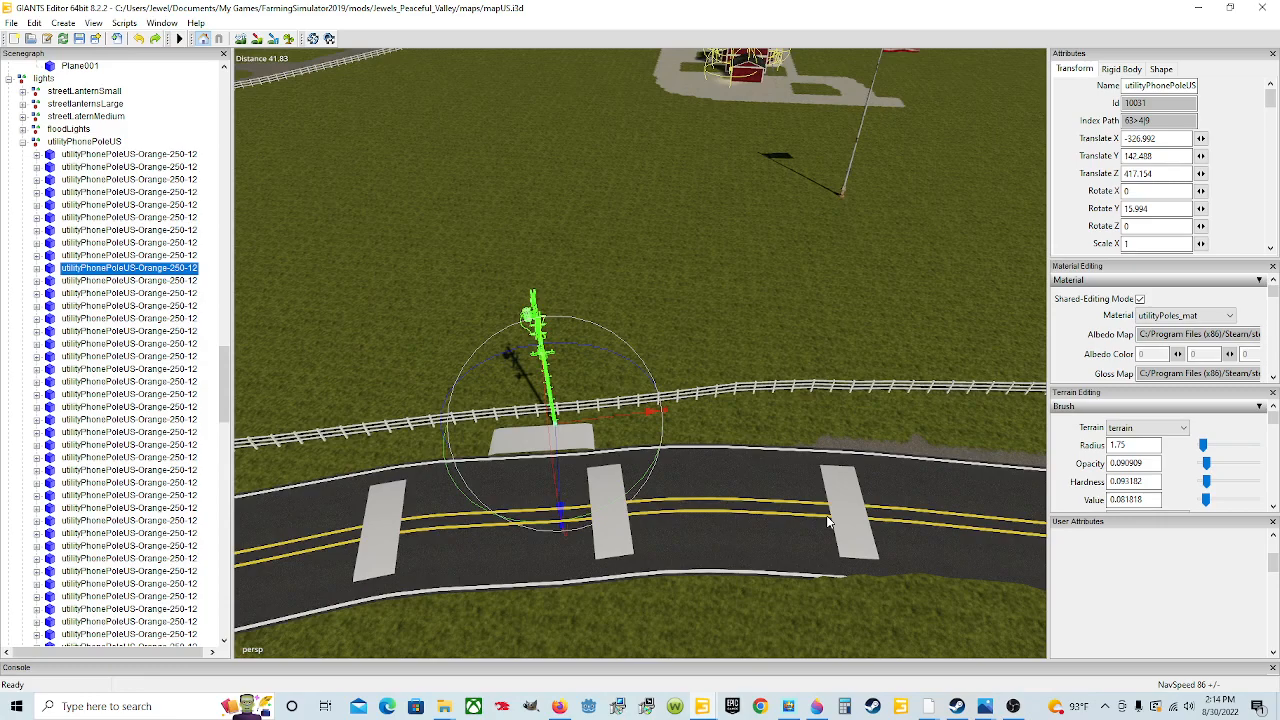
{"action": "left_click_drag", "start_coordinate": [779, 513], "coordinate": [742, 445], "text": "alt"}
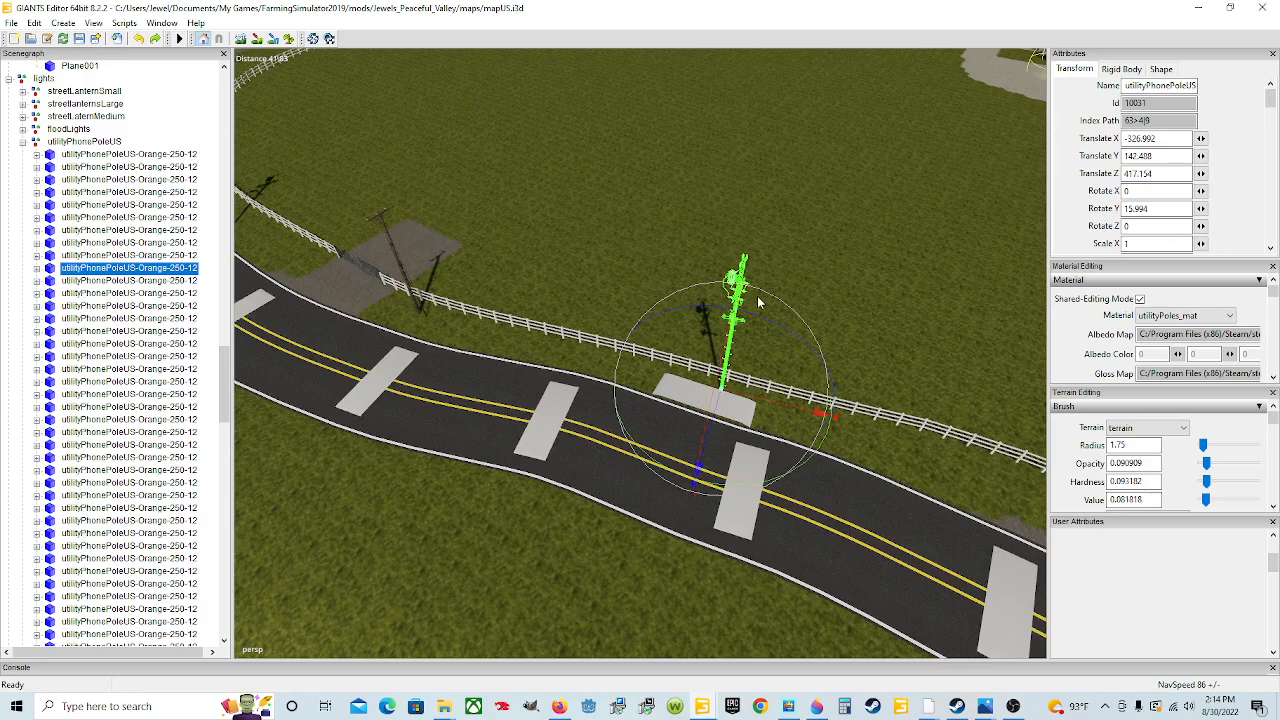
{"action": "left_click_drag", "start_coordinate": [643, 414], "coordinate": [737, 458], "text": "alt"}
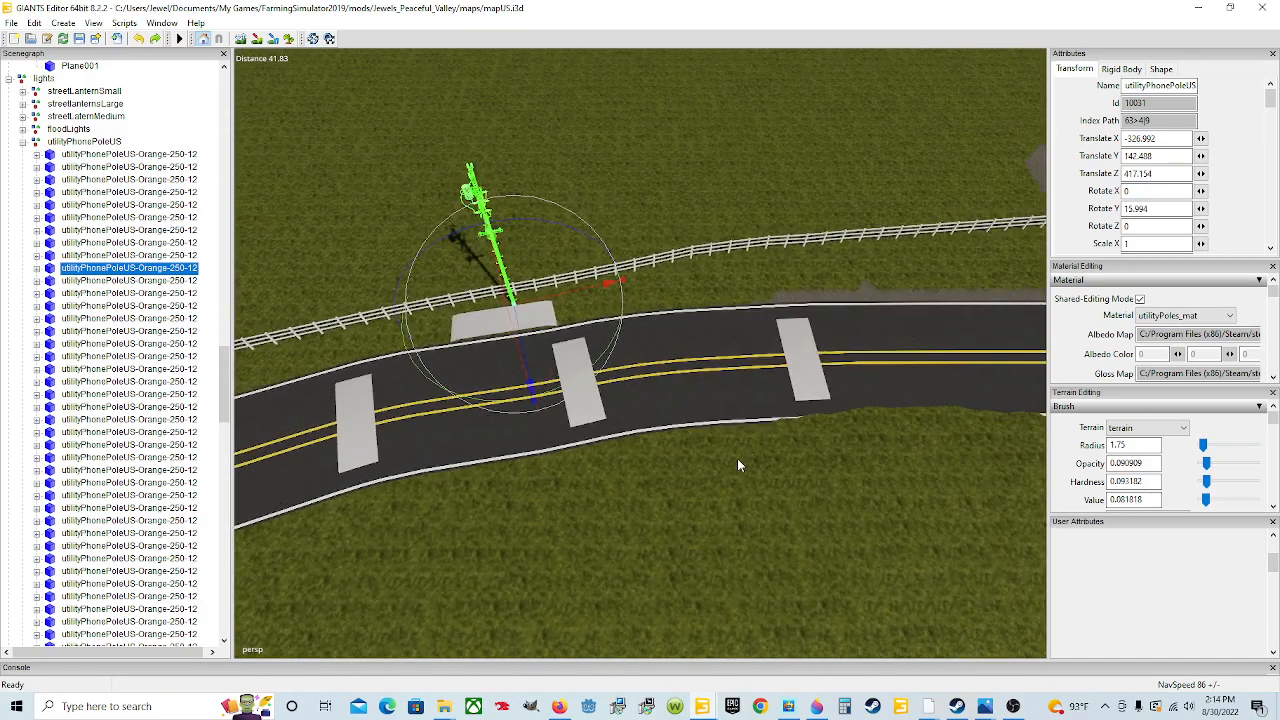
{"action": "left_click", "coordinate": [550, 320]}
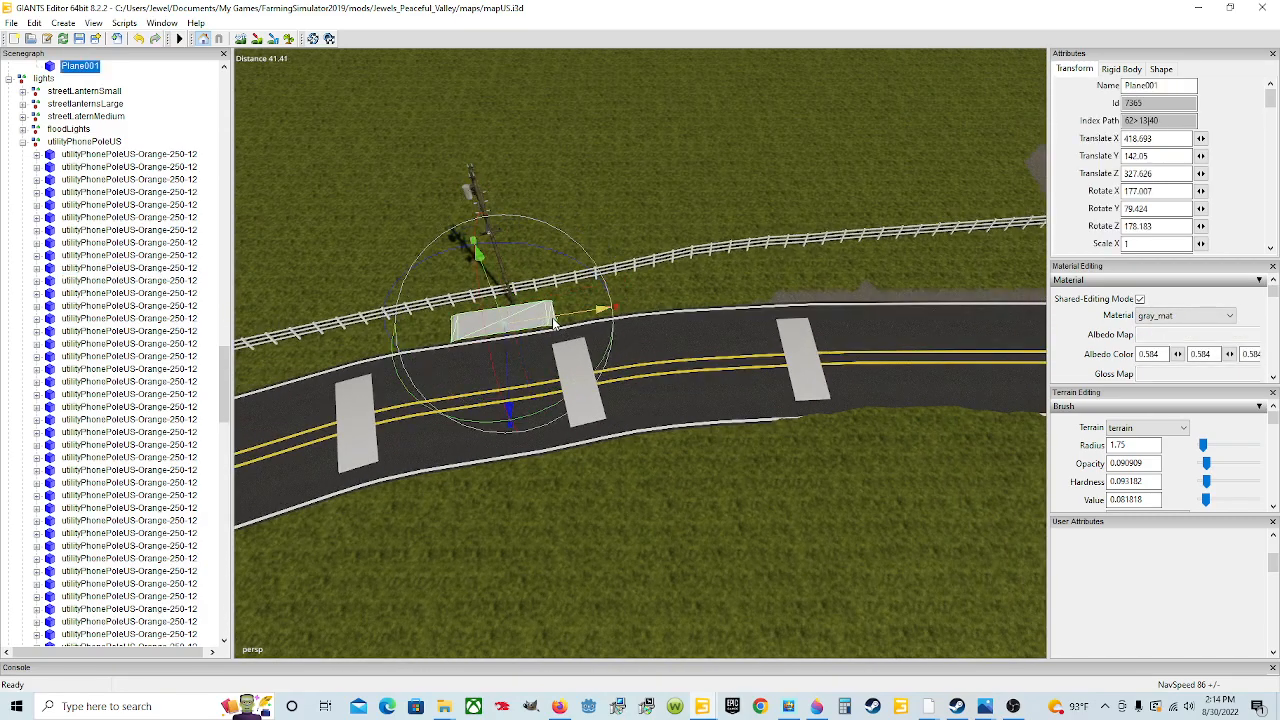
{"action": "left_click_drag", "start_coordinate": [567, 318], "coordinate": [884, 302]}
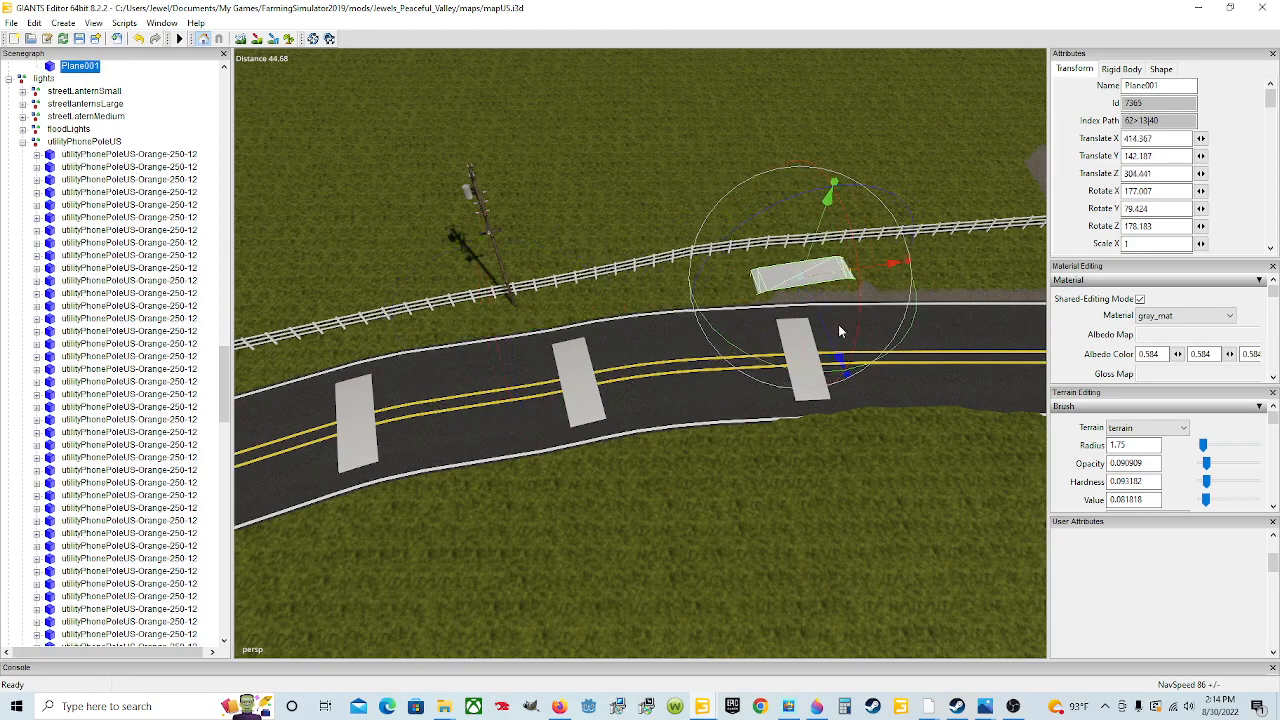
Rotate the slab to about 89.44° around Y and shift it toward the road edge, to about X 415.59, Z 304.21
{"action": "left_click_drag", "start_coordinate": [831, 340], "coordinate": [754, 364]}
{"action": "scroll", "coordinate": [923, 344], "scroll_direction": "up", "scroll_amount": 3}
{"action": "scroll", "coordinate": [684, 364], "scroll_direction": "down", "scroll_amount": 3}
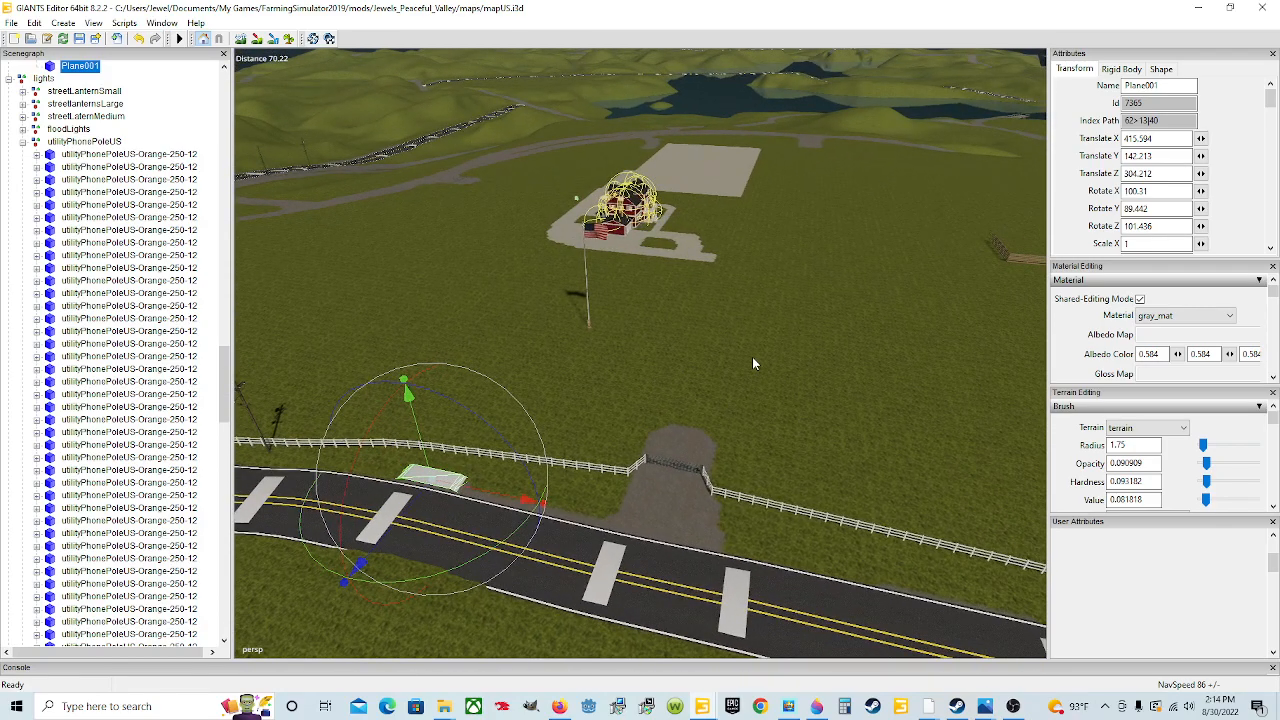
{"action": "left_click_drag", "start_coordinate": [674, 440], "coordinate": [769, 408], "text": "alt"}
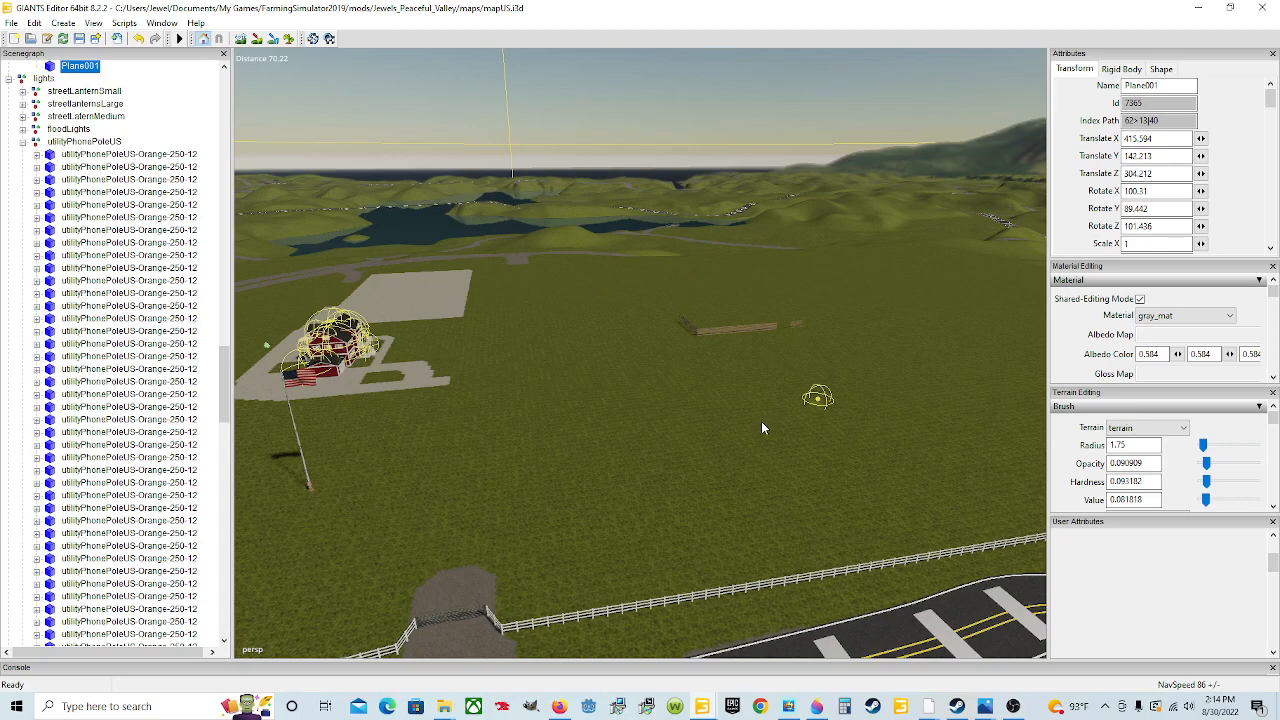
Survey the road, fence and driveway entrance around the gray slab
{"action": "left_click_drag", "start_coordinate": [761, 428], "coordinate": [670, 435], "text": "alt"}
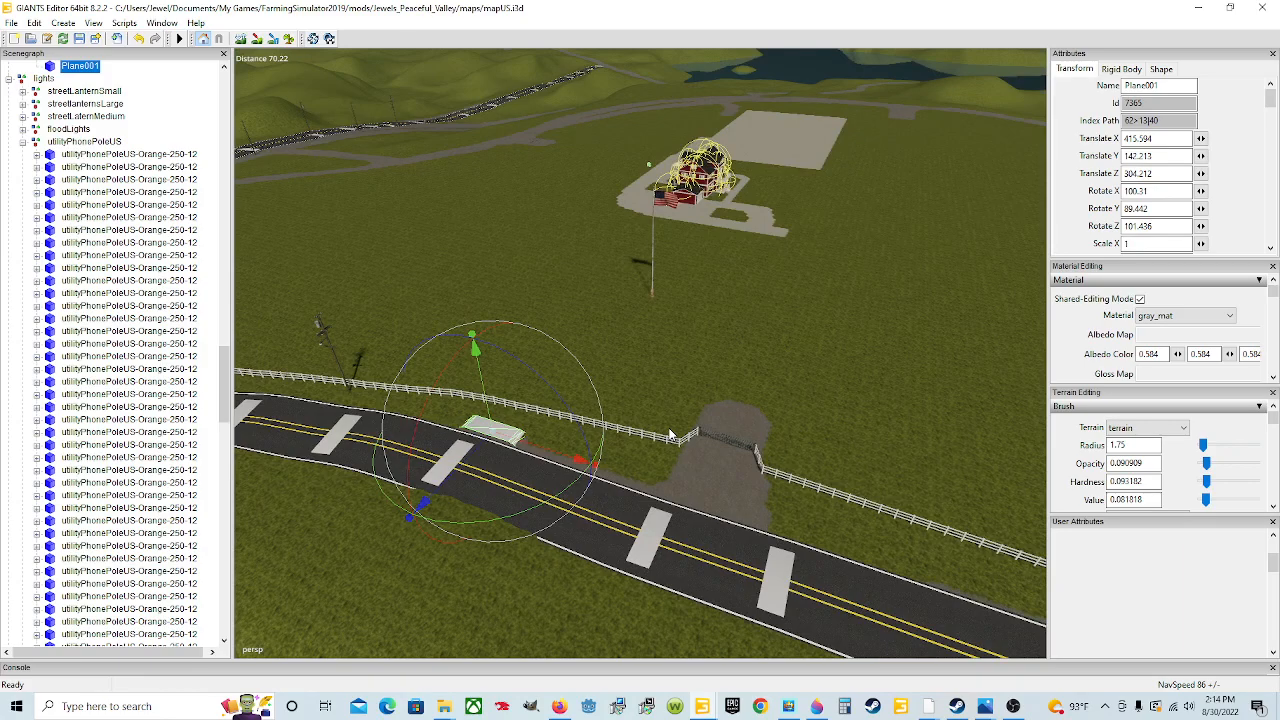
{"action": "left_click_drag", "start_coordinate": [682, 419], "coordinate": [888, 369], "text": "alt"}
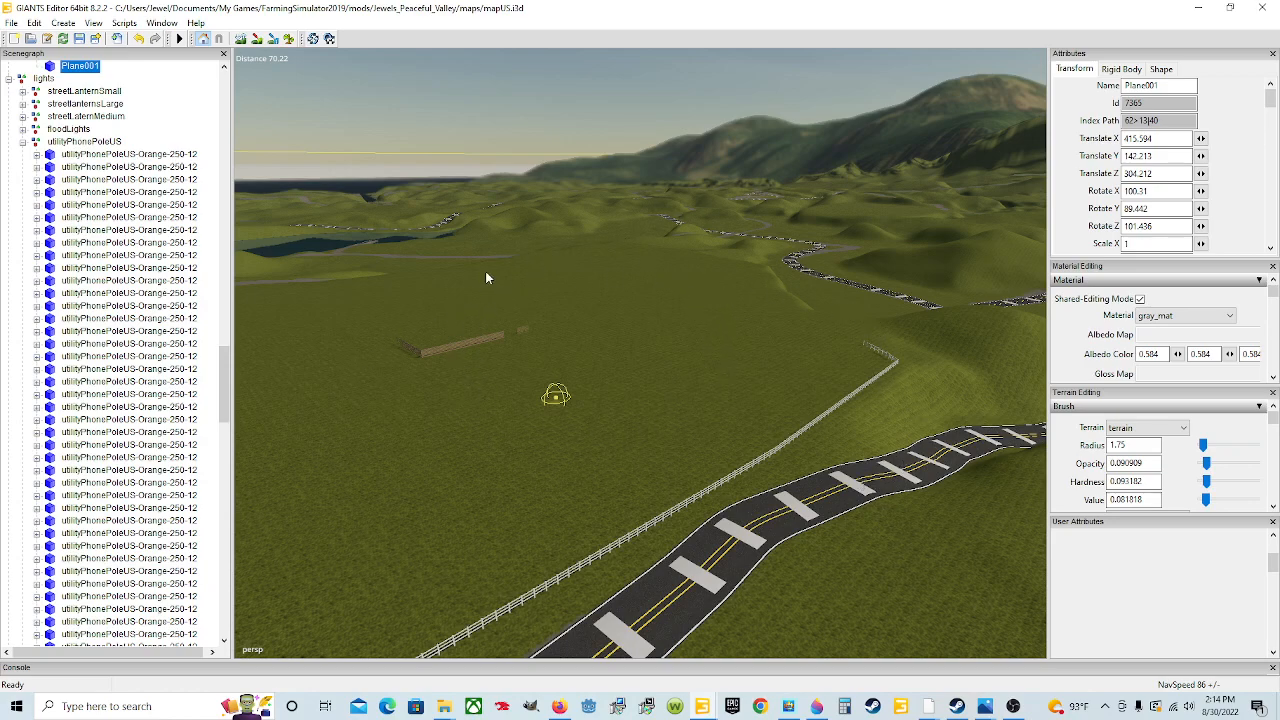
{"action": "right_click", "coordinate": [985, 437]}
{"action": "left_click_drag", "start_coordinate": [957, 422], "coordinate": [530, 182], "text": "alt"}
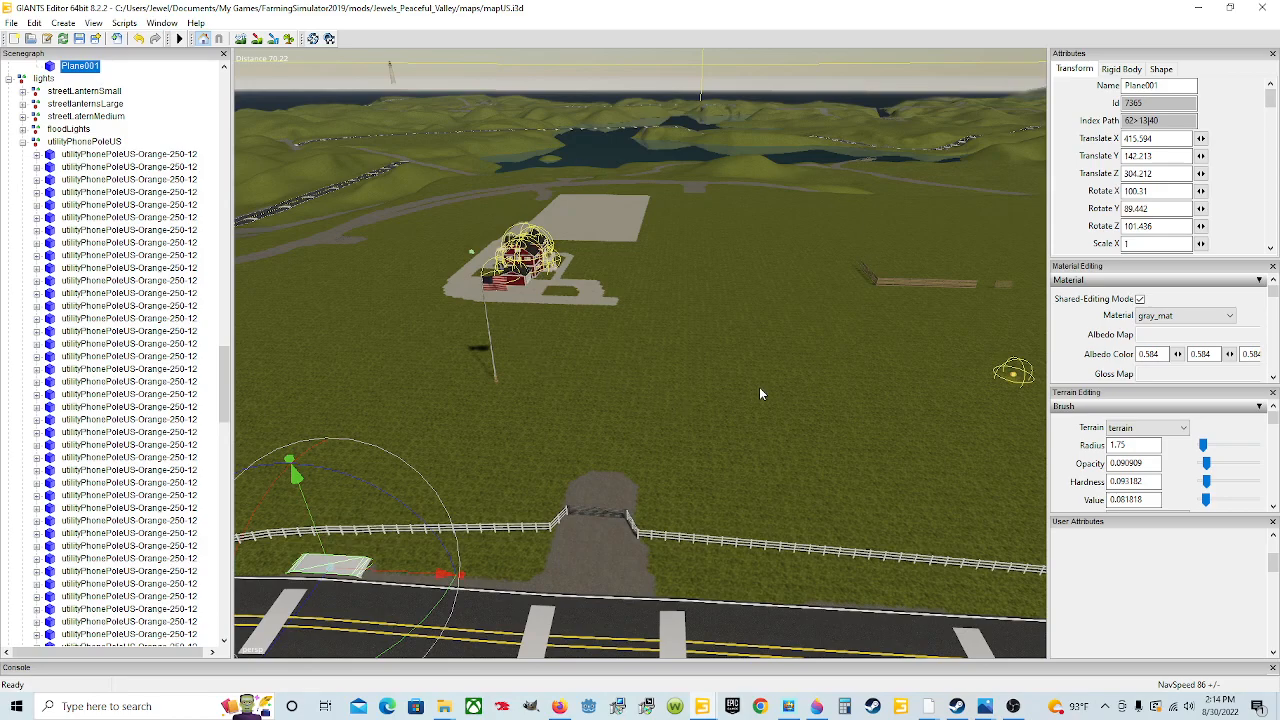
{"action": "left_click_drag", "start_coordinate": [800, 402], "coordinate": [922, 392], "text": "alt"}
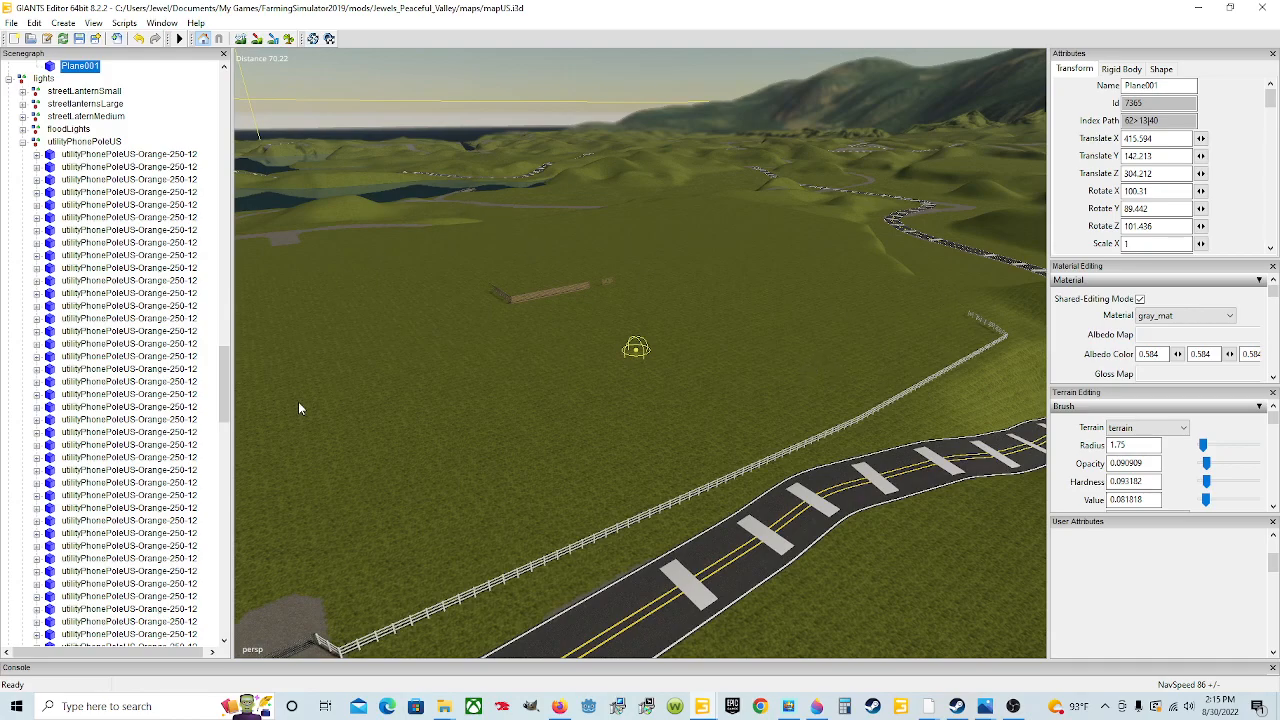
{"action": "left_click_drag", "start_coordinate": [741, 414], "coordinate": [517, 447], "text": "alt"}
{"action": "scroll", "coordinate": [657, 488], "scroll_direction": "up", "scroll_amount": 3}
{"action": "scroll", "coordinate": [626, 481], "scroll_direction": "up", "scroll_amount": 3}
Shift and lower the gray slab to about X 415.79, Y 141.99 and rotate it to about 88.86° around Y along the road edge
{"action": "left_click_drag", "start_coordinate": [626, 480], "coordinate": [523, 479], "text": "alt"}
{"action": "scroll", "coordinate": [542, 423], "scroll_direction": "up", "scroll_amount": 3}
{"action": "scroll", "coordinate": [523, 479], "scroll_direction": "down", "scroll_amount": 2}
{"action": "left_click_drag", "start_coordinate": [625, 450], "coordinate": [555, 474], "text": "alt"}
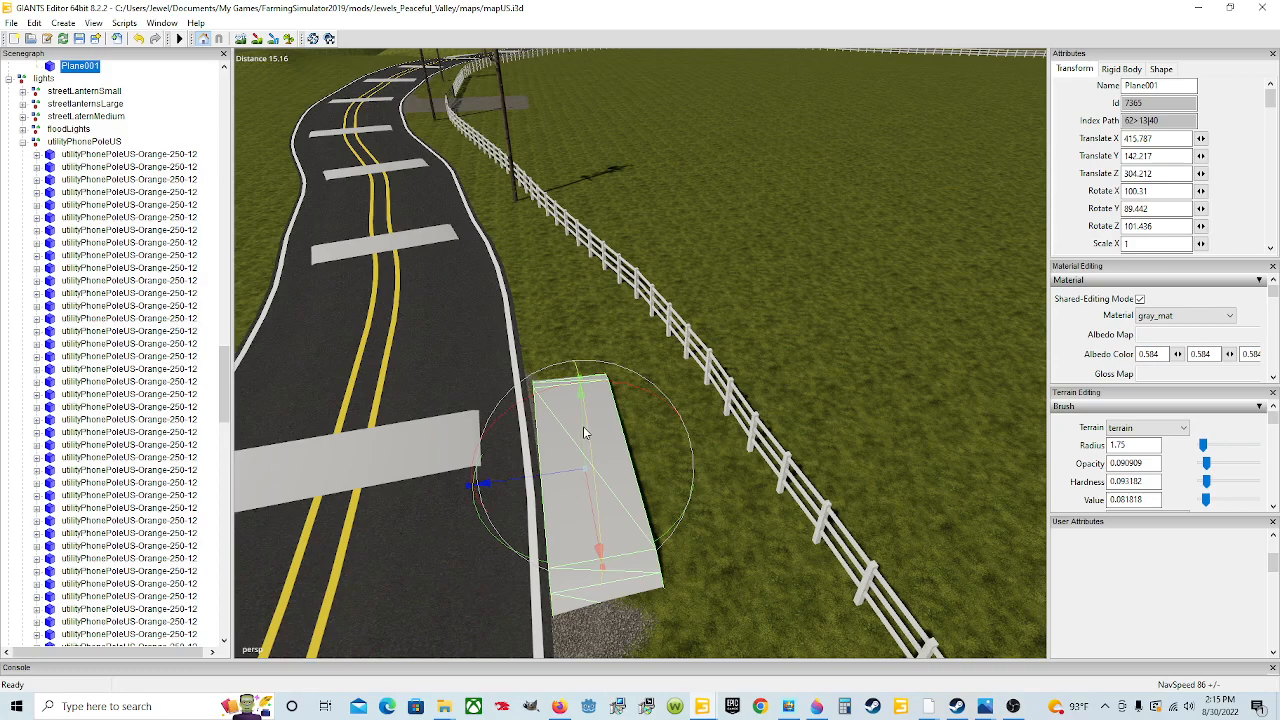
{"action": "left_click_drag", "start_coordinate": [586, 440], "coordinate": [578, 441]}
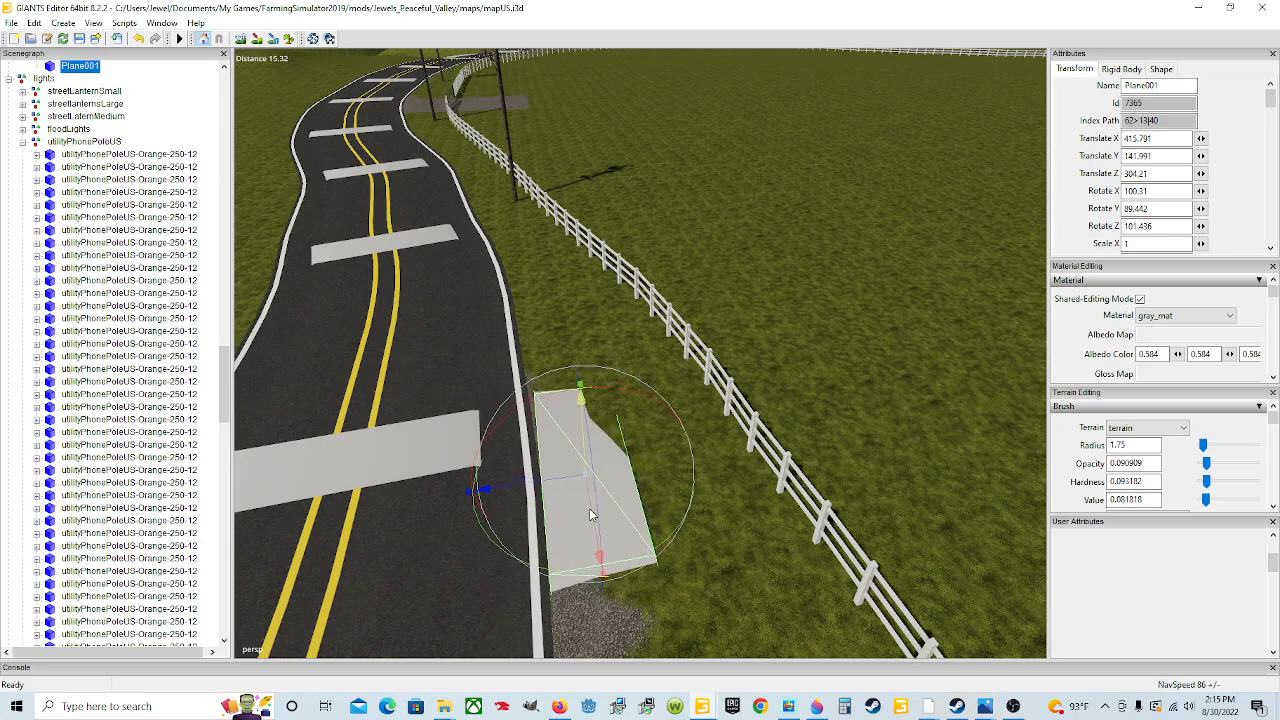
{"action": "left_click_drag", "start_coordinate": [634, 567], "coordinate": [726, 557]}
{"action": "scroll", "coordinate": [742, 496], "scroll_direction": "down", "scroll_amount": 5}
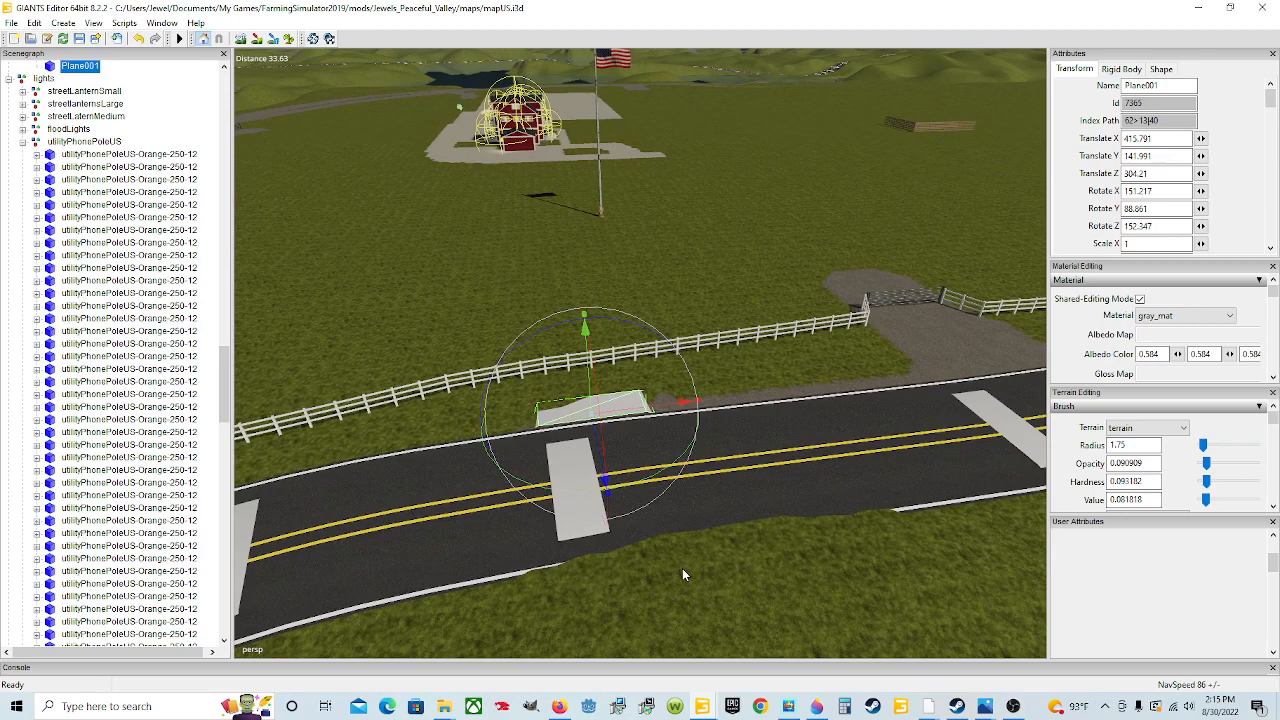
Sculpt down the terrain where grass covers the road edge opposite the slab, using a brush radius of 3.25
{"action": "left_click", "coordinate": [240, 39]}
{"action": "scroll", "coordinate": [680, 532], "scroll_direction": "up", "scroll_amount": 1}
{"action": "mouse_move", "coordinate": [690, 536]}
{"action": "right_mouse_down"}
{"action": "mouse_move", "coordinate": [671, 541]}
{"action": "mouse_move", "coordinate": [793, 550]}
{"action": "mouse_move", "coordinate": [562, 595]}
{"action": "mouse_move", "coordinate": [670, 589]}
{"action": "mouse_move", "coordinate": [613, 636]}
{"action": "mouse_move", "coordinate": [754, 533]}
{"action": "mouse_move", "coordinate": [830, 520]}
{"action": "mouse_move", "coordinate": [607, 573]}
{"action": "right_mouse_up"}
{"action": "mouse_move", "coordinate": [705, 549]}
{"action": "right_mouse_down"}
{"action": "mouse_move", "coordinate": [849, 634]}
{"action": "mouse_move", "coordinate": [666, 635]}
{"action": "mouse_move", "coordinate": [764, 630]}
{"action": "right_mouse_up"}
{"action": "scroll", "coordinate": [690, 635], "scroll_direction": "up", "scroll_amount": 5}
{"action": "mouse_move", "coordinate": [601, 620]}
{"action": "right_mouse_down"}
{"action": "mouse_move", "coordinate": [721, 590]}
{"action": "mouse_move", "coordinate": [581, 616]}
{"action": "right_mouse_up"}
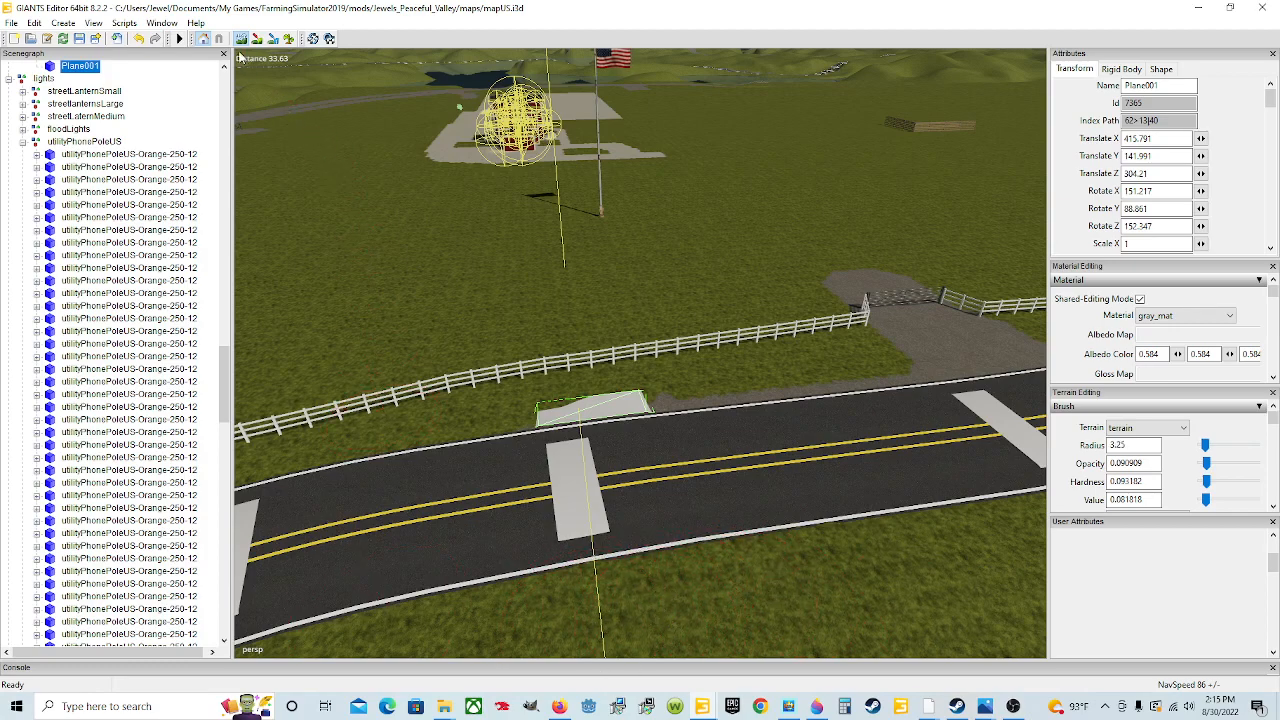
Nudge the gray slab flush with the road's white line, to about X 415.84, Z 304.21
{"action": "key", "text": "f"}
{"action": "scroll", "coordinate": [516, 314], "scroll_direction": "up", "scroll_amount": 3}
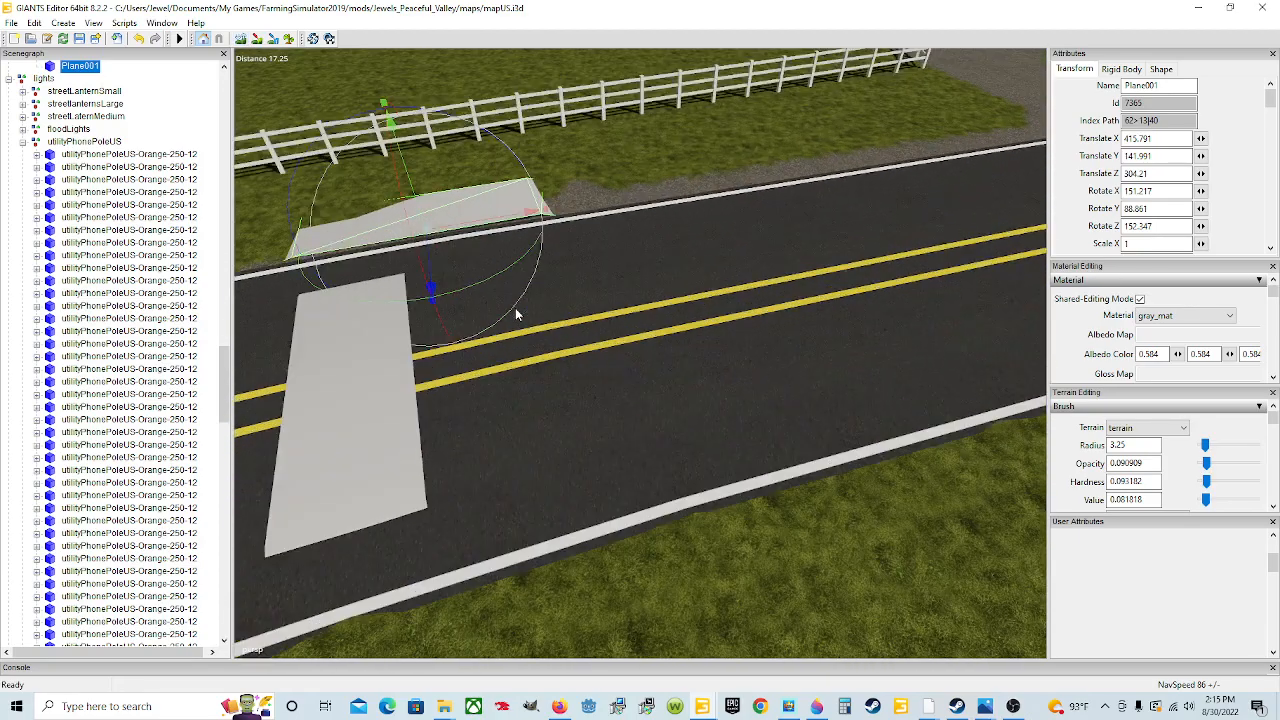
{"action": "left_click_drag", "start_coordinate": [516, 310], "coordinate": [477, 361], "text": "alt"}
{"action": "scroll", "coordinate": [477, 361], "scroll_direction": "down", "scroll_amount": 3}
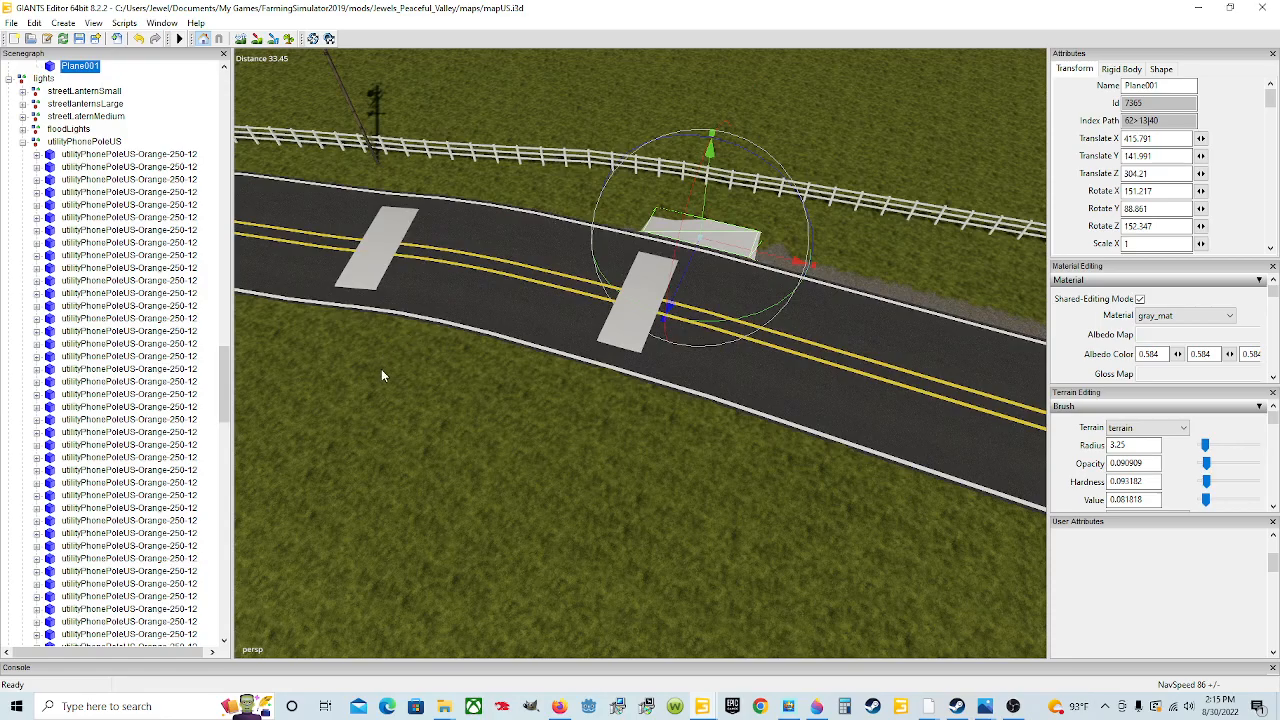
{"action": "left_click_drag", "start_coordinate": [736, 543], "coordinate": [529, 488], "text": "alt"}
{"action": "scroll", "coordinate": [772, 519], "scroll_direction": "up", "scroll_amount": 4}
{"action": "scroll", "coordinate": [638, 476], "scroll_direction": "up", "scroll_amount": 3}
{"action": "scroll", "coordinate": [502, 478], "scroll_direction": "down", "scroll_amount": 4}
{"action": "scroll", "coordinate": [423, 458], "scroll_direction": "up", "scroll_amount": 4}
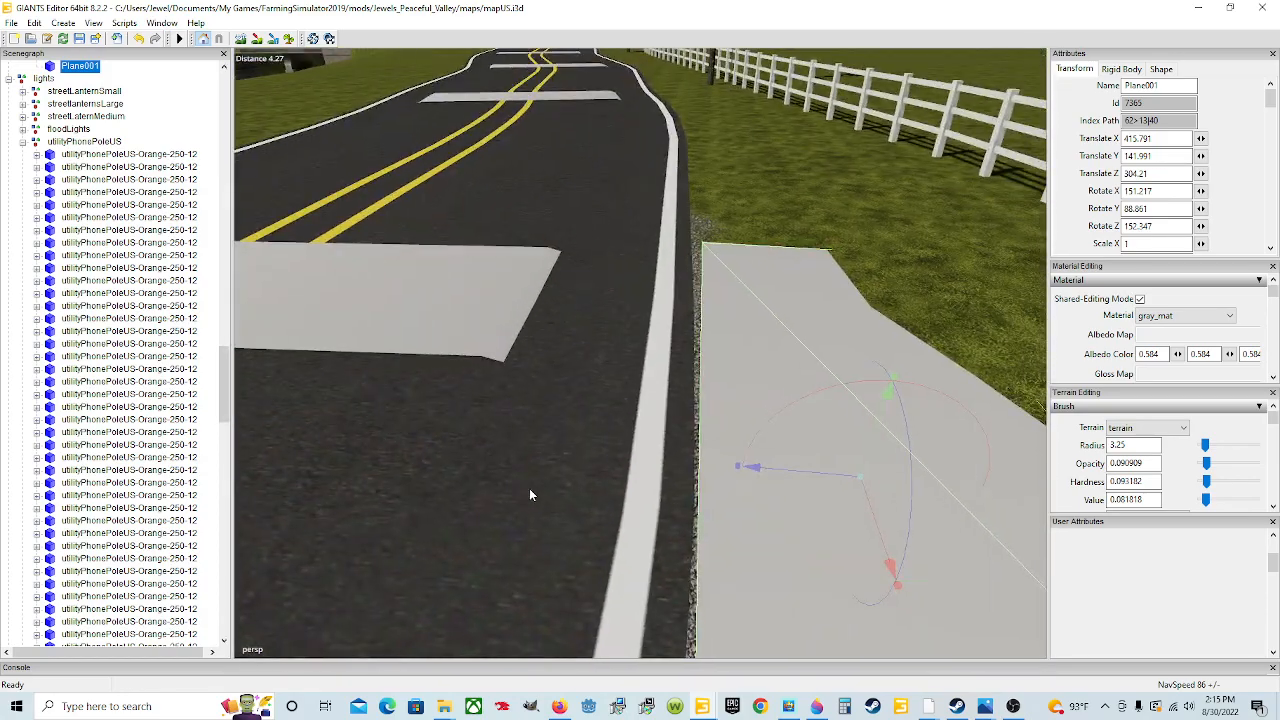
{"action": "scroll", "coordinate": [530, 490], "scroll_direction": "down", "scroll_amount": 4}
{"action": "left_click_drag", "start_coordinate": [690, 410], "coordinate": [686, 408]}
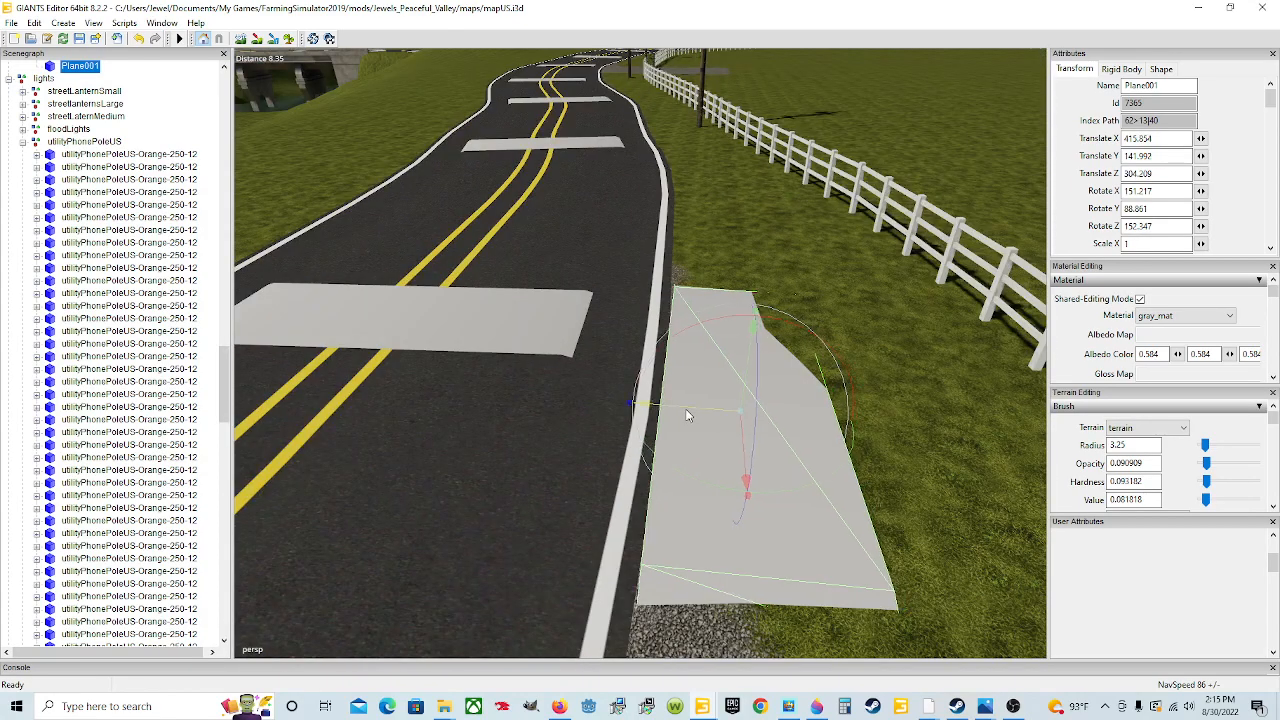
Duplicate the plain utilityTransitionPoleUS-R pole beside the fence near the gravel patch and keep the copy selected
{"action": "scroll", "coordinate": [720, 501], "scroll_direction": "down", "scroll_amount": 9}
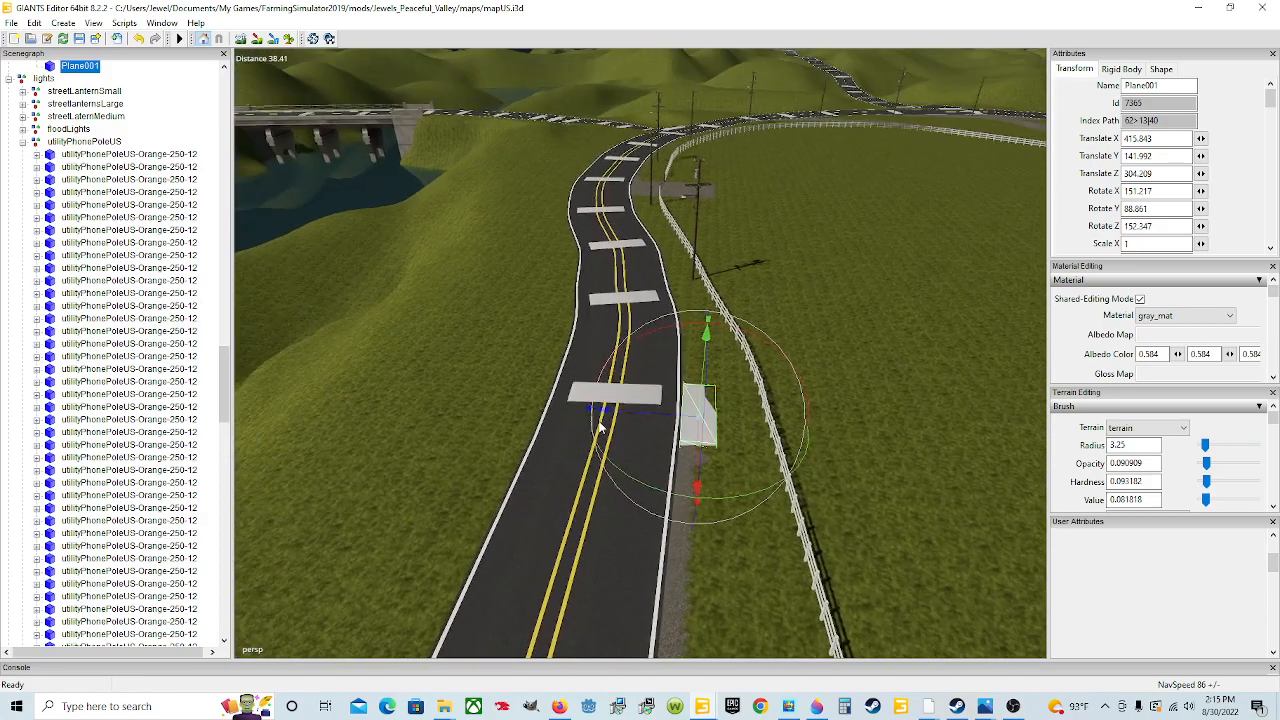
{"action": "left_click_drag", "start_coordinate": [600, 428], "coordinate": [653, 392], "text": "alt"}
{"action": "scroll", "coordinate": [574, 379], "scroll_direction": "up", "scroll_amount": 3}
{"action": "scroll", "coordinate": [653, 392], "scroll_direction": "up", "scroll_amount": 1}
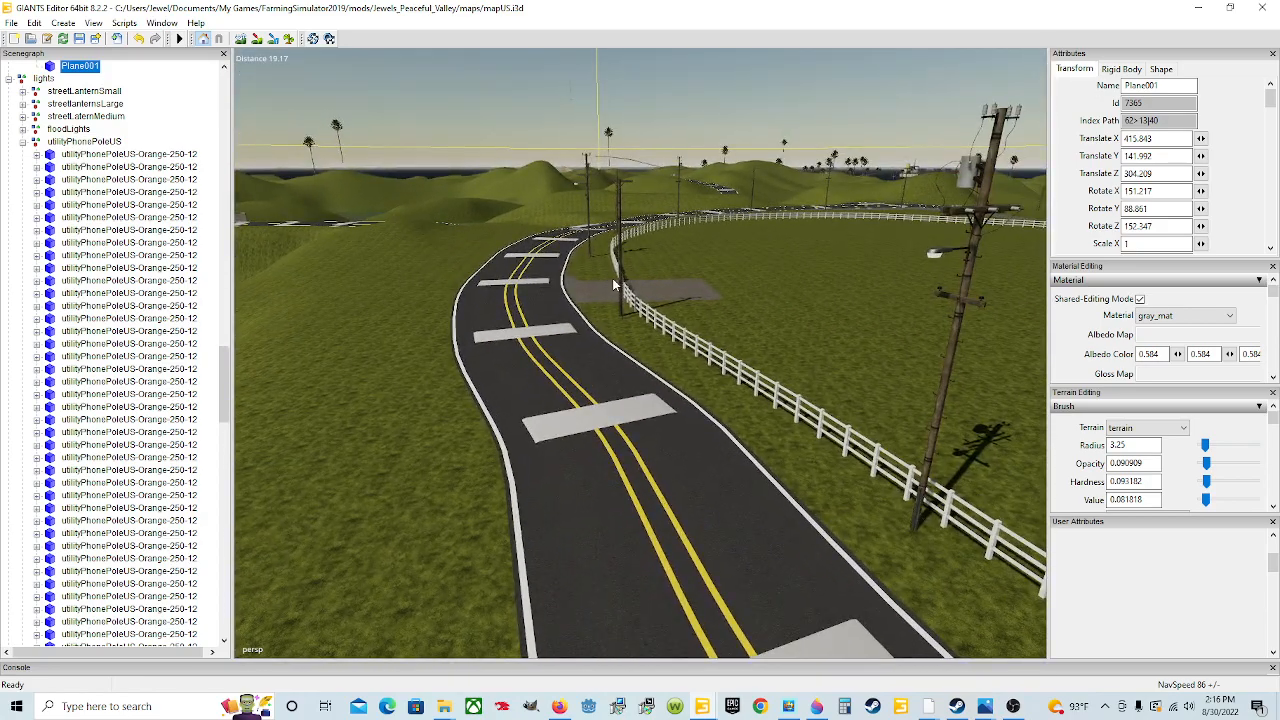
{"action": "left_click", "coordinate": [620, 280]}
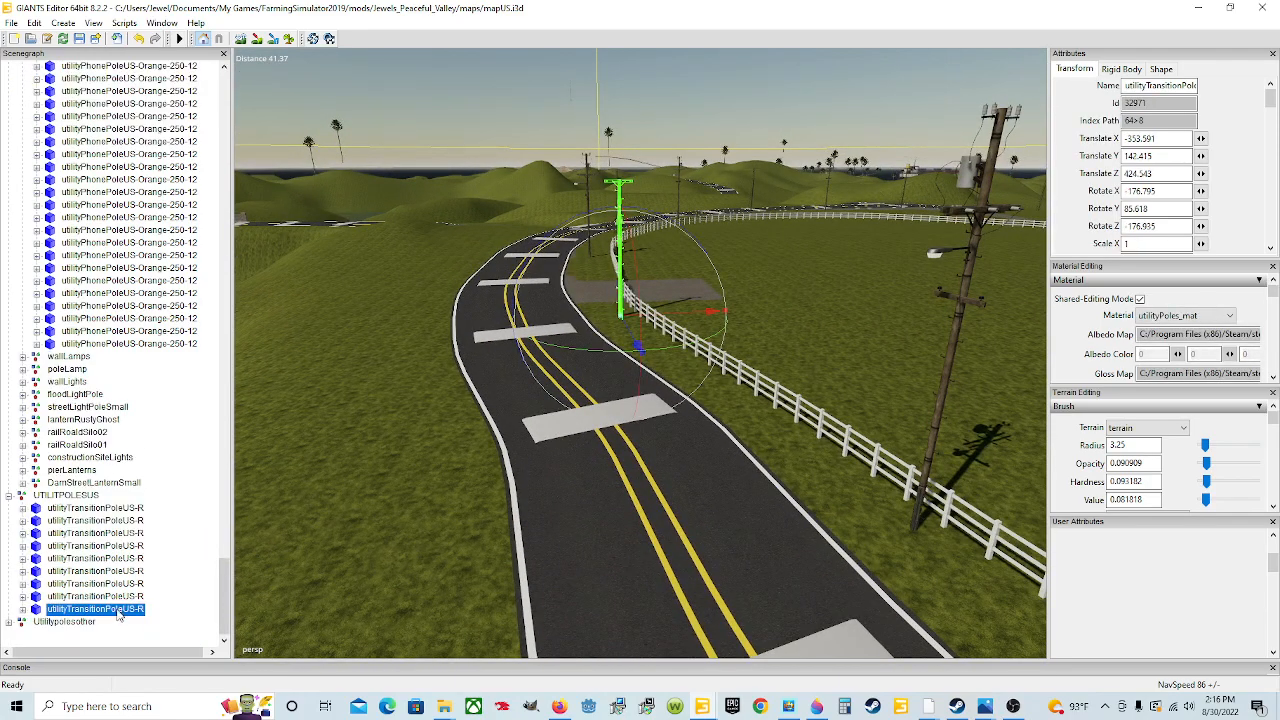
{"action": "key", "text": "f"}
{"action": "left_click_drag", "start_coordinate": [696, 495], "coordinate": [512, 486], "text": "alt"}
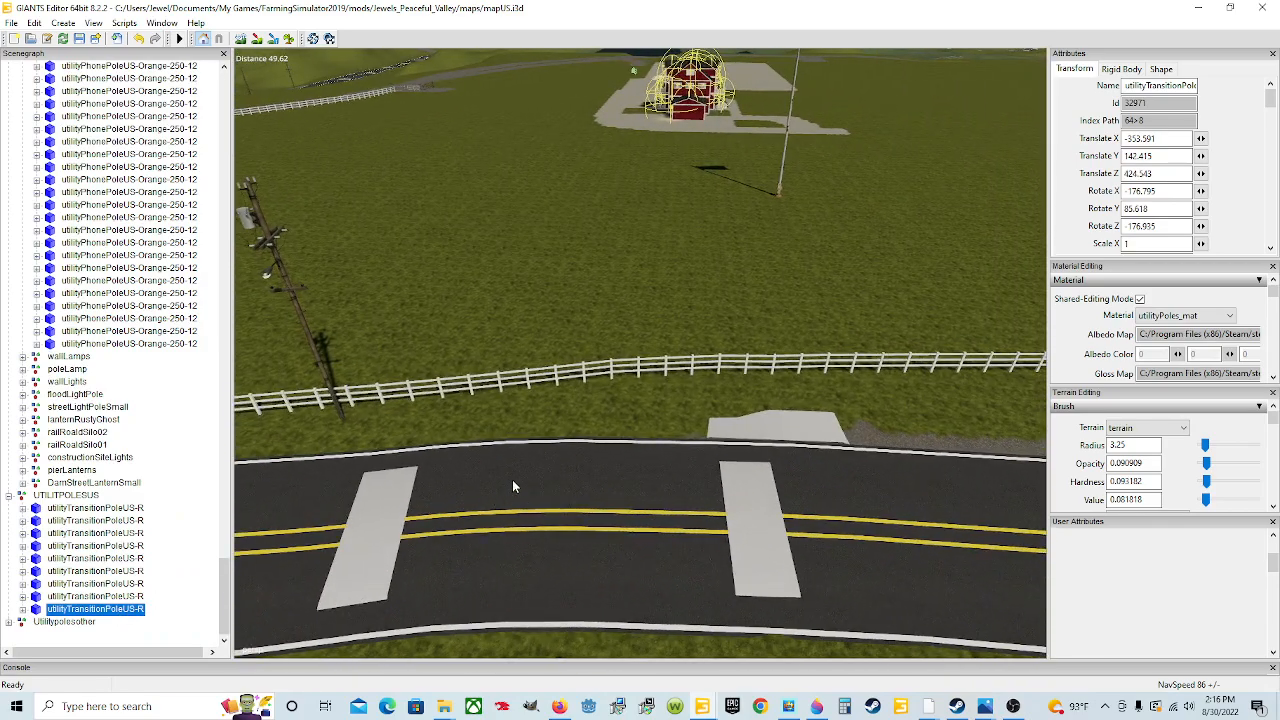
{"action": "key", "text": "ctrl+d"}
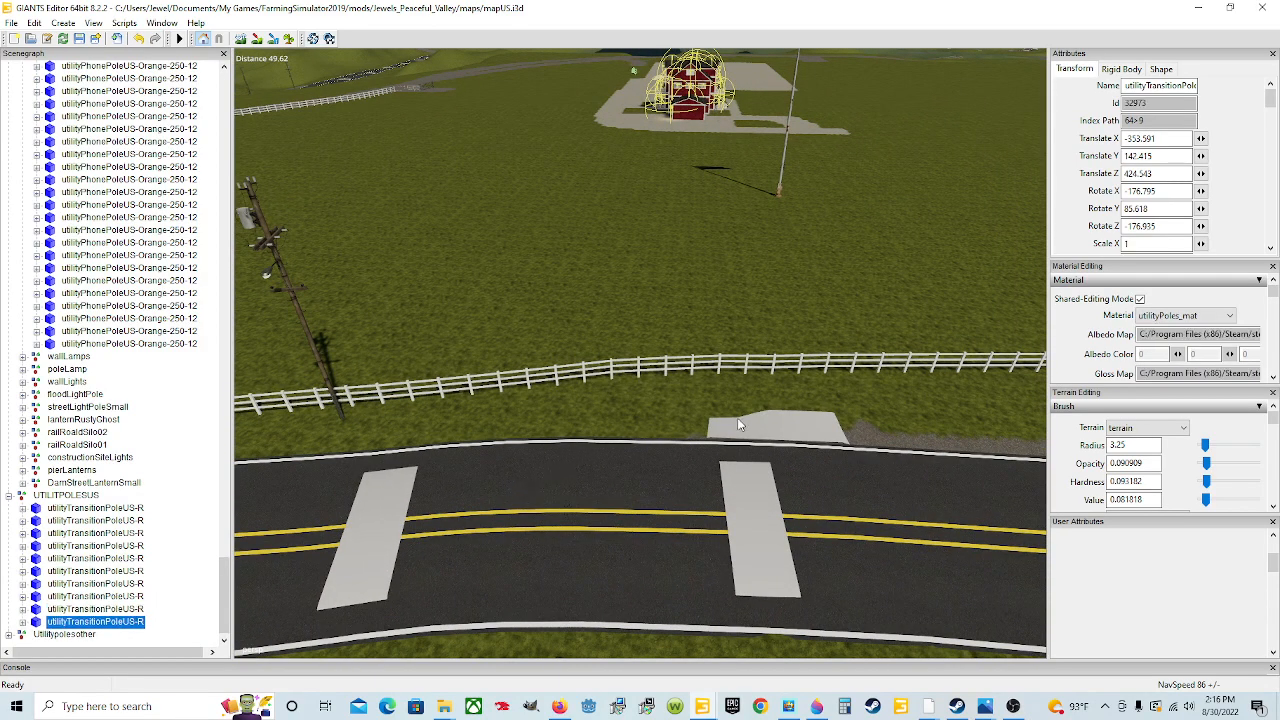
{"action": "left_click", "coordinate": [766, 405]}
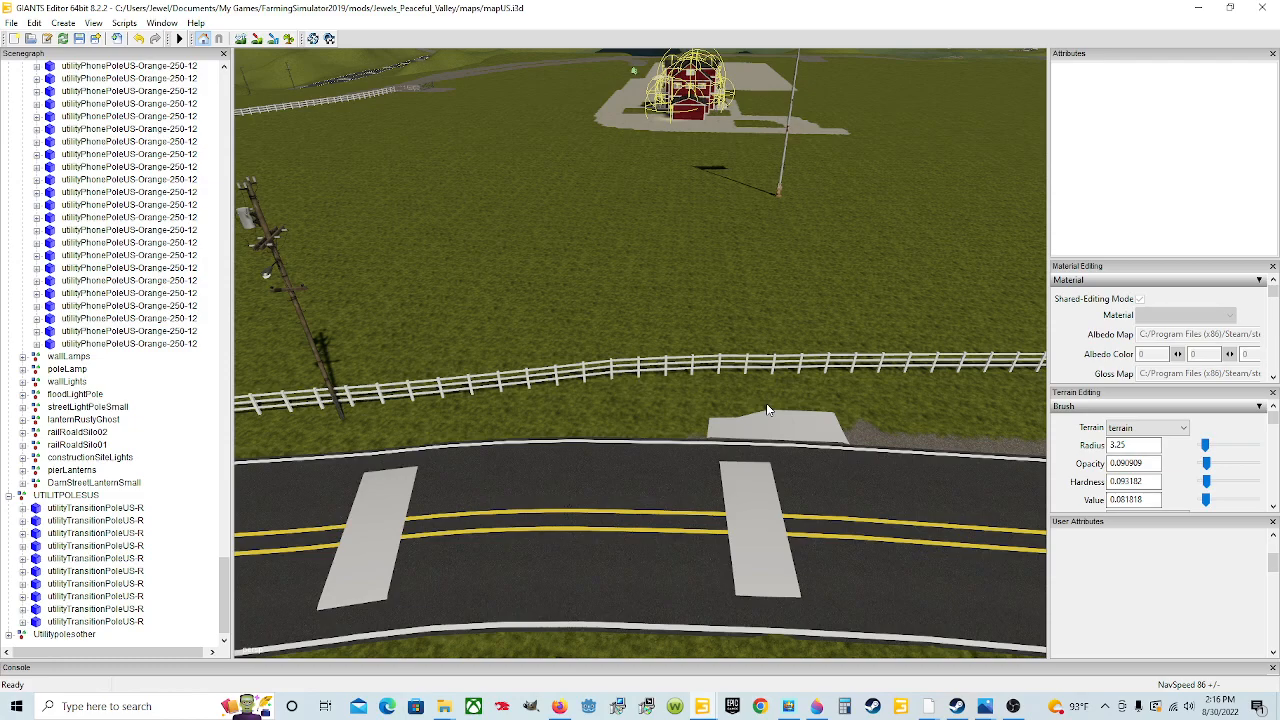
{"action": "left_click", "coordinate": [137, 621]}
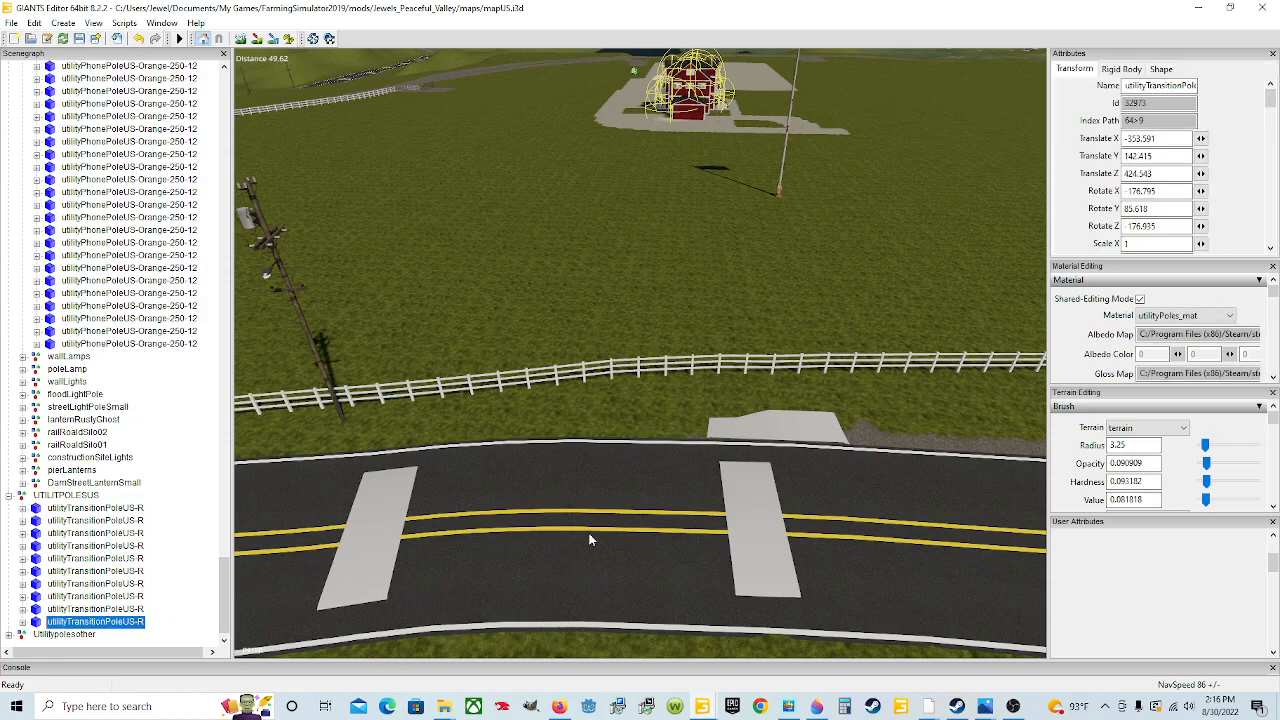
Move the duplicated pole along the road to the slab's grass-side edge, at about X -303.71, Y 142.26, Z 414.47
{"action": "left_click_drag", "start_coordinate": [557, 543], "coordinate": [555, 522], "text": "alt"}
{"action": "scroll", "coordinate": [553, 523], "scroll_direction": "down", "scroll_amount": 2}
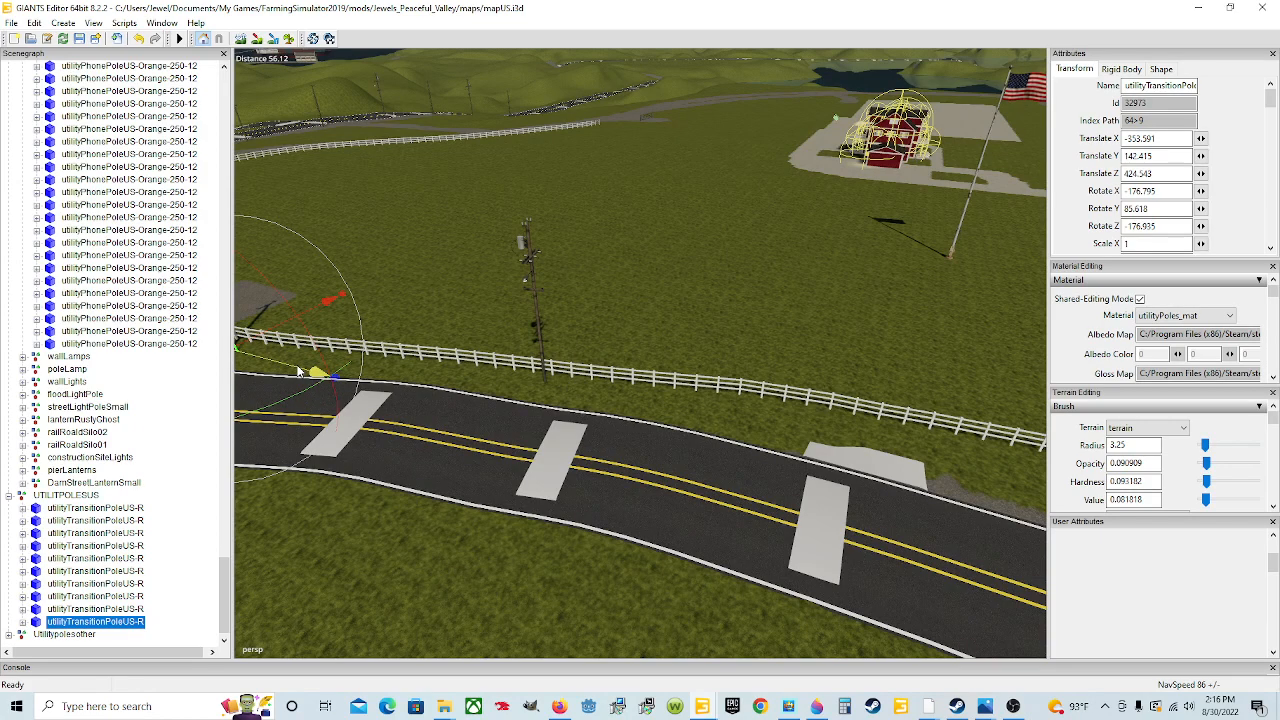
{"action": "left_click_drag", "start_coordinate": [298, 372], "coordinate": [937, 368]}
{"action": "left_click_drag", "start_coordinate": [893, 452], "coordinate": [932, 460]}
{"action": "left_click_drag", "start_coordinate": [676, 561], "coordinate": [783, 540], "text": "alt"}
{"action": "scroll", "coordinate": [783, 540], "scroll_direction": "up", "scroll_amount": 5}
{"action": "left_click_drag", "start_coordinate": [778, 437], "coordinate": [497, 449], "text": "alt"}
{"action": "scroll", "coordinate": [765, 478], "scroll_direction": "up", "scroll_amount": 5}
{"action": "scroll", "coordinate": [766, 480], "scroll_direction": "down", "scroll_amount": 8}
{"action": "scroll", "coordinate": [497, 449], "scroll_direction": "down", "scroll_amount": 3}
{"action": "left_click_drag", "start_coordinate": [609, 466], "coordinate": [713, 468], "text": "alt"}
{"action": "scroll", "coordinate": [647, 472], "scroll_direction": "up", "scroll_amount": 8}
{"action": "scroll", "coordinate": [649, 470], "scroll_direction": "down", "scroll_amount": 3}
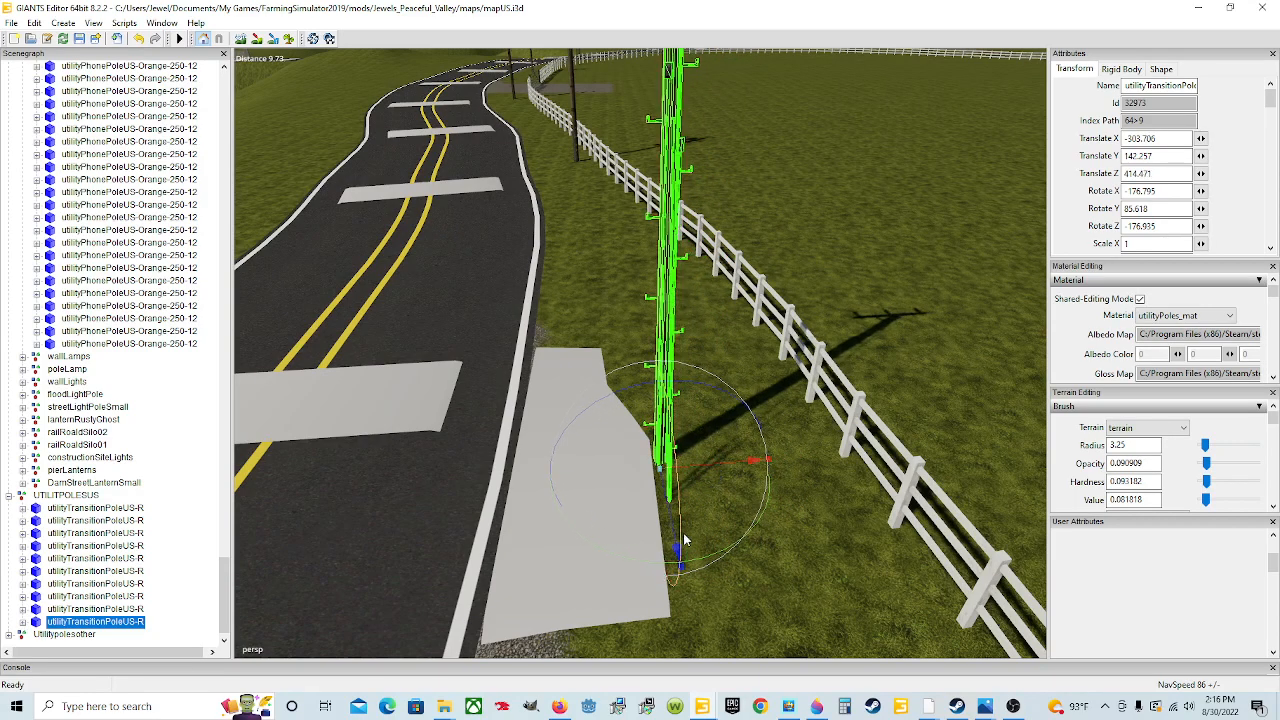
Rotate the new pole to about 79.92° around Y so its crossarm lines up with the road
{"action": "scroll", "coordinate": [684, 540], "scroll_direction": "down", "scroll_amount": 5}
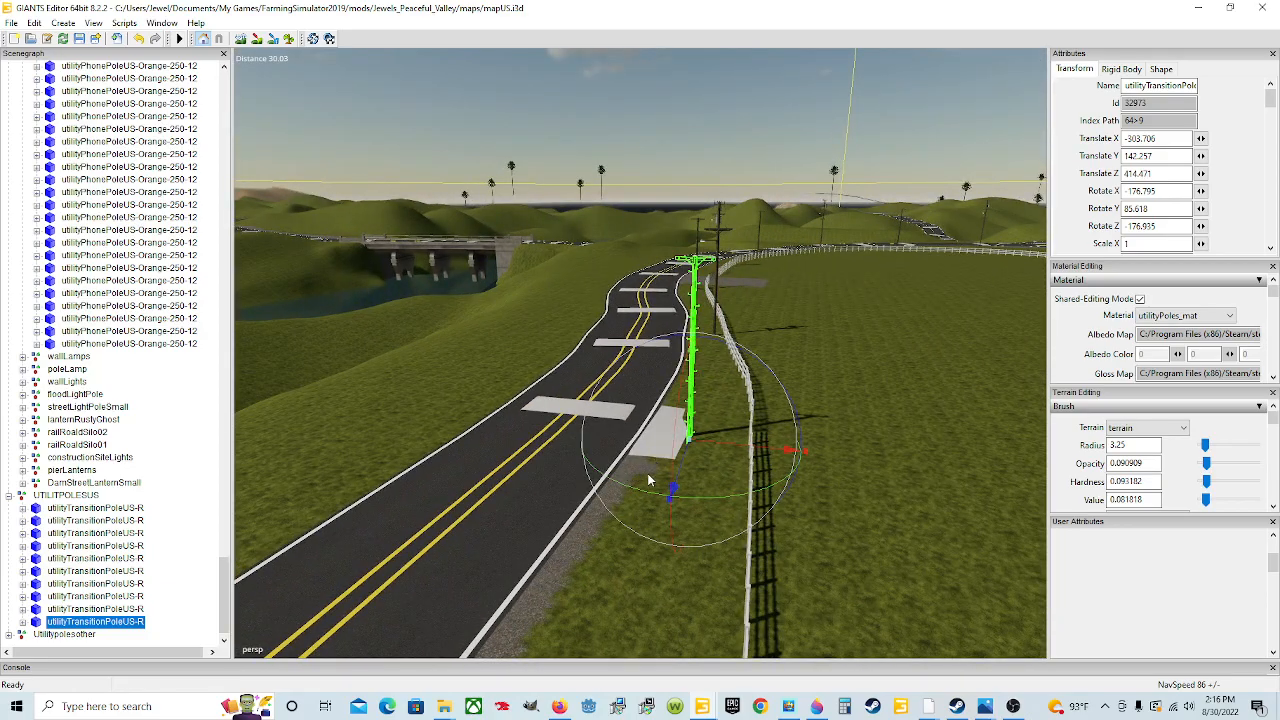
{"action": "mouse_move", "coordinate": [648, 480]}
{"action": "left_mouse_down", "text": "alt"}
{"action": "mouse_move", "coordinate": [676, 536]}
{"action": "mouse_move", "coordinate": [622, 478]}
{"action": "mouse_move", "coordinate": [671, 479]}
{"action": "left_mouse_up", "text": "alt"}
{"action": "scroll", "coordinate": [612, 475], "scroll_direction": "up", "scroll_amount": 3}
{"action": "scroll", "coordinate": [671, 479], "scroll_direction": "down", "scroll_amount": 1}
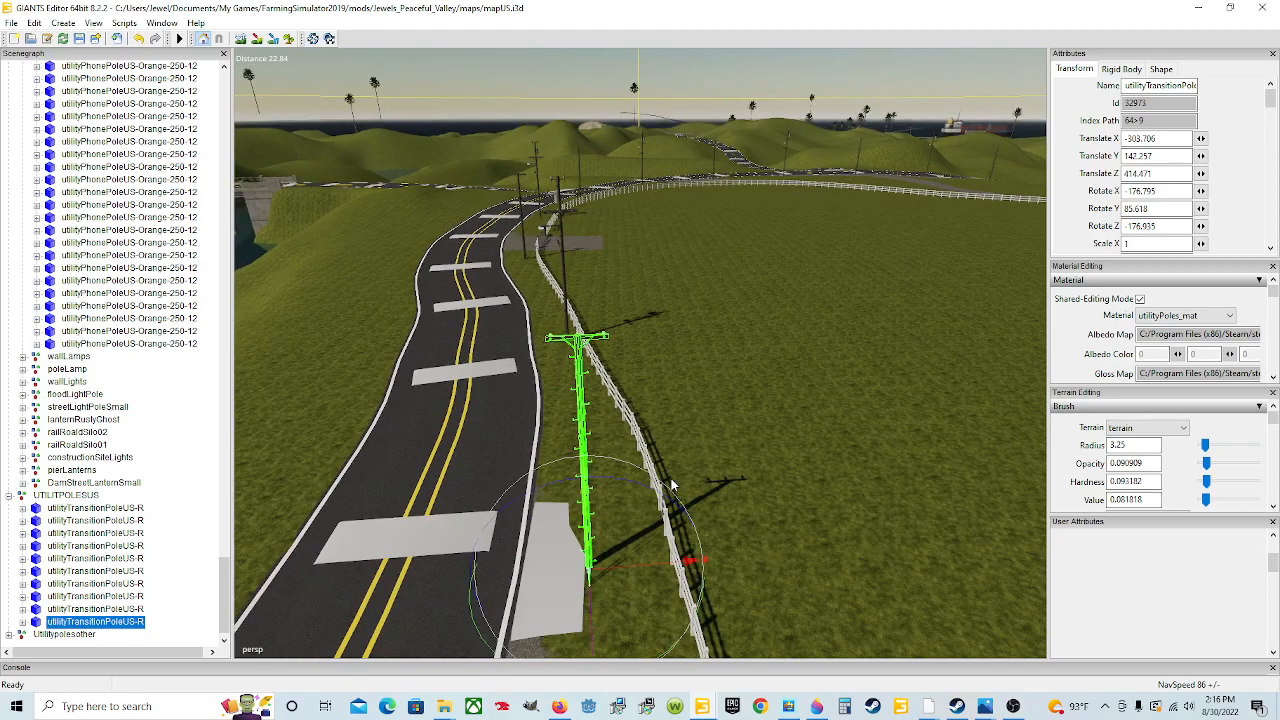
{"action": "left_click_drag", "start_coordinate": [615, 563], "coordinate": [646, 584], "text": "alt"}
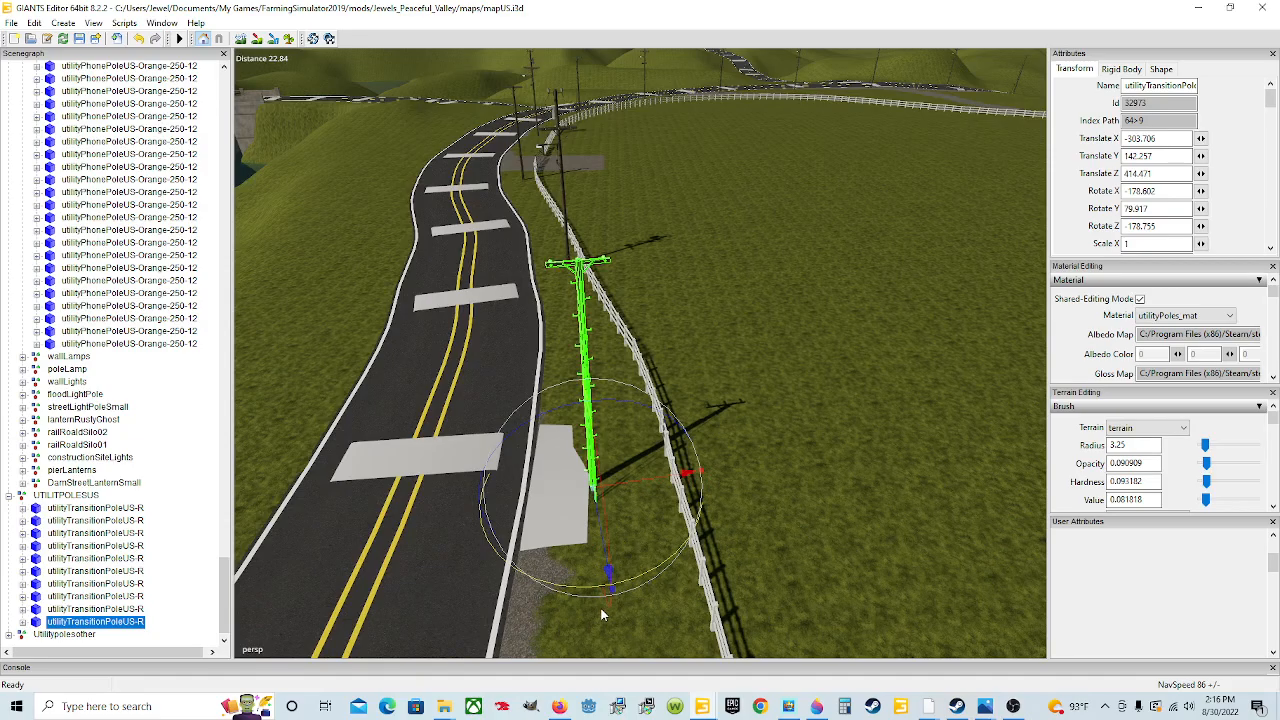
Raise the new pole beside the slab to about Y 142.56
{"action": "scroll", "coordinate": [598, 594], "scroll_direction": "up", "scroll_amount": 5}
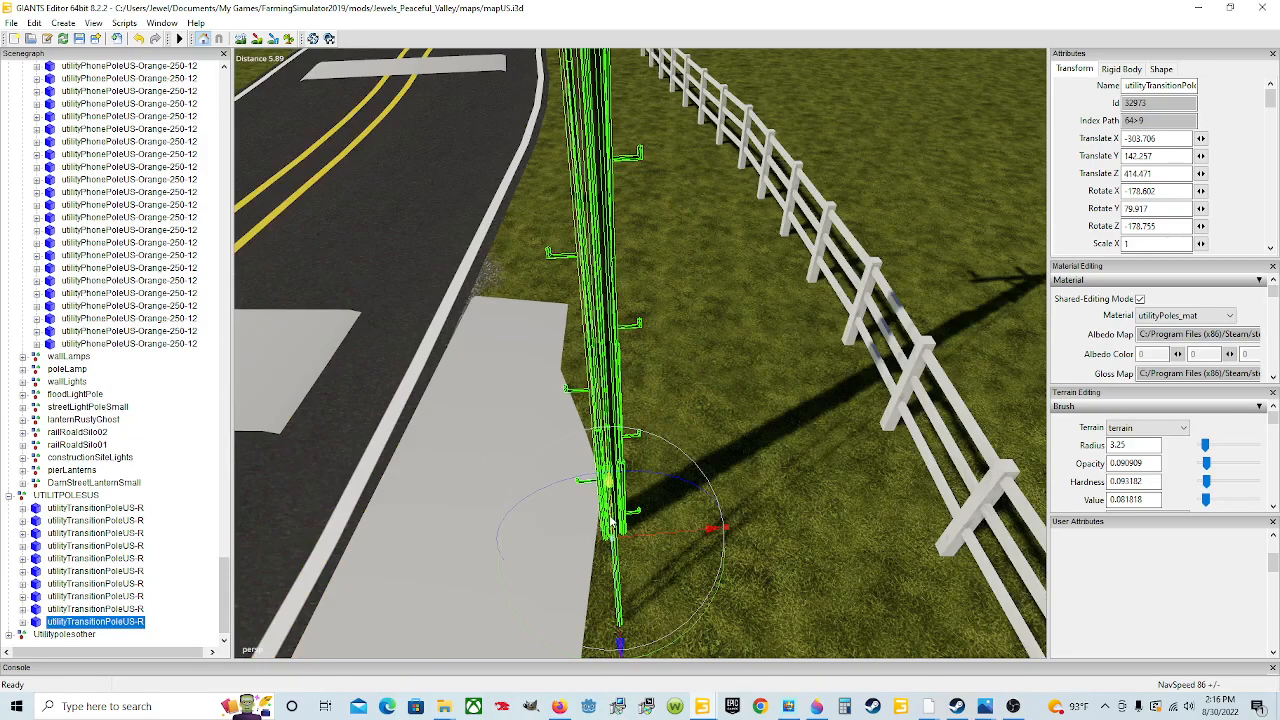
{"action": "left_click_drag", "start_coordinate": [598, 597], "coordinate": [574, 508], "text": "alt"}
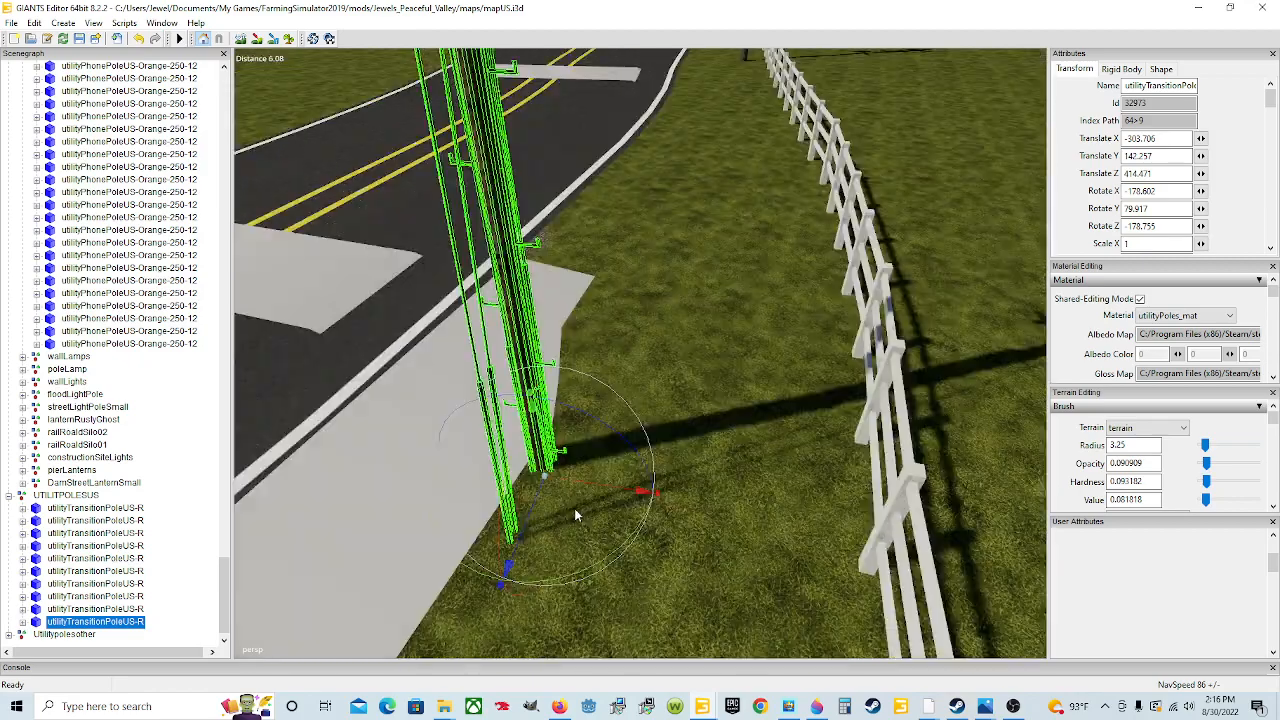
{"action": "left_click_drag", "start_coordinate": [535, 432], "coordinate": [772, 529]}
{"action": "scroll", "coordinate": [668, 454], "scroll_direction": "down", "scroll_amount": 1}
{"action": "scroll", "coordinate": [467, 480], "scroll_direction": "up", "scroll_amount": 1}
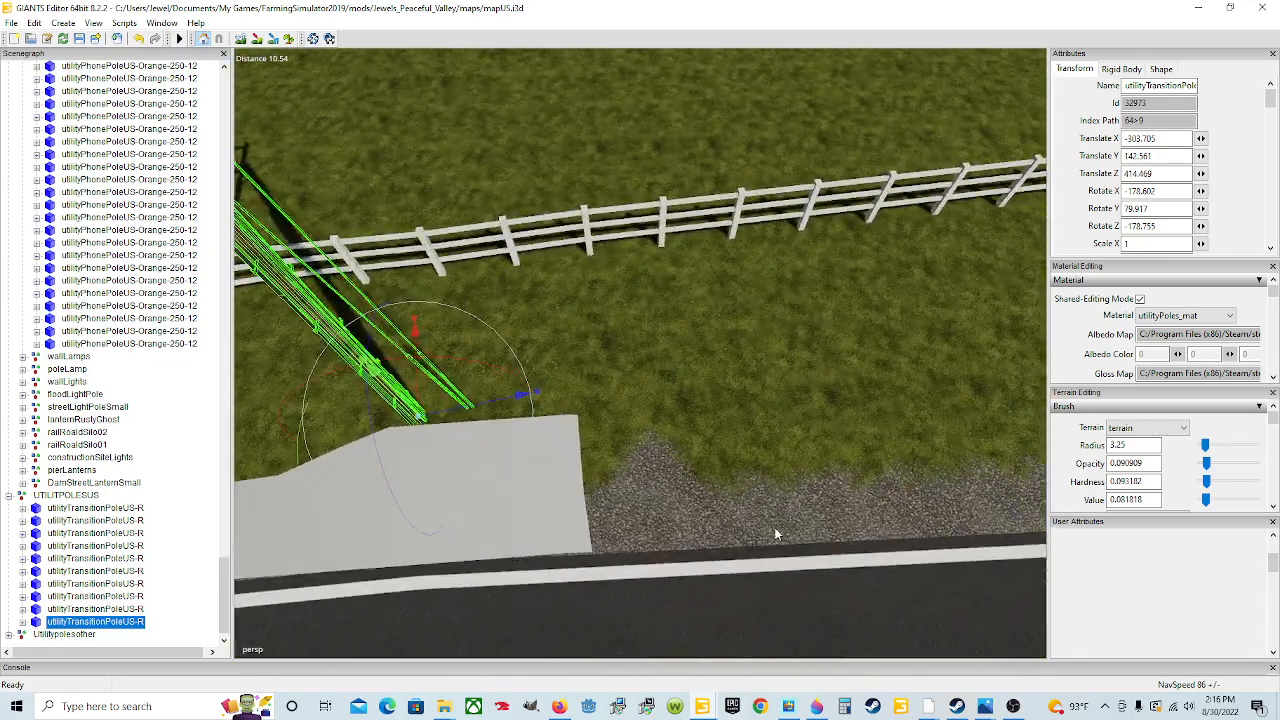
Slide the gray slab along the road toward the gravel driveway, to about X 416.35, Z 284.67
{"action": "scroll", "coordinate": [772, 529], "scroll_direction": "down", "scroll_amount": 1}
{"action": "left_click", "coordinate": [586, 400]}
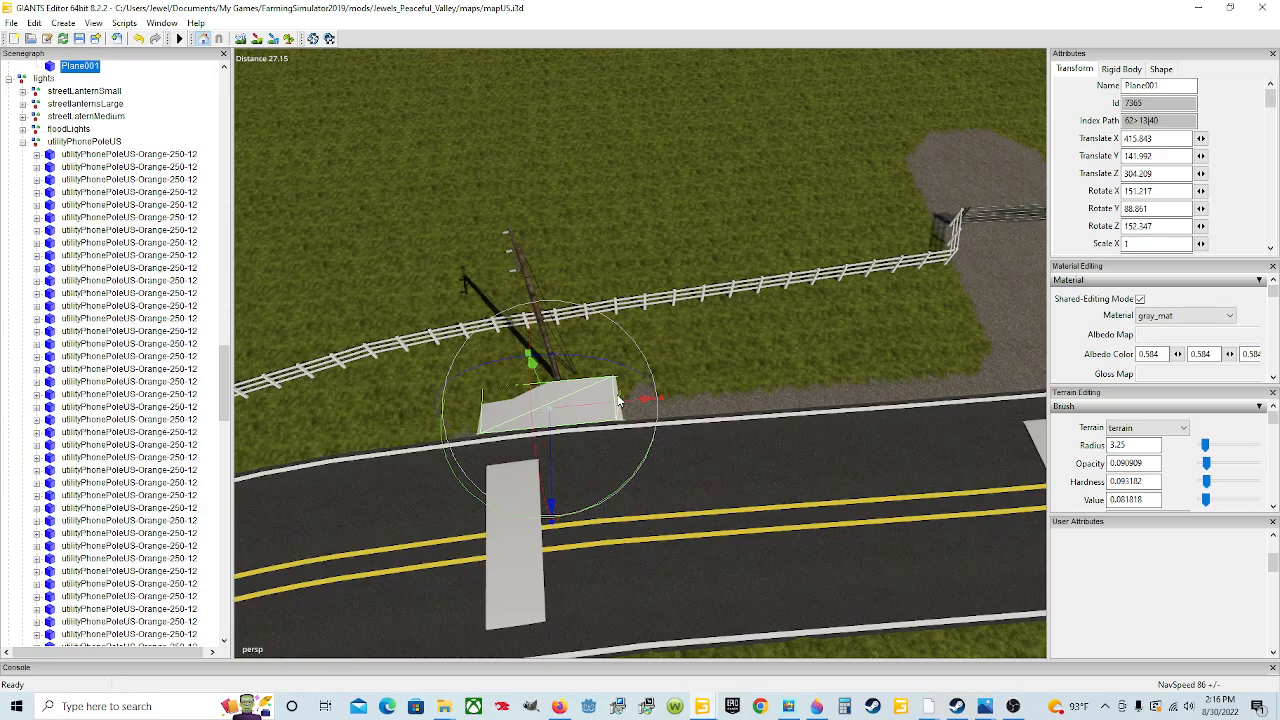
{"action": "left_click_drag", "start_coordinate": [604, 407], "coordinate": [1083, 408]}
{"action": "left_click_drag", "start_coordinate": [640, 500], "coordinate": [590, 430], "text": "alt"}
{"action": "scroll", "coordinate": [879, 439], "scroll_direction": "up", "scroll_amount": 3}
{"action": "scroll", "coordinate": [634, 372], "scroll_direction": "up", "scroll_amount": 3}
{"action": "scroll", "coordinate": [634, 371], "scroll_direction": "down", "scroll_amount": 3}
{"action": "scroll", "coordinate": [646, 410], "scroll_direction": "down", "scroll_amount": 2}
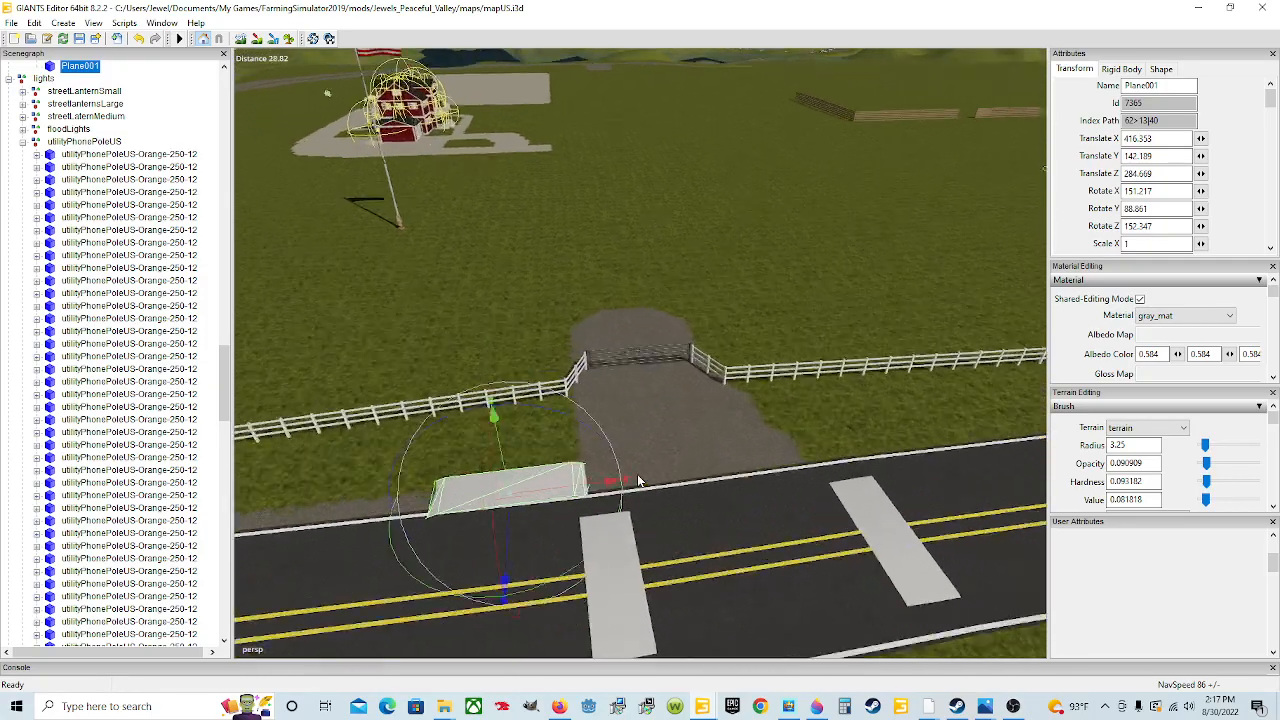
Shift the slab off the road onto the shoulder and lower it, to about X 415.97, Y 142.06
{"action": "scroll", "coordinate": [638, 480], "scroll_direction": "up", "scroll_amount": 5}
{"action": "left_click_drag", "start_coordinate": [638, 480], "coordinate": [249, 467], "text": "alt"}
{"action": "scroll", "coordinate": [432, 435], "scroll_direction": "up", "scroll_amount": 4}
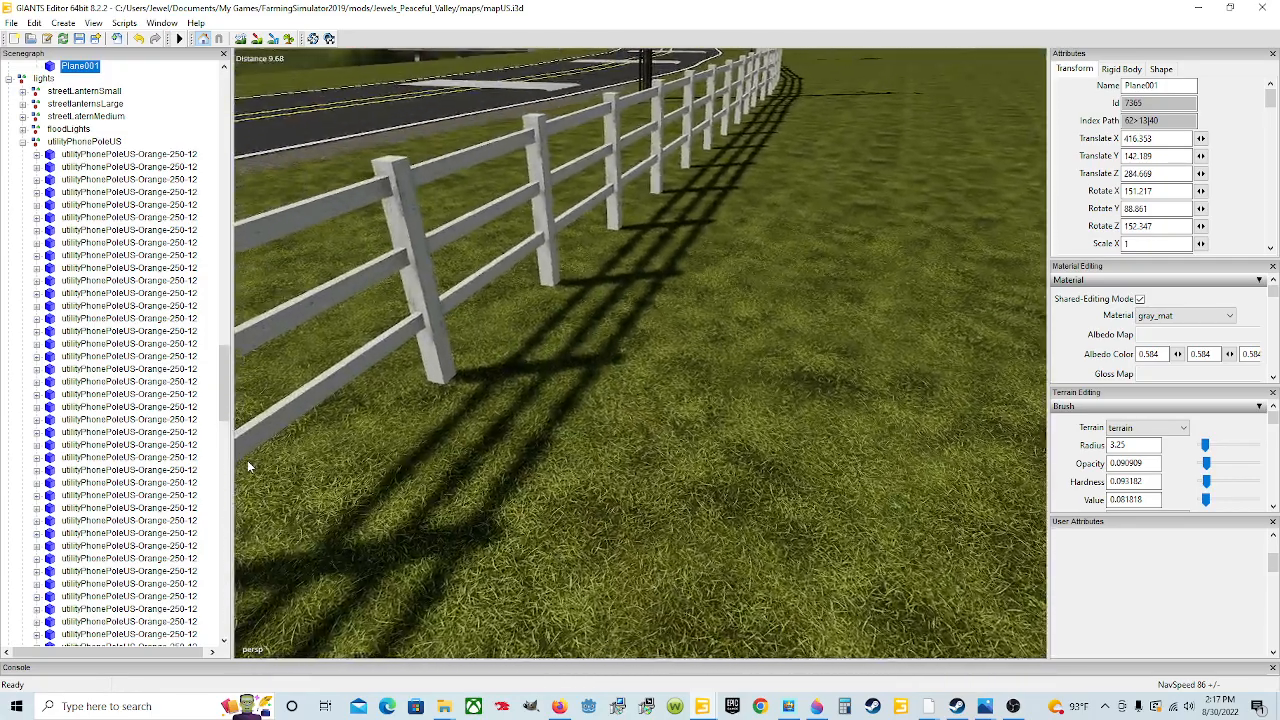
{"action": "scroll", "coordinate": [249, 467], "scroll_direction": "down", "scroll_amount": 5}
{"action": "left_click_drag", "start_coordinate": [500, 470], "coordinate": [652, 491], "text": "alt"}
{"action": "scroll", "coordinate": [396, 463], "scroll_direction": "up", "scroll_amount": 4}
{"action": "scroll", "coordinate": [656, 494], "scroll_direction": "down", "scroll_amount": 4}
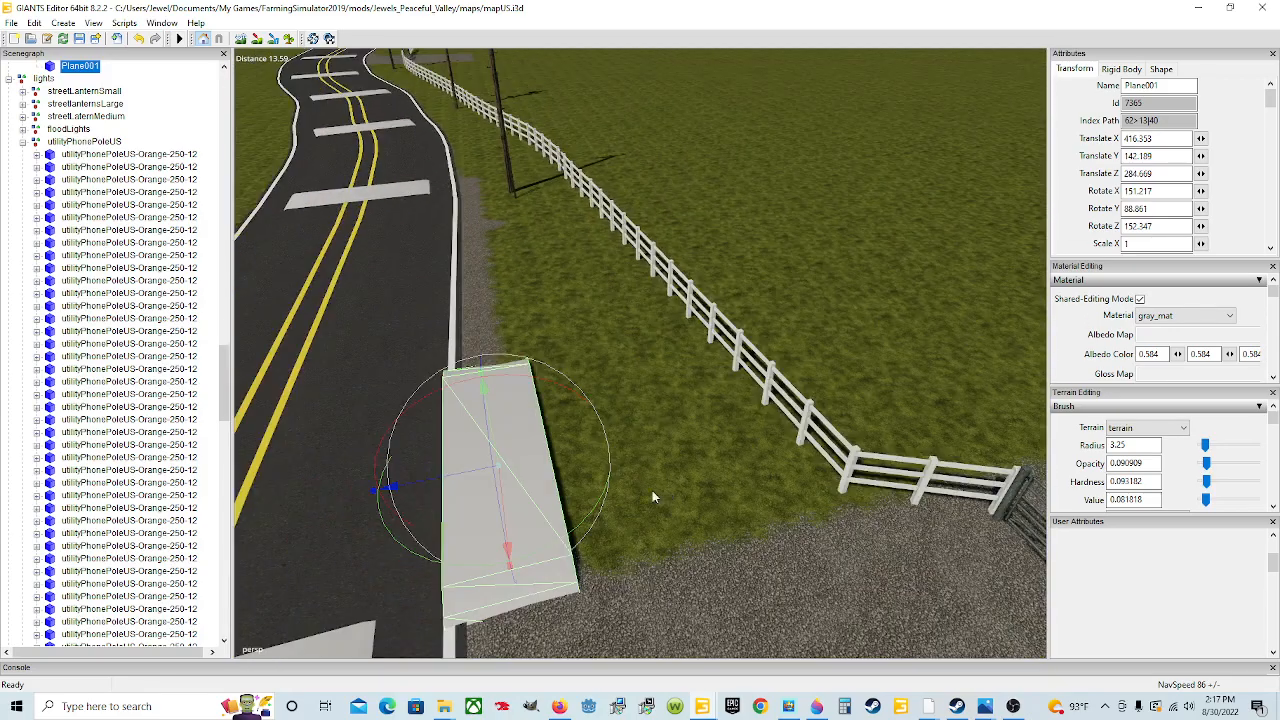
{"action": "left_click_drag", "start_coordinate": [438, 470], "coordinate": [466, 475]}
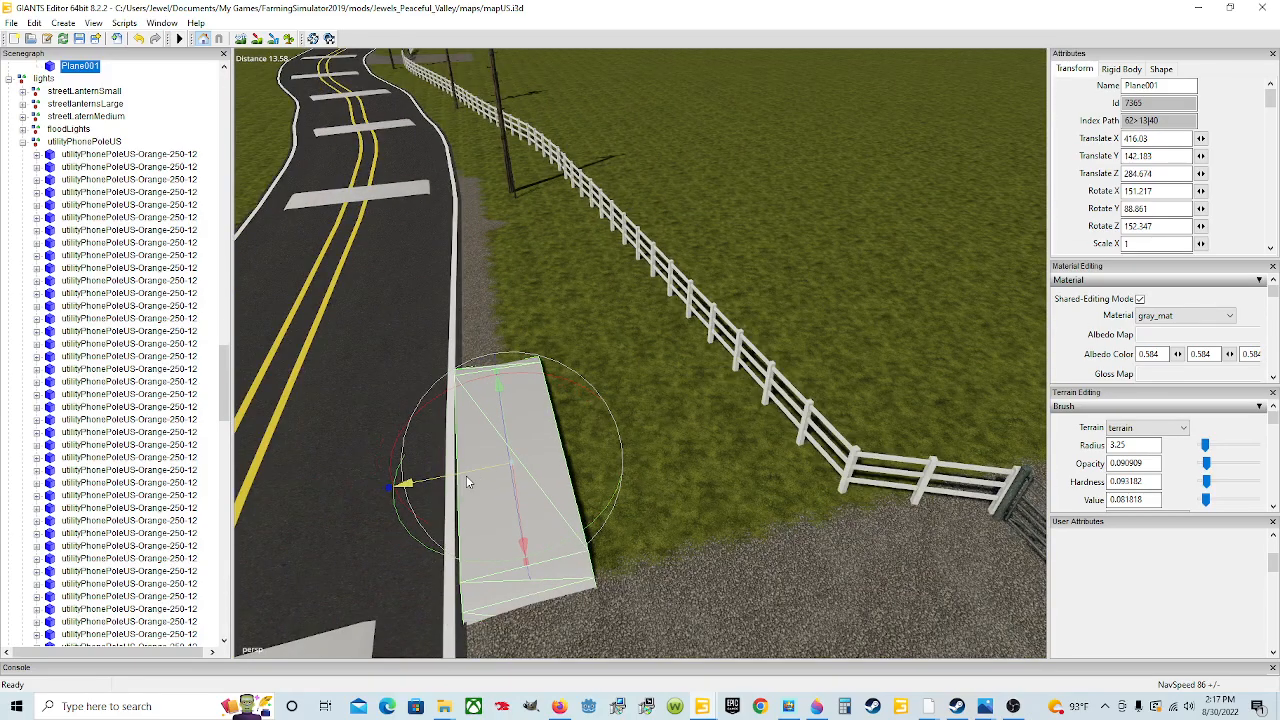
{"action": "left_click_drag", "start_coordinate": [507, 429], "coordinate": [515, 430]}
{"action": "left_click_drag", "start_coordinate": [454, 478], "coordinate": [612, 578], "text": "alt"}
{"action": "scroll", "coordinate": [439, 505], "scroll_direction": "up", "scroll_amount": 3}
{"action": "left_click_drag", "start_coordinate": [532, 400], "coordinate": [535, 394]}
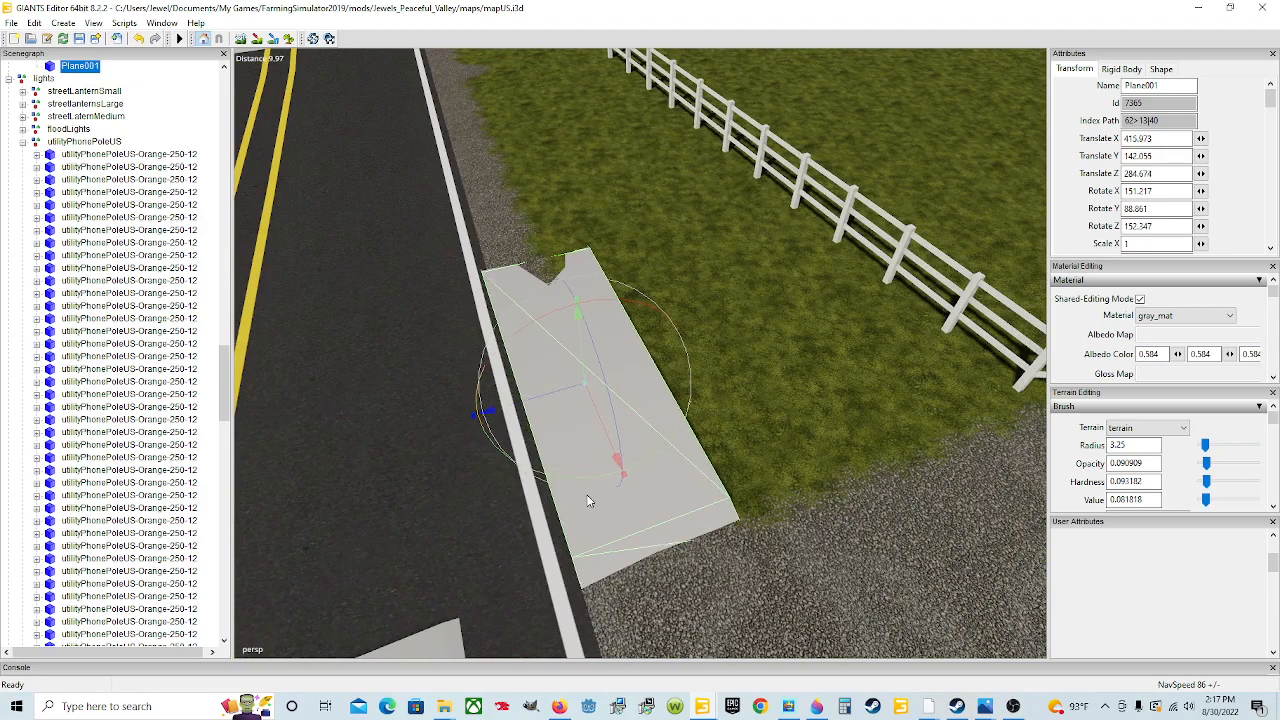
Rotate the slab to about 89.37° around Y and nudge it along the road edge line to about X 415.89
{"action": "left_click_drag", "start_coordinate": [590, 477], "coordinate": [589, 478]}
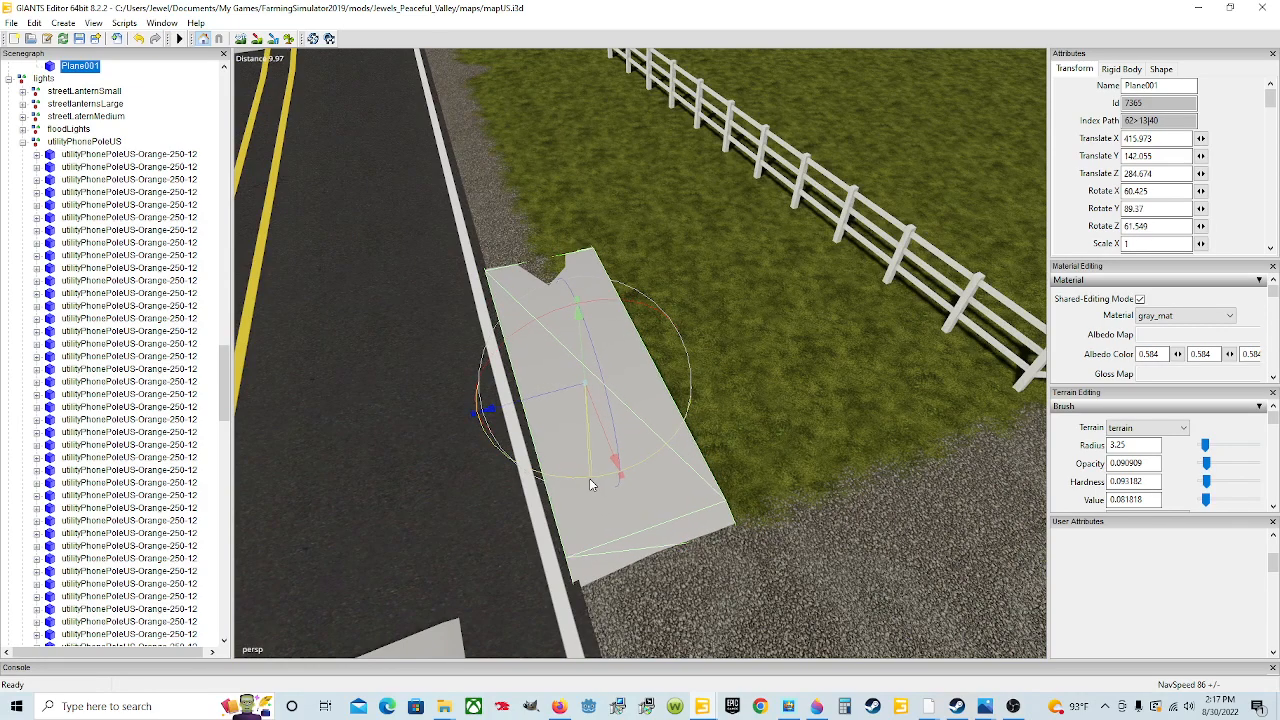
{"action": "left_click_drag", "start_coordinate": [533, 405], "coordinate": [534, 398]}
{"action": "left_click_drag", "start_coordinate": [548, 531], "coordinate": [650, 532], "text": "alt"}
{"action": "scroll", "coordinate": [777, 514], "scroll_direction": "down", "scroll_amount": 4}
{"action": "scroll", "coordinate": [687, 517], "scroll_direction": "down", "scroll_amount": 3}
{"action": "left_click_drag", "start_coordinate": [476, 357], "coordinate": [557, 456], "text": "alt"}
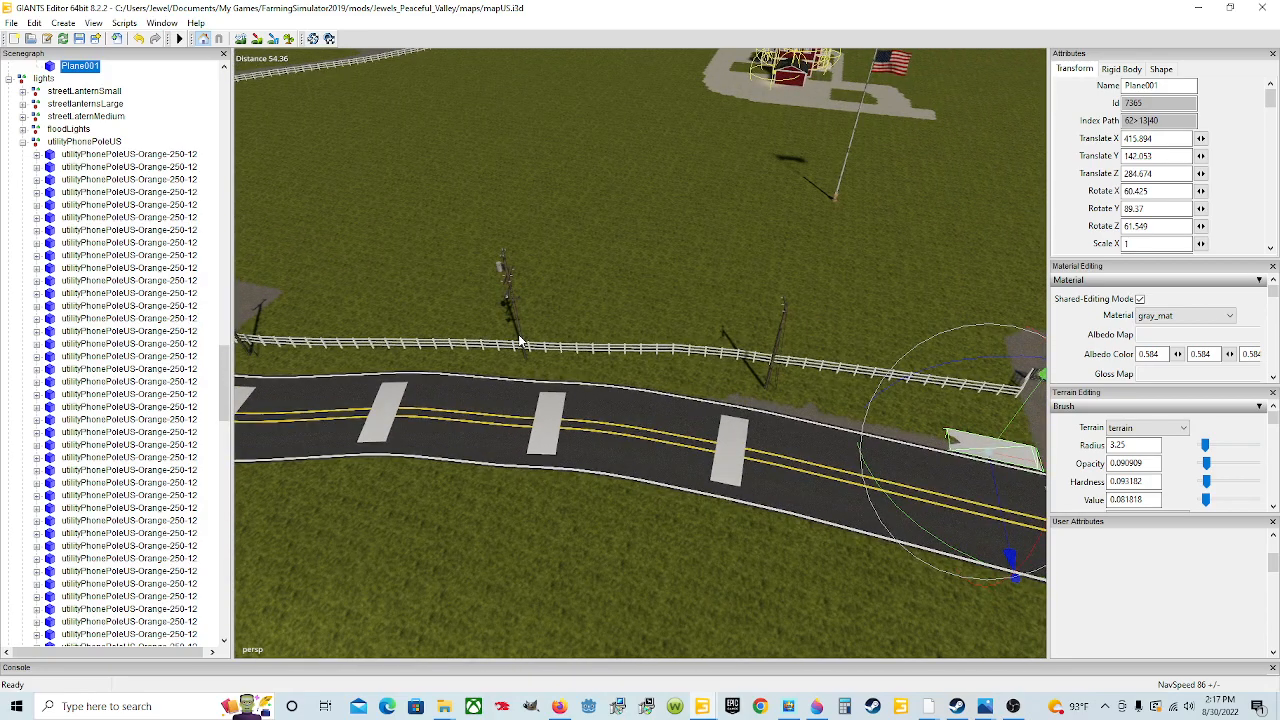
Relocate the next street-lamp utility pole listed after the last placed one to beside the gray slab, at about X -284.10, Z 413.63
{"action": "left_click", "coordinate": [508, 298]}
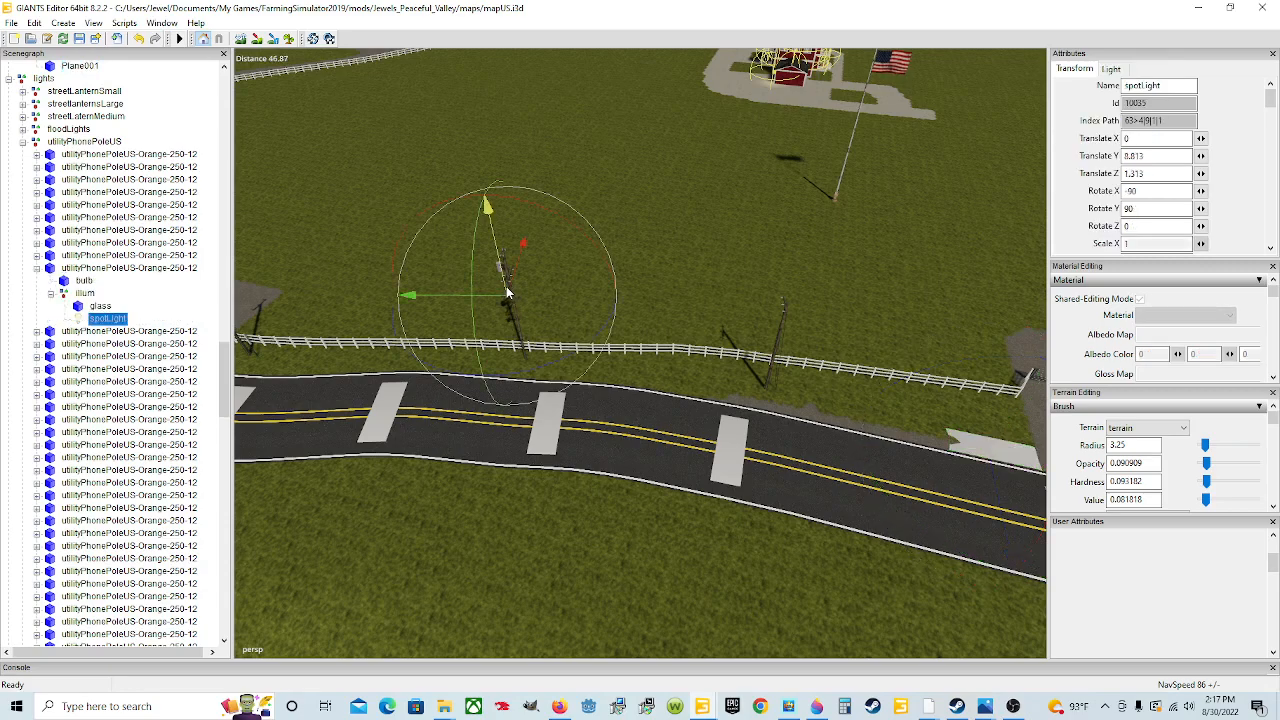
{"action": "left_click", "coordinate": [508, 290]}
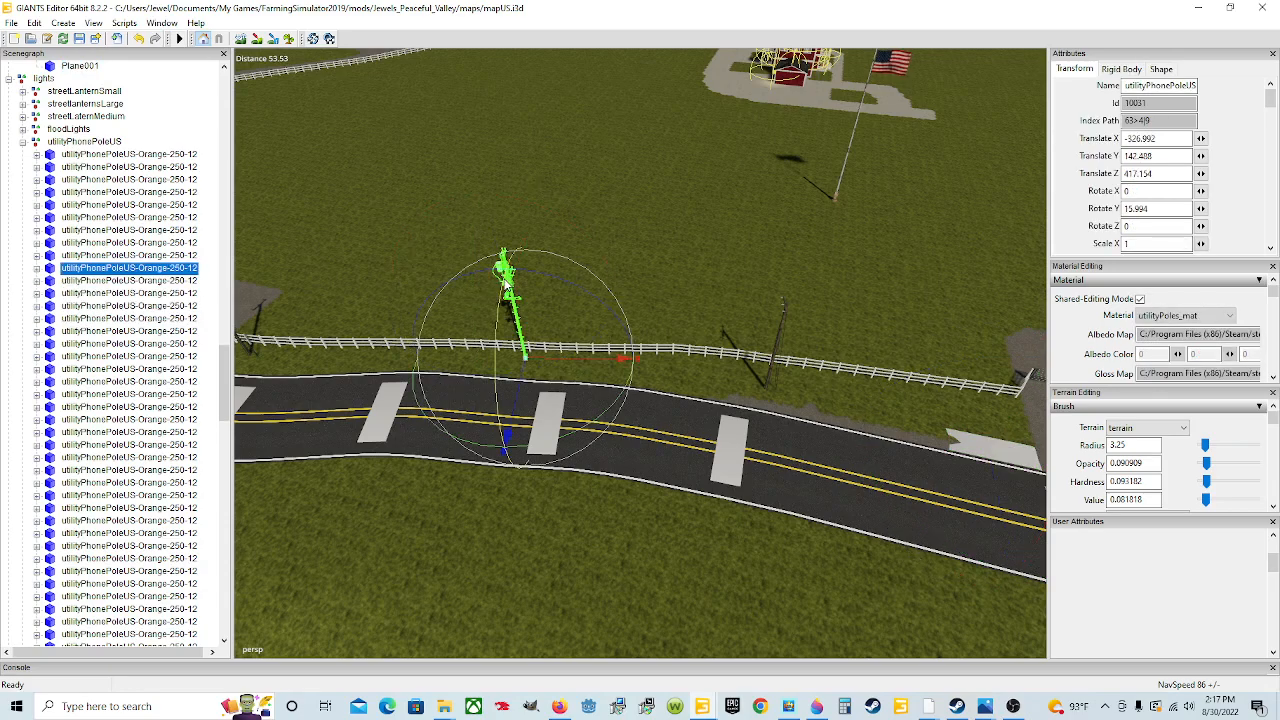
{"action": "left_click", "coordinate": [158, 283]}
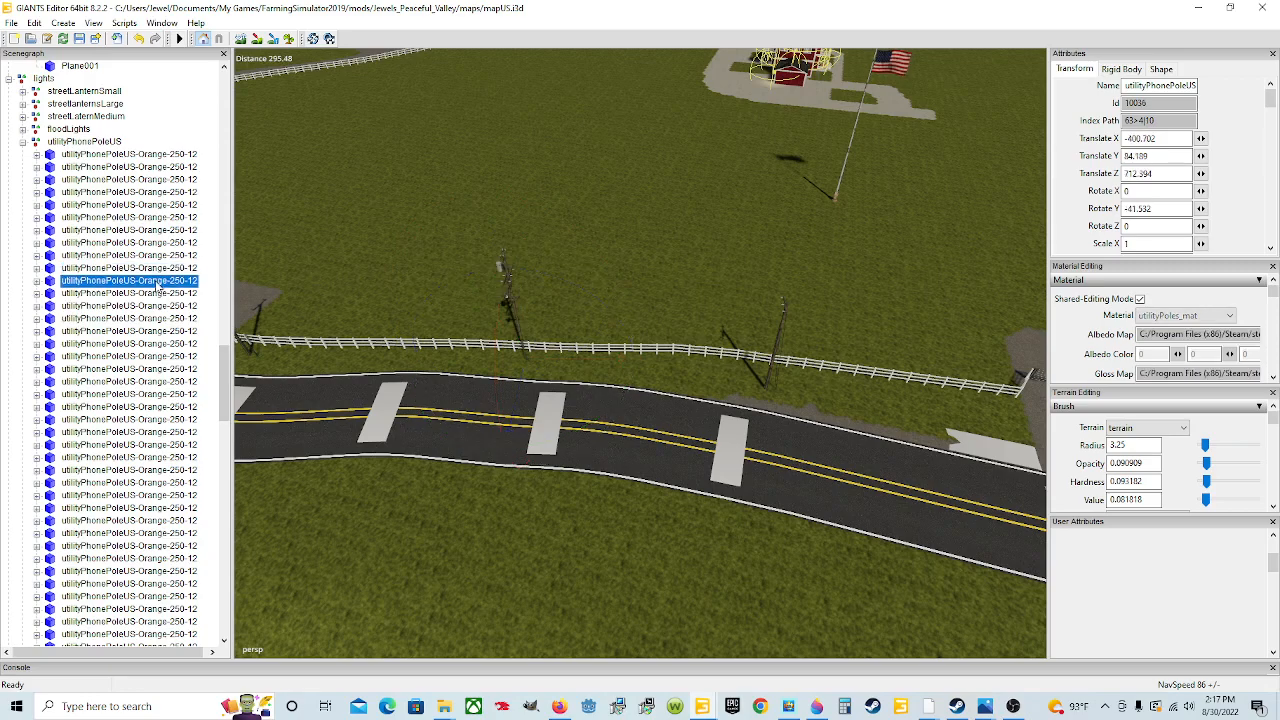
{"action": "left_click_drag", "start_coordinate": [330, 368], "coordinate": [445, 398], "text": "alt"}
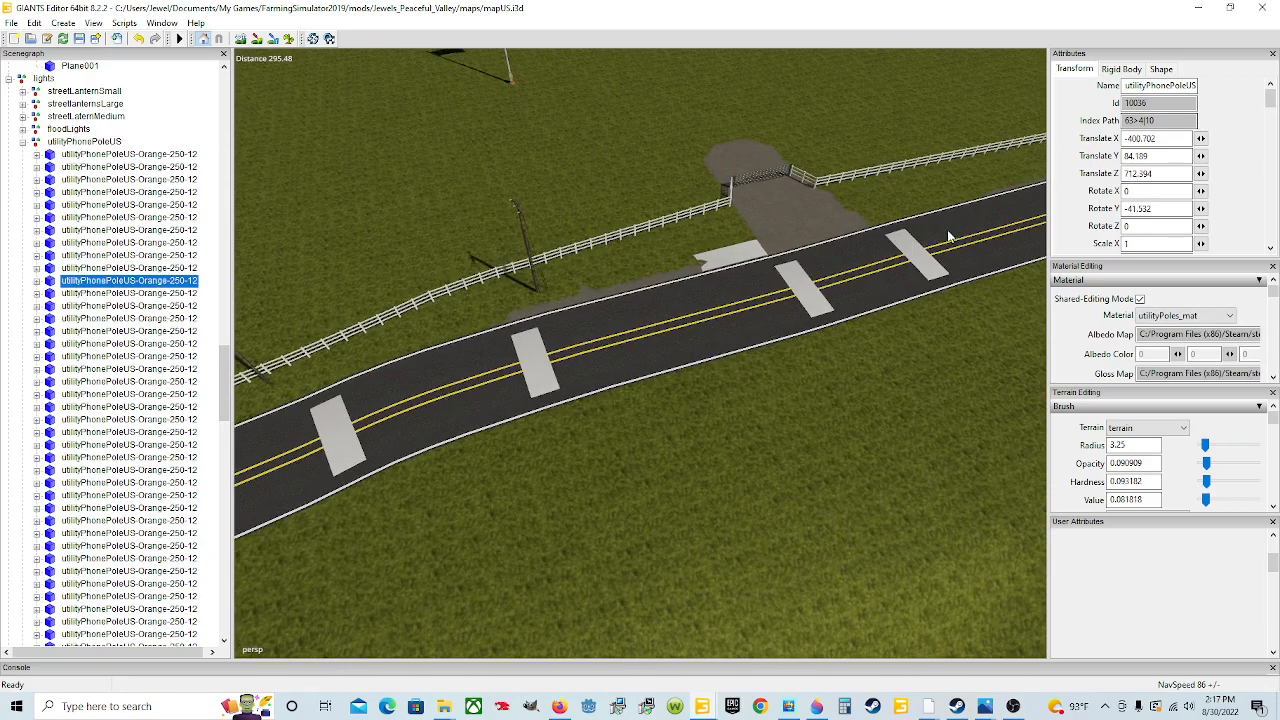
{"action": "middle_click_drag", "start_coordinate": [950, 233], "coordinate": [948, 237], "text": "alt"}
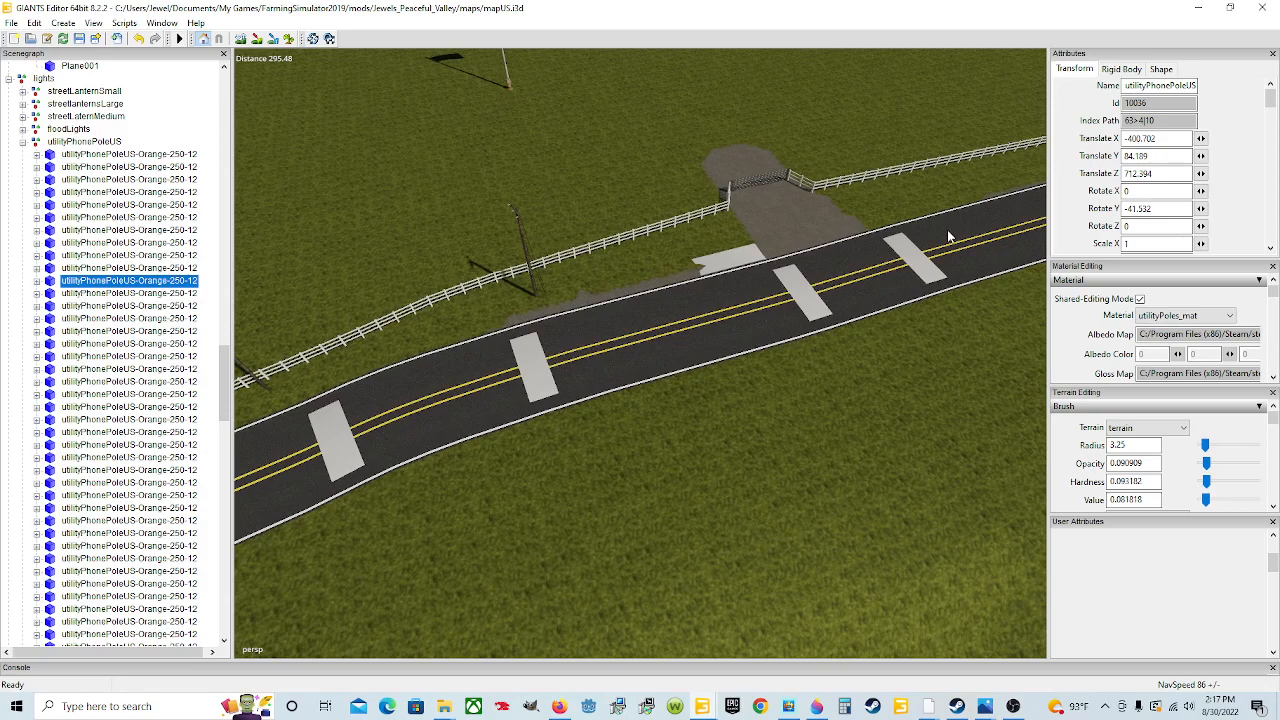
{"action": "key", "text": "ctrl+b"}
{"action": "left_click", "coordinate": [725, 241]}
{"action": "left_click", "coordinate": [725, 247]}
Rotate the relocated lamp pole to about 2.08° around Y so its lamp arm reaches toward the road
{"action": "left_click_drag", "start_coordinate": [748, 317], "coordinate": [656, 198], "text": "alt"}
{"action": "scroll", "coordinate": [809, 290], "scroll_direction": "up", "scroll_amount": 3}
{"action": "scroll", "coordinate": [748, 146], "scroll_direction": "up", "scroll_amount": 3}
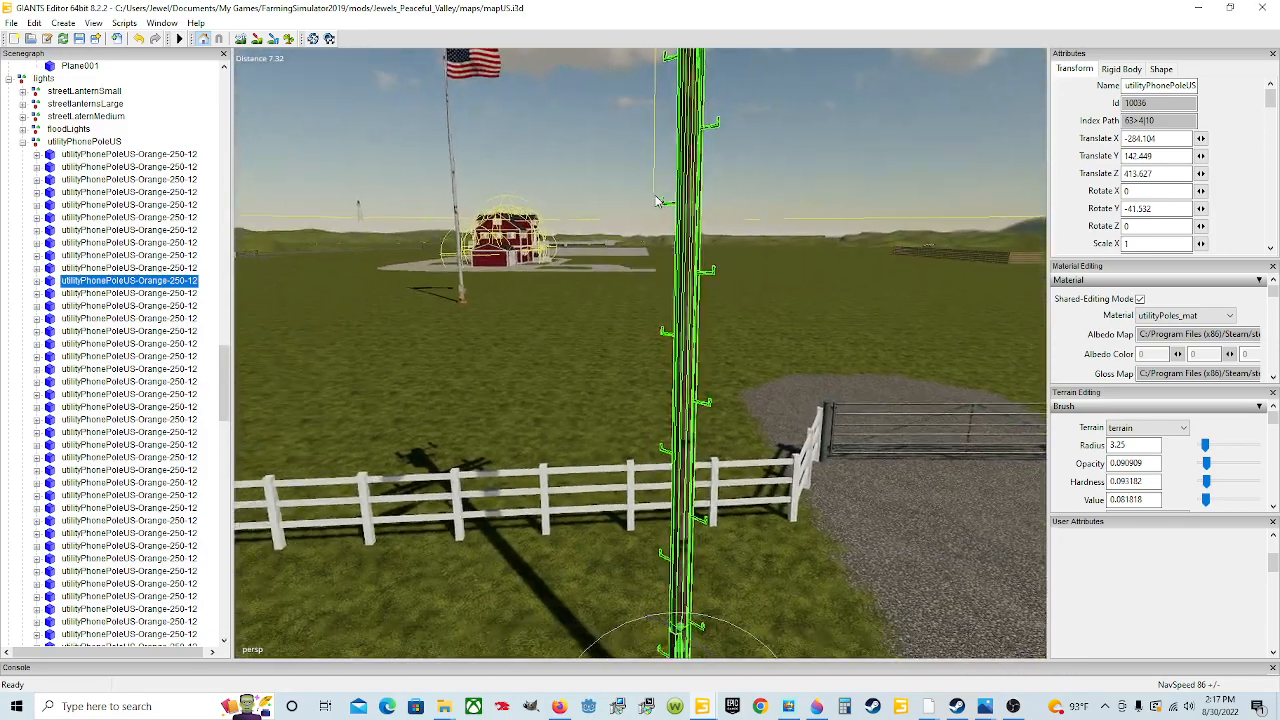
{"action": "scroll", "coordinate": [656, 200], "scroll_direction": "down", "scroll_amount": 5}
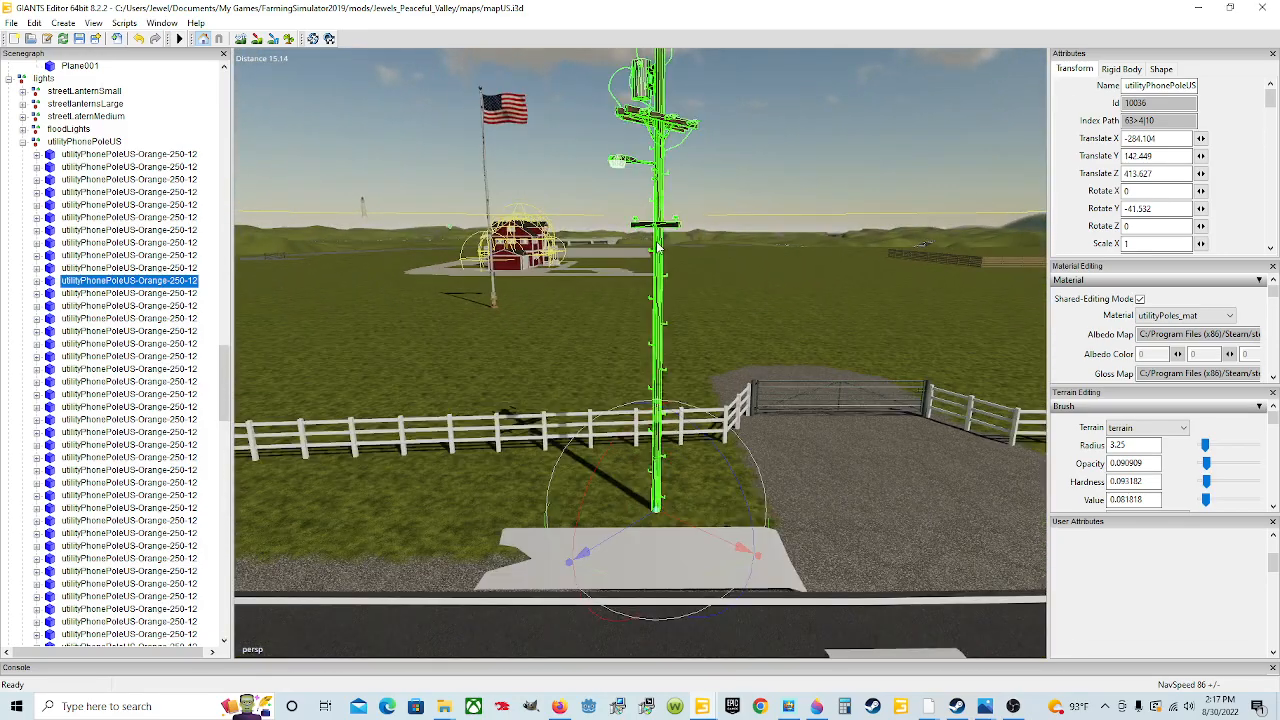
{"action": "left_click_drag", "start_coordinate": [672, 586], "coordinate": [559, 556]}
{"action": "scroll", "coordinate": [821, 523], "scroll_direction": "up", "scroll_amount": 5}
{"action": "scroll", "coordinate": [521, 564], "scroll_direction": "down", "scroll_amount": 5}
{"action": "scroll", "coordinate": [559, 526], "scroll_direction": "up", "scroll_amount": 3}
{"action": "scroll", "coordinate": [560, 537], "scroll_direction": "down", "scroll_amount": 2}
{"action": "scroll", "coordinate": [560, 535], "scroll_direction": "down", "scroll_amount": 2}
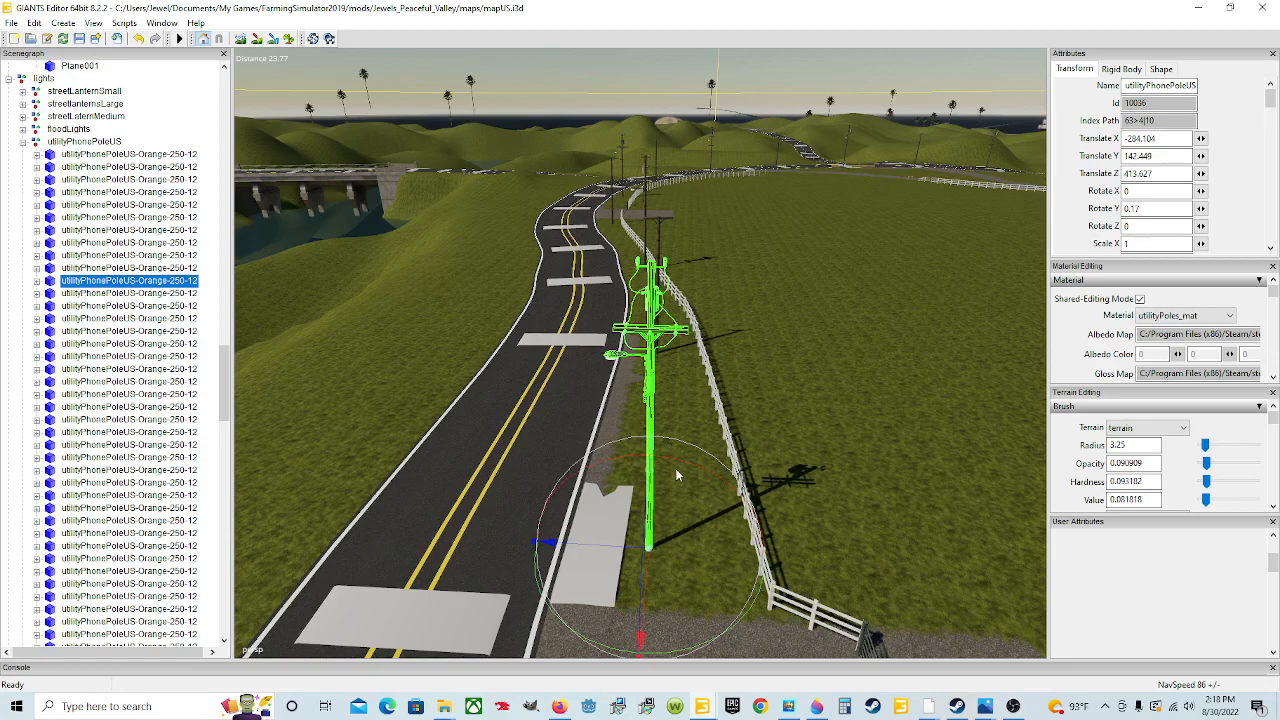
{"action": "left_click_drag", "start_coordinate": [699, 648], "coordinate": [708, 651]}
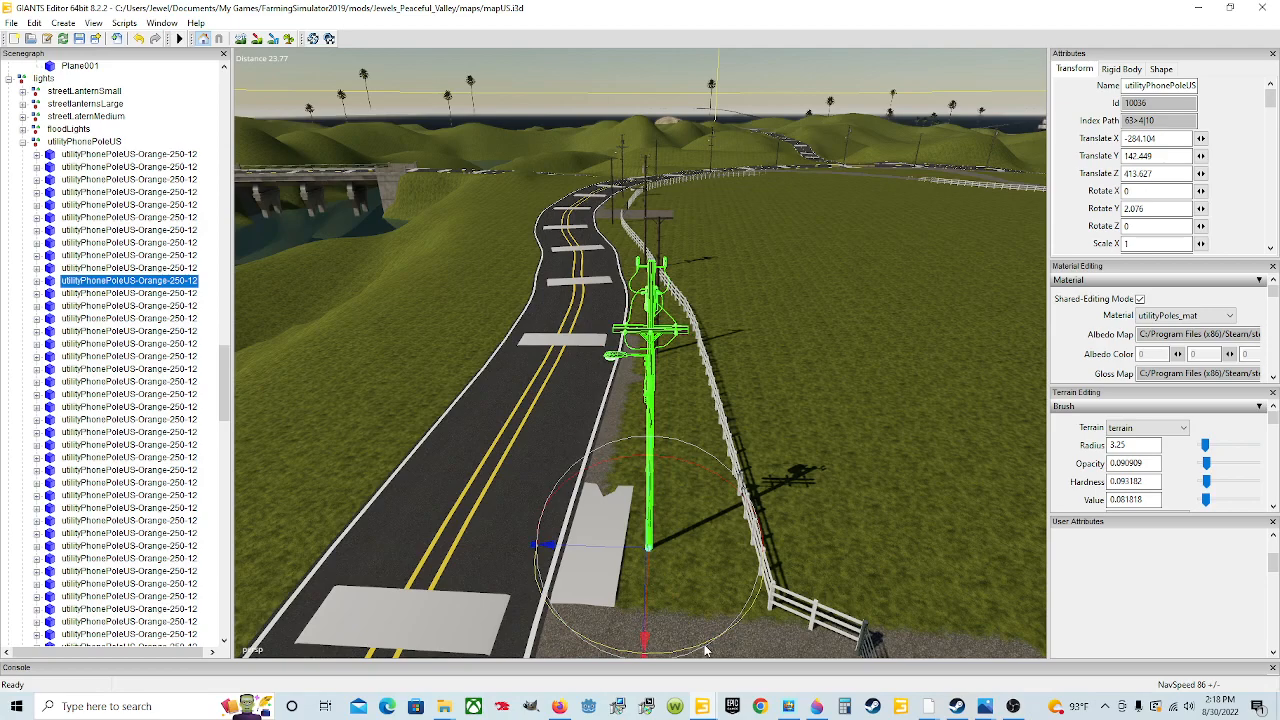
Move the lamp pole against the slab's grass-side edge, to about X -284.07, Z 414.48, and rotate it to about -0.31° around Y
{"action": "left_click_drag", "start_coordinate": [627, 544], "coordinate": [611, 513]}
{"action": "scroll", "coordinate": [606, 555], "scroll_direction": "up", "scroll_amount": 4}
{"action": "scroll", "coordinate": [623, 610], "scroll_direction": "down", "scroll_amount": 3}
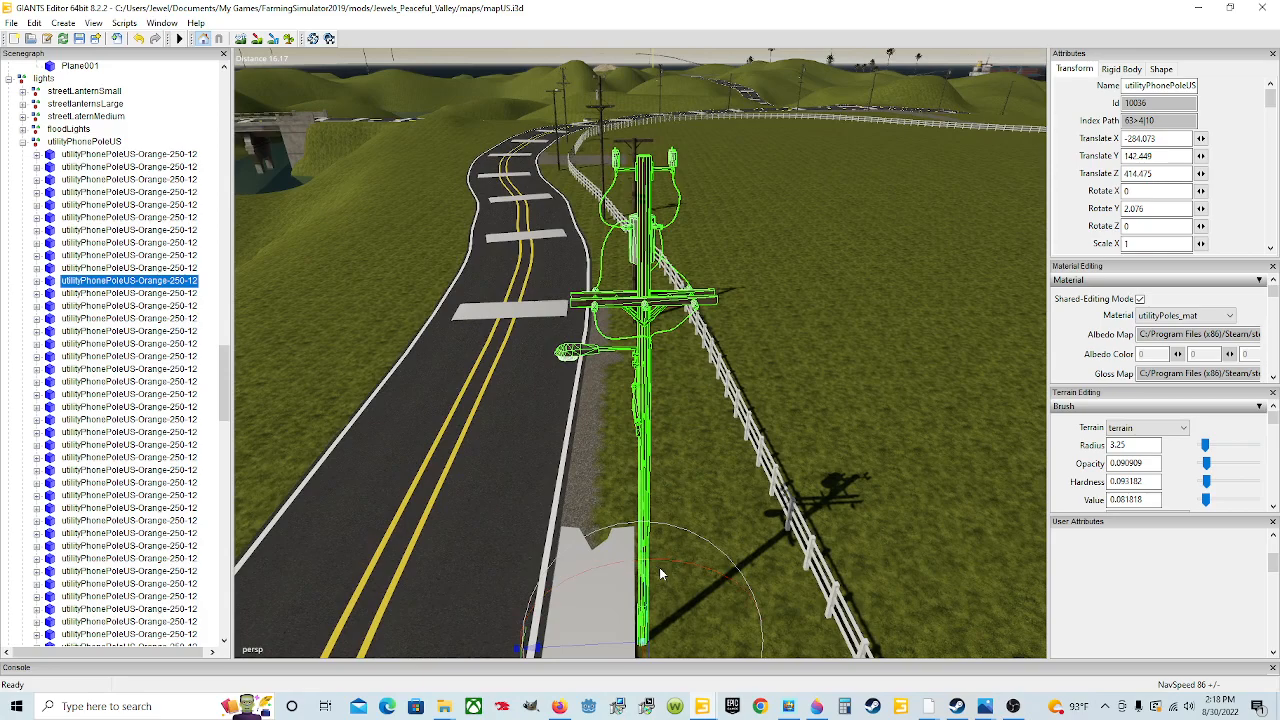
{"action": "scroll", "coordinate": [670, 530], "scroll_direction": "down", "scroll_amount": 2}
{"action": "left_click_drag", "start_coordinate": [701, 608], "coordinate": [700, 646], "text": "alt"}
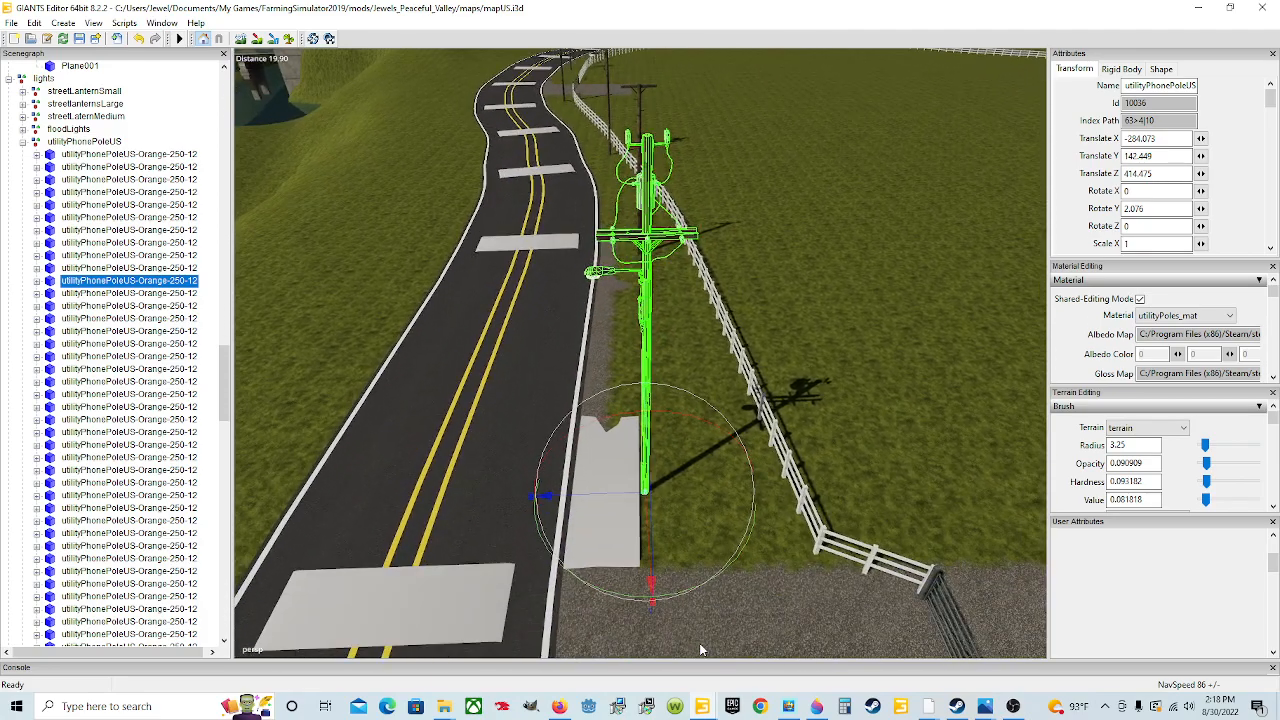
{"action": "left_click_drag", "start_coordinate": [709, 582], "coordinate": [360, 482]}
{"action": "scroll", "coordinate": [922, 588], "scroll_direction": "down", "scroll_amount": 3}
{"action": "scroll", "coordinate": [704, 532], "scroll_direction": "up", "scroll_amount": 5}
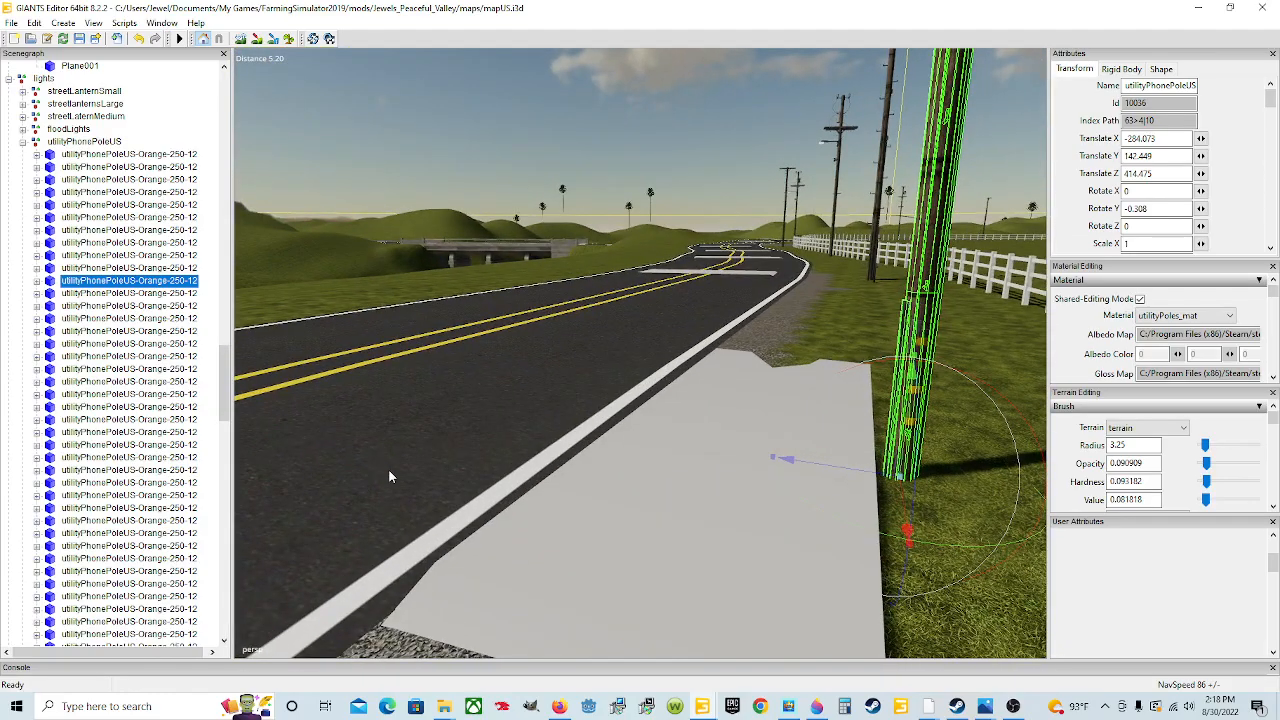
Raise the lamp pole beside the slab to about Y 142.54
{"action": "left_click_drag", "start_coordinate": [553, 441], "coordinate": [685, 463], "text": "alt"}
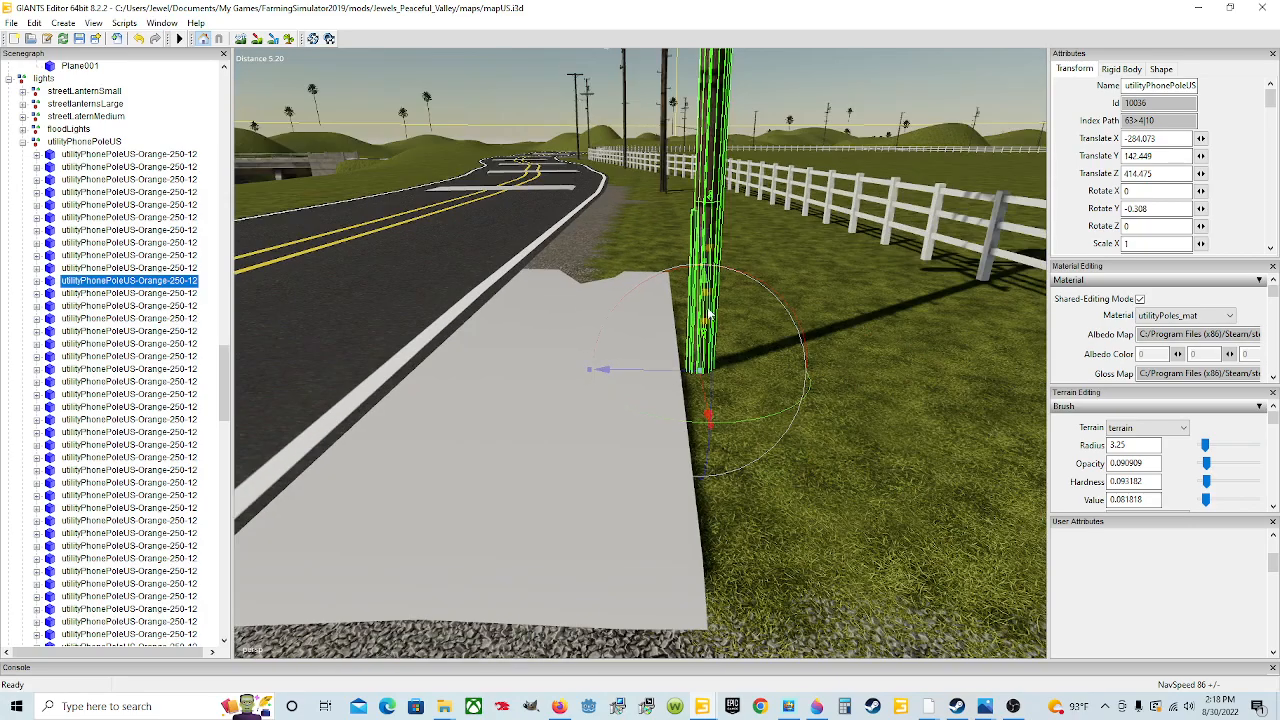
{"action": "scroll", "coordinate": [707, 306], "scroll_direction": "up", "scroll_amount": 3}
{"action": "left_click_drag", "start_coordinate": [706, 306], "coordinate": [603, 283], "text": "alt"}
{"action": "scroll", "coordinate": [648, 340], "scroll_direction": "down", "scroll_amount": 5}
{"action": "scroll", "coordinate": [683, 313], "scroll_direction": "up", "scroll_amount": 3}
{"action": "scroll", "coordinate": [641, 303], "scroll_direction": "down", "scroll_amount": 3}
{"action": "scroll", "coordinate": [643, 309], "scroll_direction": "up", "scroll_amount": 3}
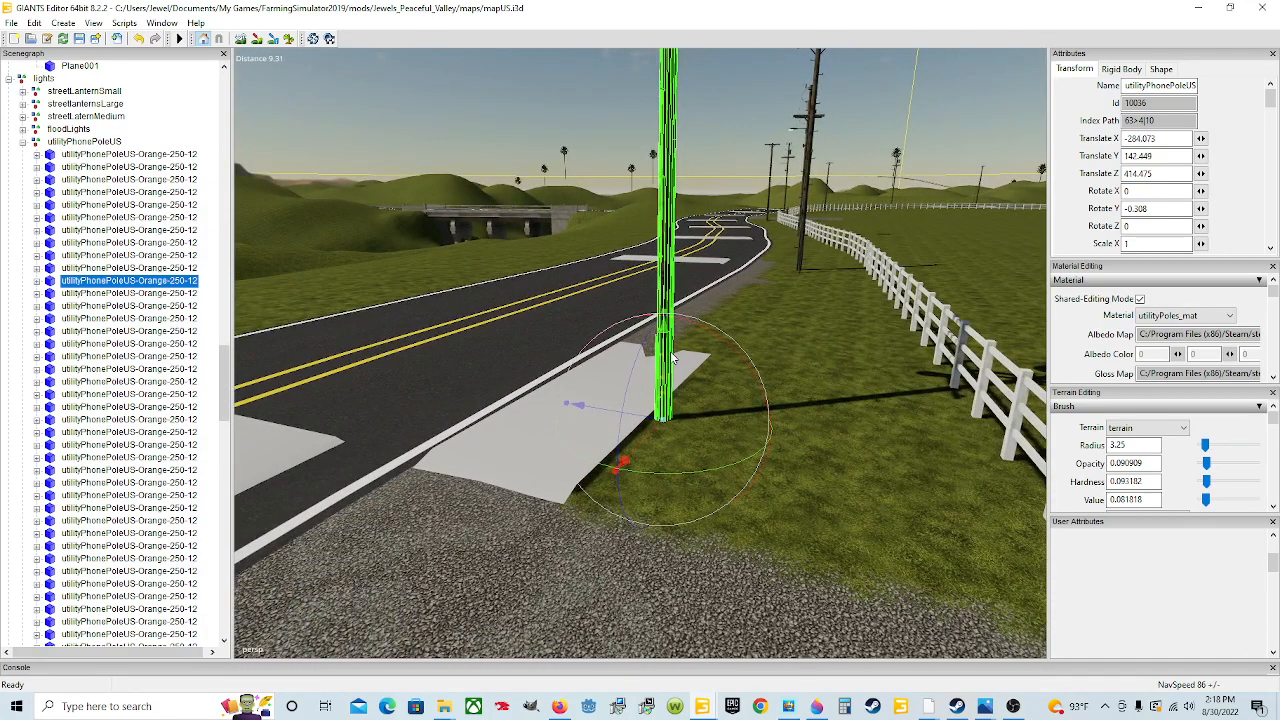
{"action": "left_click_drag", "start_coordinate": [663, 357], "coordinate": [886, 369]}
{"action": "scroll", "coordinate": [731, 368], "scroll_direction": "down", "scroll_amount": 3}
{"action": "scroll", "coordinate": [605, 370], "scroll_direction": "up", "scroll_amount": 3}
{"action": "scroll", "coordinate": [605, 370], "scroll_direction": "up", "scroll_amount": 3}
{"action": "scroll", "coordinate": [886, 369], "scroll_direction": "down", "scroll_amount": 3}
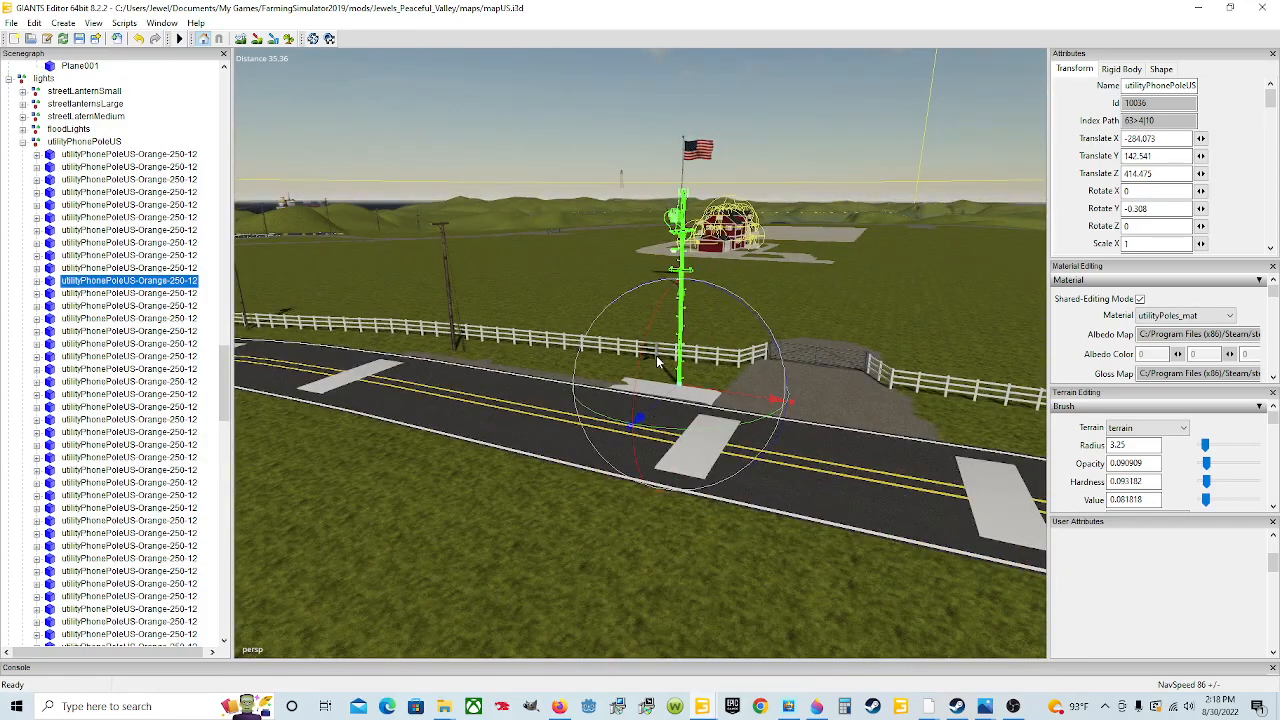
Duplicate the plain transition pole before the driveway and move the copy past the driveway, to about X -257.79, Z 411.86
{"action": "left_click_drag", "start_coordinate": [589, 383], "coordinate": [646, 400], "text": "alt"}
{"action": "scroll", "coordinate": [646, 401], "scroll_direction": "down", "scroll_amount": 4}
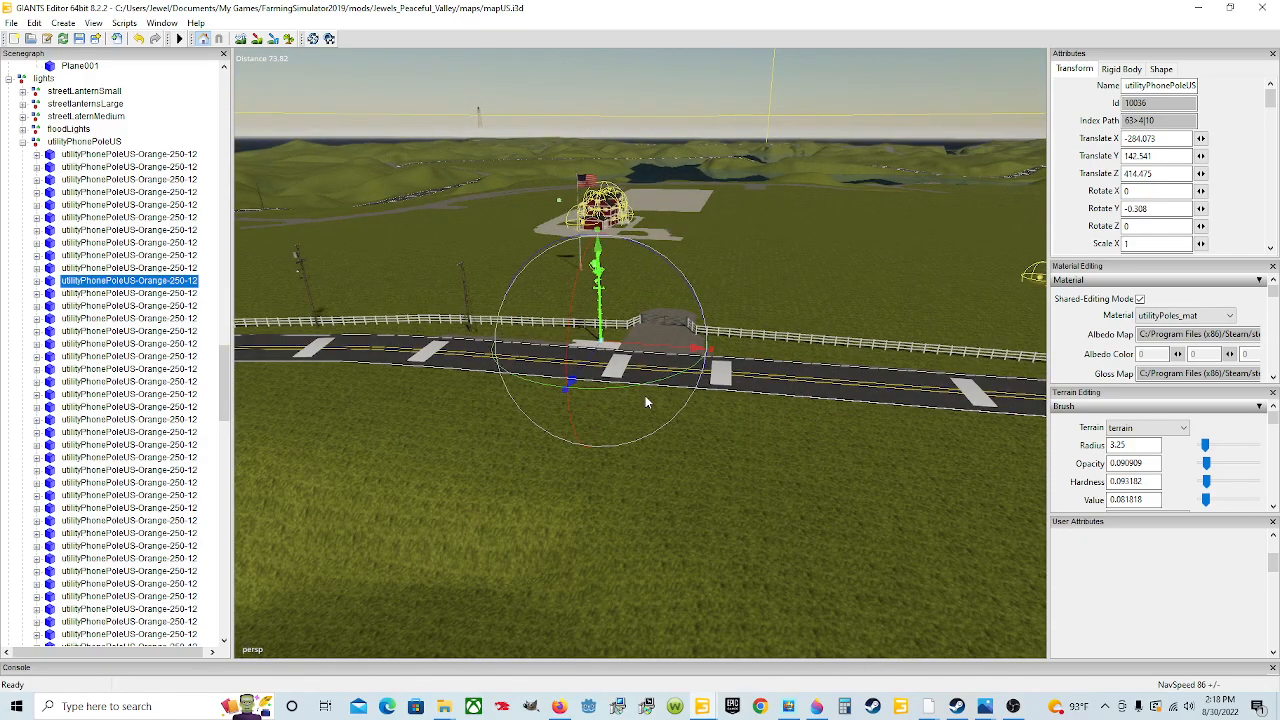
{"action": "left_click", "coordinate": [463, 280]}
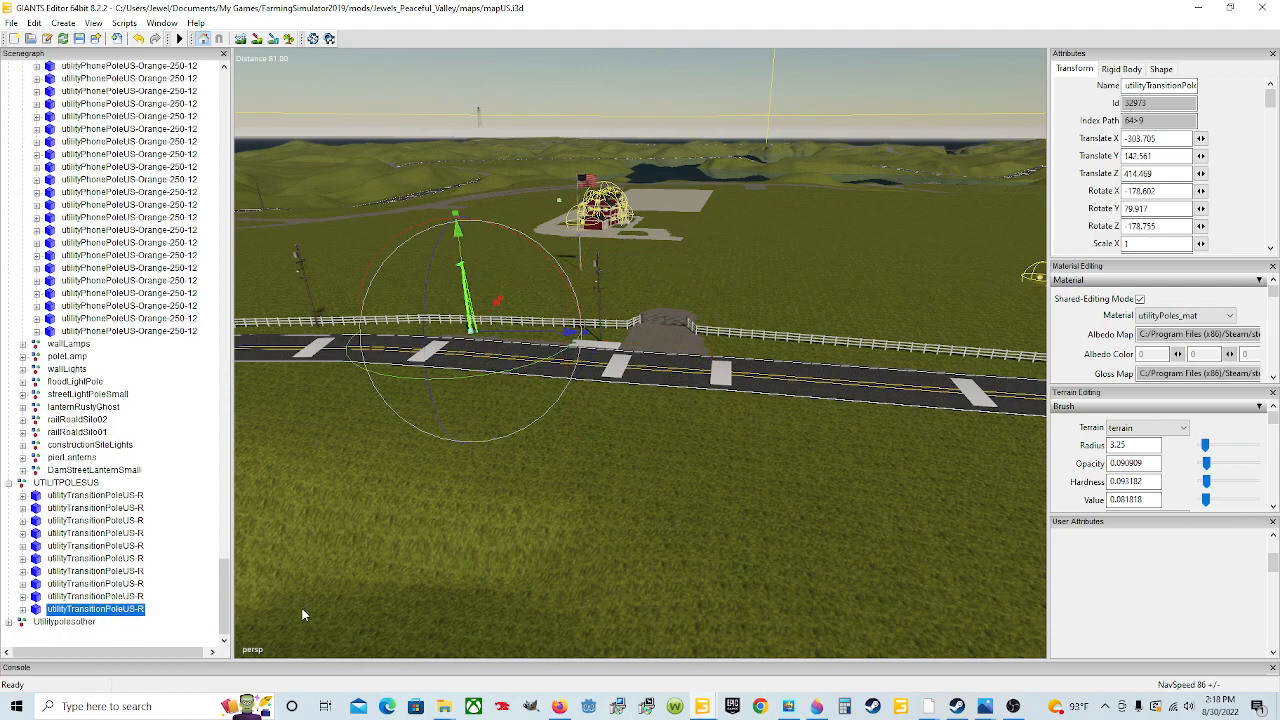
{"action": "key", "text": "ctrl+d"}
{"action": "left_click_drag", "start_coordinate": [540, 340], "coordinate": [887, 420]}
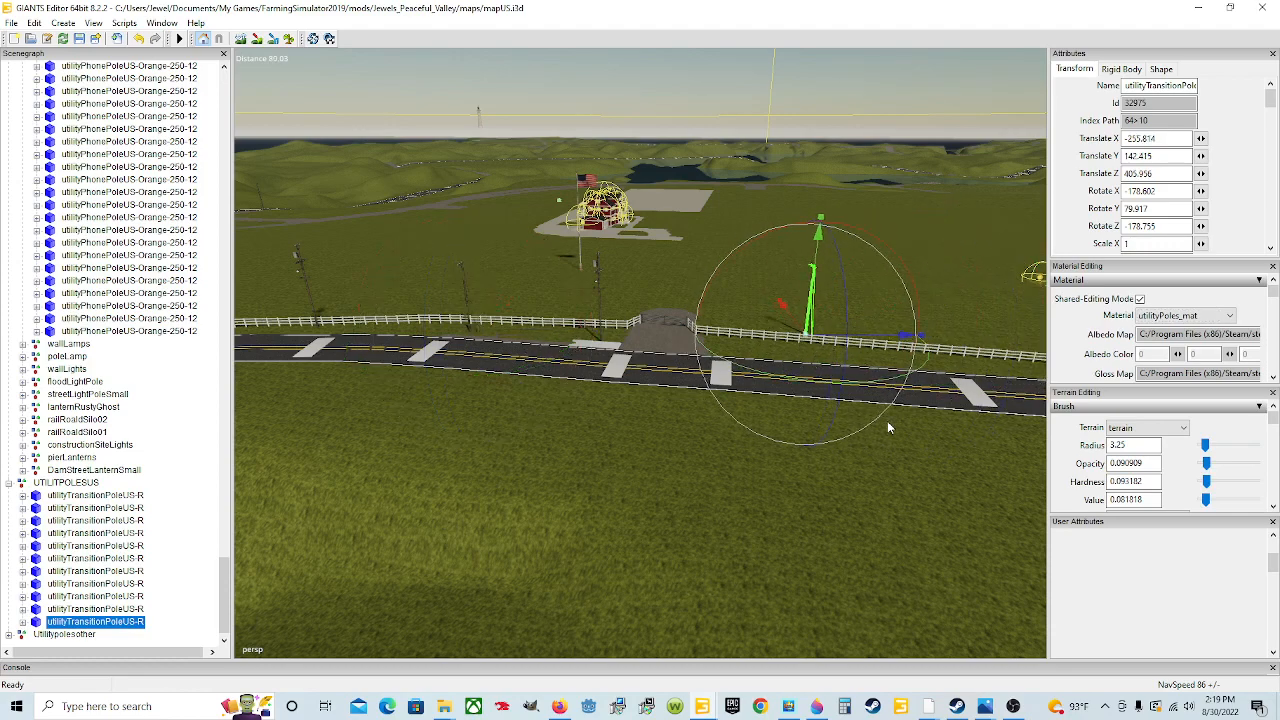
{"action": "left_click_drag", "start_coordinate": [789, 357], "coordinate": [854, 355]}
Slide the gray slab along the road past the gravel driveway, near the new pole, to about X 416.04, Z 256.83
{"action": "mouse_move", "coordinate": [798, 410]}
{"action": "left_mouse_down", "text": "alt"}
{"action": "mouse_move", "coordinate": [776, 387]}
{"action": "mouse_move", "coordinate": [832, 399]}
{"action": "mouse_move", "coordinate": [801, 397]}
{"action": "left_mouse_up", "text": "alt"}
{"action": "left_click_drag", "start_coordinate": [678, 383], "coordinate": [568, 392], "text": "alt"}
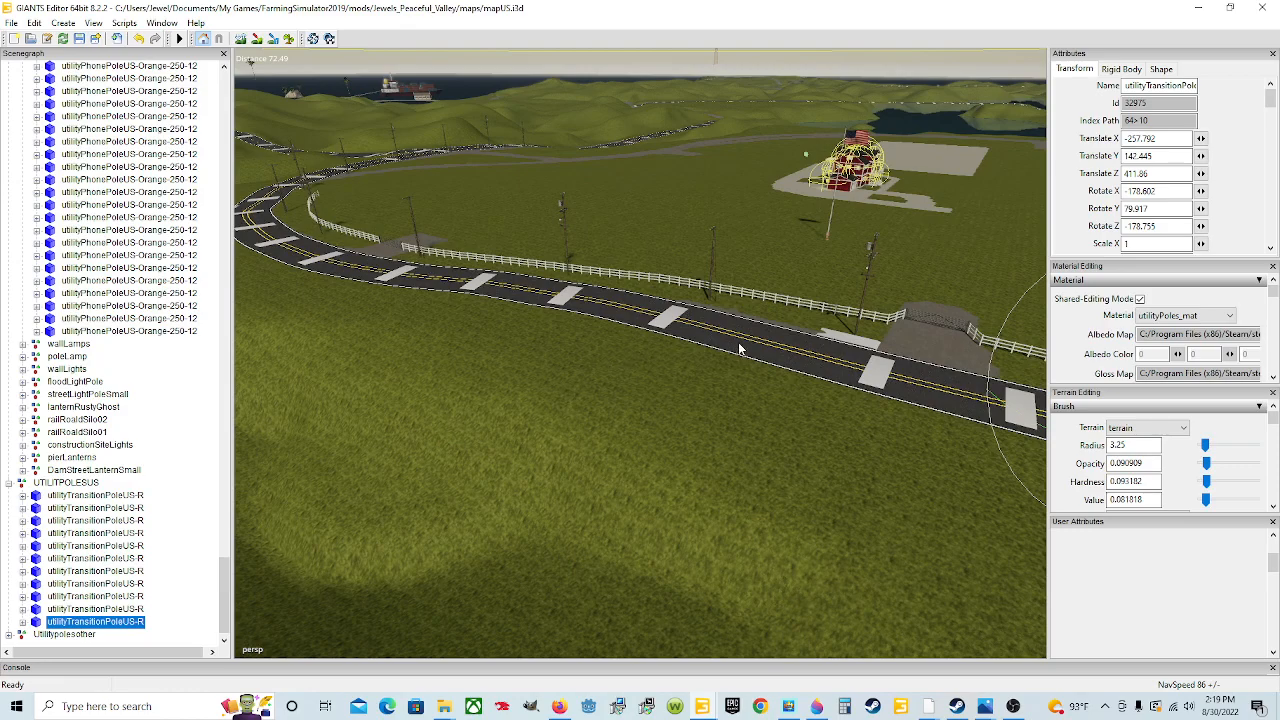
{"action": "left_click_drag", "start_coordinate": [652, 376], "coordinate": [730, 417], "text": "alt"}
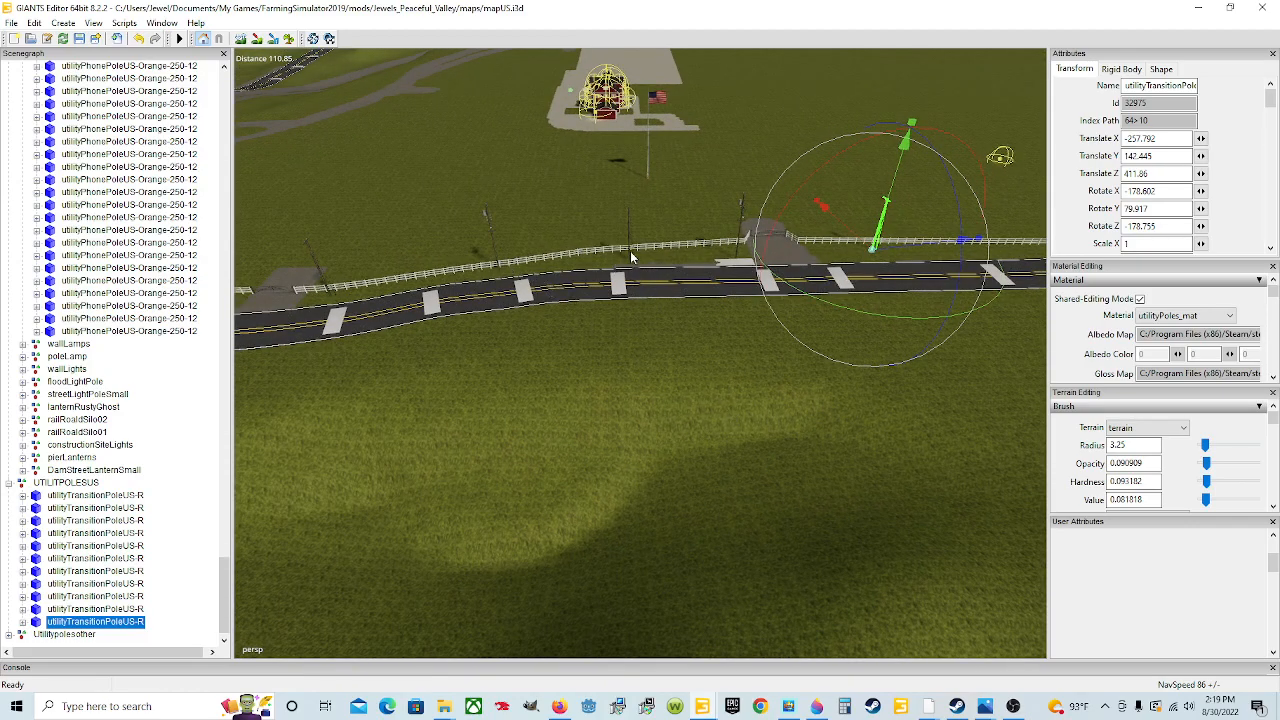
{"action": "left_click_drag", "start_coordinate": [338, 300], "coordinate": [817, 371], "text": "alt"}
{"action": "left_click_drag", "start_coordinate": [503, 347], "coordinate": [492, 355], "text": "alt"}
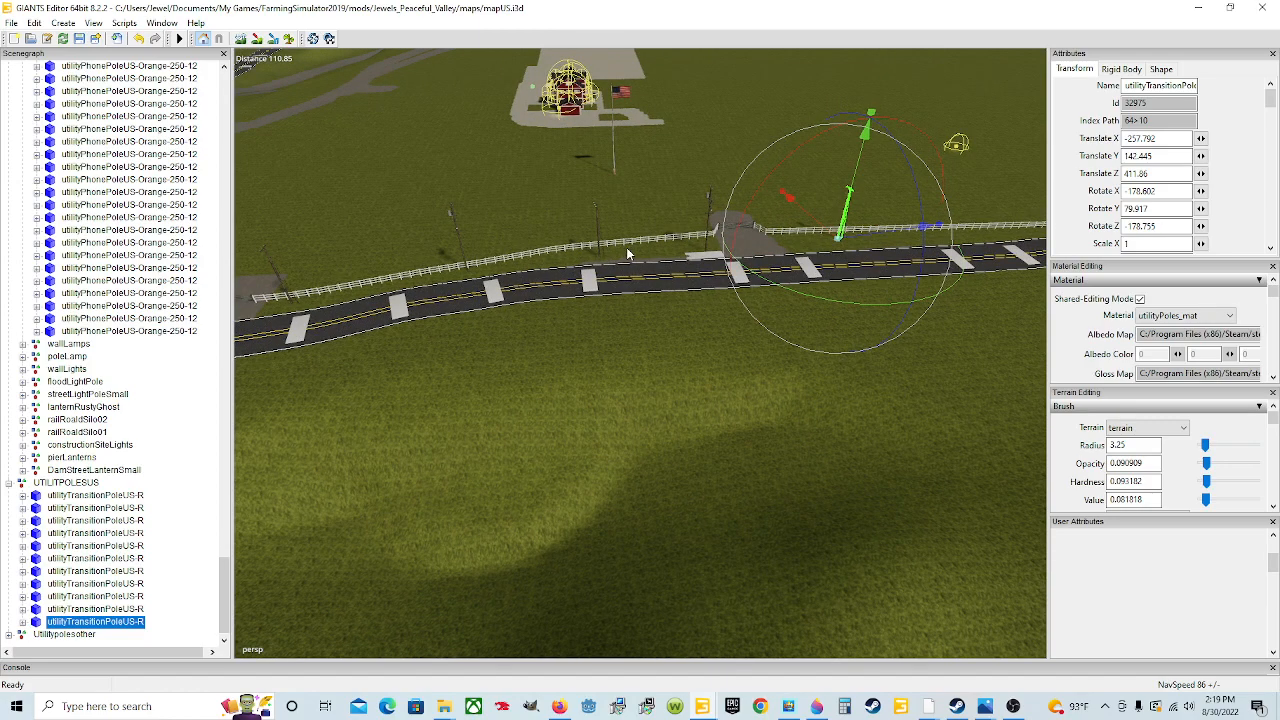
{"action": "left_click_drag", "start_coordinate": [663, 361], "coordinate": [581, 390], "text": "alt"}
{"action": "scroll", "coordinate": [766, 316], "scroll_direction": "up", "scroll_amount": 3}
{"action": "scroll", "coordinate": [766, 316], "scroll_direction": "up", "scroll_amount": 3}
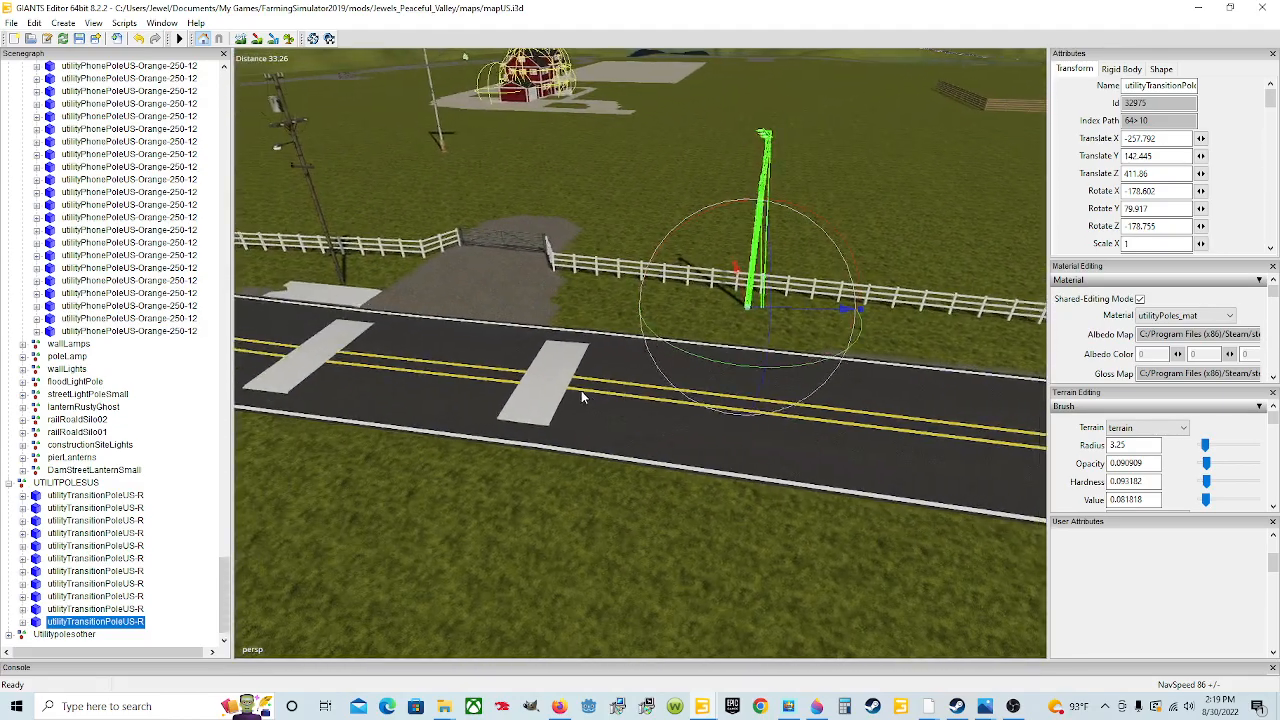
{"action": "left_click", "coordinate": [372, 302]}
{"action": "left_click_drag", "start_coordinate": [488, 333], "coordinate": [540, 401]}
{"action": "scroll", "coordinate": [880, 402], "scroll_direction": "up", "scroll_amount": 3}
{"action": "scroll", "coordinate": [654, 420], "scroll_direction": "up", "scroll_amount": 2}
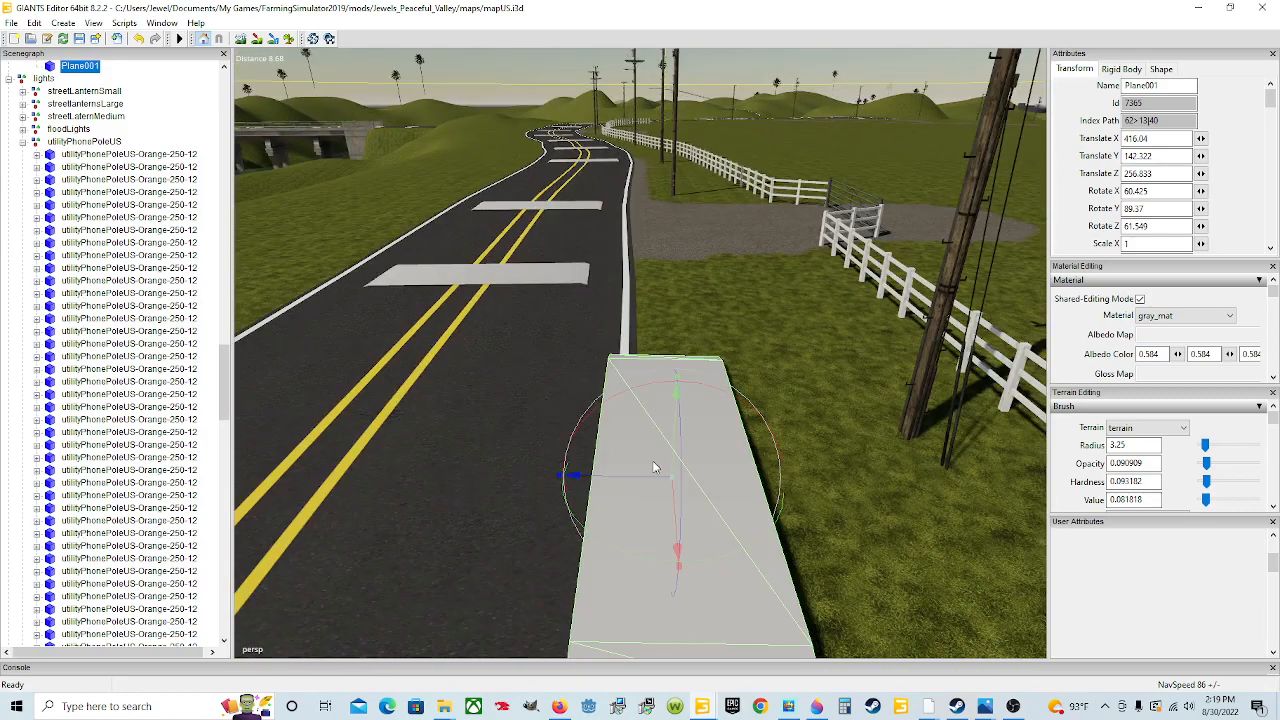
Shift the slab onto the grass shoulder along the road's edge line, to about X 415.43, turned to about 89.35° around Y
{"action": "left_click_drag", "start_coordinate": [645, 476], "coordinate": [751, 463]}
{"action": "scroll", "coordinate": [754, 452], "scroll_direction": "down", "scroll_amount": 3}
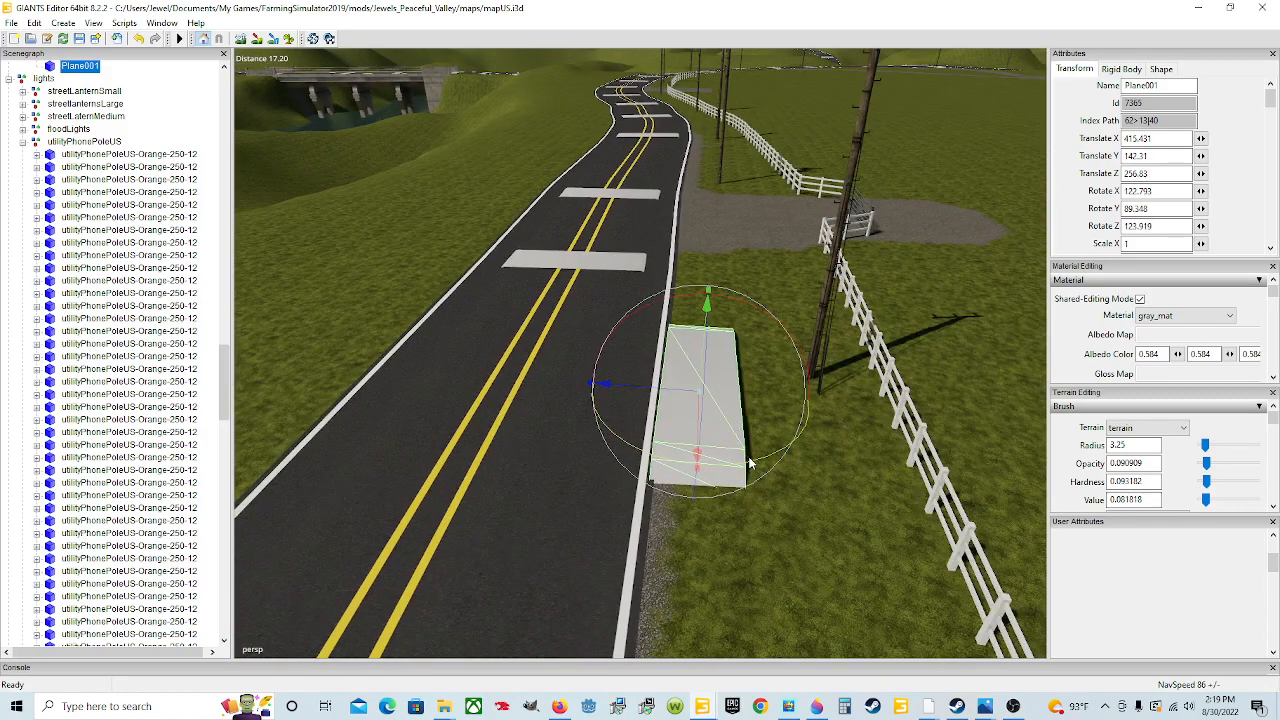
{"action": "left_click_drag", "start_coordinate": [669, 390], "coordinate": [705, 357]}
Move the duplicated transition pole to the slab's grass-side edge, at about X -259.11, Y 142.46, Z 414.28
{"action": "left_click", "coordinate": [820, 327]}
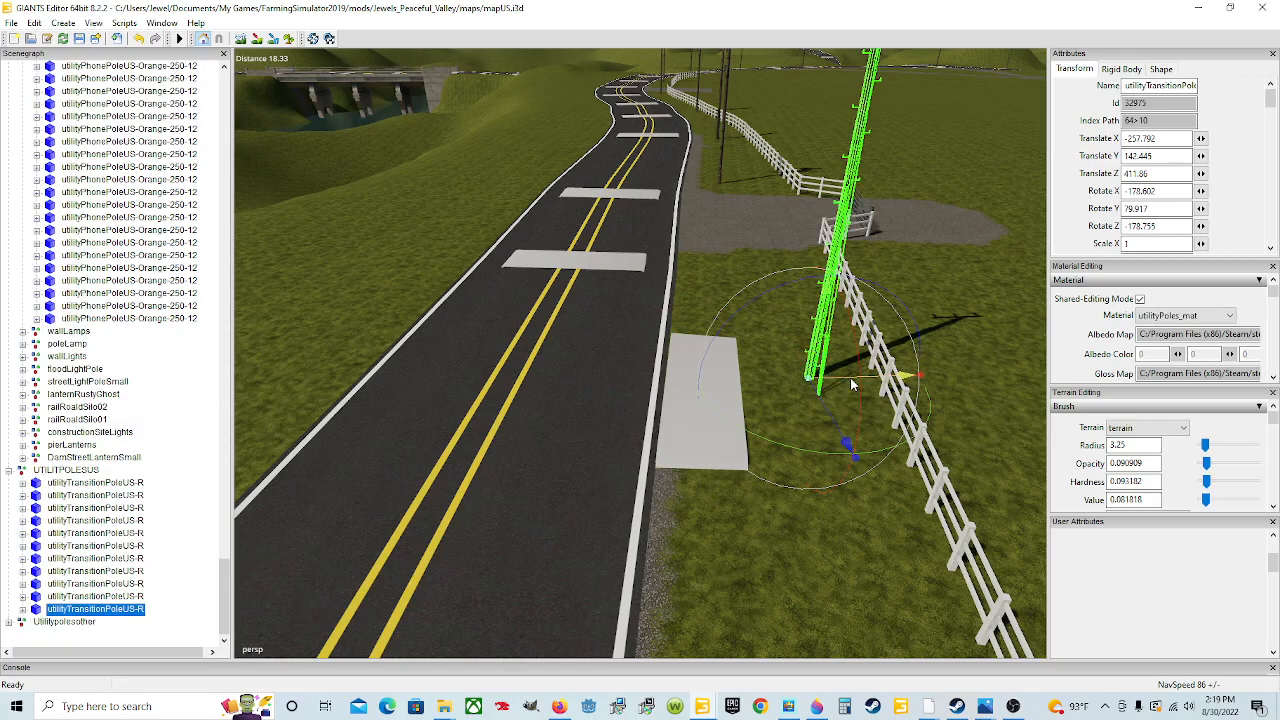
{"action": "left_click_drag", "start_coordinate": [868, 375], "coordinate": [870, 444]}
{"action": "scroll", "coordinate": [593, 358], "scroll_direction": "up", "scroll_amount": 3}
{"action": "scroll", "coordinate": [793, 436], "scroll_direction": "down", "scroll_amount": 3}
{"action": "left_click_drag", "start_coordinate": [881, 353], "coordinate": [855, 372]}
{"action": "left_click_drag", "start_coordinate": [760, 491], "coordinate": [835, 475], "text": "alt"}
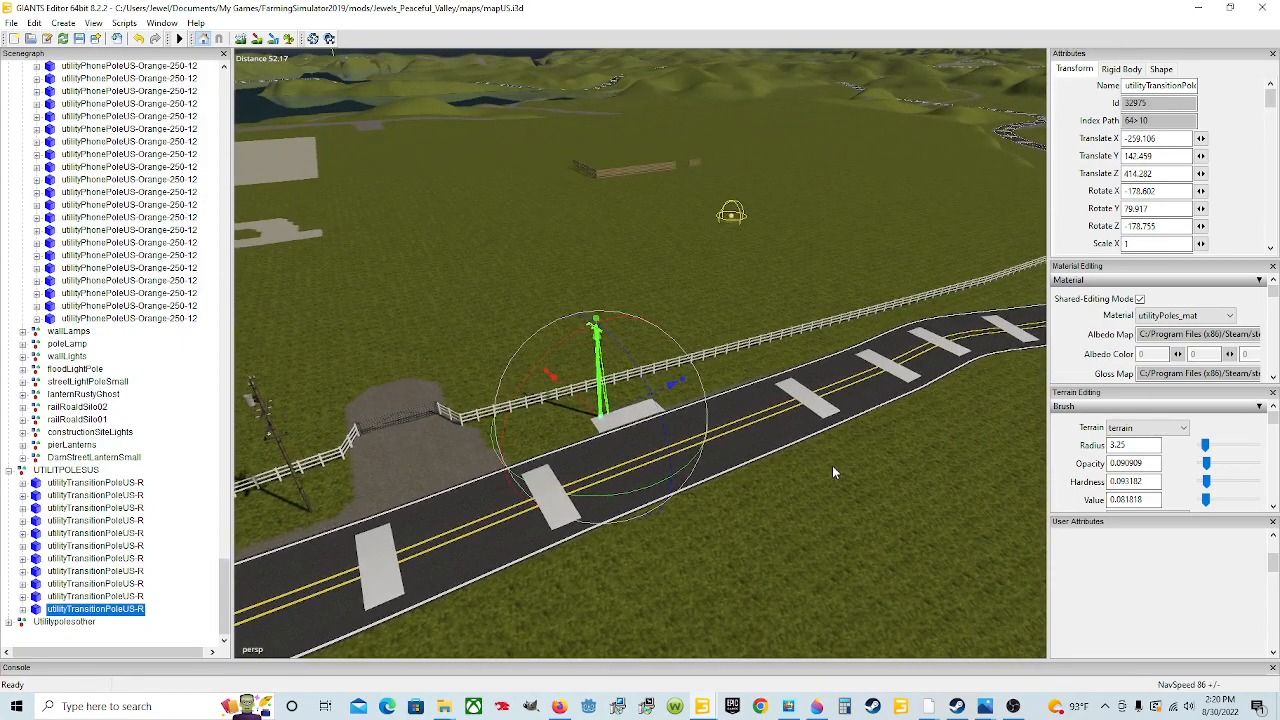
Rotate the transition pole to about 87.19° around Y and shift it to about X -259.16, Z 414.00
{"action": "scroll", "coordinate": [833, 467], "scroll_direction": "up", "scroll_amount": 10}
{"action": "key", "text": "f"}
{"action": "left_click_drag", "start_coordinate": [532, 452], "coordinate": [558, 447], "text": "alt"}
{"action": "scroll", "coordinate": [567, 441], "scroll_direction": "up", "scroll_amount": 4}
{"action": "left_click_drag", "start_coordinate": [580, 387], "coordinate": [627, 403]}
{"action": "scroll", "coordinate": [587, 438], "scroll_direction": "down", "scroll_amount": 4}
{"action": "scroll", "coordinate": [594, 355], "scroll_direction": "up", "scroll_amount": 8}
{"action": "scroll", "coordinate": [586, 426], "scroll_direction": "down", "scroll_amount": 4}
{"action": "scroll", "coordinate": [628, 405], "scroll_direction": "down", "scroll_amount": 4}
{"action": "left_click_drag", "start_coordinate": [646, 469], "coordinate": [643, 556], "text": "alt"}
{"action": "scroll", "coordinate": [690, 535], "scroll_direction": "up", "scroll_amount": 5}
{"action": "left_click_drag", "start_coordinate": [691, 537], "coordinate": [629, 489], "text": "alt"}
{"action": "scroll", "coordinate": [629, 489], "scroll_direction": "down", "scroll_amount": 5}
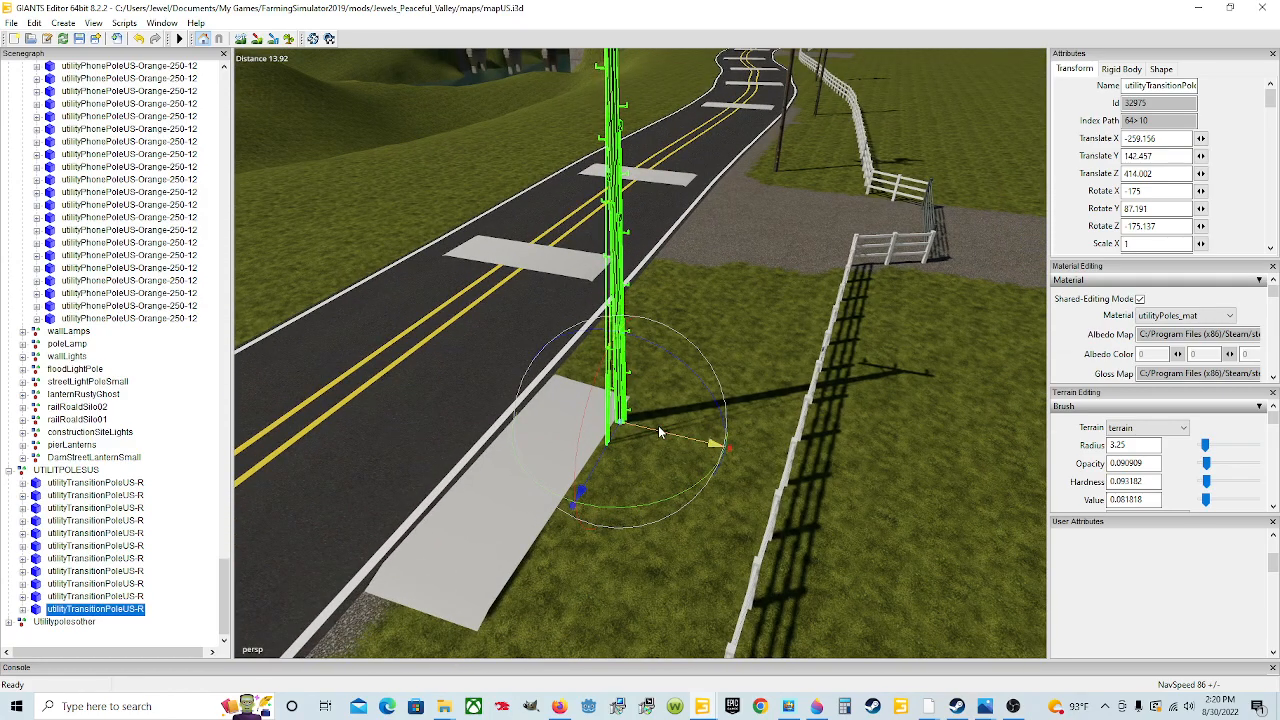
Fine-tune the transition pole against the slab edge and raise it to about Y 142.62
{"action": "left_click_drag", "start_coordinate": [647, 430], "coordinate": [698, 511]}
{"action": "scroll", "coordinate": [640, 480], "scroll_direction": "up", "scroll_amount": 5}
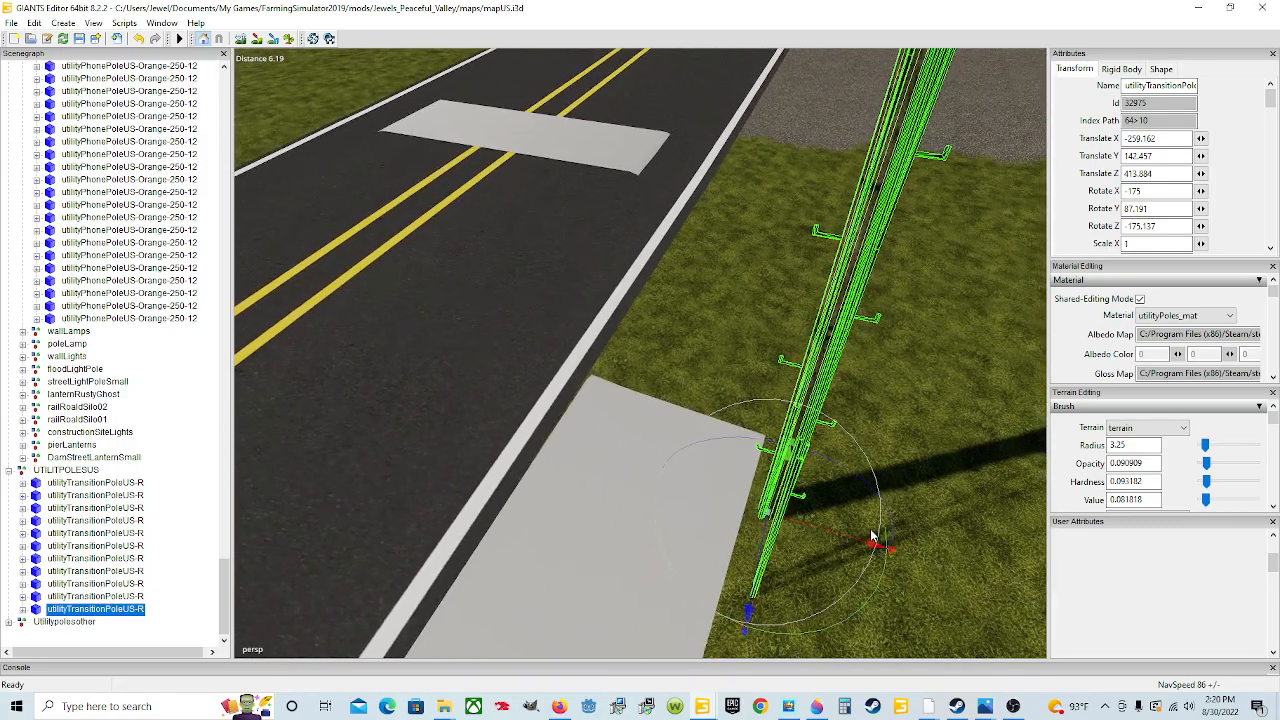
{"action": "left_click_drag", "start_coordinate": [862, 540], "coordinate": [703, 470]}
{"action": "scroll", "coordinate": [692, 499], "scroll_direction": "down", "scroll_amount": 5}
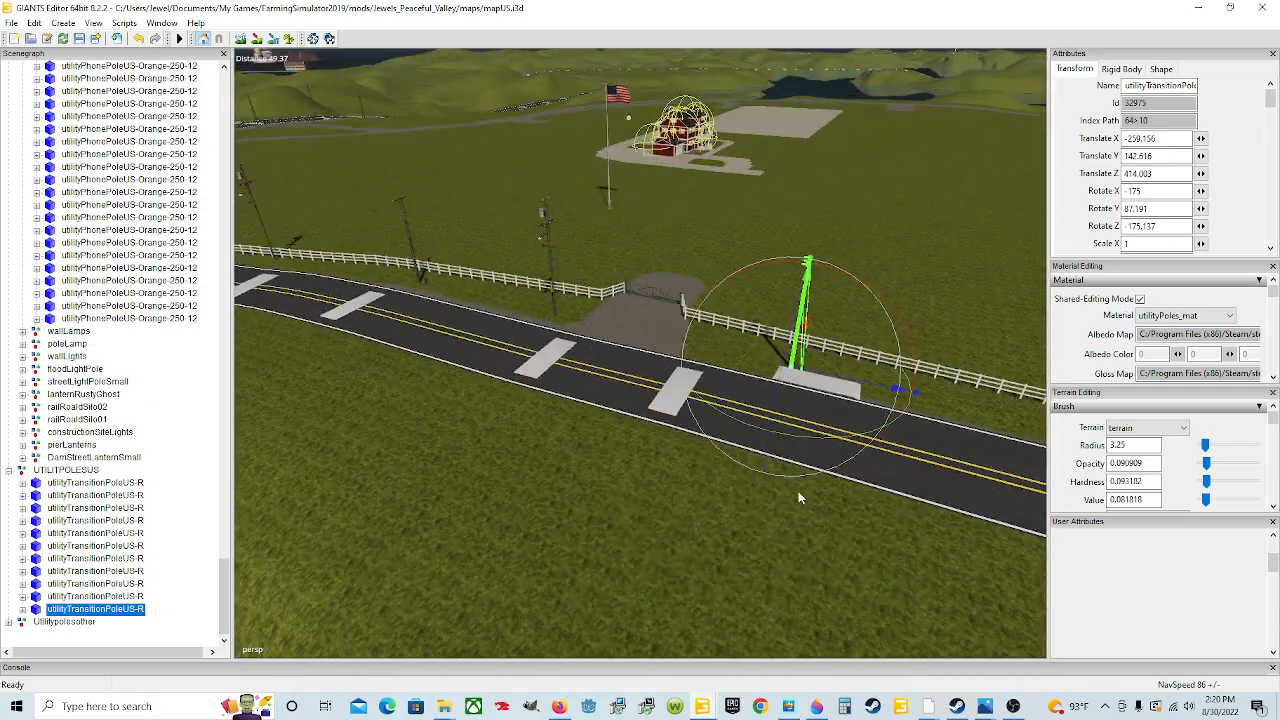
Examine the line of placed poles and the stretch of road beyond the slab
{"action": "scroll", "coordinate": [798, 491], "scroll_direction": "down", "scroll_amount": 2}
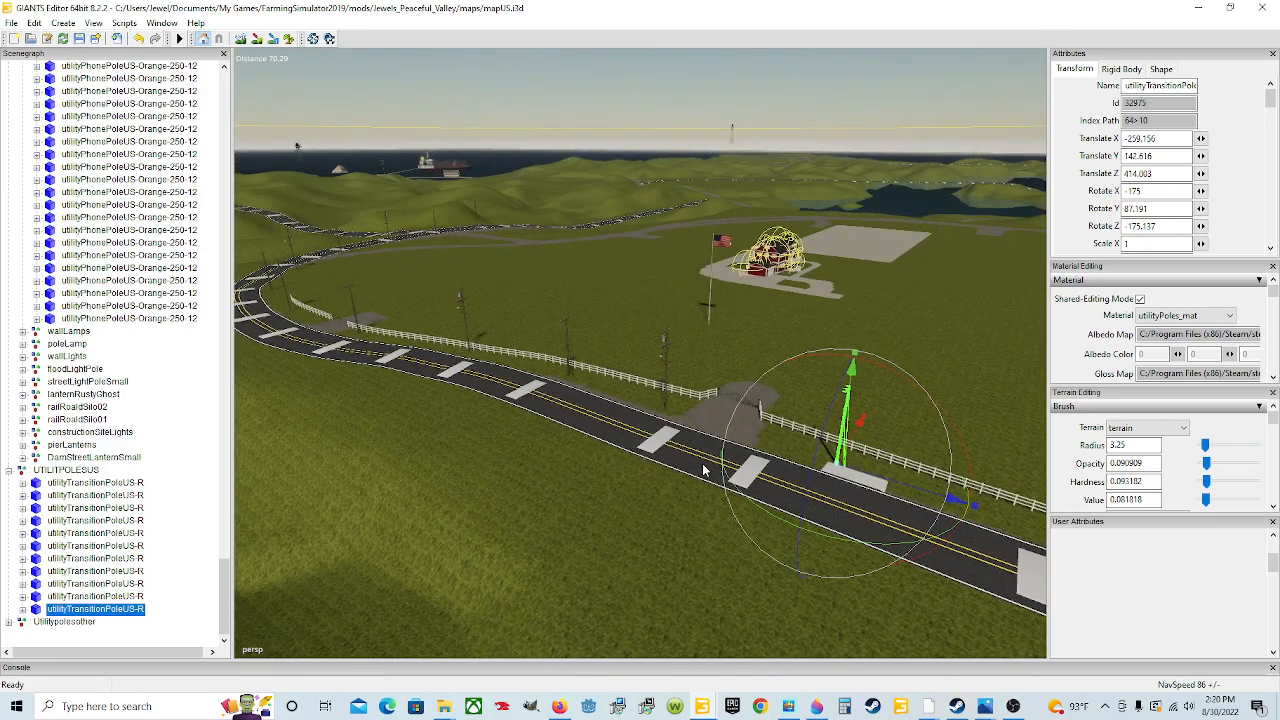
{"action": "left_click_drag", "start_coordinate": [917, 553], "coordinate": [699, 409], "text": "alt"}
{"action": "left_click_drag", "start_coordinate": [567, 456], "coordinate": [560, 526], "text": "alt"}
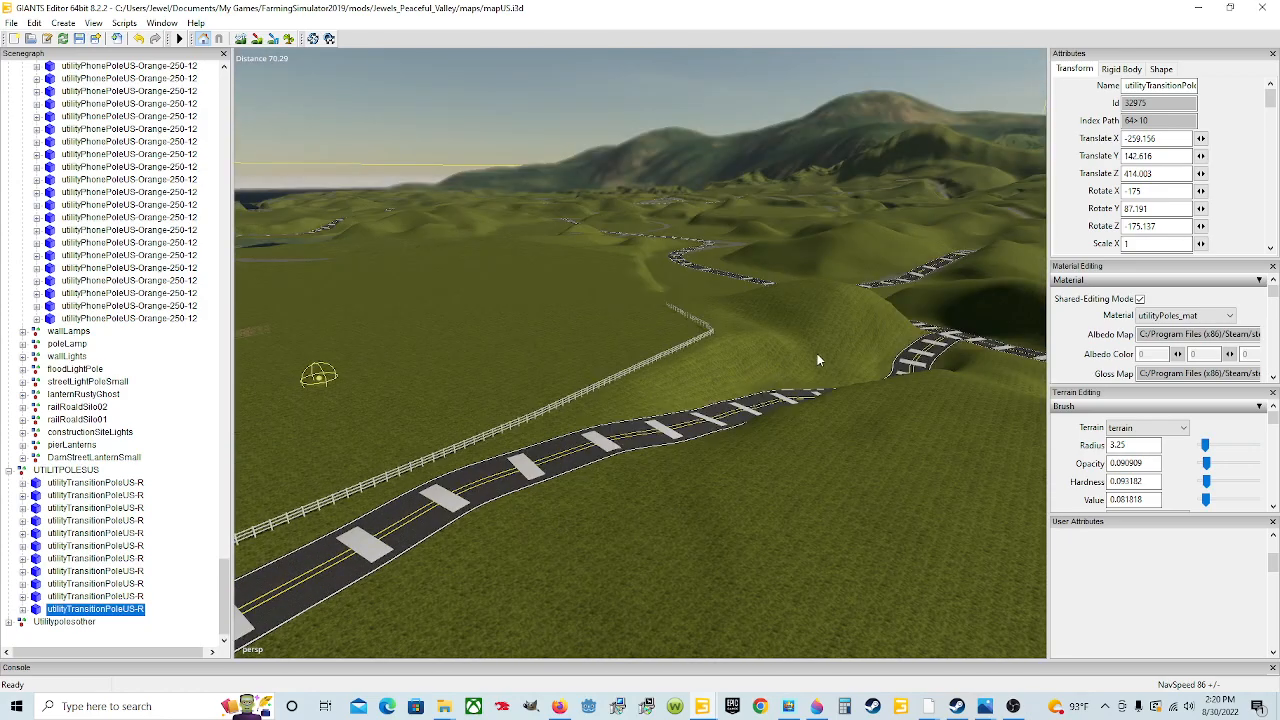
{"action": "left_click_drag", "start_coordinate": [628, 510], "coordinate": [455, 441], "text": "alt"}
{"action": "left_click_drag", "start_coordinate": [366, 436], "coordinate": [799, 425], "text": "alt"}
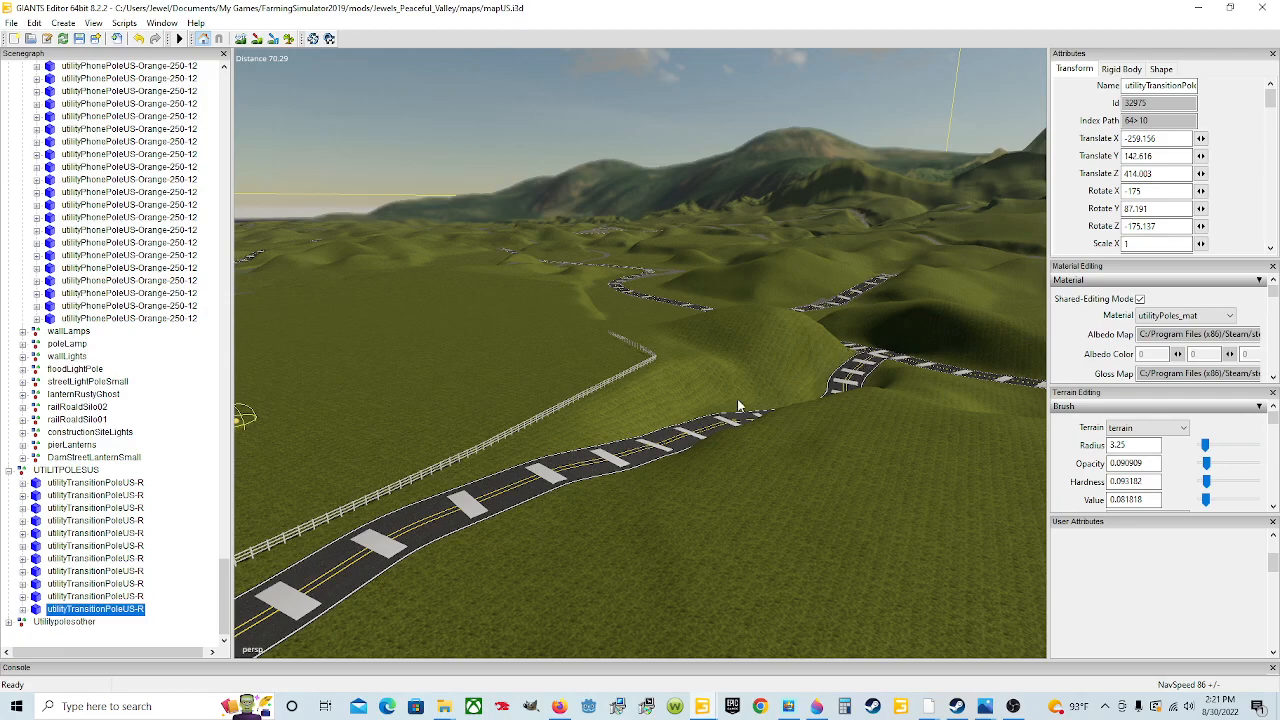
{"action": "left_click_drag", "start_coordinate": [785, 416], "coordinate": [506, 423], "text": "alt"}
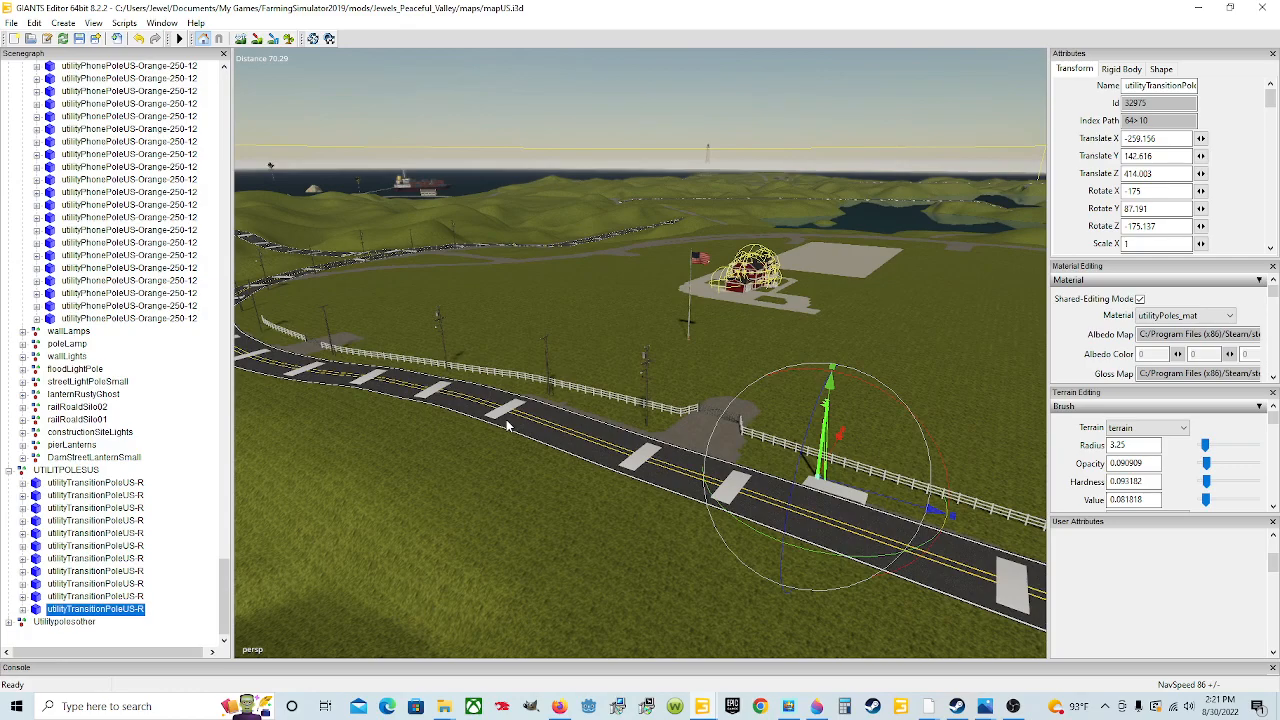
{"action": "left_click_drag", "start_coordinate": [558, 397], "coordinate": [480, 440], "text": "alt"}
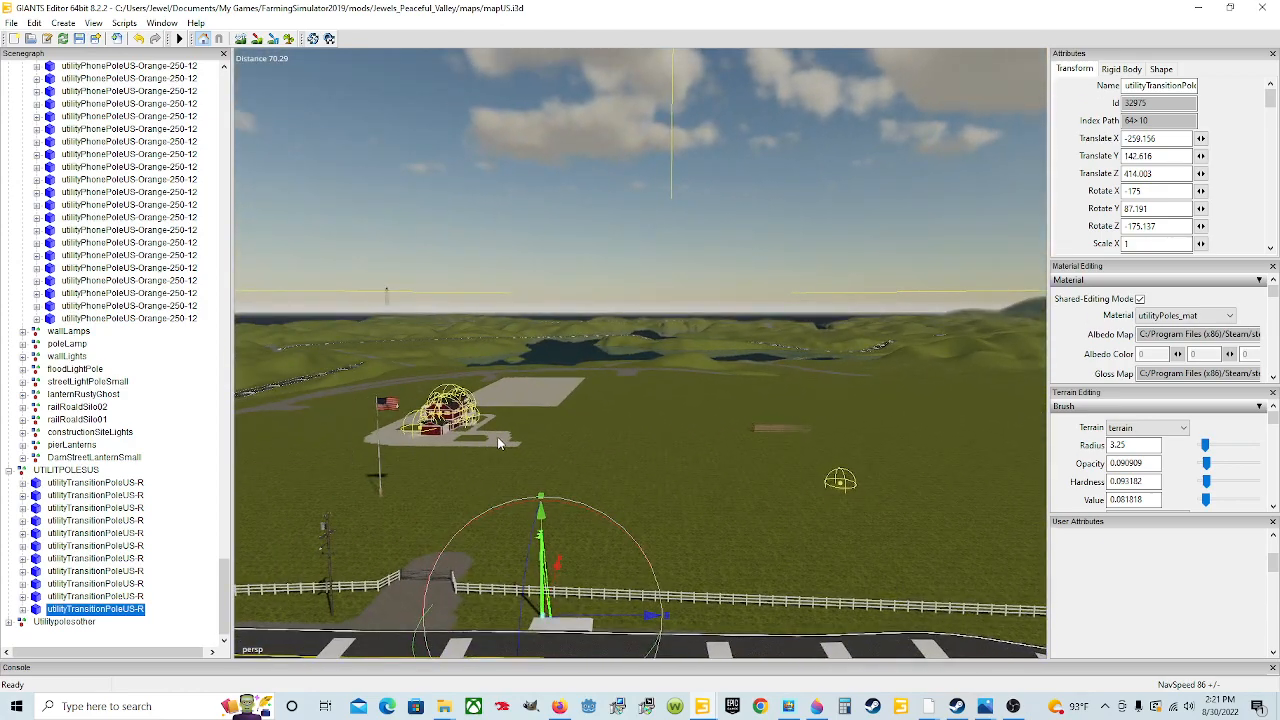